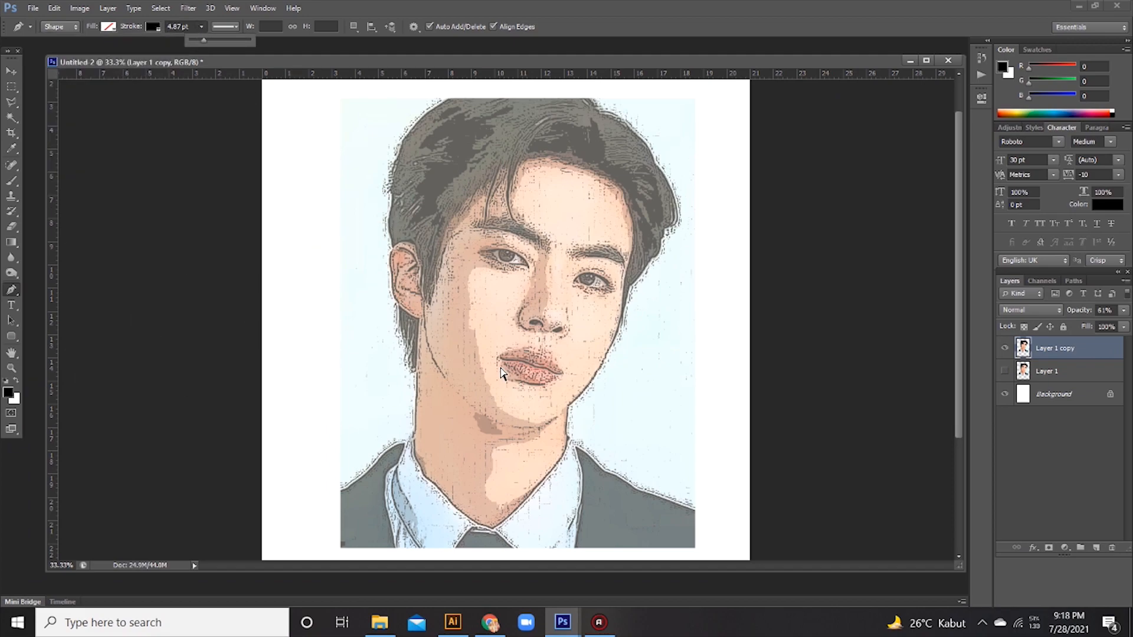
# Trace the left jawline from the earlobe down to the chin with the Pen tool, using a black 3.10 pt stroke and no fill
pyautogui.hotkey('ctrl', '+')
pyautogui.click(74, 26)
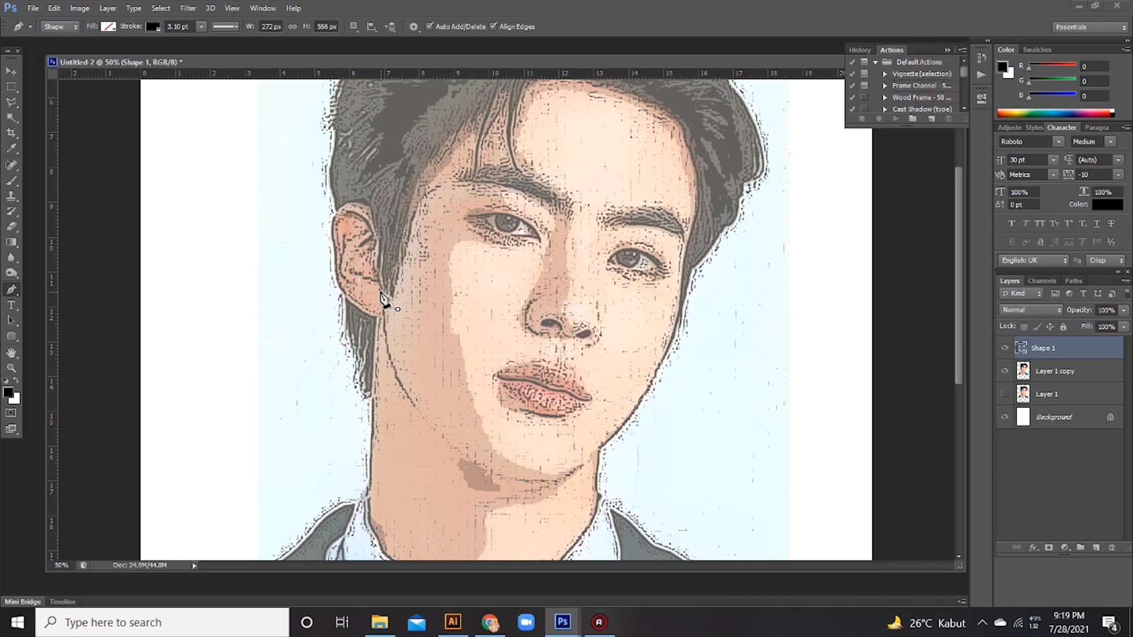
pyautogui.click(375, 391)
pyautogui.click(439, 435)
pyautogui.moveTo(501, 485); pyautogui.dragTo(607, 468)
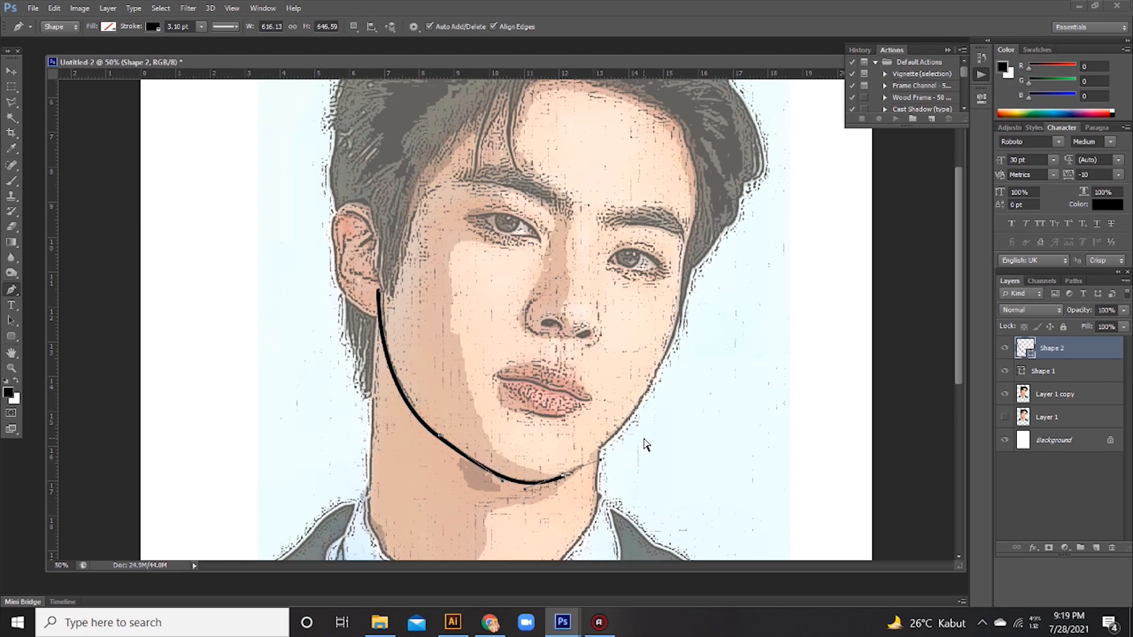
# Trace the right jawline from beside the chin up to the hairline as a separate stroked path
pyautogui.click(592, 453)
pyautogui.moveTo(678, 325)
pyautogui.mouseDown()
pyautogui.moveTo(696, 243)
pyautogui.moveTo(696, 257)
pyautogui.mouseUp()
pyautogui.click(697, 257)
# Trace the outer contour of the ear from its upper edge around to the earlobe at the jaw
pyautogui.click(368, 208)
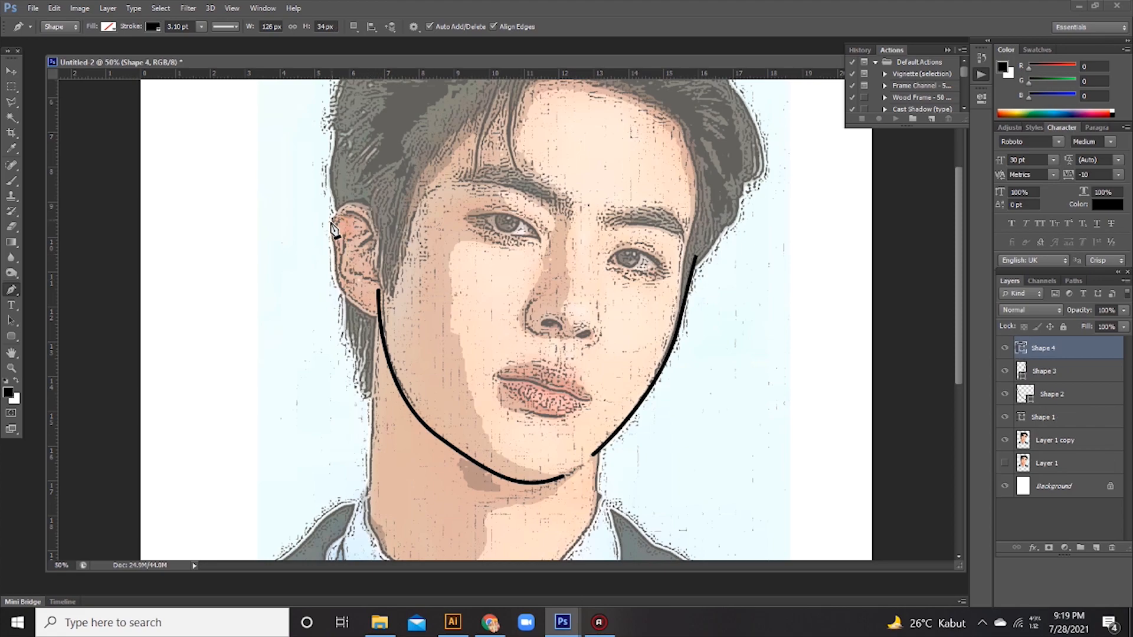
pyautogui.moveTo(323, 250)
pyautogui.mouseDown()
pyautogui.moveTo(336, 298)
pyautogui.moveTo(389, 311)
pyautogui.mouseUp()
pyautogui.hotkey('ctrl', 'z')
pyautogui.click(378, 314)
pyautogui.keyDown('ctrl'); pyautogui.click(372, 347); pyautogui.keyUp('ctrl')
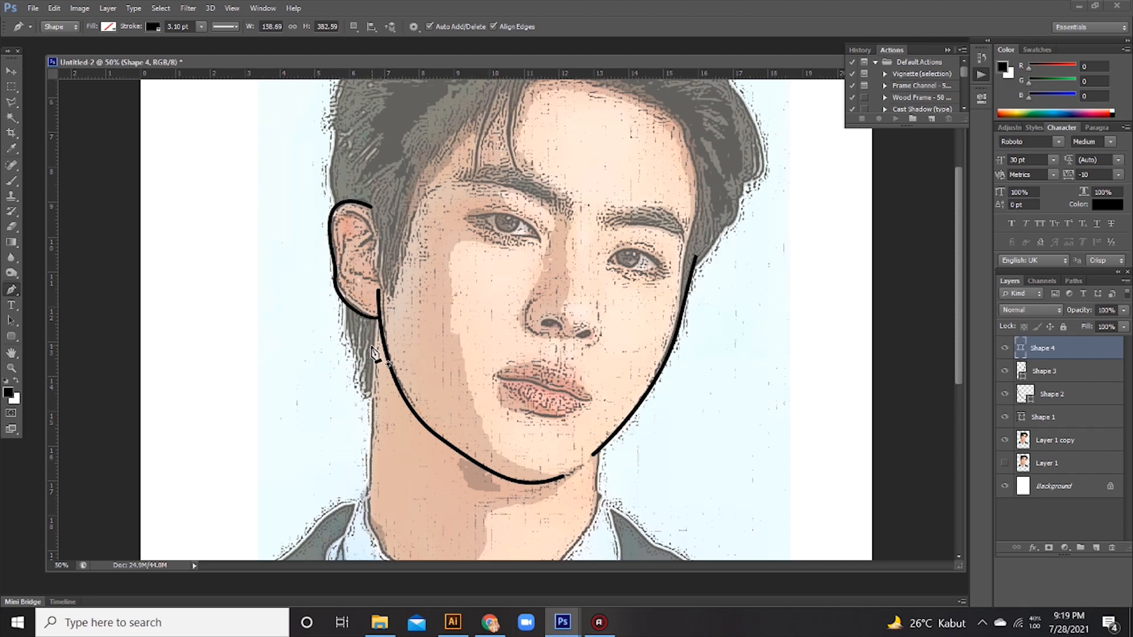
# Trace the curved upper inner rim of the ear and the short fold inside it as separate open paths
pyautogui.click(338, 227)
pyautogui.moveTo(349, 210); pyautogui.dragTo(357, 211)
pyautogui.moveTo(369, 235); pyautogui.dragTo(376, 287)
pyautogui.click(356, 252)
pyautogui.moveTo(368, 241); pyautogui.dragTo(372, 237)
pyautogui.keyDown('ctrl'); pyautogui.click(371, 237); pyautogui.keyUp('ctrl')
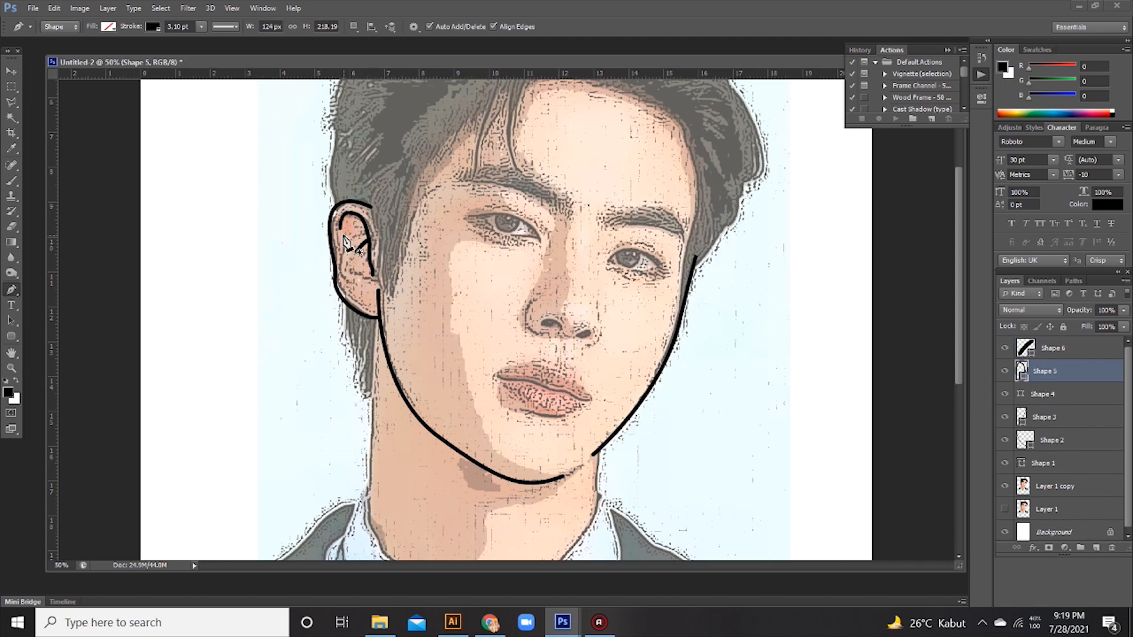
# Trace the lower inner curve of the ear and add a short fold line near the ear opening
pyautogui.click(342, 241)
pyautogui.moveTo(348, 284); pyautogui.dragTo(370, 289)
pyautogui.click(366, 296)
pyautogui.keyDown('ctrl'); pyautogui.click(366, 296); pyautogui.keyUp('ctrl')
pyautogui.click(356, 274)
# Switch the shape settings to a solid black fill with no stroke
pyautogui.moveTo(454, 258); pyautogui.dragTo(397, 305)
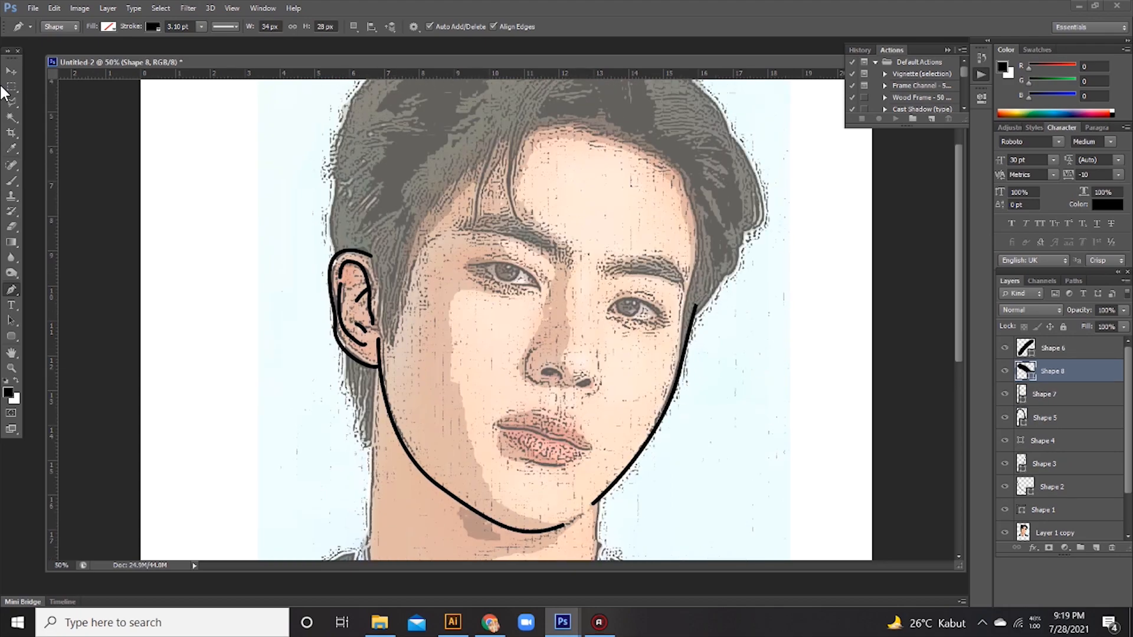
pyautogui.click(109, 27)
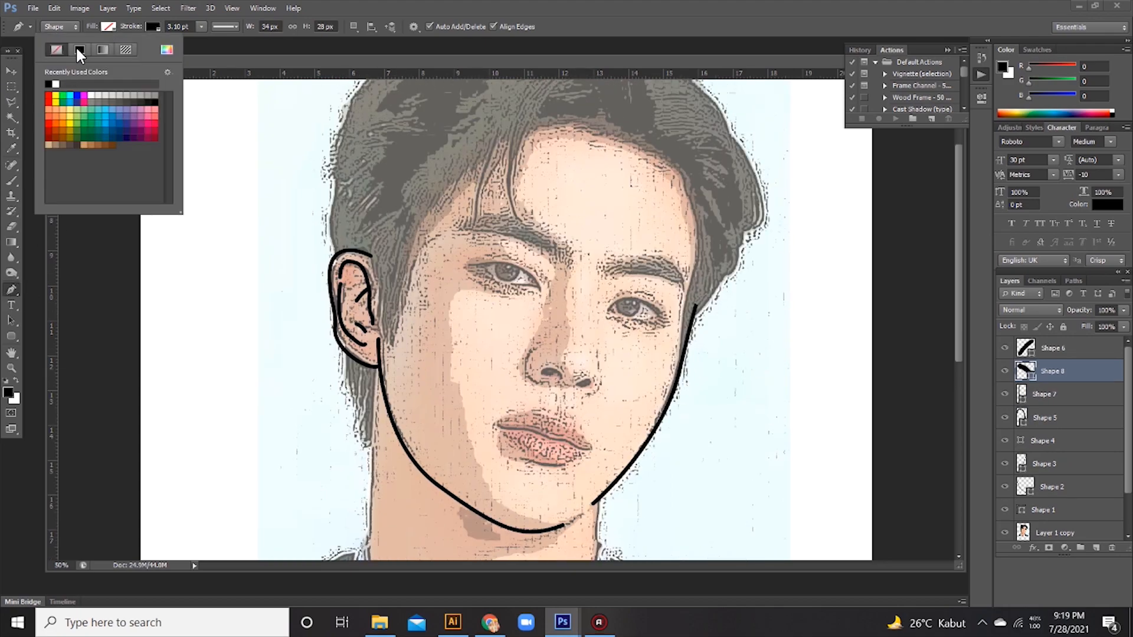
pyautogui.click(78, 48)
pyautogui.click(152, 26)
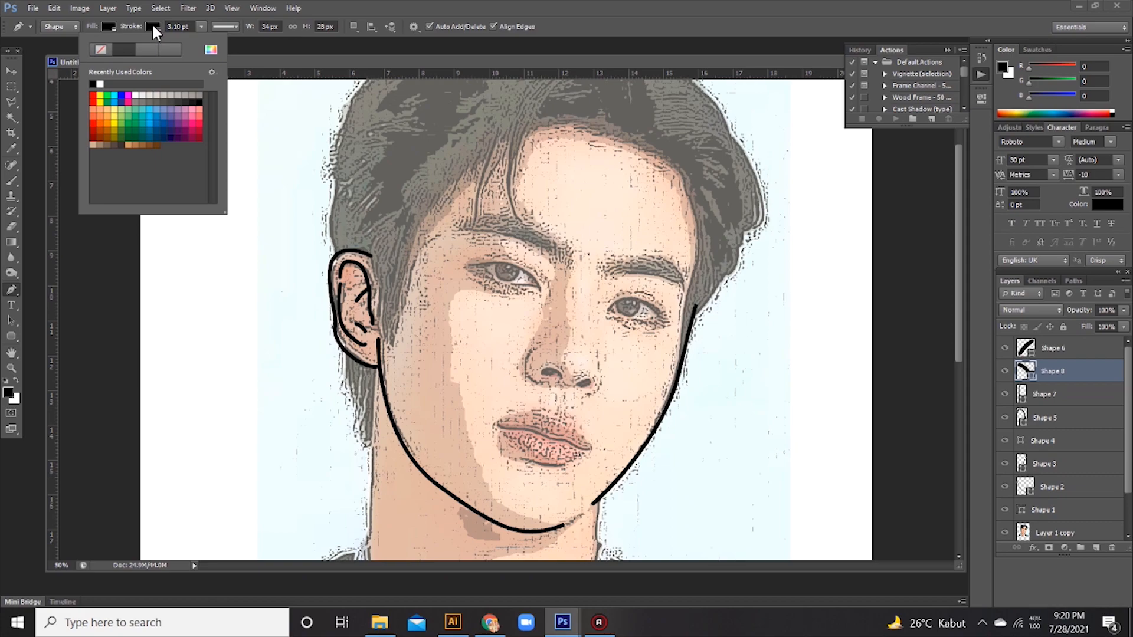
pyautogui.click(102, 50)
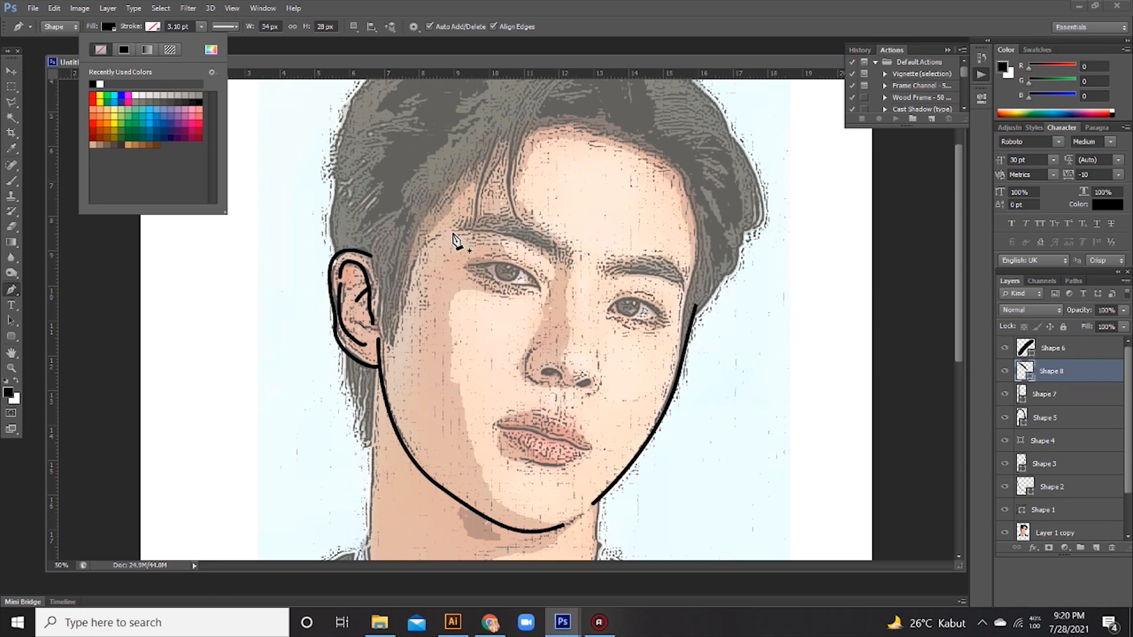
pyautogui.click(454, 240)
pyautogui.click(454, 243)
pyautogui.hotkey('ctrl', 'z')
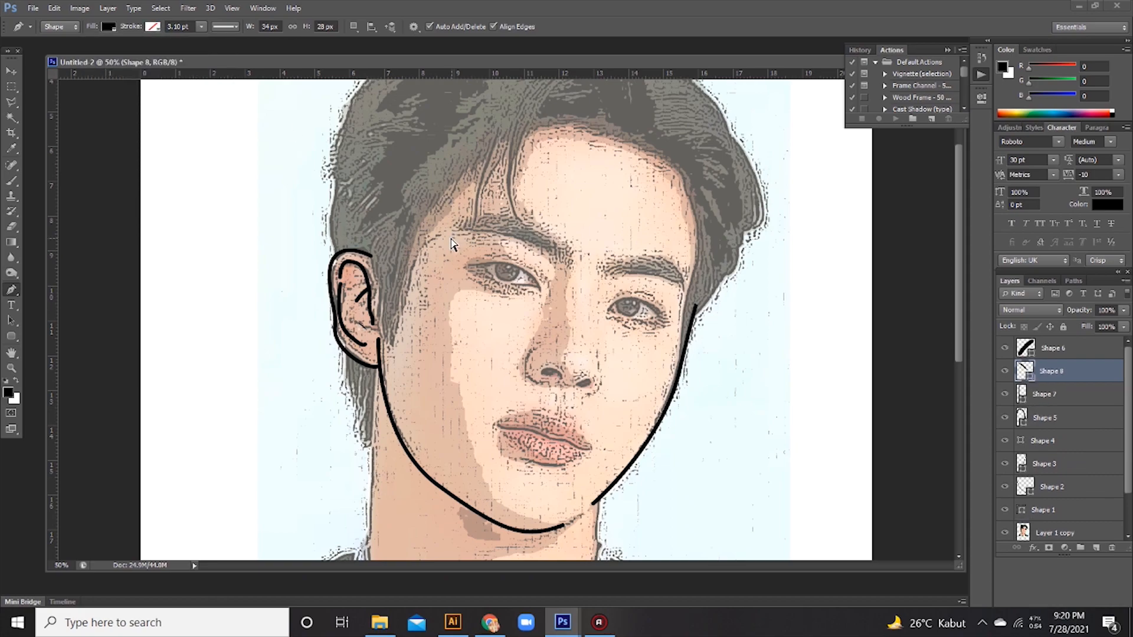
# Trace the upper eyelid of the left eye from its outer to its inner corner as a black-filled shape
pyautogui.hotkey('ctrl', '+')
pyautogui.click(455, 243)
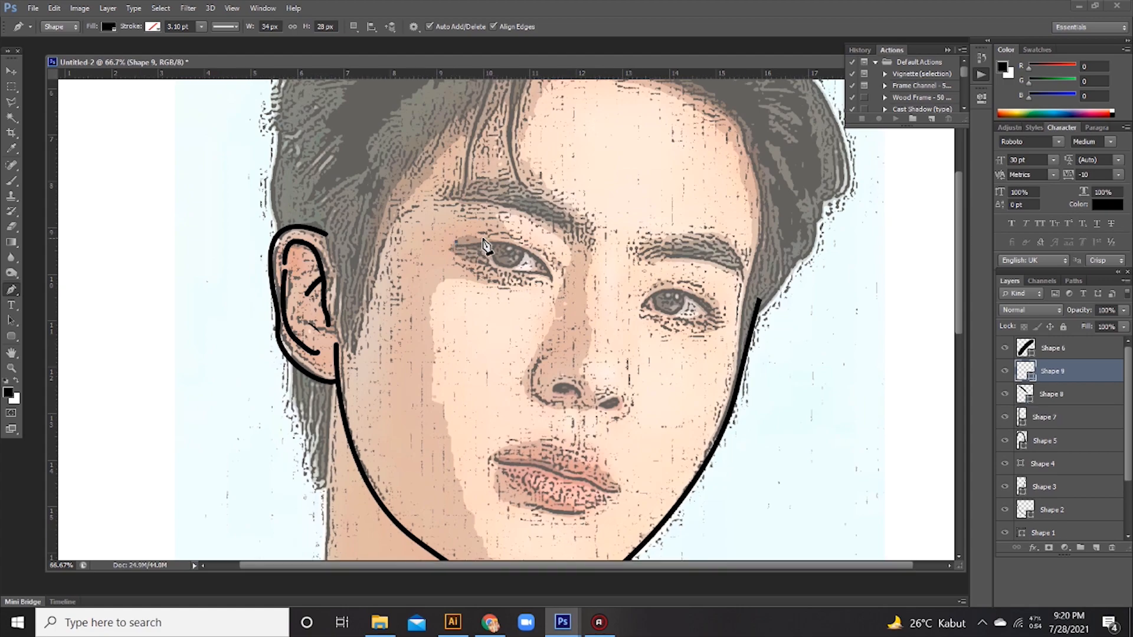
pyautogui.hotkey('ctrl', 'z')
pyautogui.hotkey('ctrl', 'z')
pyautogui.moveTo(492, 240); pyautogui.dragTo(555, 278)
pyautogui.hotkey('ctrl', 'z')
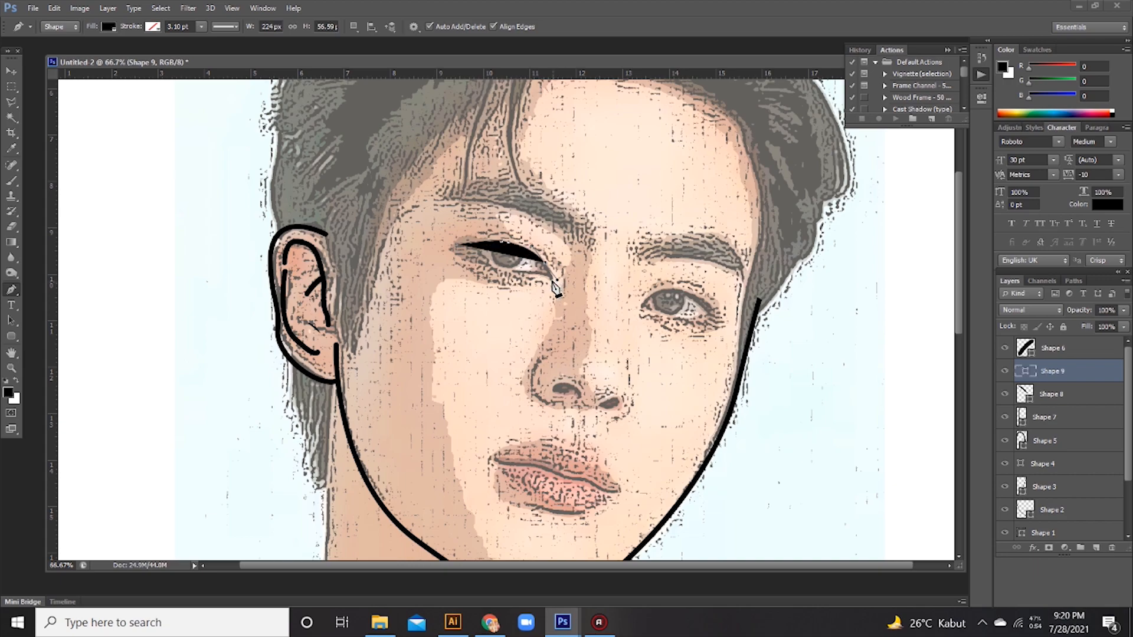
pyautogui.click(554, 282)
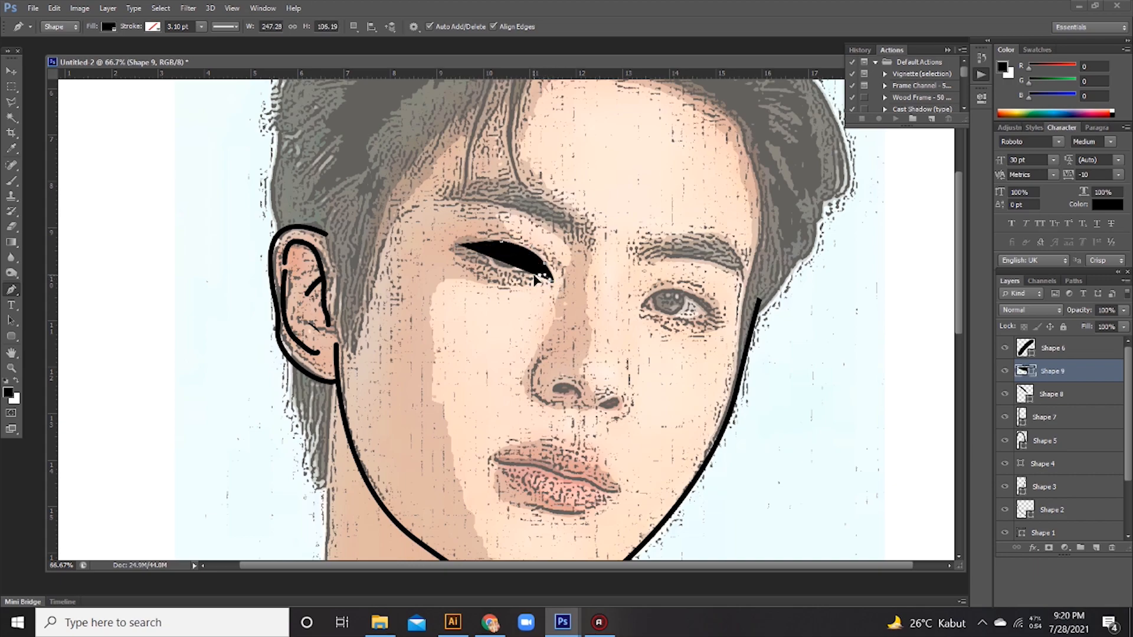
# Turn the fill off to finish tracing the left eye's iris and lower lid, and restore the solid black fill
pyautogui.click(109, 26)
pyautogui.click(57, 49)
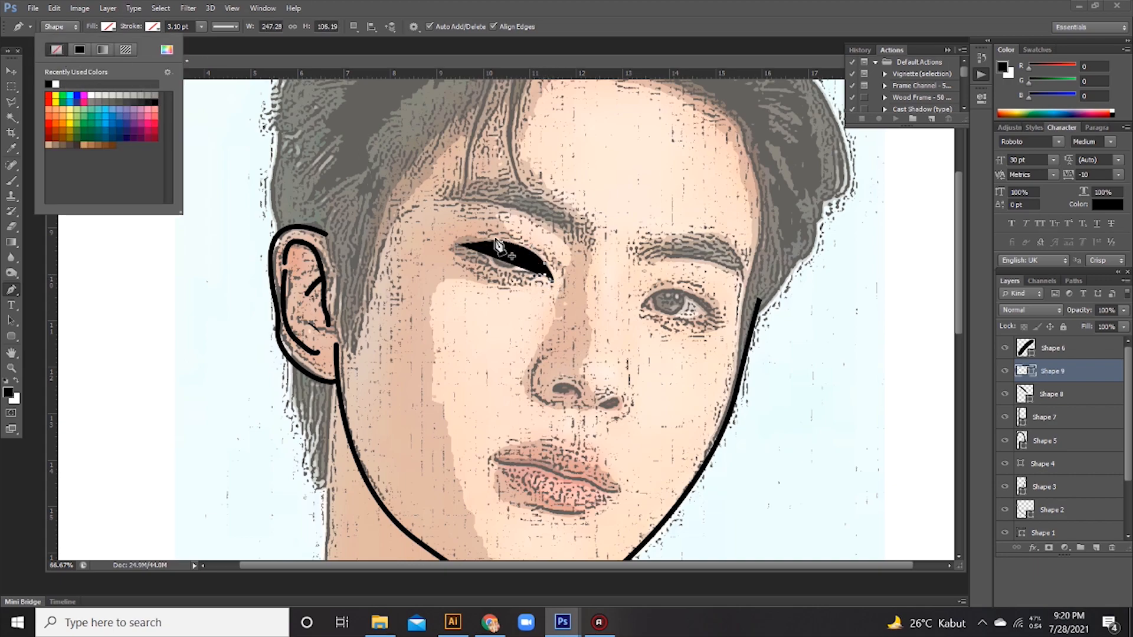
pyautogui.click(508, 270)
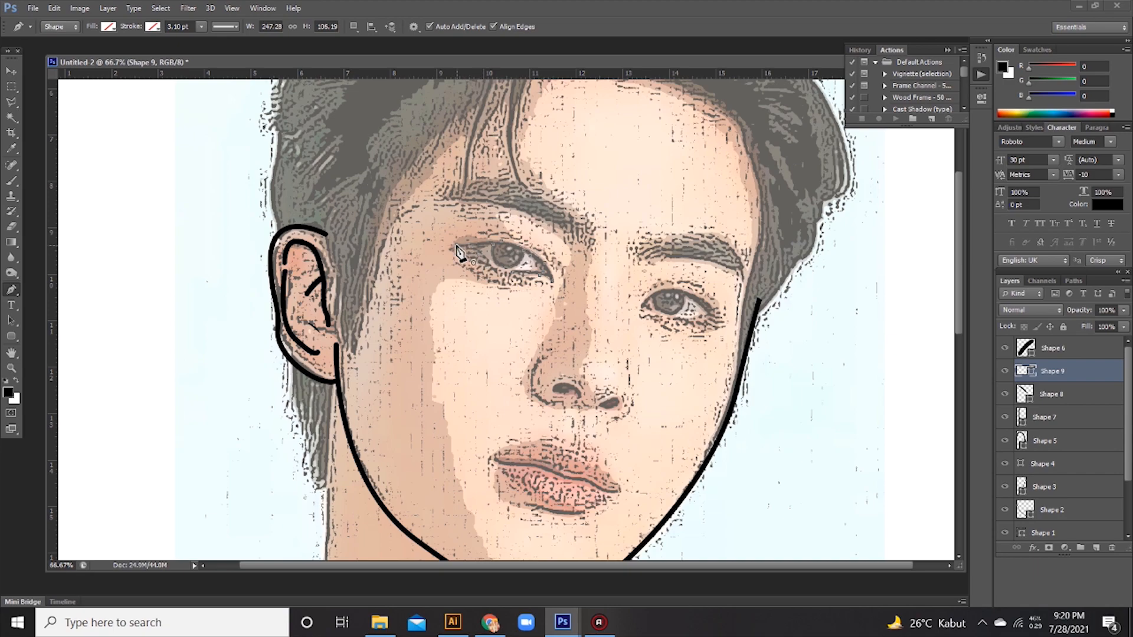
pyautogui.click(107, 33)
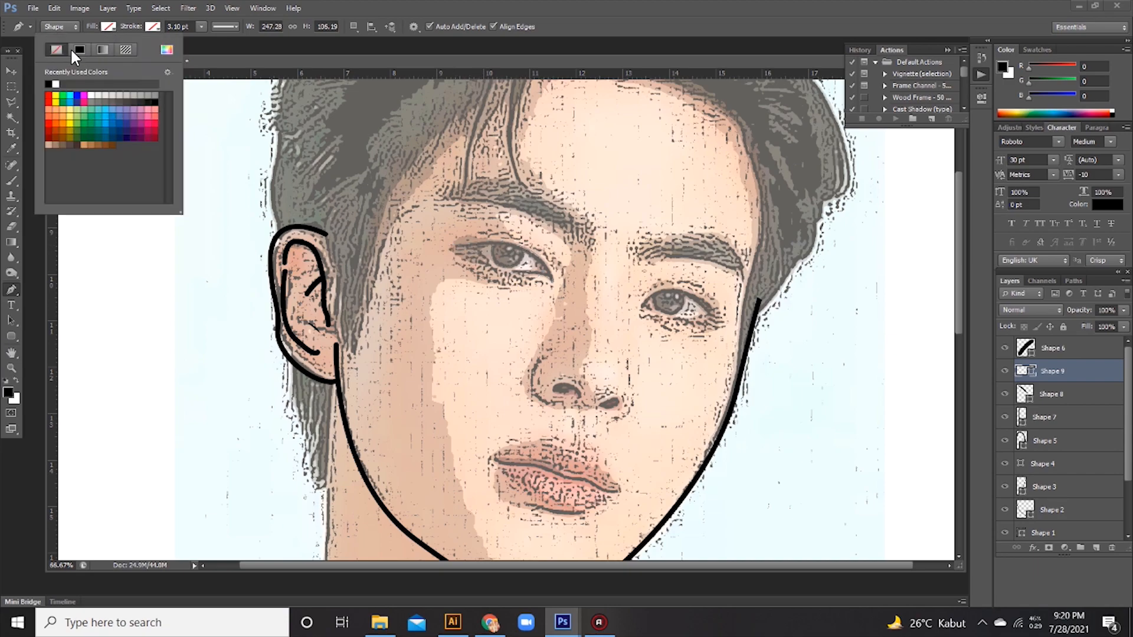
pyautogui.click(79, 49)
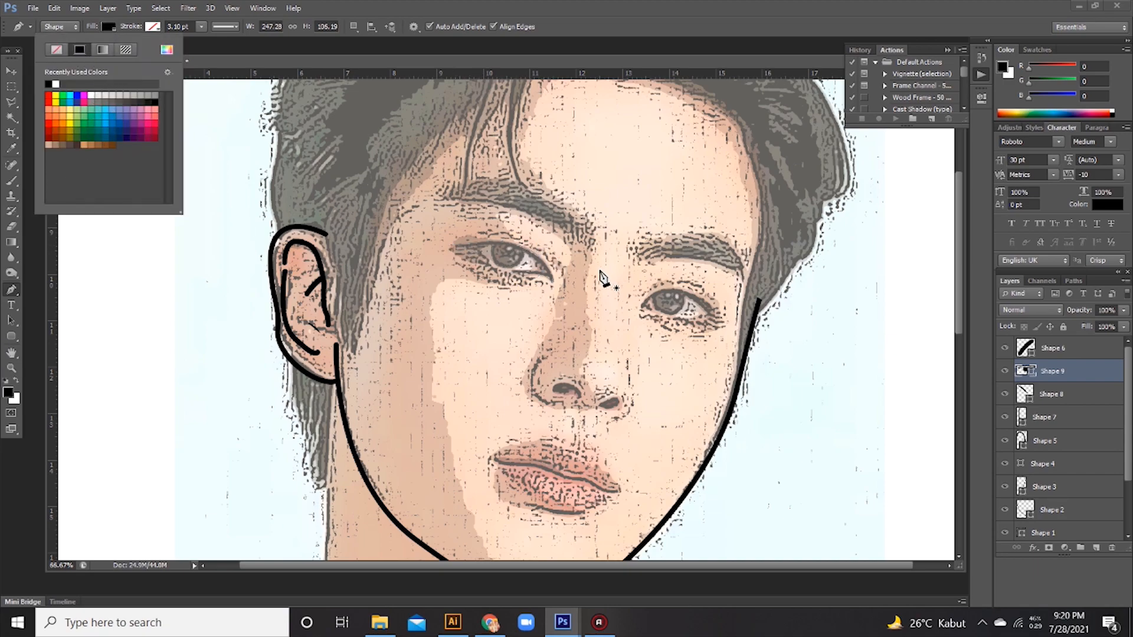
# Trace the right eye's lids and iris as one closed shape with the fill off, and fill it solid black
pyautogui.click(657, 293)
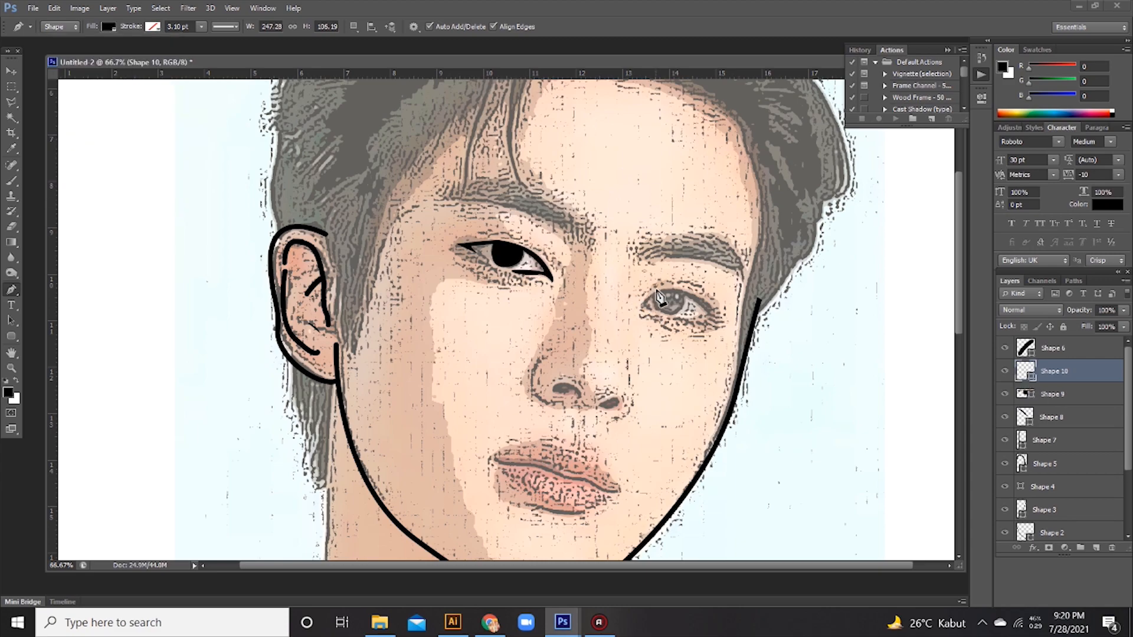
pyautogui.click(110, 26)
pyautogui.click(56, 50)
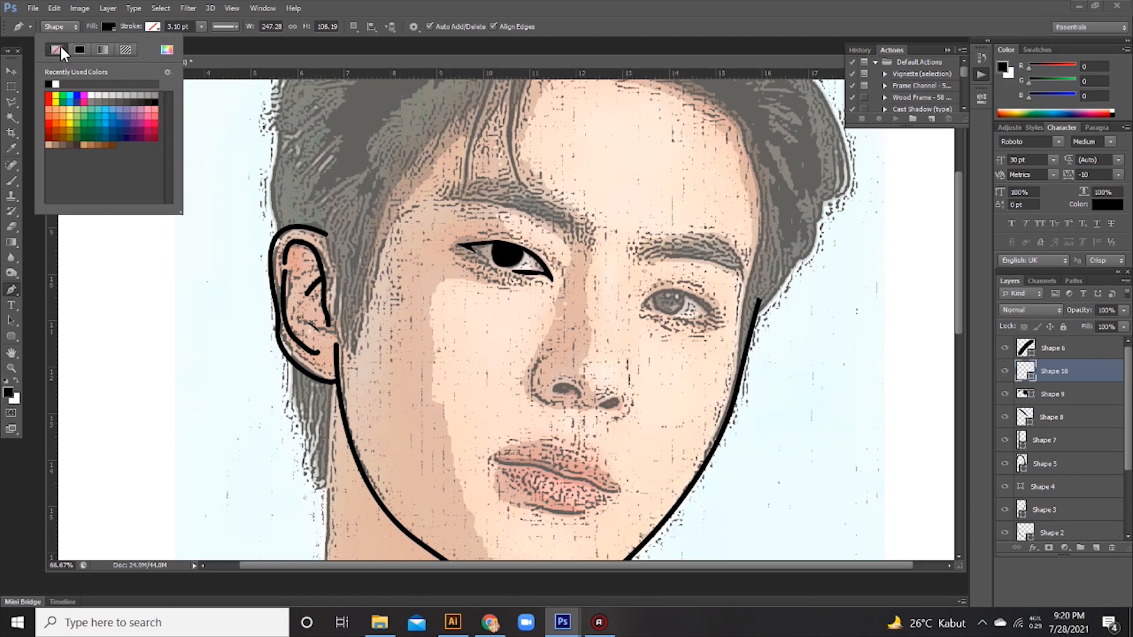
pyautogui.click(687, 296)
pyautogui.click(715, 315)
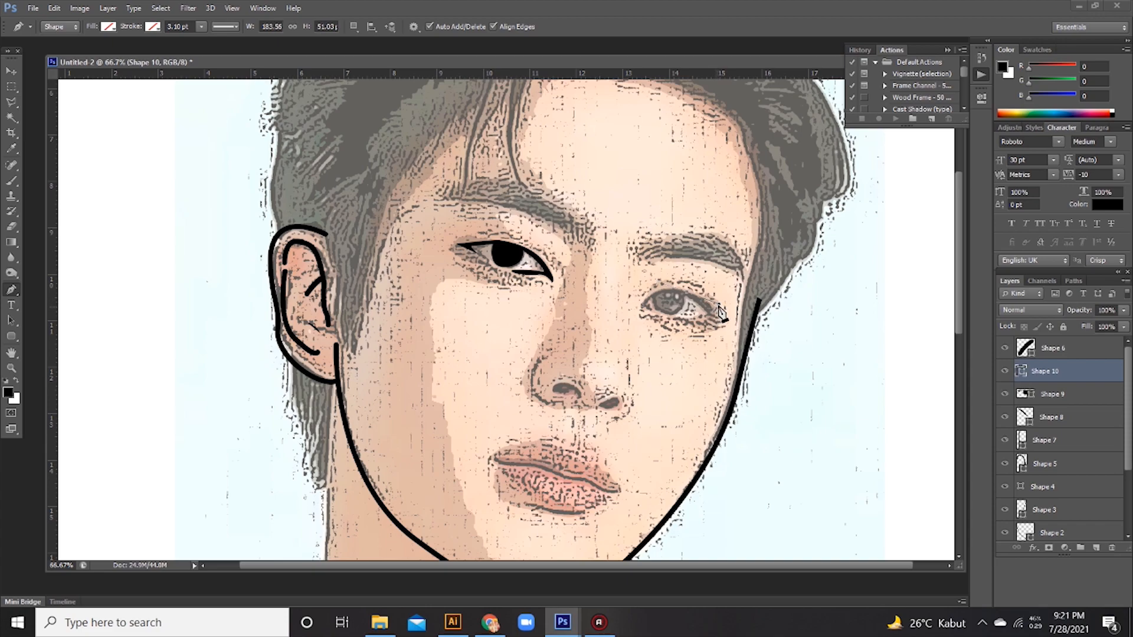
pyautogui.click(712, 318)
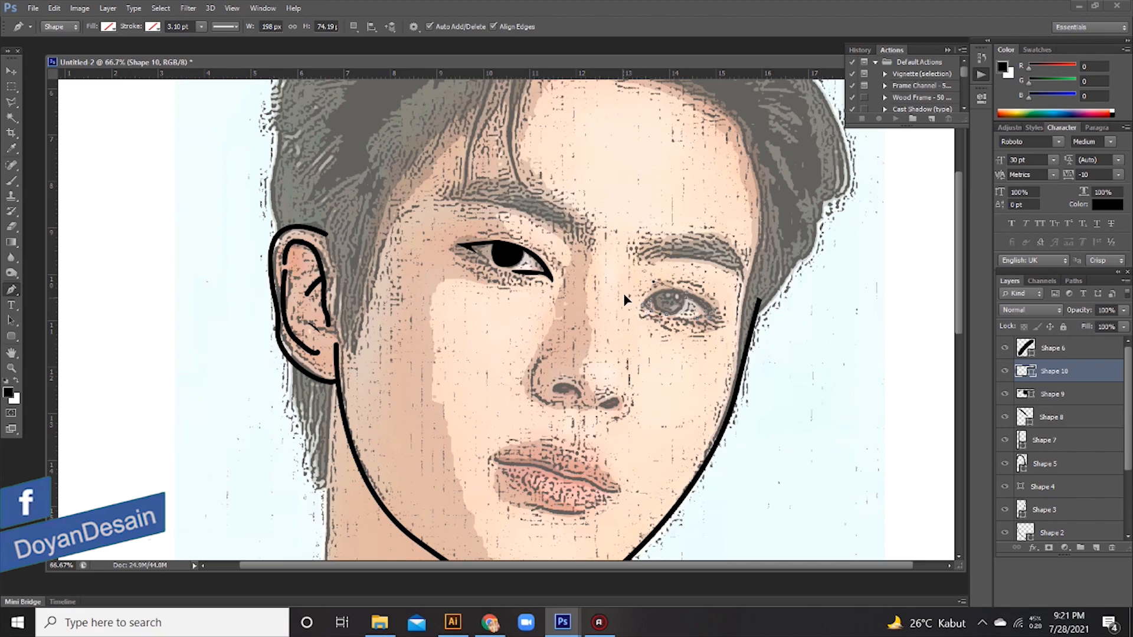
pyautogui.click(109, 27)
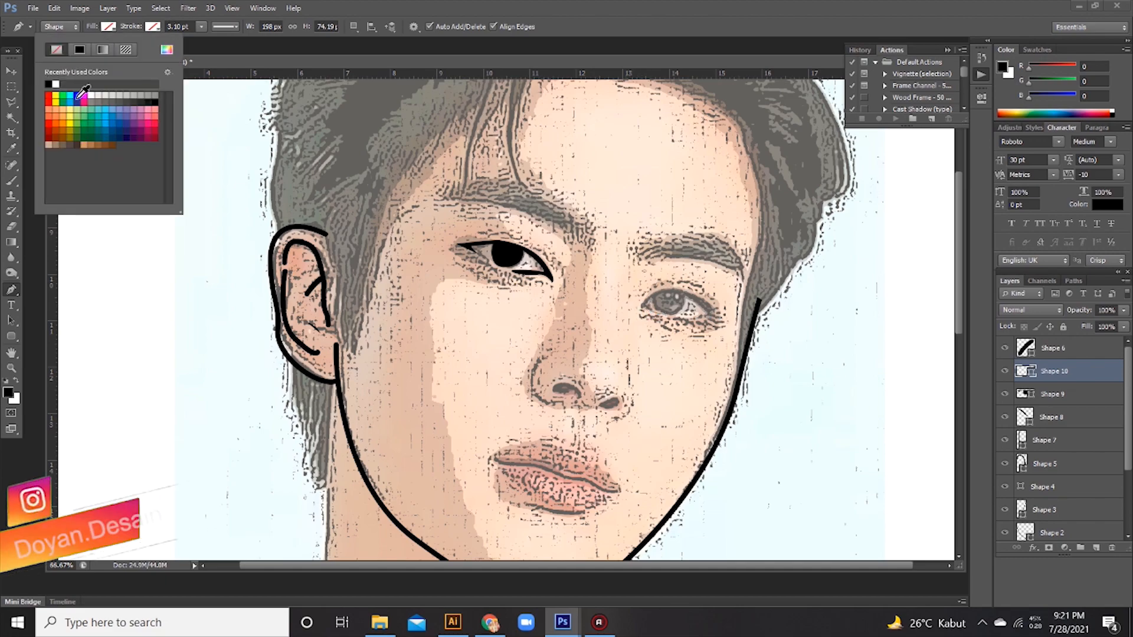
pyautogui.click(79, 49)
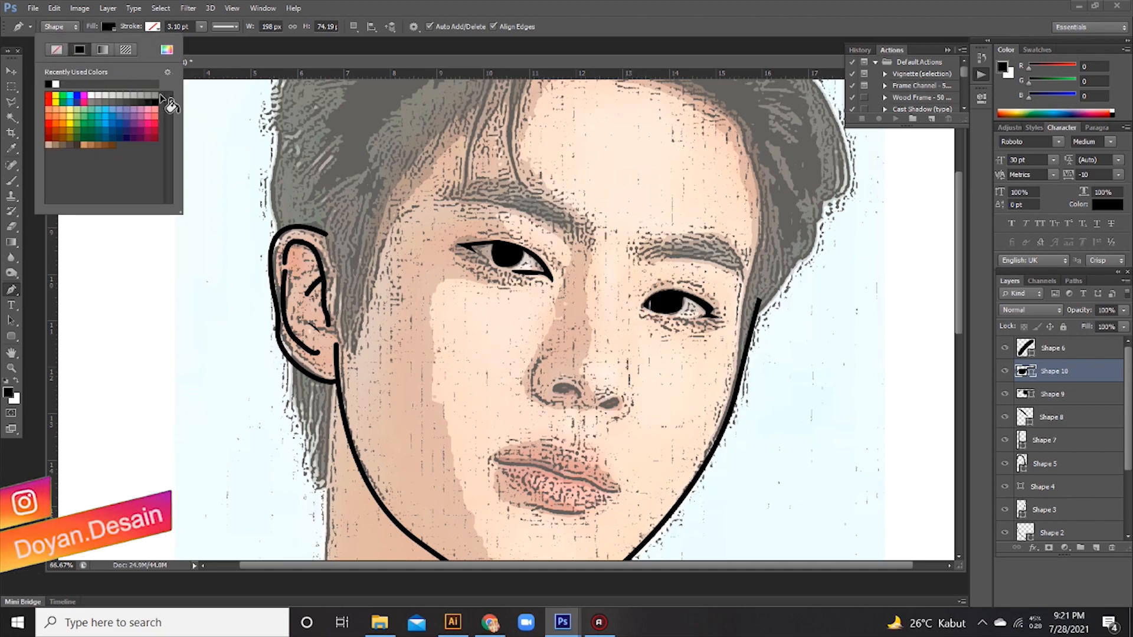
# Trace the left eyebrow as a closed black-filled shape with jagged hair tips at its inner end
pyautogui.click(439, 200)
pyautogui.click(573, 245)
pyautogui.moveTo(574, 247); pyautogui.dragTo(454, 178)
pyautogui.click(587, 223)
pyautogui.click(580, 232)
pyautogui.click(577, 222)
pyautogui.click(573, 227)
pyautogui.click(441, 200)
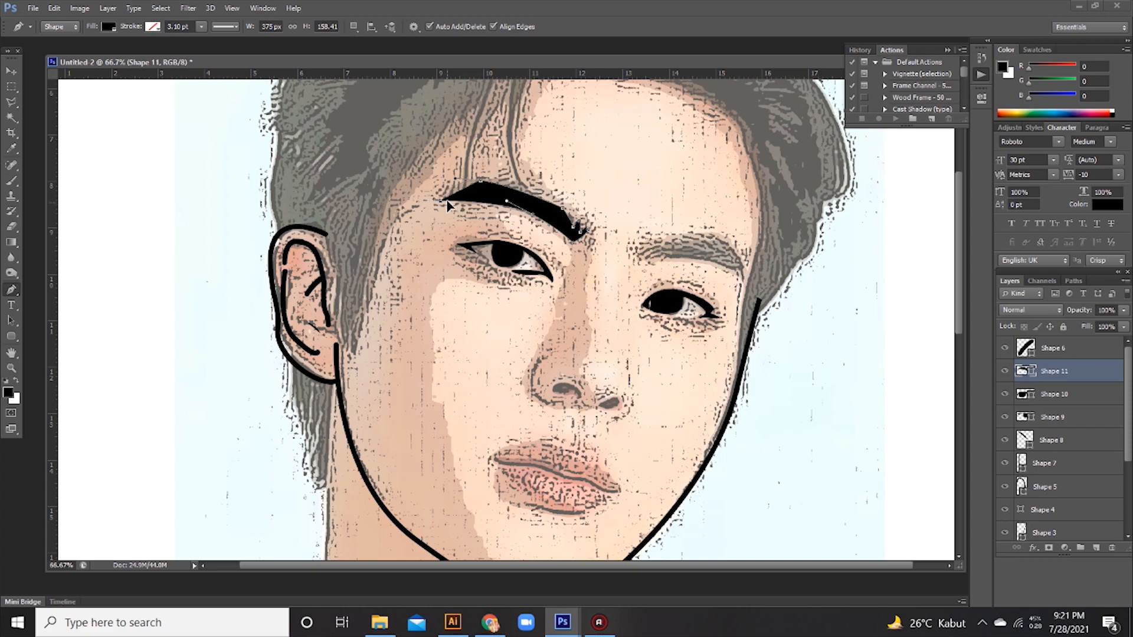
pyautogui.click(442, 201)
# Trace the right eyebrow as a closed black-filled shape with small hair tips at its inner end
pyautogui.click(646, 257)
pyautogui.moveTo(709, 259); pyautogui.dragTo(659, 235)
pyautogui.click(741, 274)
pyautogui.click(654, 240)
pyautogui.click(658, 247)
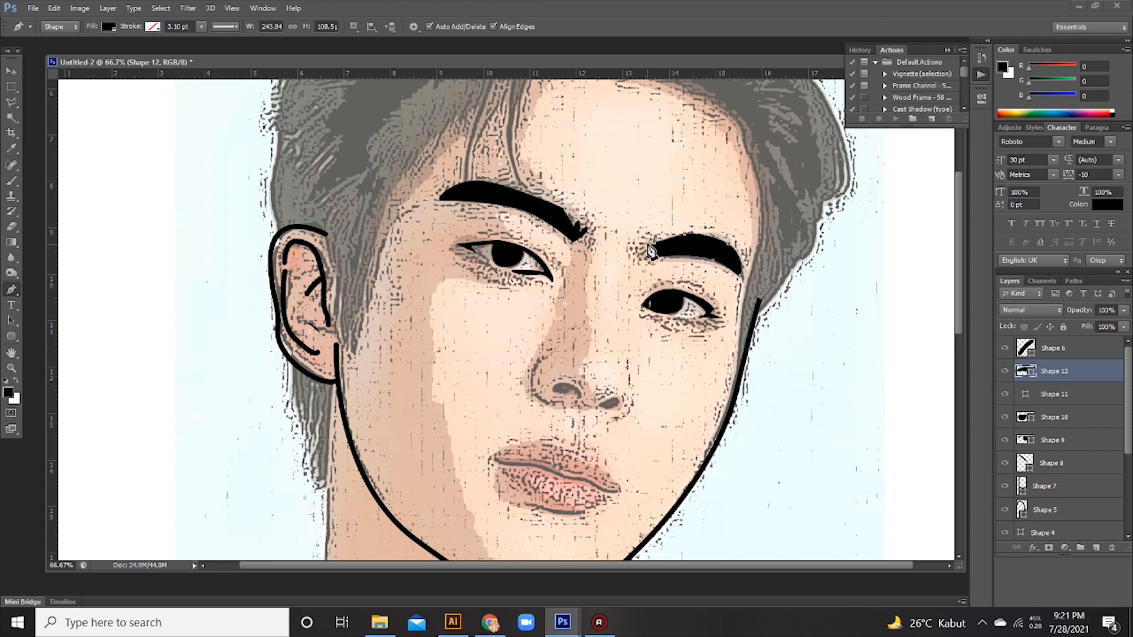
pyautogui.moveTo(654, 265); pyautogui.dragTo(653, 268)
# Trace the left wing of the nose as a thin crescent and the left nostril as a black-filled shape
pyautogui.click(541, 361)
pyautogui.moveTo(532, 384)
pyautogui.mouseDown()
pyautogui.moveTo(557, 404)
pyautogui.moveTo(524, 366)
pyautogui.moveTo(529, 378)
pyautogui.mouseUp()
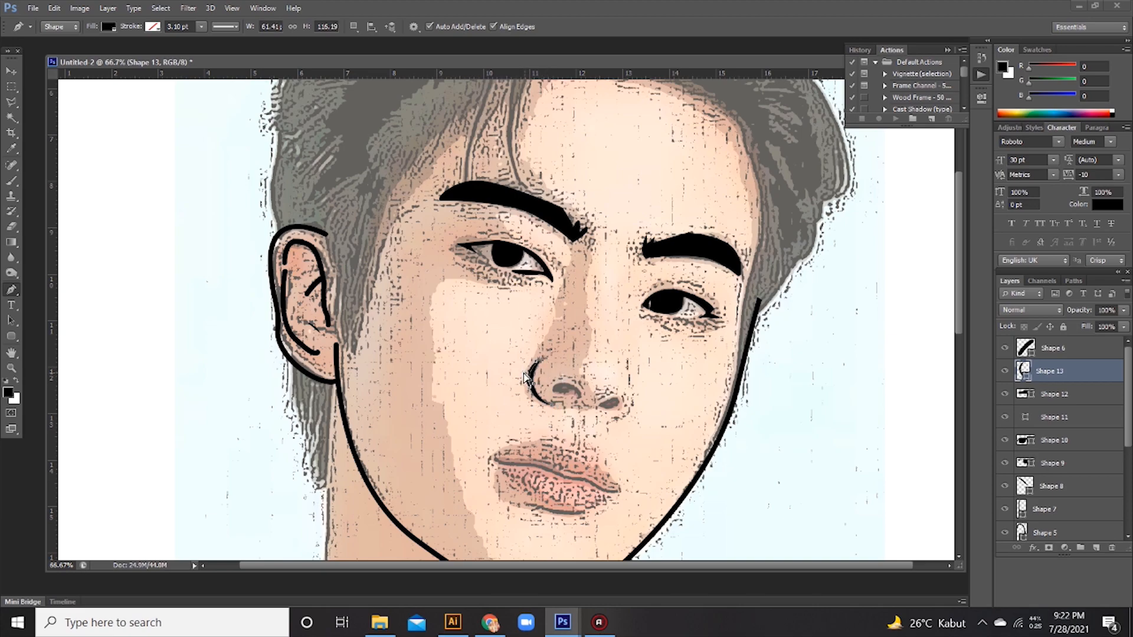
pyautogui.click(556, 399)
pyautogui.click(554, 384)
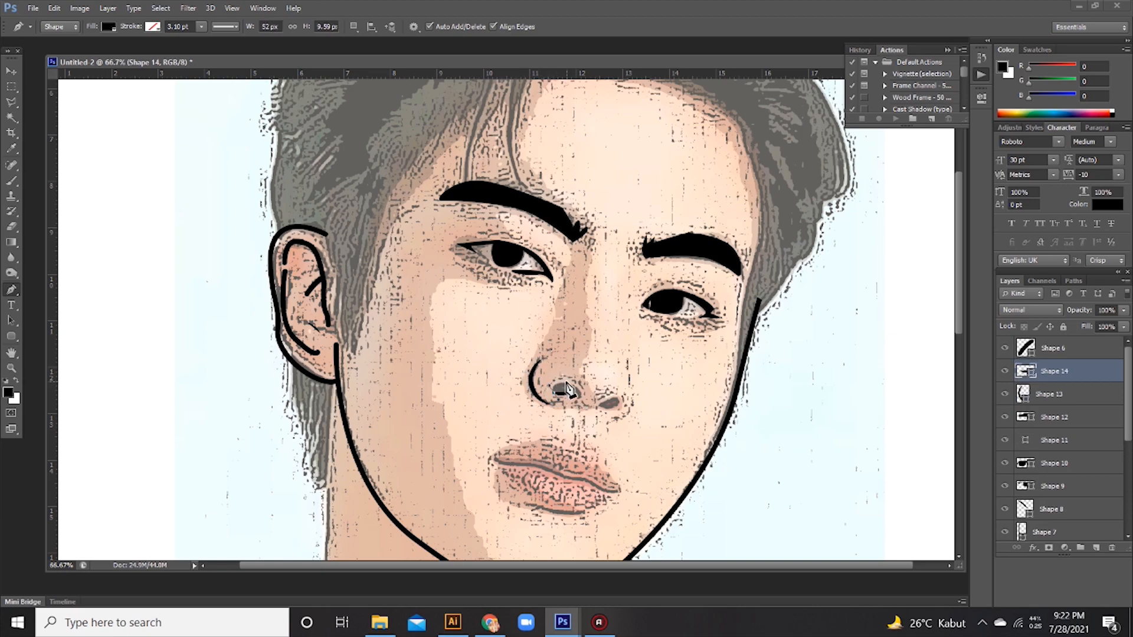
pyautogui.moveTo(568, 383); pyautogui.dragTo(616, 394)
# Trace the right nostril as a black-filled shape and the right wing of the nose as a thin curved shape
pyautogui.click(597, 403)
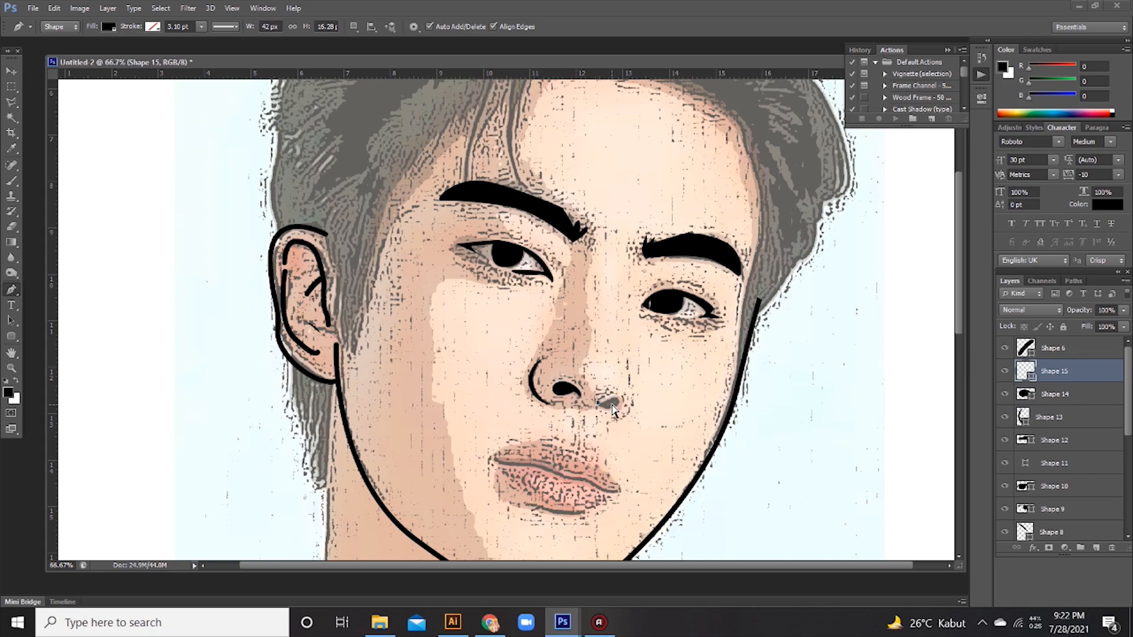
pyautogui.hotkey('ctrl', 'alt', 'z')
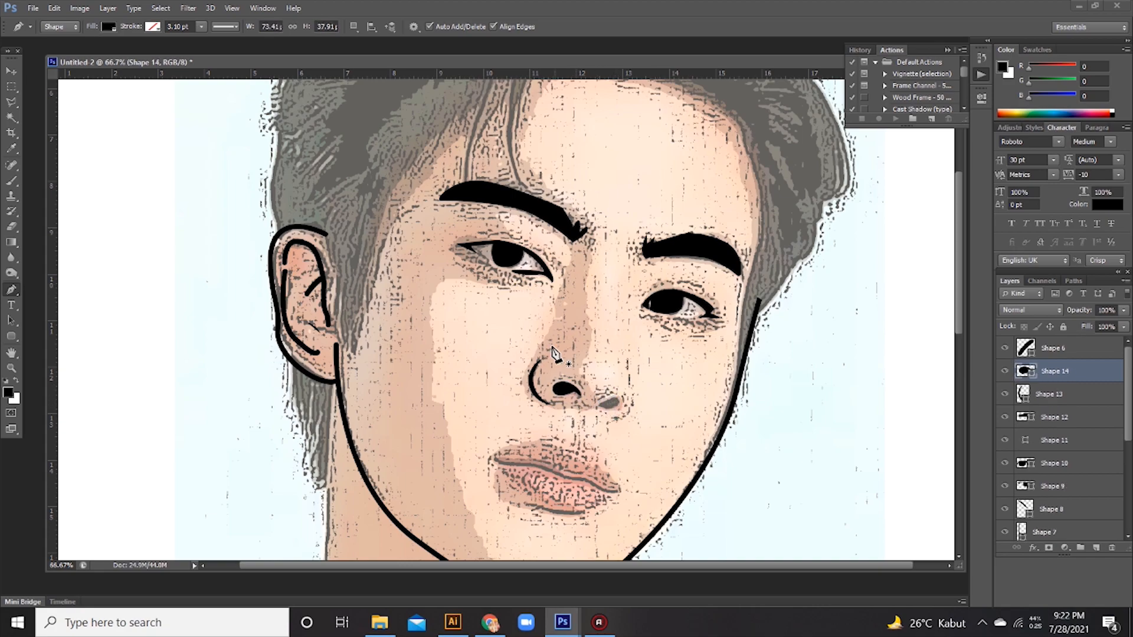
pyautogui.click(600, 405)
pyautogui.moveTo(612, 395); pyautogui.dragTo(591, 412)
pyautogui.click(607, 412)
pyautogui.click(600, 405)
pyautogui.click(618, 417)
pyautogui.click(631, 357)
pyautogui.hotkey('ctrl', 'alt', 'z')
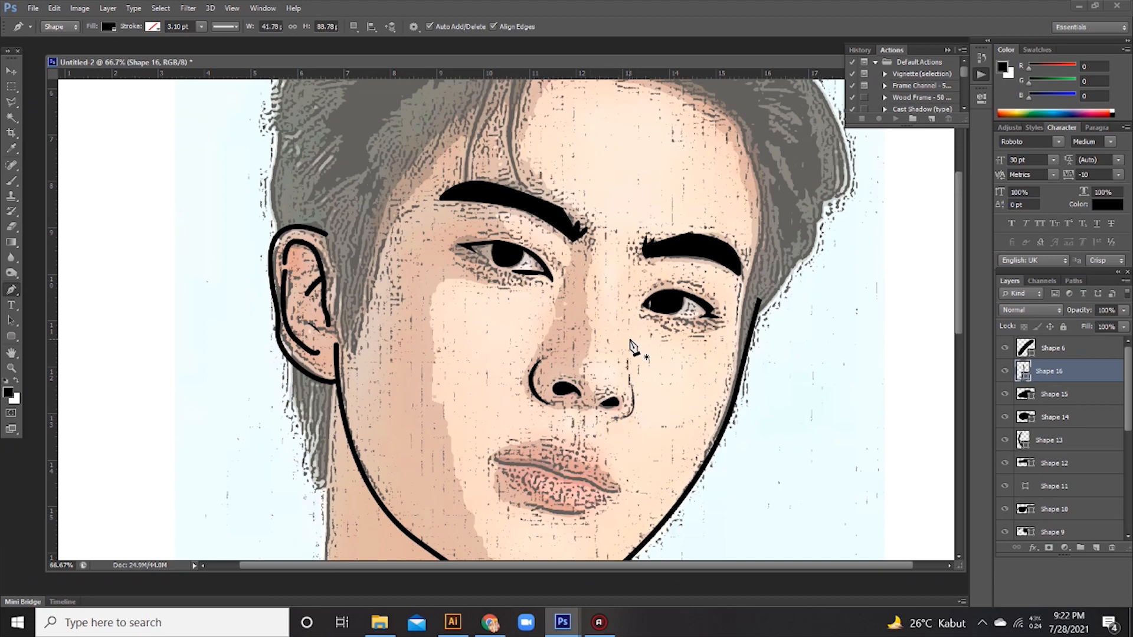
pyautogui.click(630, 339)
pyautogui.click(629, 388)
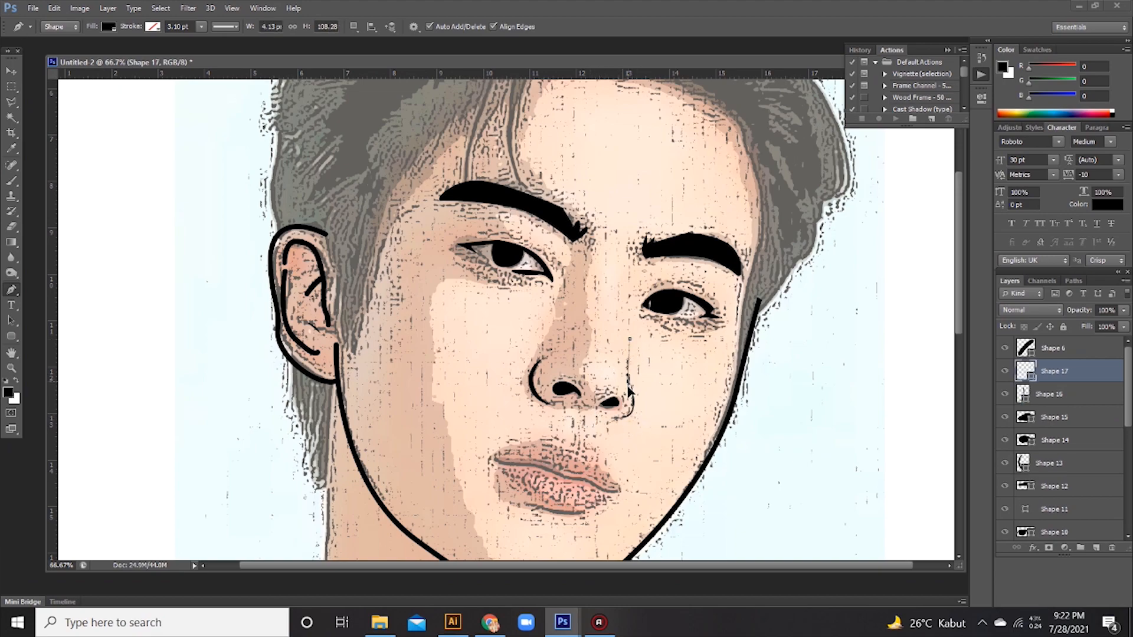
pyautogui.moveTo(629, 339); pyautogui.dragTo(637, 327)
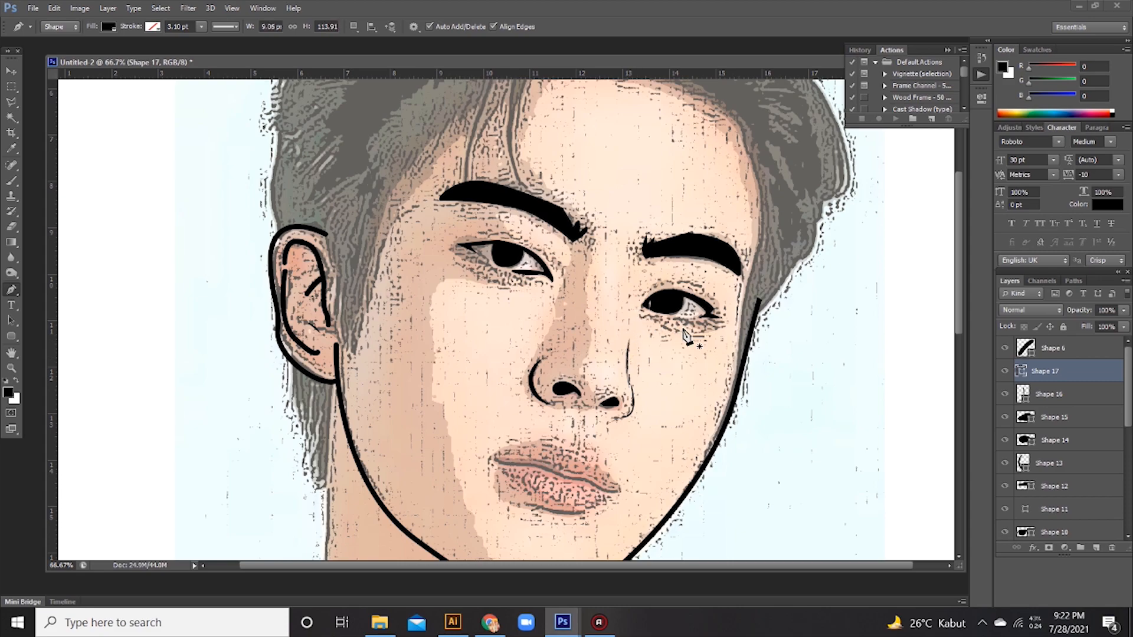
pyautogui.scroll(-2, 678, 366)
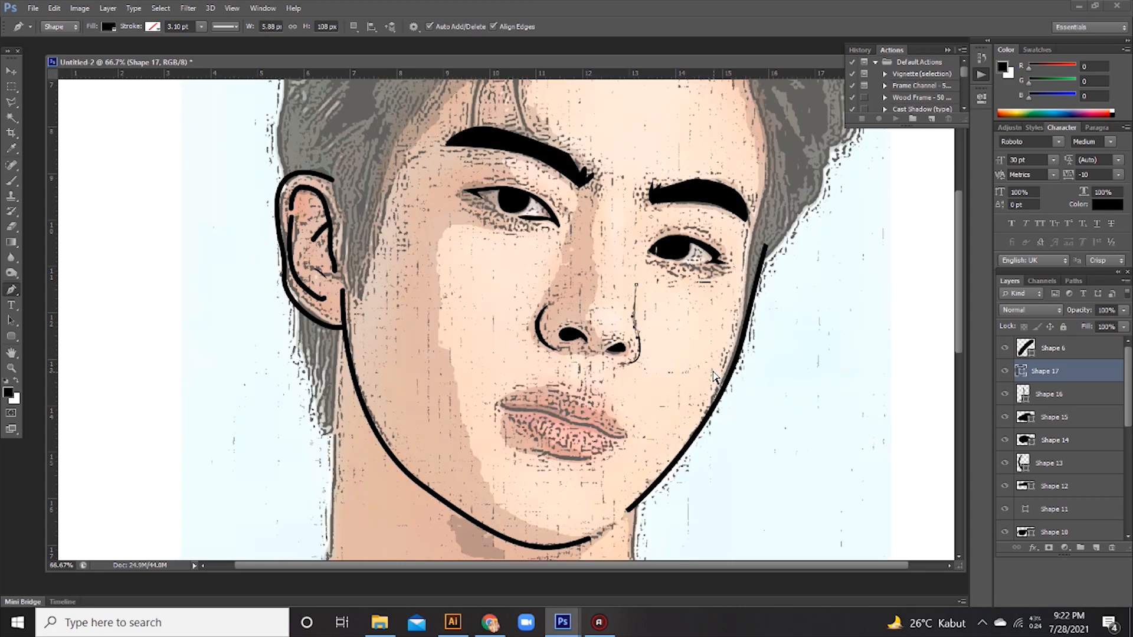
pyautogui.press('Return')
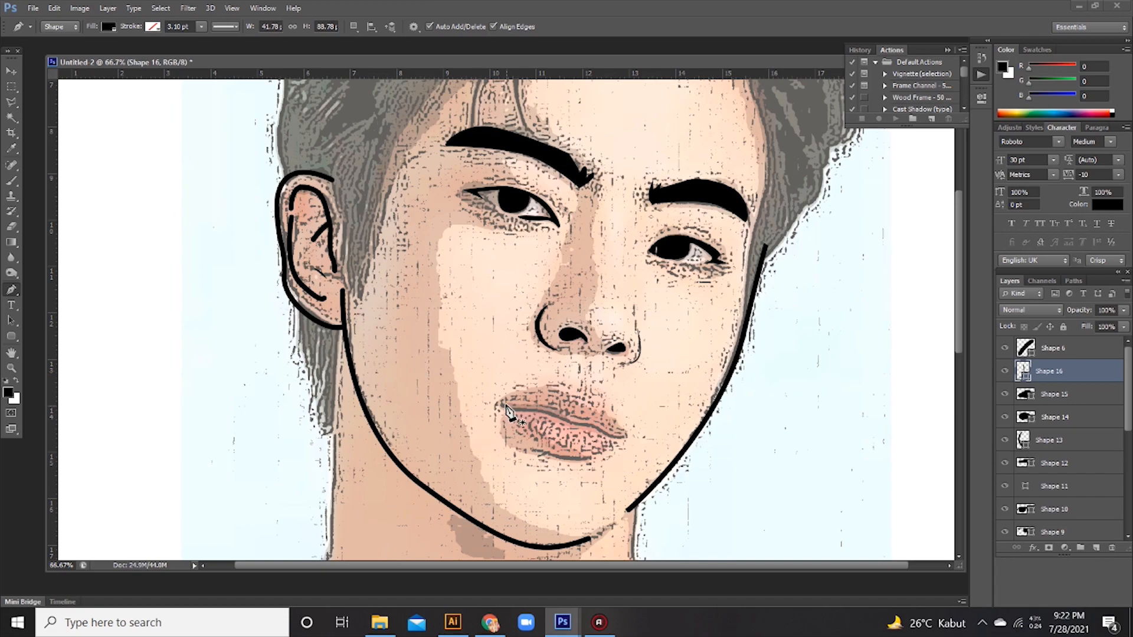
# Trace the upper edge of the parting line between the lips and turn off the shape's fill
pyautogui.moveTo(550, 413); pyautogui.dragTo(612, 436)
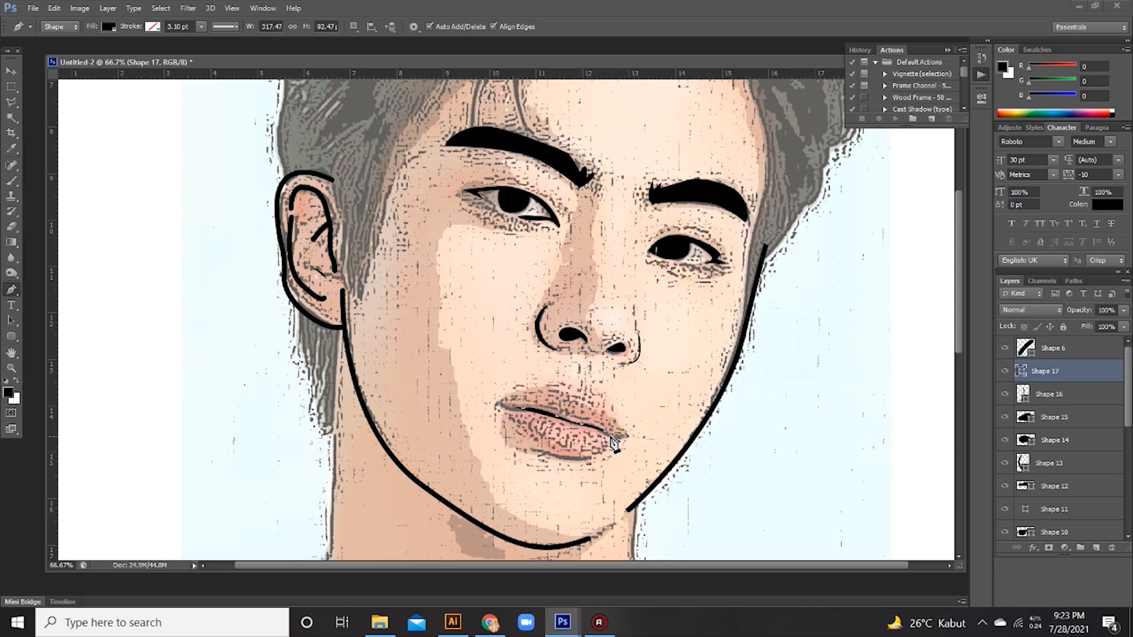
pyautogui.click(108, 26)
pyautogui.click(56, 50)
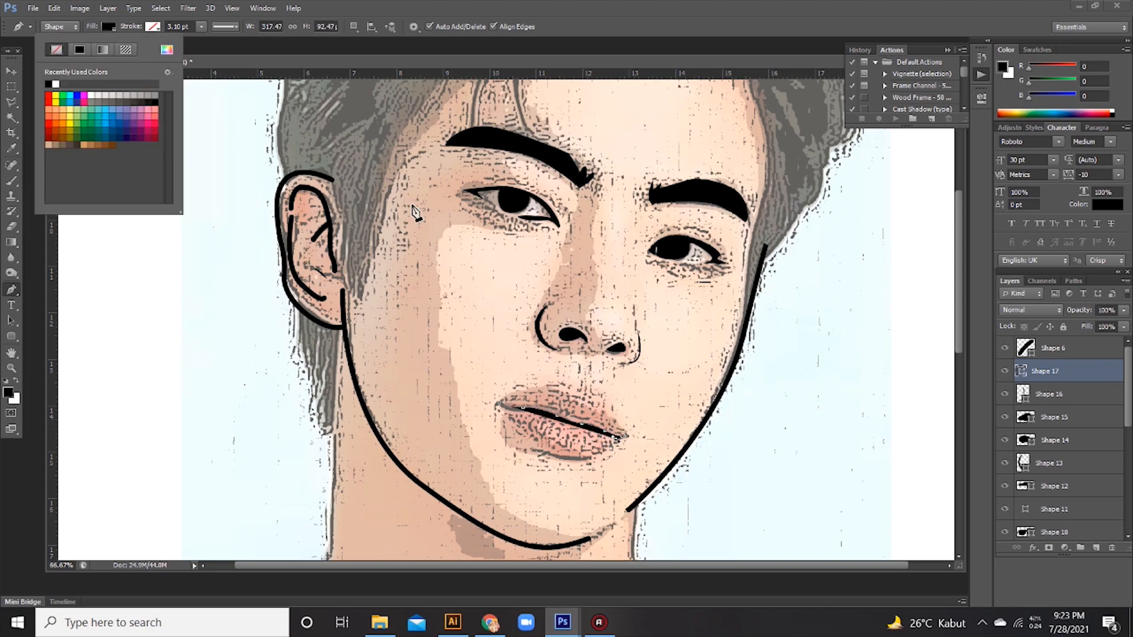
pyautogui.click(595, 429)
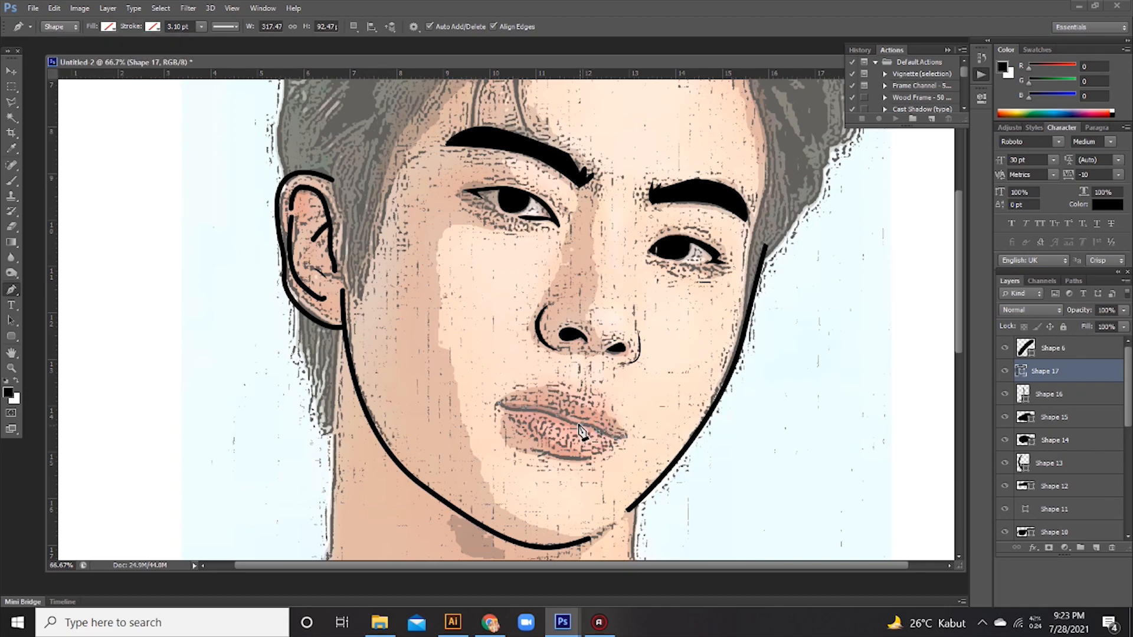
pyautogui.hotkey('ctrl', '+')
pyautogui.hotkey('ctrl', '+')
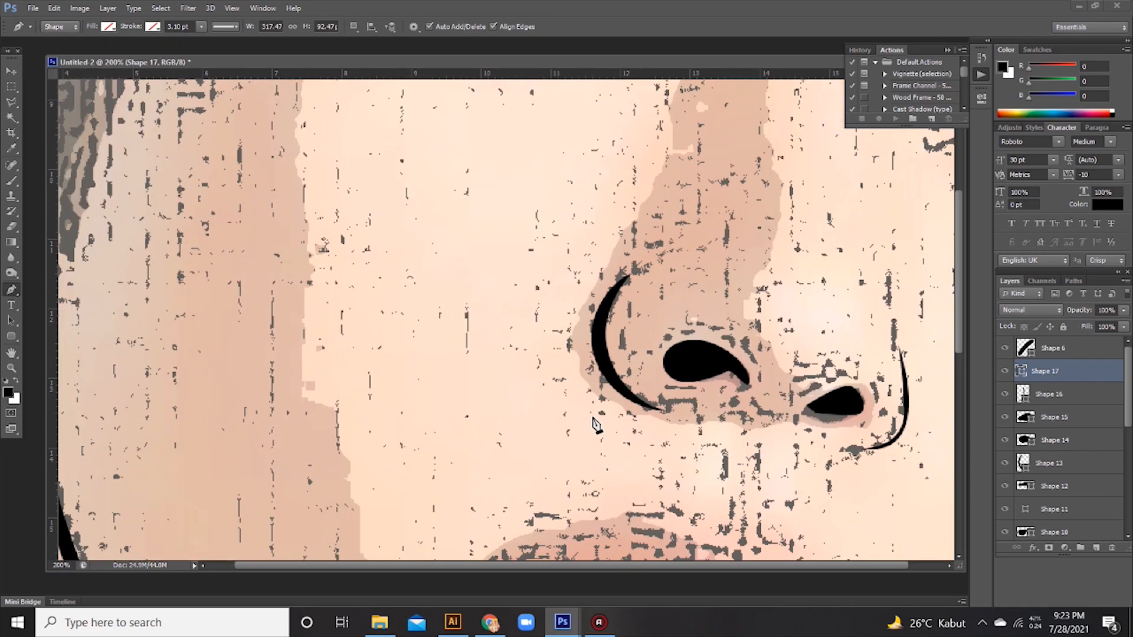
pyautogui.moveTo(599, 423); pyautogui.dragTo(503, 113)
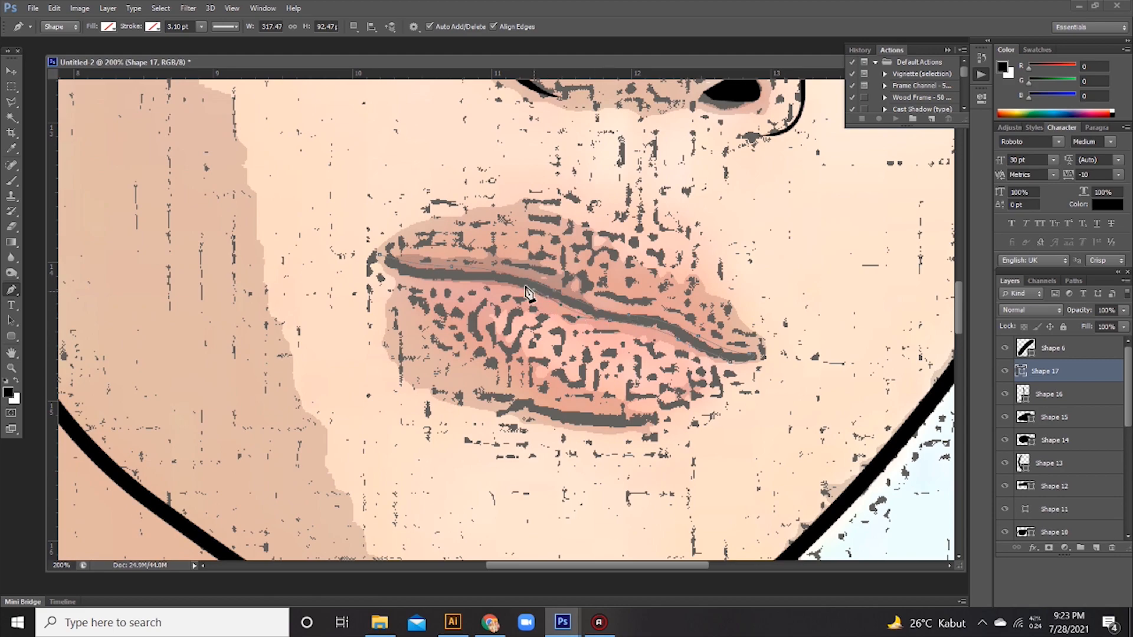
# Close the lip parting line into a thin shape along its lower edge and fill it with black
pyautogui.moveTo(380, 255); pyautogui.dragTo(386, 247)
pyautogui.click(110, 33)
pyautogui.click(79, 50)
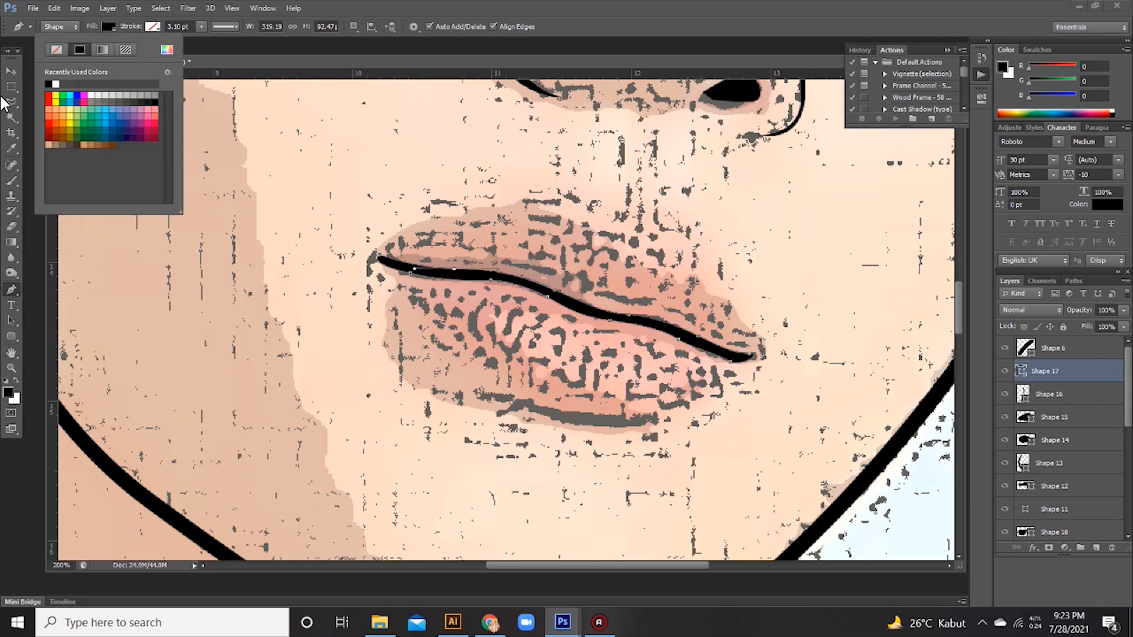
pyautogui.click(11, 70)
pyautogui.hotkey('ctrl', '-')
pyautogui.hotkey('ctrl', '-')
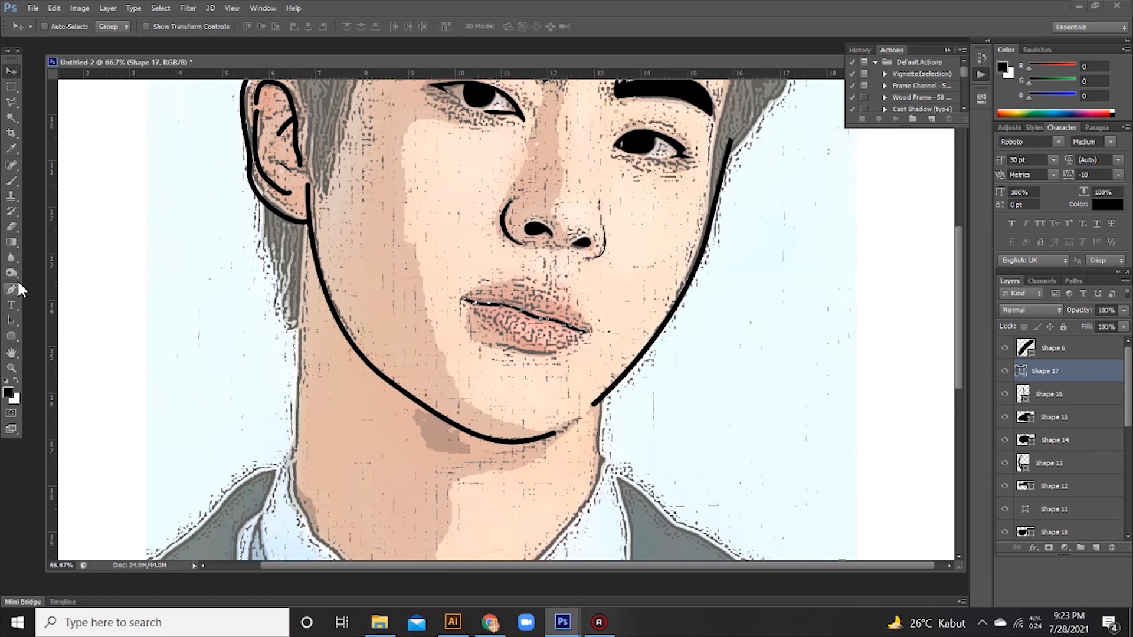
# Trace the bottom edge of the lower lip as a thin, black-filled curved shape
pyautogui.click(15, 289)
pyautogui.click(573, 339)
pyautogui.moveTo(547, 352); pyautogui.dragTo(573, 334)
pyautogui.click(501, 344)
pyautogui.click(522, 349)
pyautogui.moveTo(479, 274); pyautogui.dragTo(519, 391)
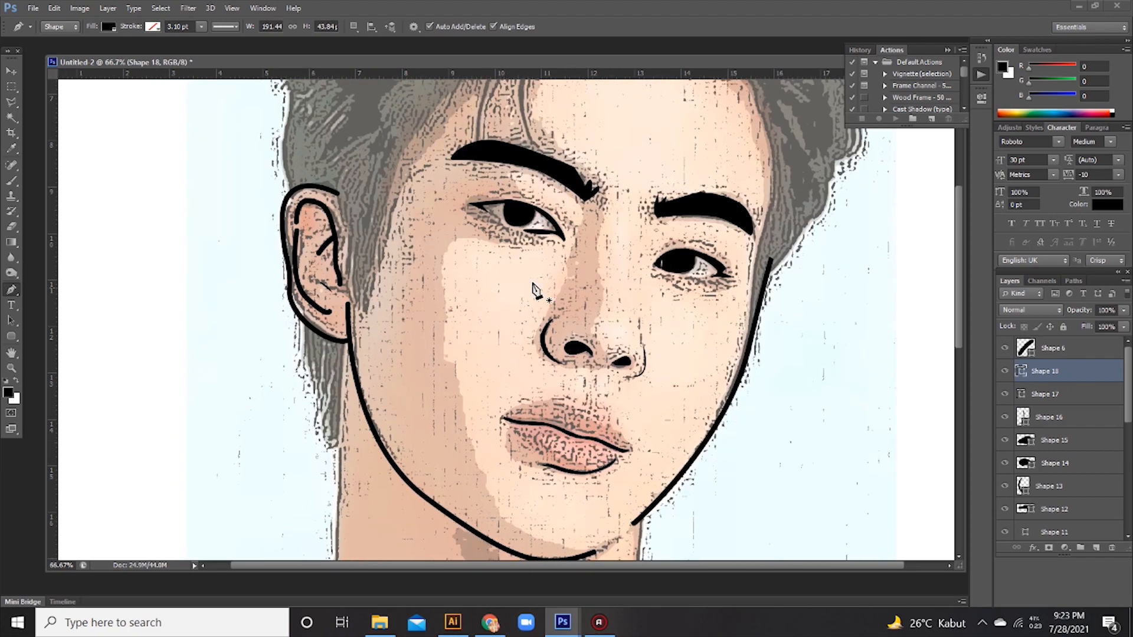
pyautogui.press('Return')
# Trace the lower lid lines under both eyes as thin black curved shapes
pyautogui.moveTo(539, 239); pyautogui.dragTo(571, 232)
pyautogui.moveTo(479, 226); pyautogui.dragTo(452, 202)
pyautogui.press('Return')
pyautogui.click(657, 274)
pyautogui.moveTo(697, 289); pyautogui.dragTo(661, 279)
pyautogui.click(657, 273)
pyautogui.press('Return')
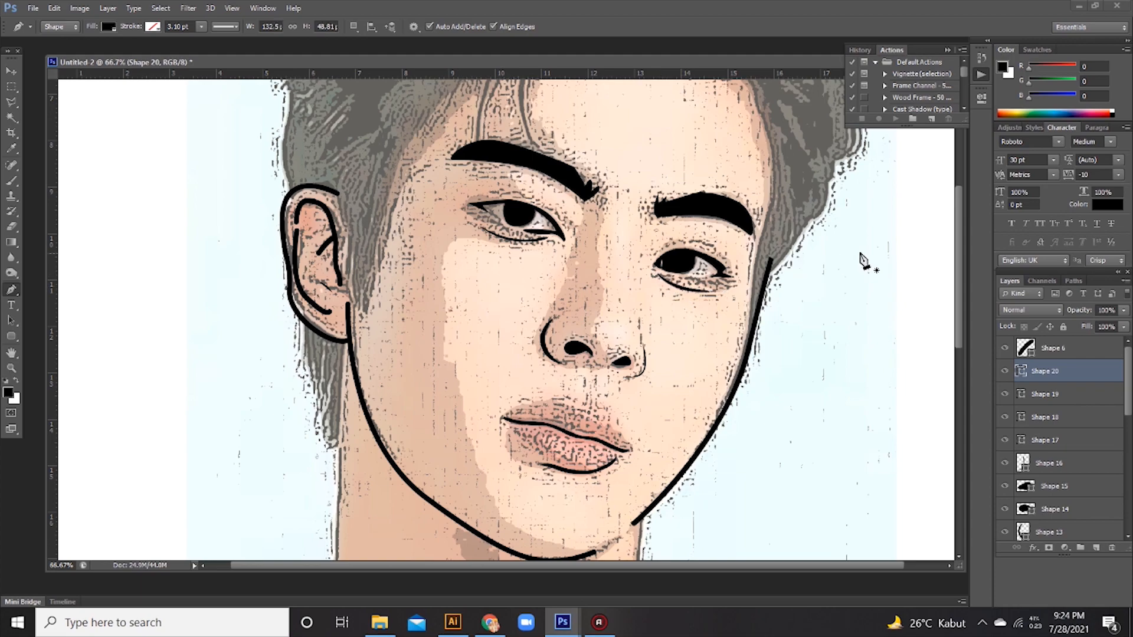
# Start the black hair shape at the top of the left ear and trace the sideburn down to jagged hair tips
pyautogui.moveTo(791, 251); pyautogui.dragTo(771, 293)
pyautogui.moveTo(331, 274); pyautogui.dragTo(343, 308)
pyautogui.click(328, 274)
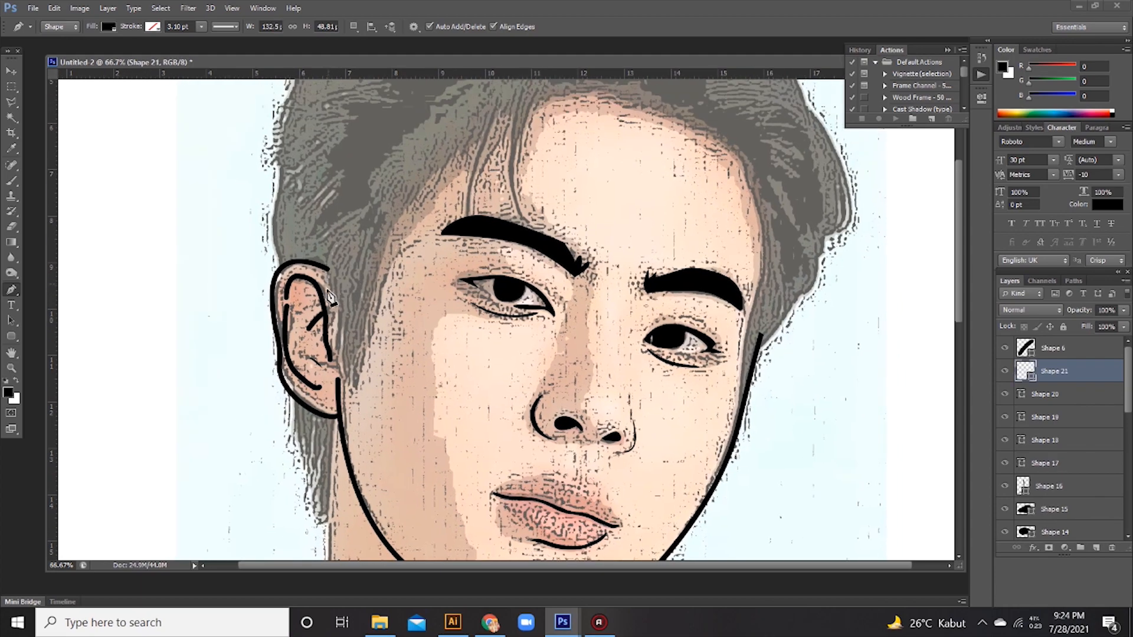
pyautogui.click(339, 311)
pyautogui.click(339, 366)
pyautogui.click(348, 392)
pyautogui.click(351, 369)
pyautogui.click(353, 387)
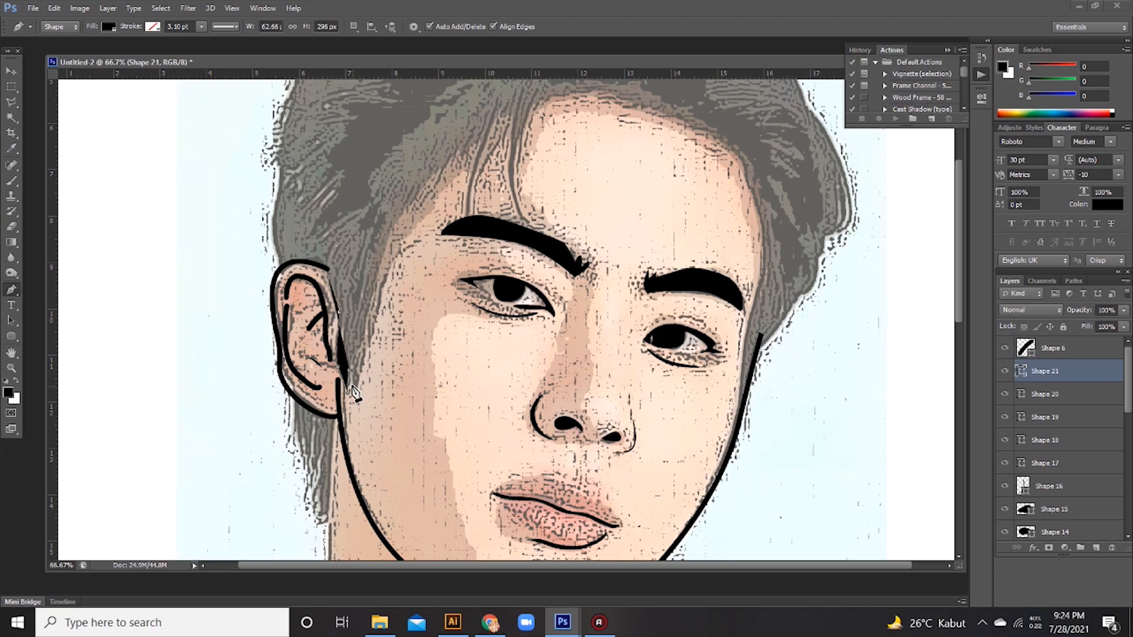
pyautogui.click(356, 380)
# Continue the hair shape up the left temple along the hairline to the first fringe strand
pyautogui.click(375, 320)
pyautogui.click(401, 214)
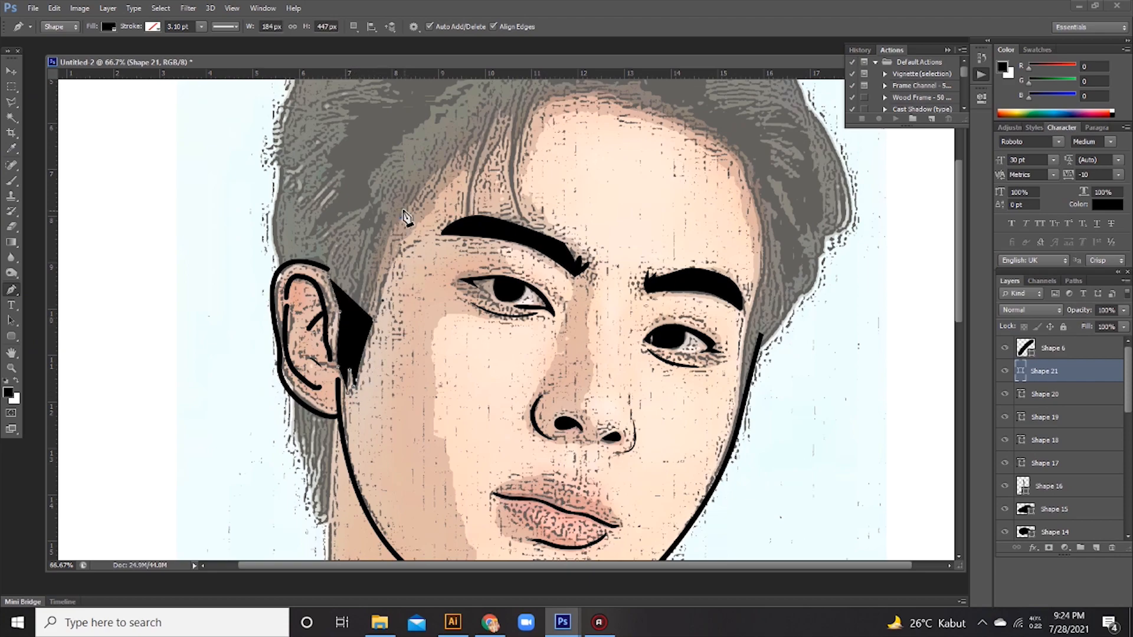
pyautogui.moveTo(452, 155); pyautogui.dragTo(410, 362)
pyautogui.click(382, 392)
pyautogui.click(428, 356)
# Trace the two pointed fringe strands that fall over the forehead to the left eyebrow
pyautogui.click(426, 420)
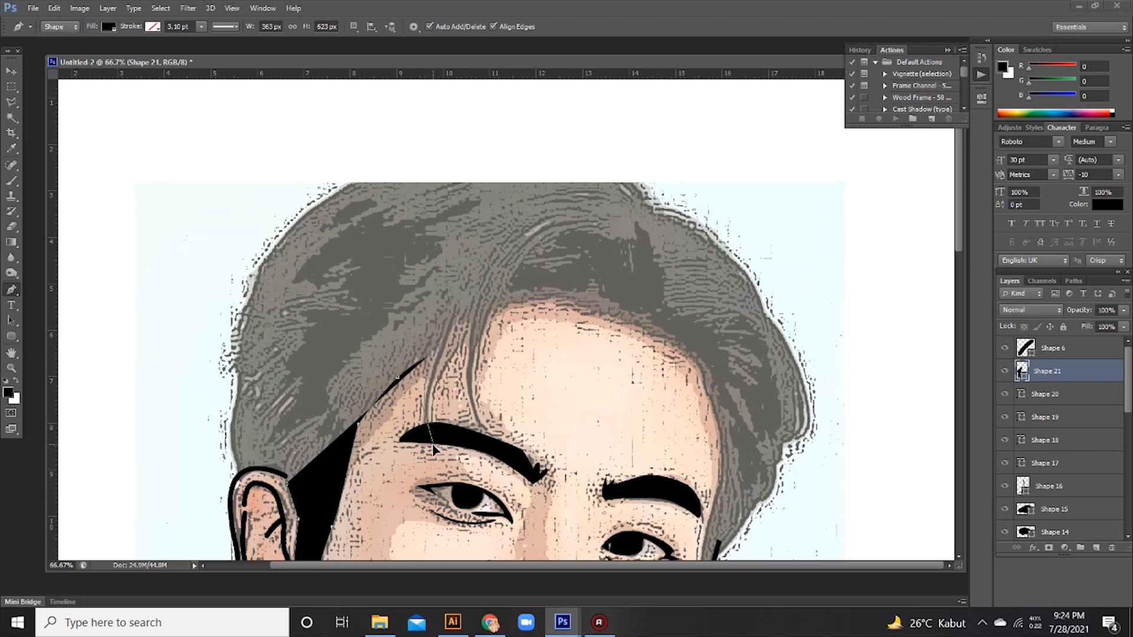
pyautogui.click(433, 435)
pyautogui.click(433, 407)
pyautogui.click(468, 322)
pyautogui.moveTo(464, 378); pyautogui.dragTo(500, 441)
pyautogui.click(482, 416)
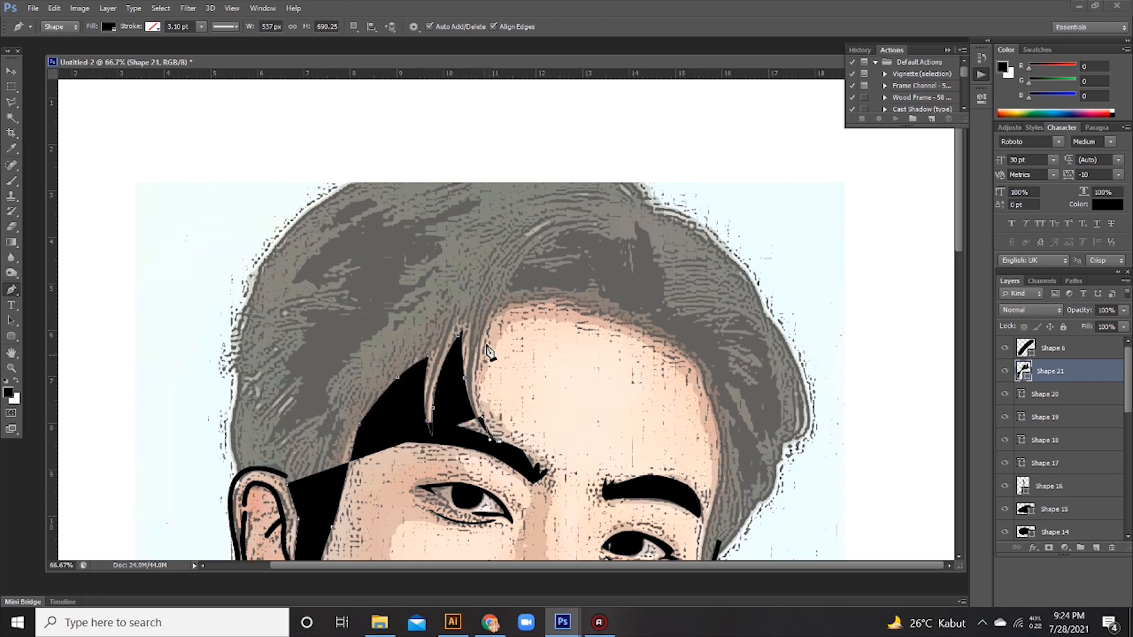
# Continue the hair shape across the top of the forehead to the right temple, with small jagged tips
pyautogui.moveTo(492, 314); pyautogui.dragTo(515, 293)
pyautogui.moveTo(587, 297); pyautogui.dragTo(612, 311)
pyautogui.moveTo(641, 319); pyautogui.dragTo(647, 321)
pyautogui.click(661, 326)
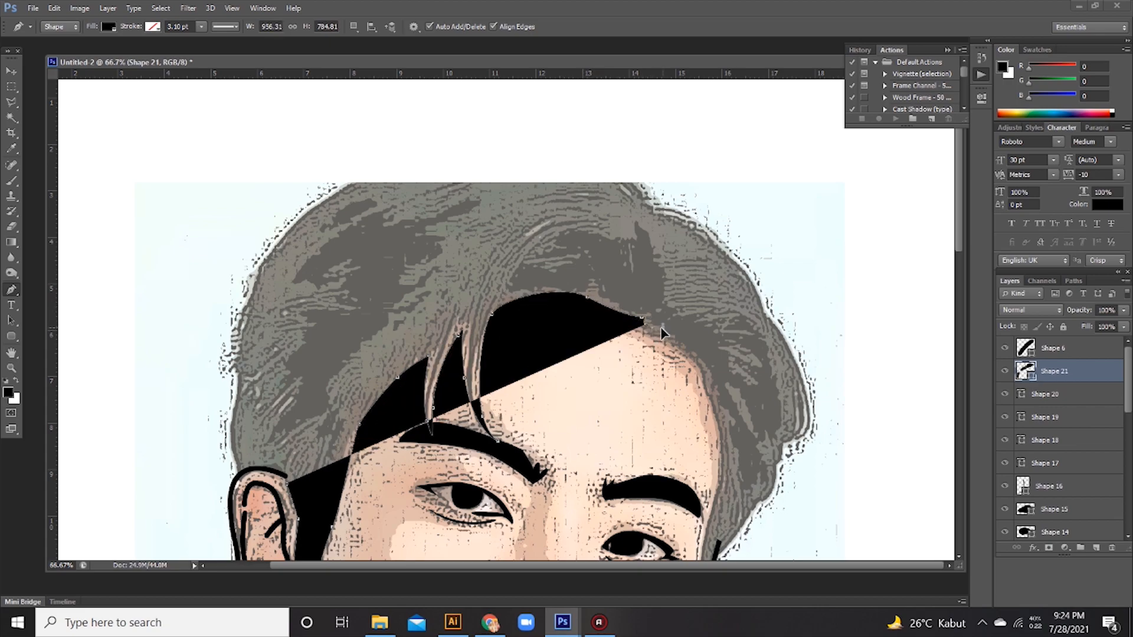
pyautogui.click(686, 349)
pyautogui.click(700, 367)
# Trace the hairline down the right side of the face to the jawline's upper end
pyautogui.scroll(-5, 714, 420)
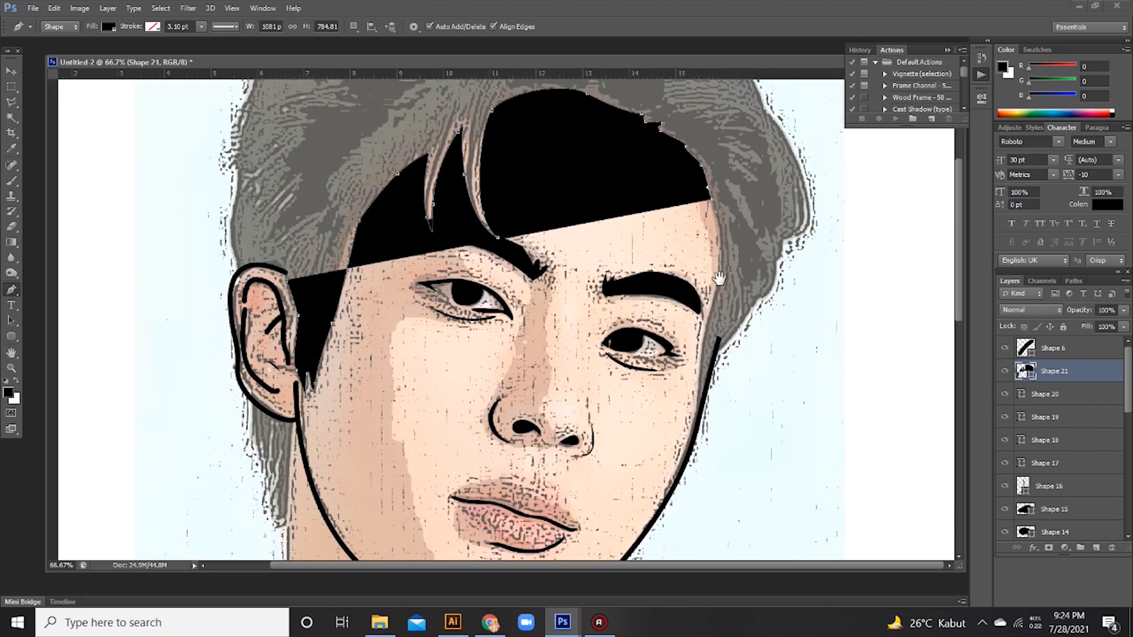
pyautogui.click(718, 283)
pyautogui.click(702, 352)
pyautogui.click(701, 405)
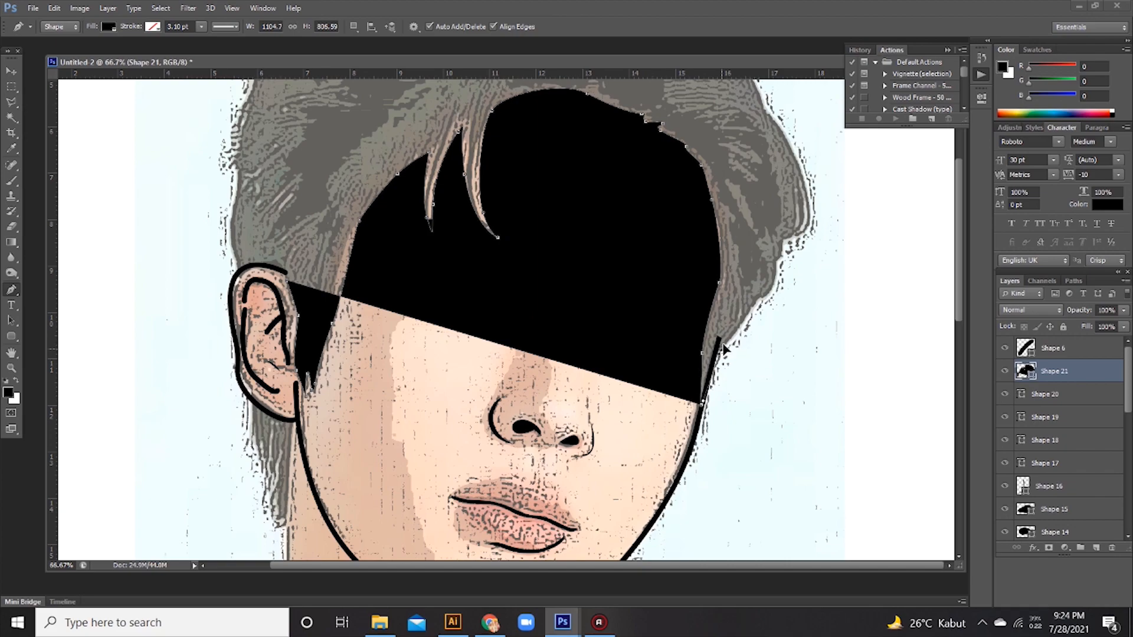
# Trace the outer edge of the hair up the right side of the head
pyautogui.click(721, 350)
pyautogui.click(757, 299)
pyautogui.click(774, 283)
pyautogui.click(779, 252)
pyautogui.click(785, 242)
pyautogui.scroll(5, 804, 237)
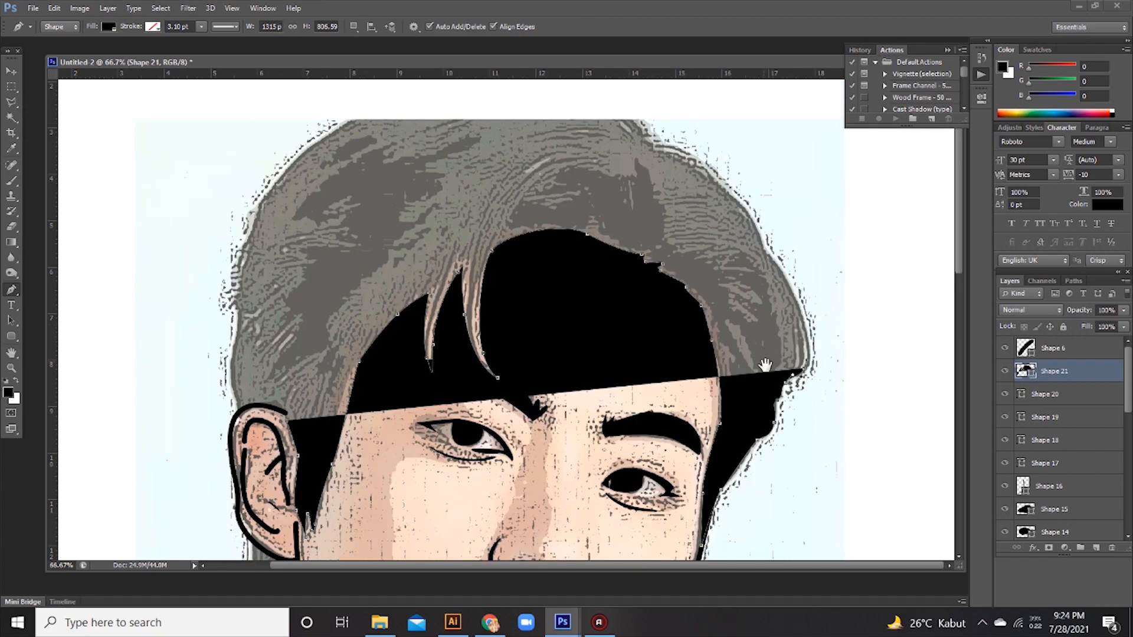
pyautogui.click(804, 417)
pyautogui.click(797, 354)
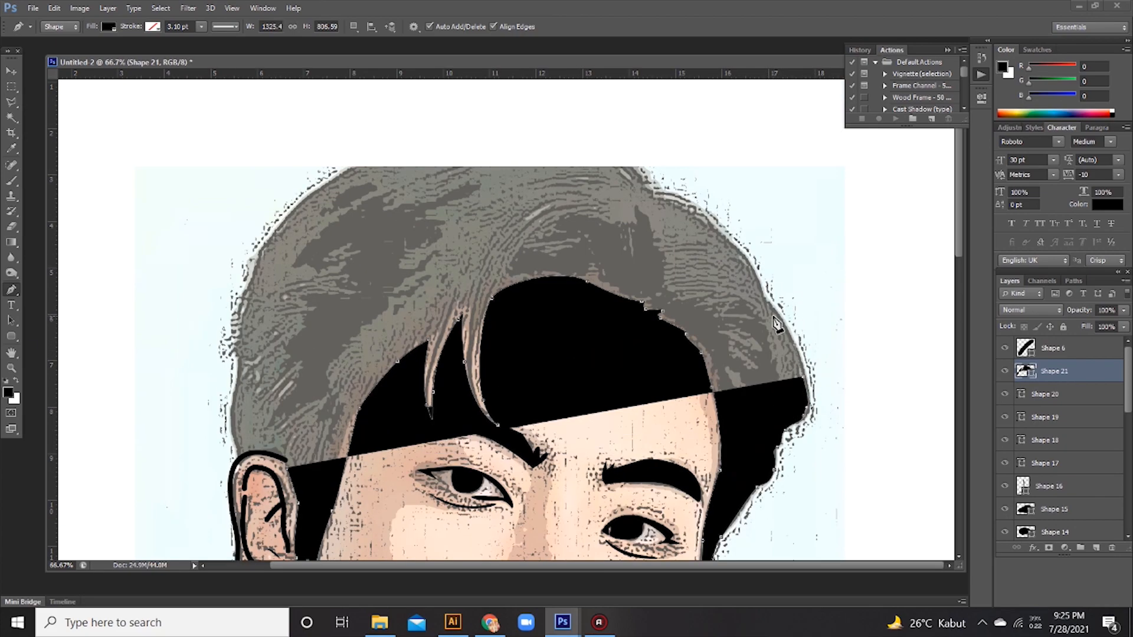
# Continue the outer hair contour over the crown, rounding it above the photo's cropped top edge
pyautogui.click(766, 299)
pyautogui.click(716, 225)
pyautogui.click(654, 189)
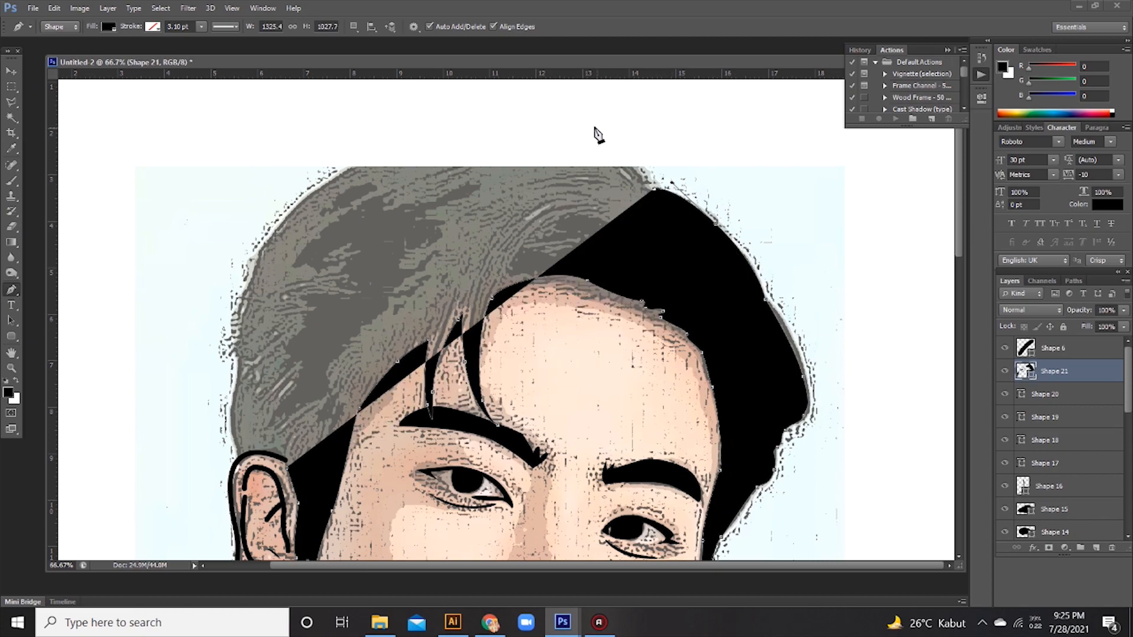
pyautogui.moveTo(561, 113); pyautogui.dragTo(499, 99)
pyautogui.moveTo(319, 174); pyautogui.dragTo(275, 257)
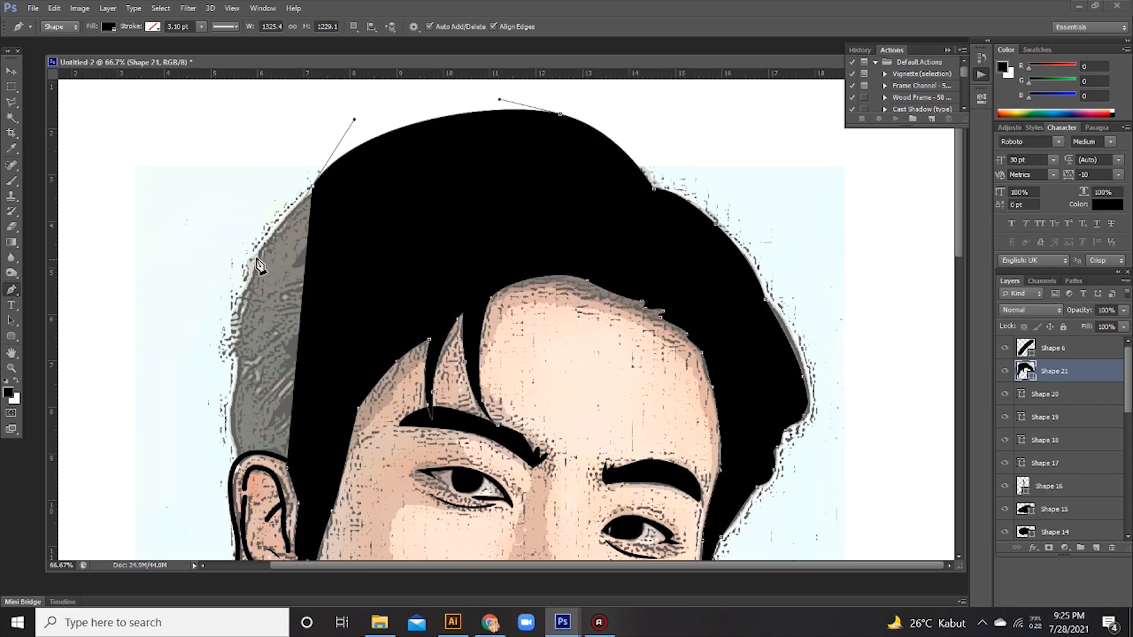
# Trace the left side of the hair down to the ear and close the black hair shape
pyautogui.click(257, 258)
pyautogui.click(237, 311)
pyautogui.click(231, 341)
pyautogui.click(235, 359)
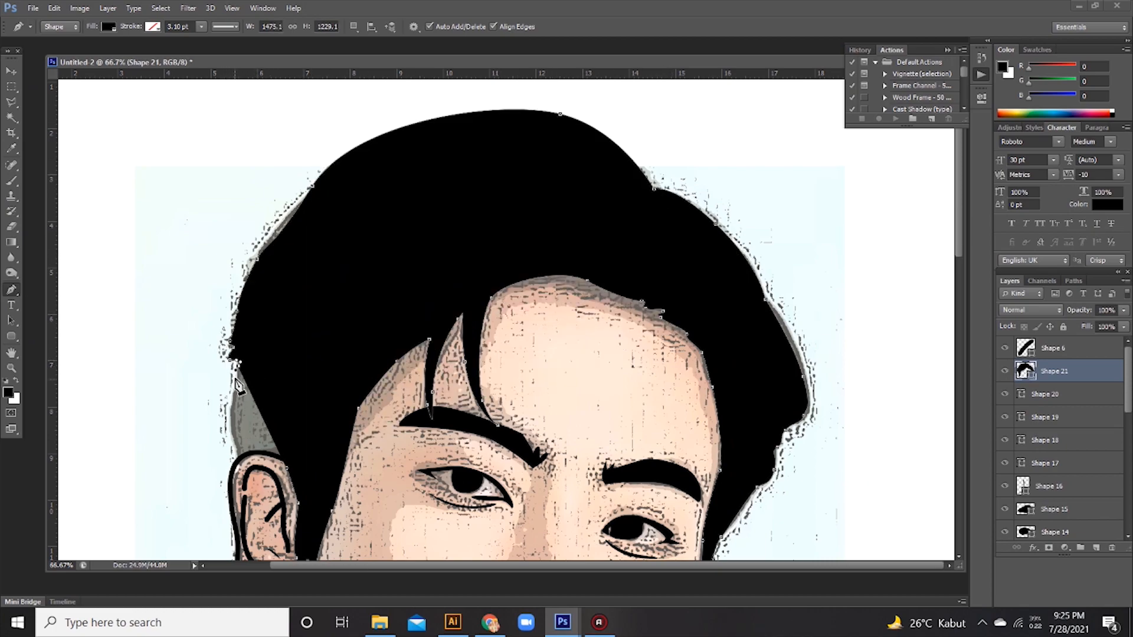
pyautogui.click(231, 413)
pyautogui.click(238, 459)
pyautogui.moveTo(287, 469); pyautogui.dragTo(298, 498)
pyautogui.click(11, 71)
pyautogui.scroll(-4, 607, 265)
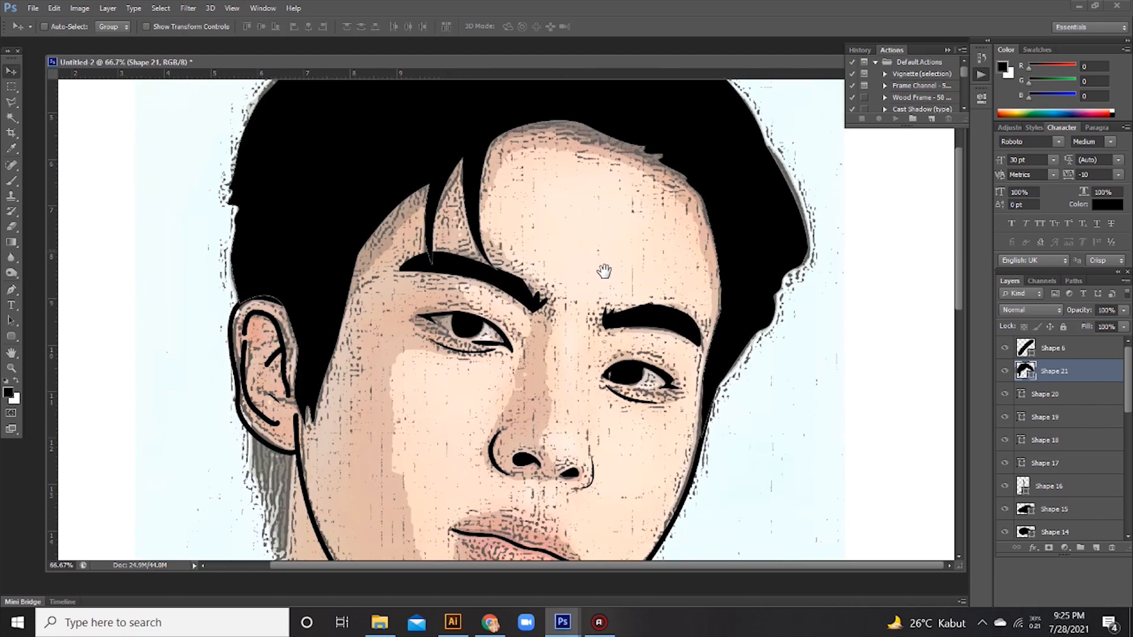
pyautogui.scroll(-2, 604, 272)
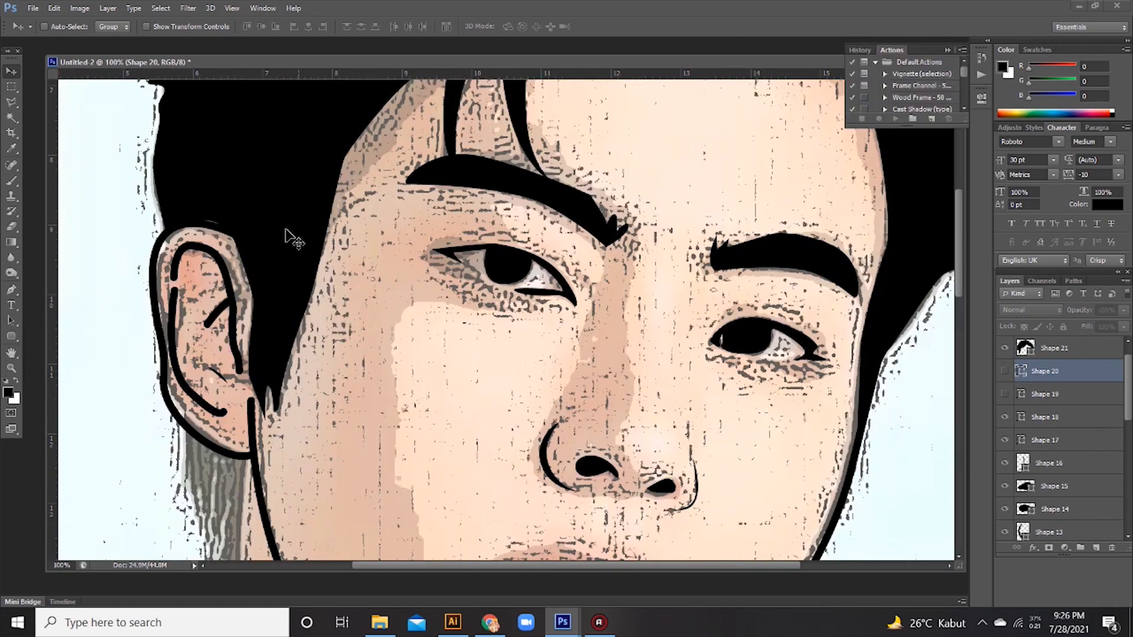
# Trace pointed lower lashes at the outer corner of the left eye as a black-filled shape
pyautogui.press('p')
pyautogui.click(452, 266)
pyautogui.click(502, 286)
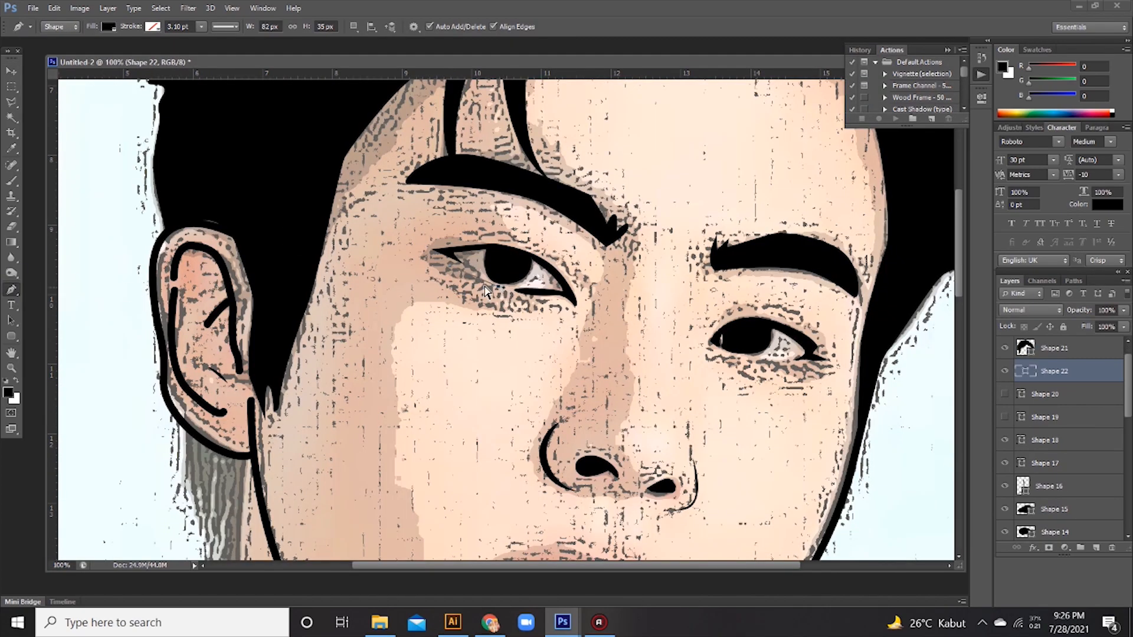
pyautogui.click(485, 286)
pyautogui.click(499, 294)
pyautogui.click(452, 267)
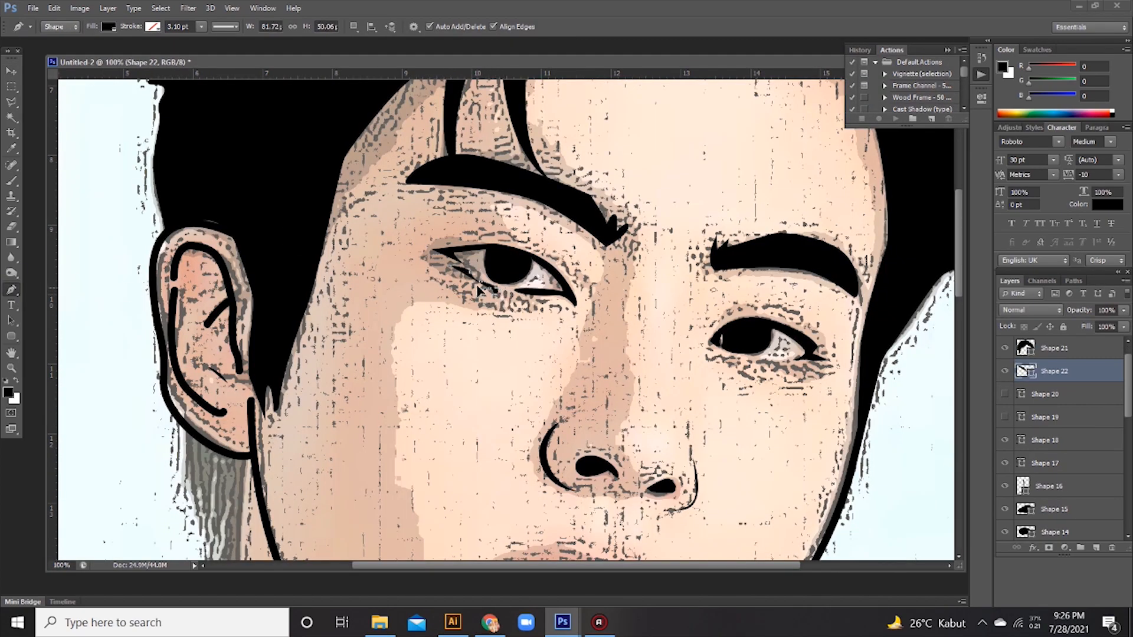
pyautogui.moveTo(477, 285); pyautogui.dragTo(464, 283)
pyautogui.click(450, 267)
# Trace small pointed lower lashes at the outer corner of the right eye as a black-filled shape
pyautogui.click(773, 365)
pyautogui.moveTo(805, 370); pyautogui.dragTo(767, 368)
pyautogui.click(805, 366)
pyautogui.click(825, 371)
pyautogui.click(805, 364)
pyautogui.moveTo(520, 300)
pyautogui.mouseDown()
pyautogui.moveTo(522, 277)
pyautogui.moveTo(590, 277)
pyautogui.moveTo(597, 228)
pyautogui.mouseUp()
pyautogui.click(489, 208)
pyautogui.hotkey('ctrl', 'alt', 'z')
pyautogui.hotkey('ctrl', 'alt', 'z')
# Trace the top contour of the upper lip as a thin, closed black shape
pyautogui.hotkey('ctrl', '-')
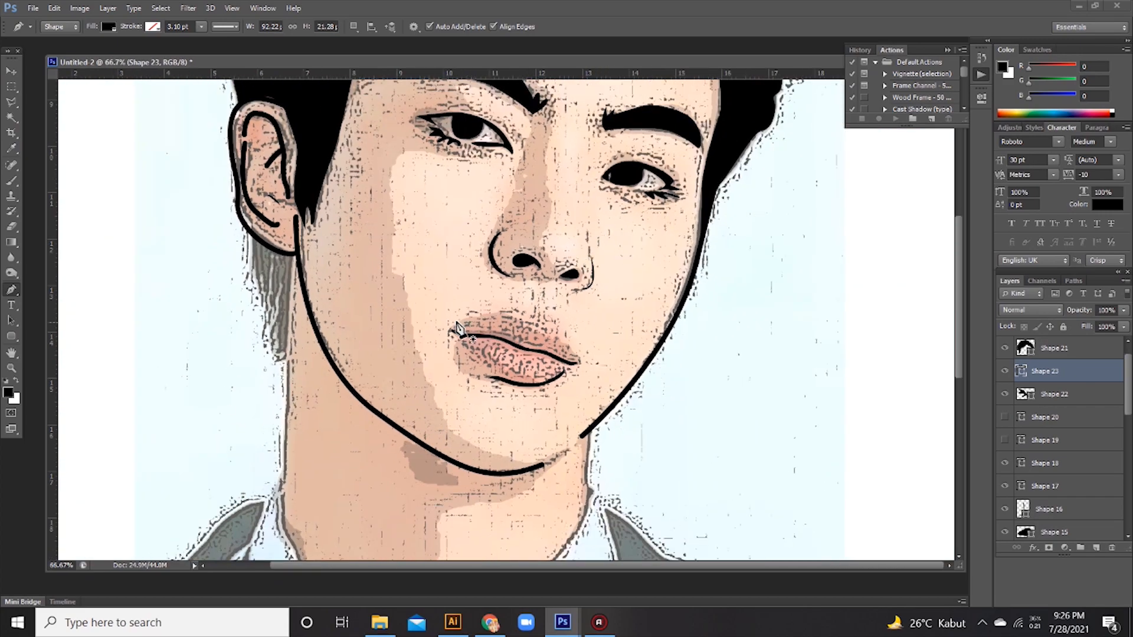
pyautogui.click(457, 323)
pyautogui.click(508, 314)
pyautogui.click(529, 321)
pyautogui.click(550, 325)
pyautogui.click(570, 337)
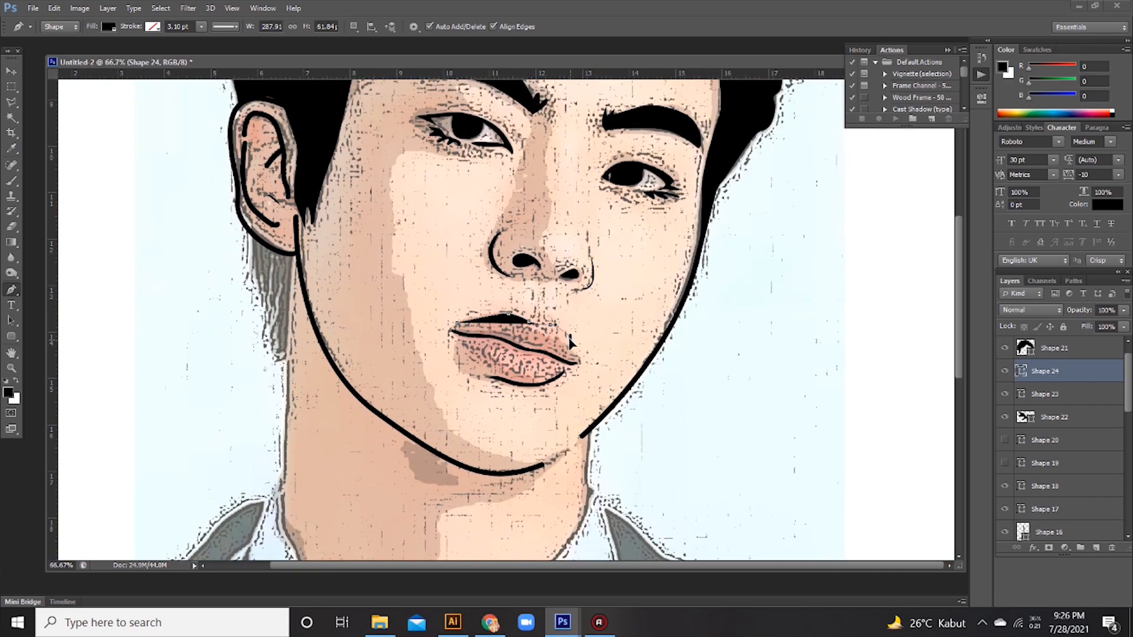
pyautogui.hotkey('ctrl', 'z')
pyautogui.click(565, 338)
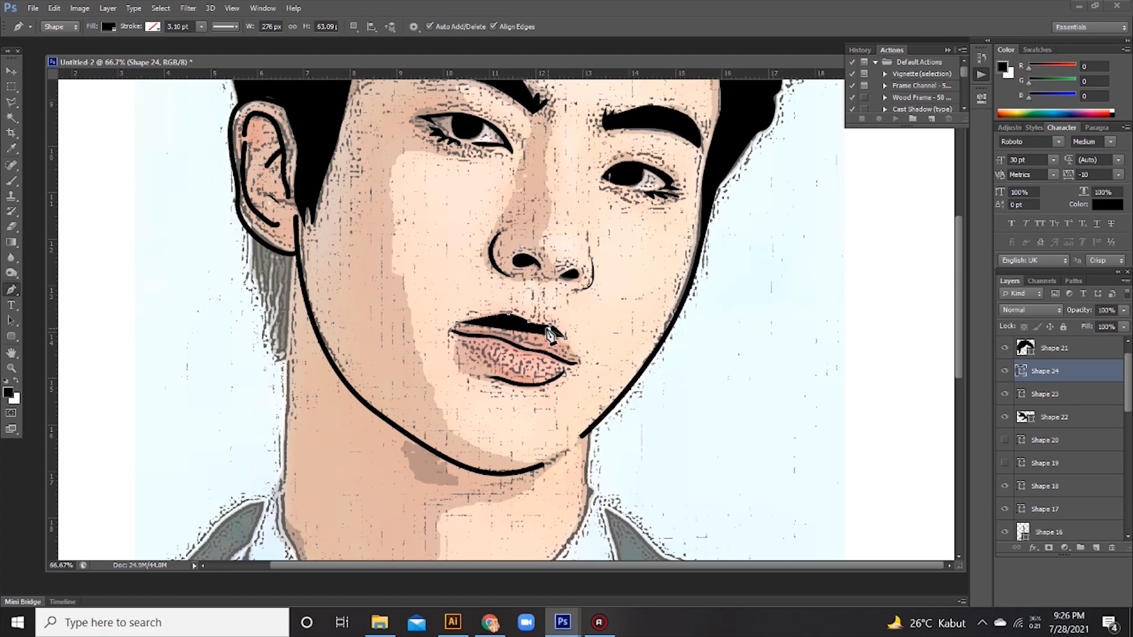
pyautogui.moveTo(543, 326); pyautogui.dragTo(451, 319)
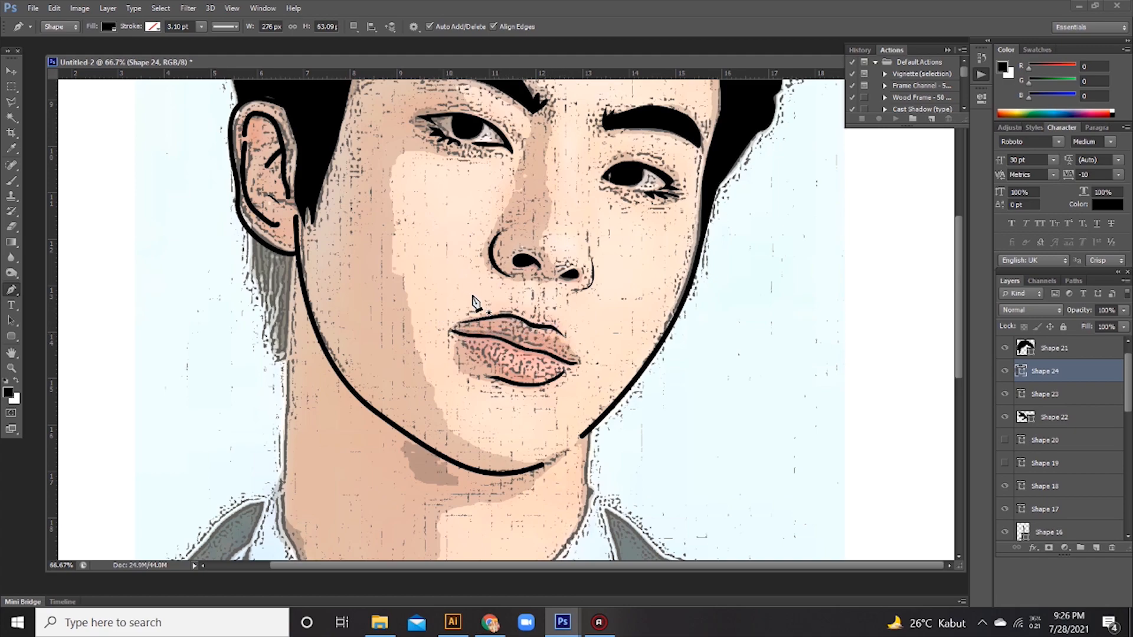
# Try to trace a short line joining the upper lip contour to the right corner of the mouth
pyautogui.click(565, 344)
pyautogui.moveTo(578, 360); pyautogui.dragTo(576, 364)
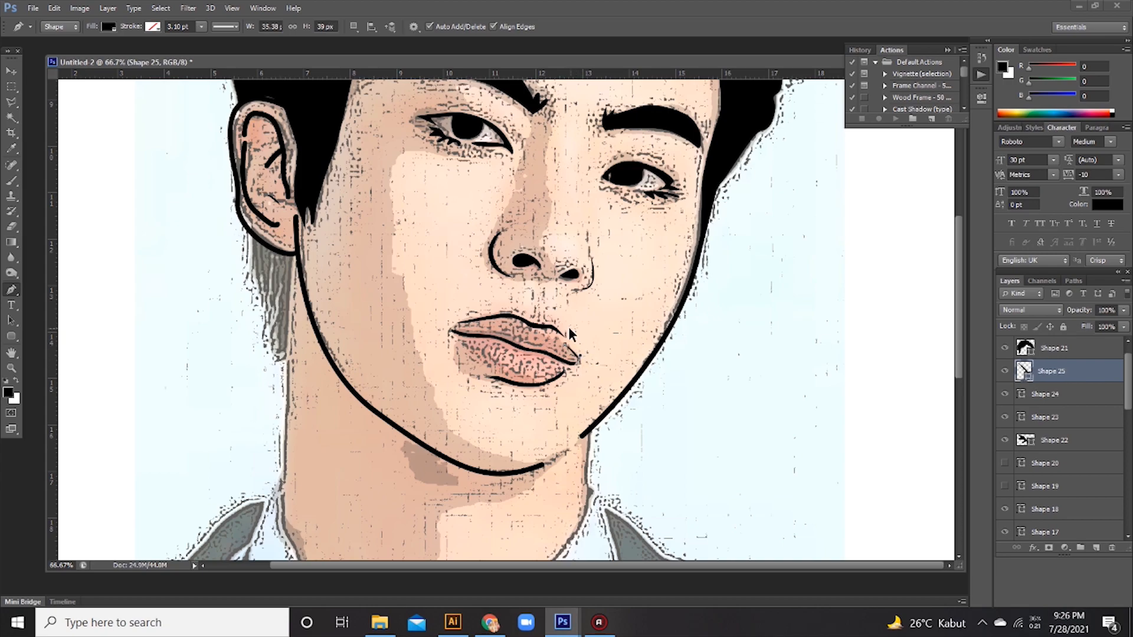
pyautogui.hotkey('ctrl', 'alt', 'z')
pyautogui.hotkey('ctrl', 'alt', 'z')
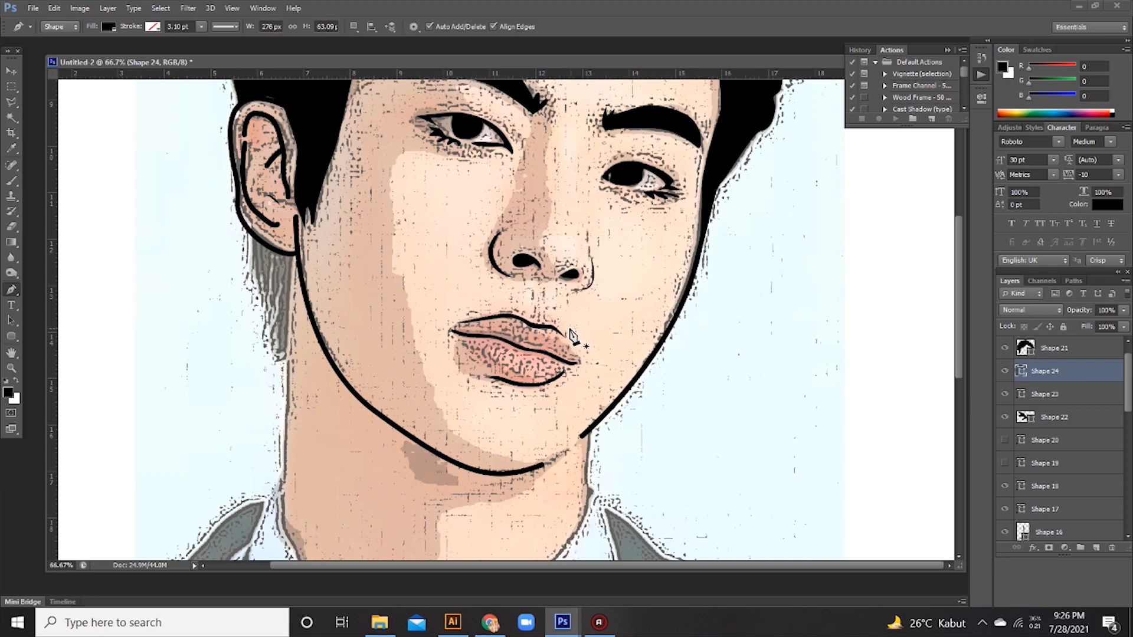
pyautogui.click(12, 73)
pyautogui.click(13, 101)
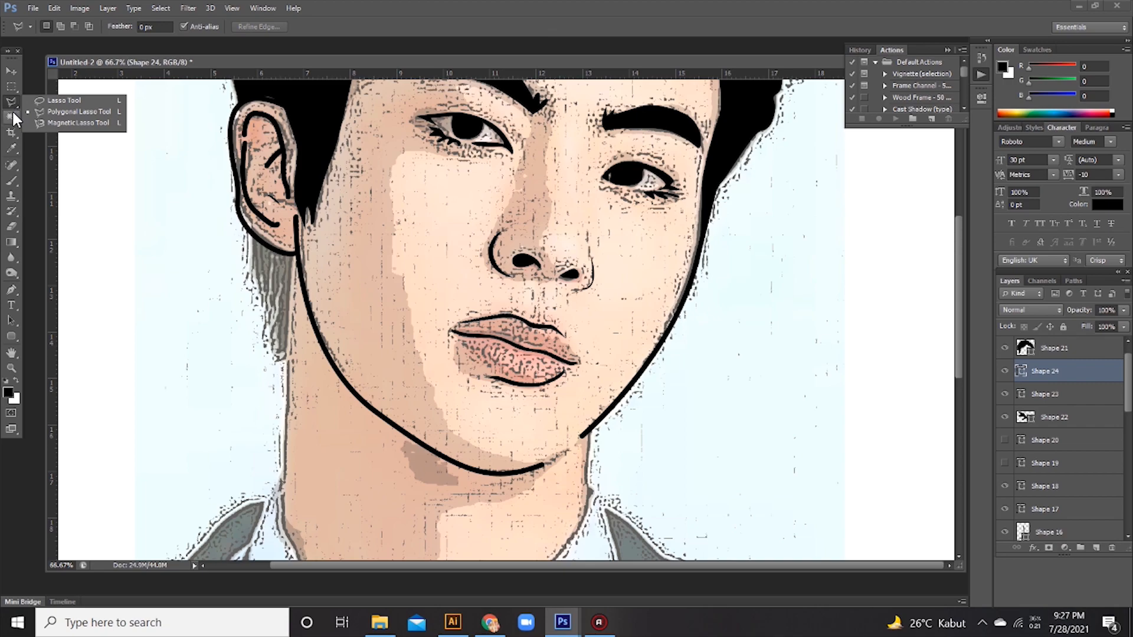
pyautogui.click(13, 134)
pyautogui.click(13, 118)
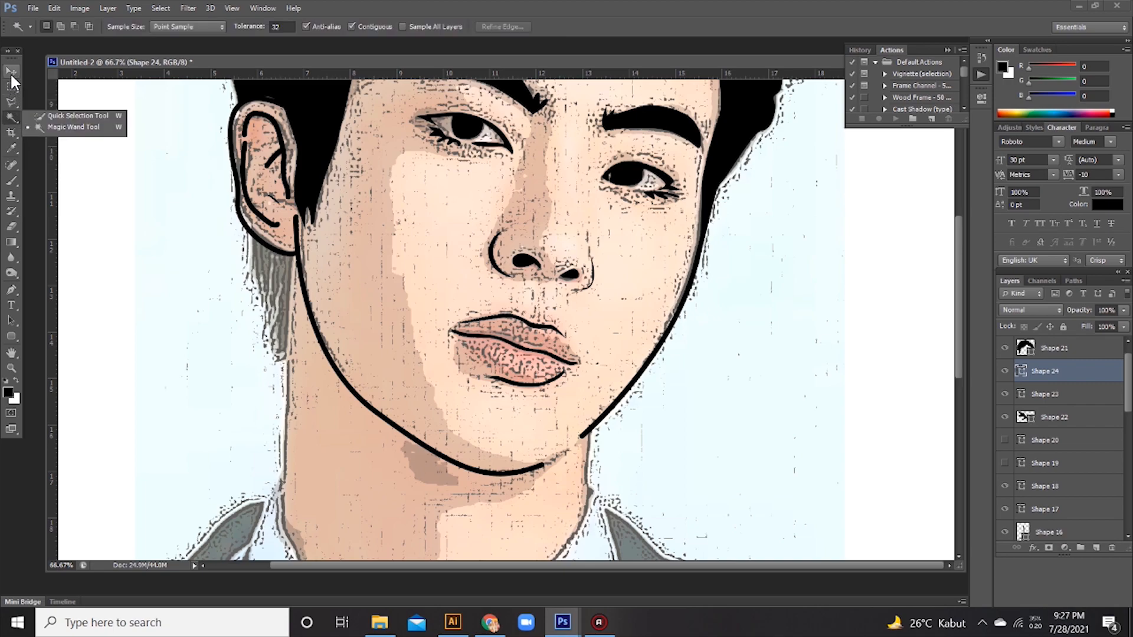
pyautogui.click(11, 74)
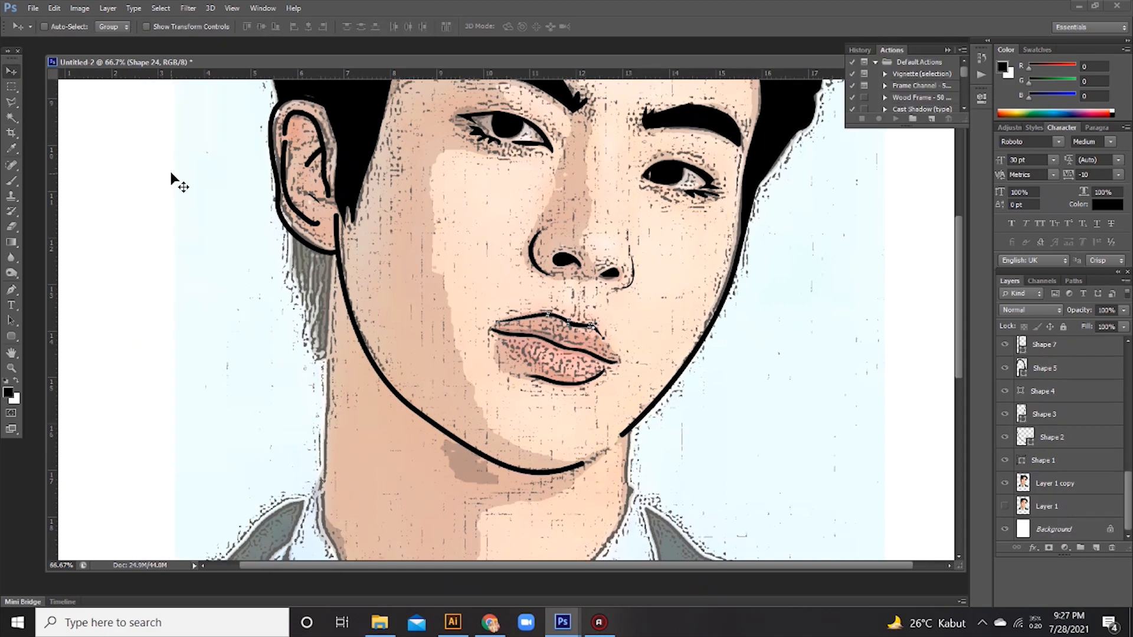
# Trace a thin line down the nose bridge and a short vertical line above the right nostril as black-filled shapes
pyautogui.press('p')
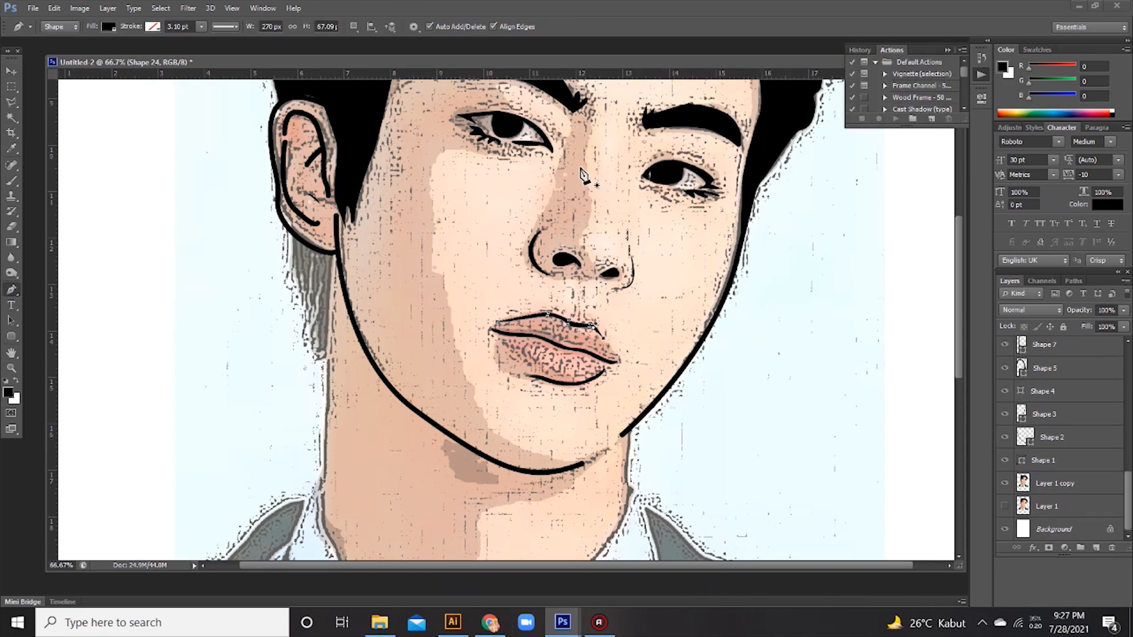
pyautogui.click(589, 134)
pyautogui.click(591, 211)
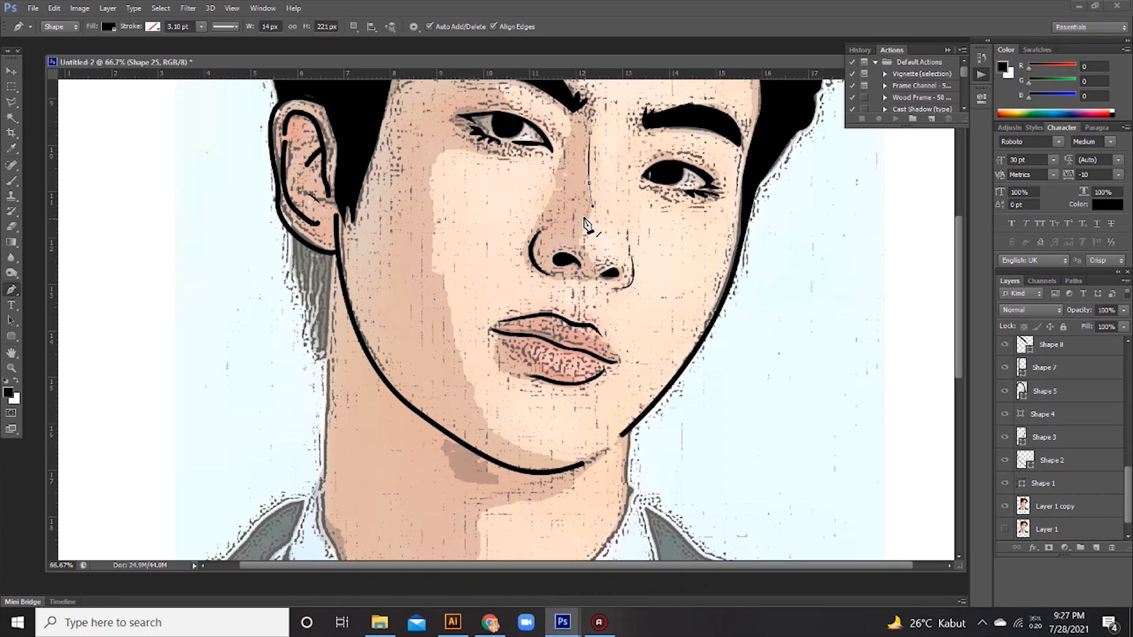
pyautogui.click(584, 219)
pyautogui.moveTo(585, 180); pyautogui.dragTo(581, 168)
pyautogui.press('Escape')
pyautogui.click(626, 220)
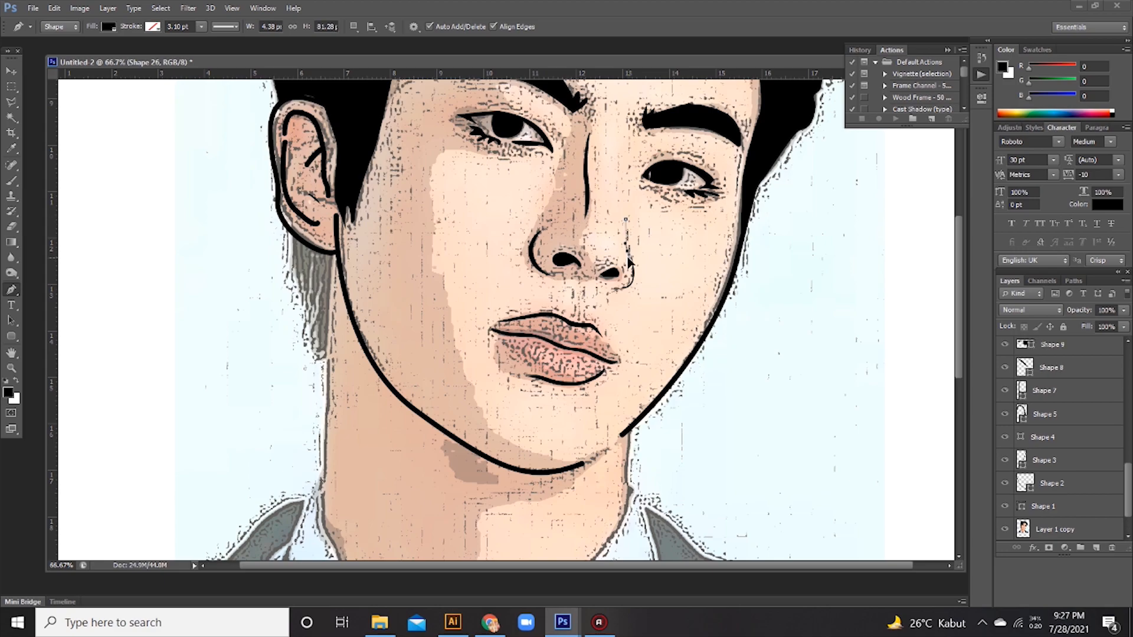
pyautogui.click(11, 71)
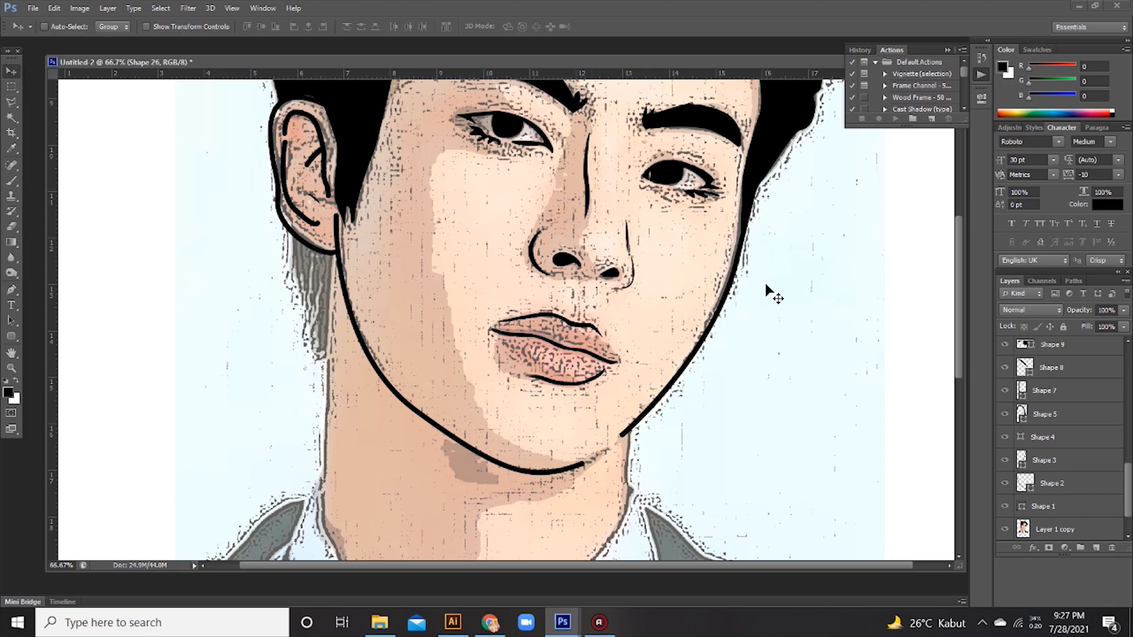
# Hide the traced nose bridge line and check the line art with the reference photo turned off
pyautogui.hotkey('ctrl', '-')
pyautogui.hotkey('ctrl', '-')
pyautogui.scroll(-2, 1007, 489)
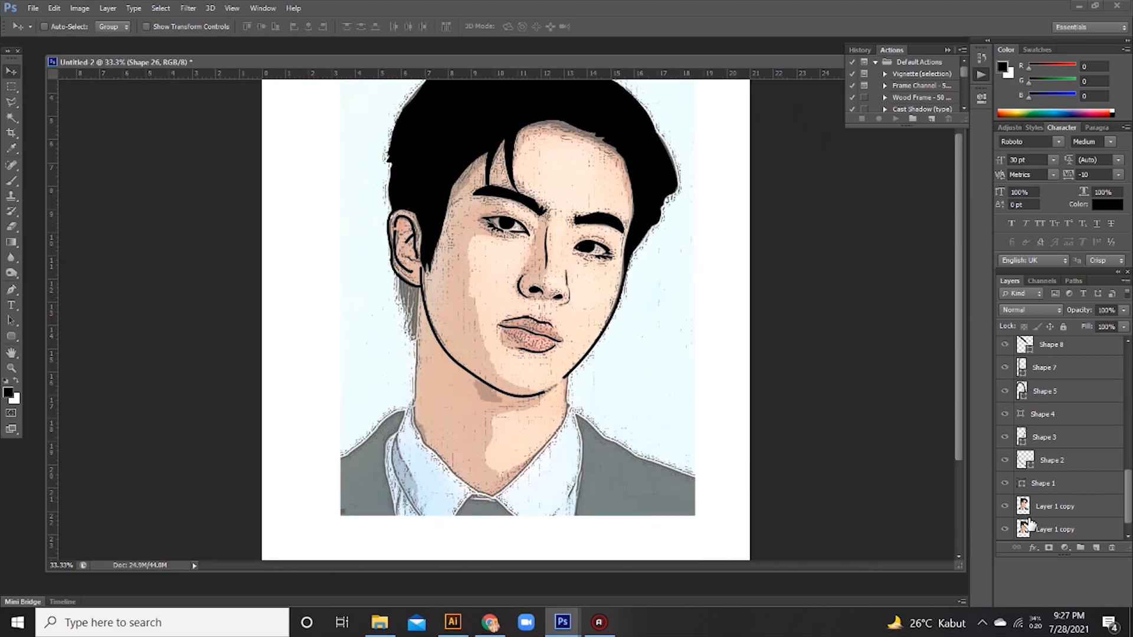
pyautogui.click(1005, 484)
pyautogui.click(1005, 484)
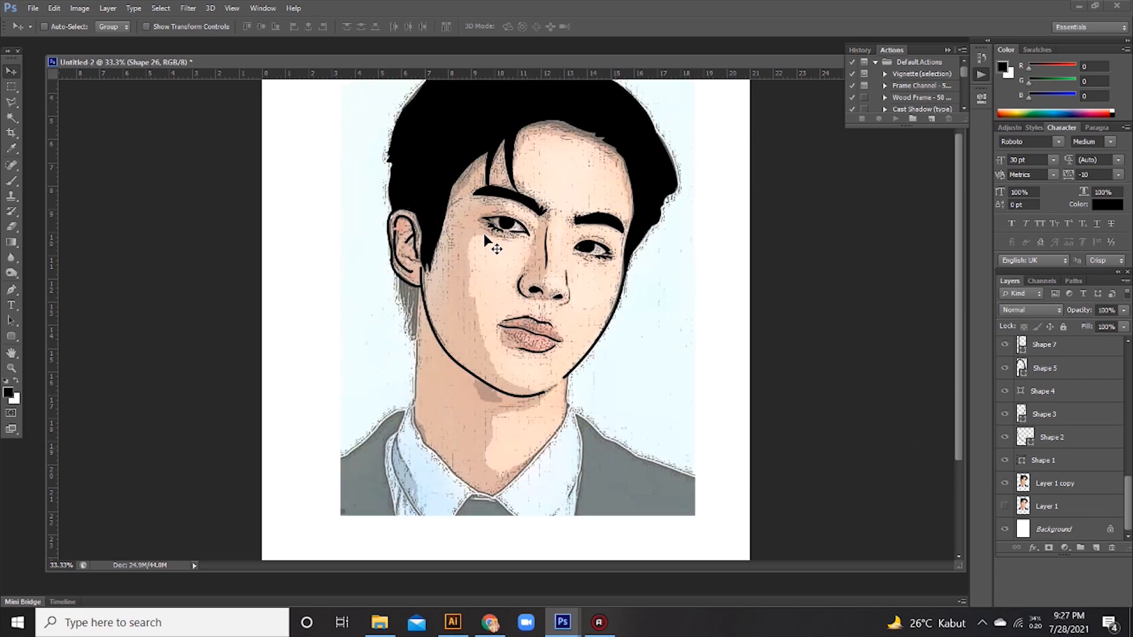
pyautogui.scroll(10, 1051, 443)
pyautogui.rightClick(553, 268)
pyautogui.click(585, 265)
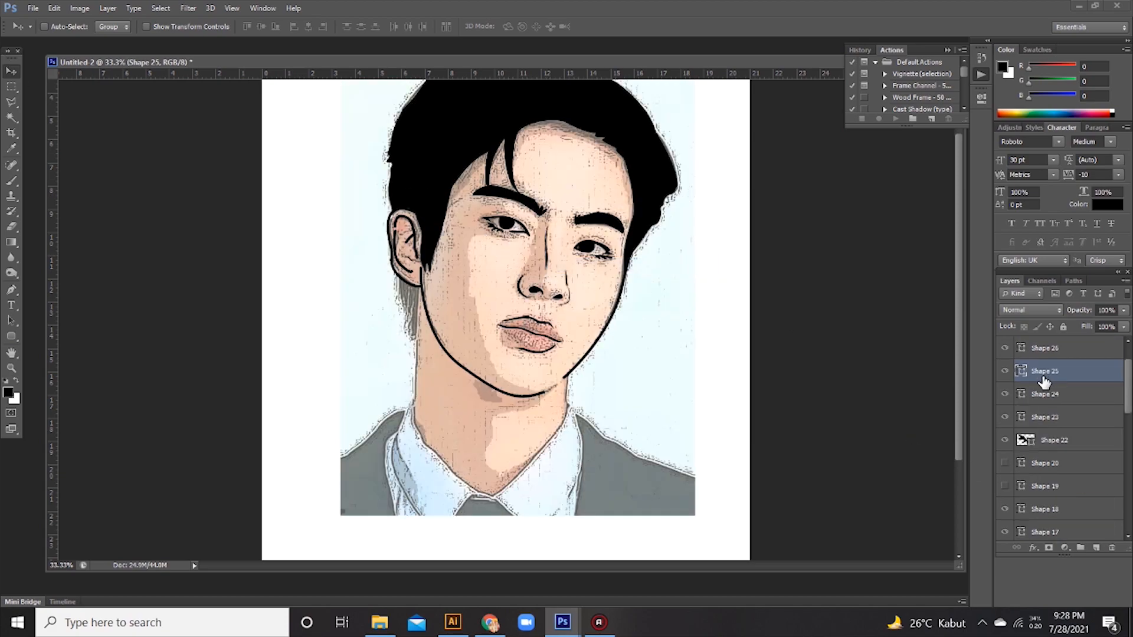
pyautogui.click(1005, 371)
pyautogui.scroll(-2, 1054, 460)
pyautogui.scroll(-6, 1054, 460)
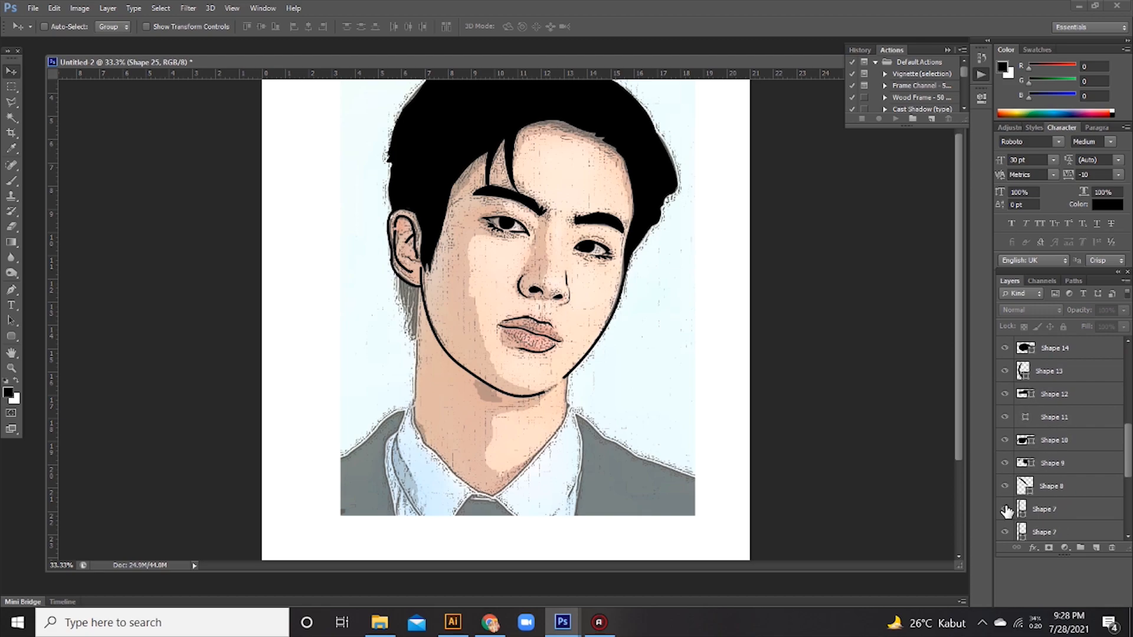
pyautogui.click(1006, 487)
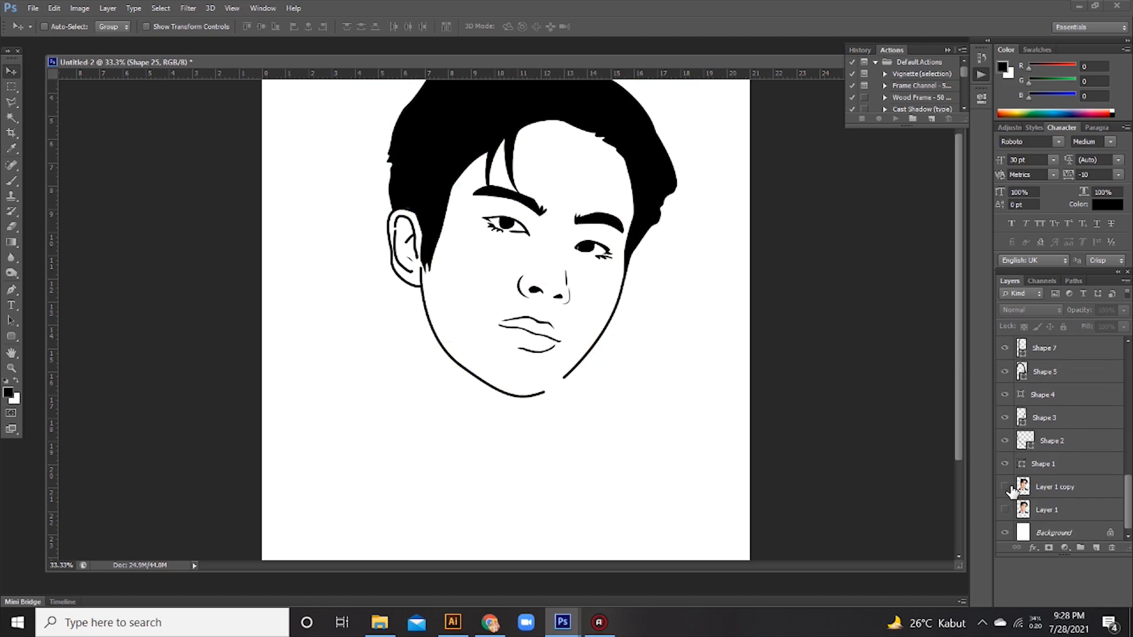
pyautogui.click(1005, 486)
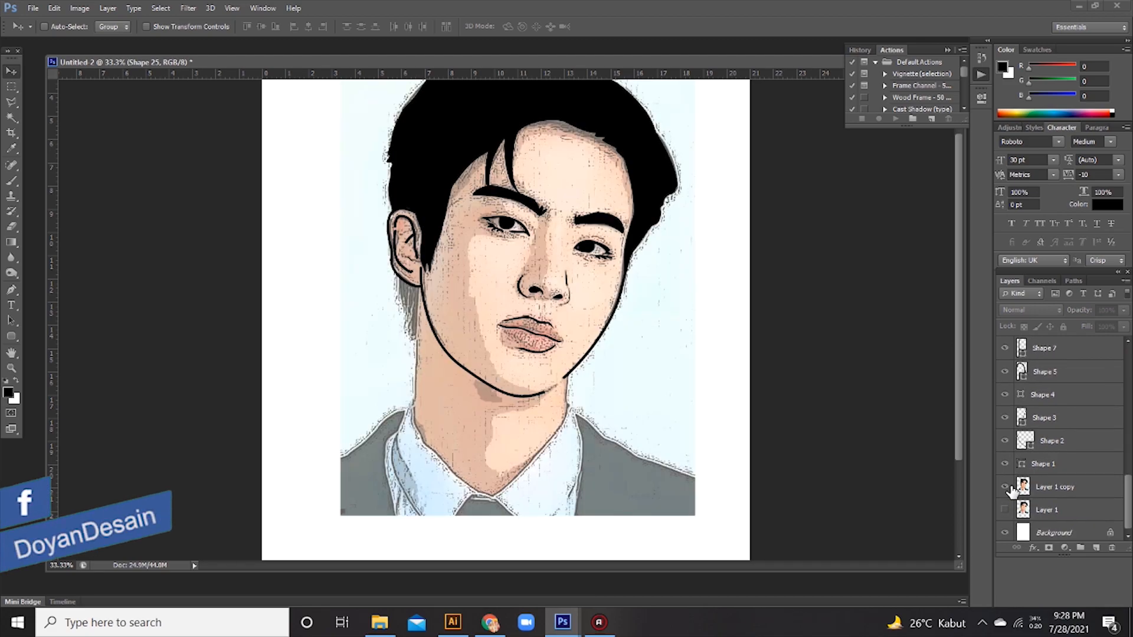
# Adjust the left end of the lower lip line and select the line between the lips
pyautogui.hotkey('ctrl', '+')
pyautogui.hotkey('ctrl', '+')
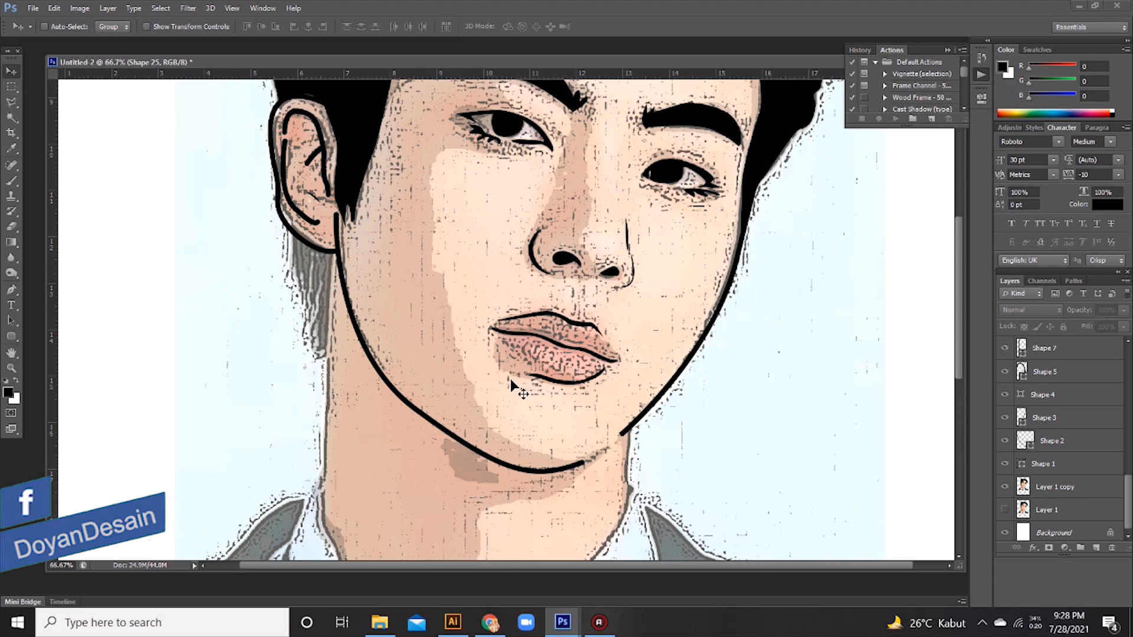
pyautogui.keyDown('ctrl'); pyautogui.click(534, 387); pyautogui.keyUp('ctrl')
pyautogui.rightClick(532, 382)
pyautogui.press('Escape')
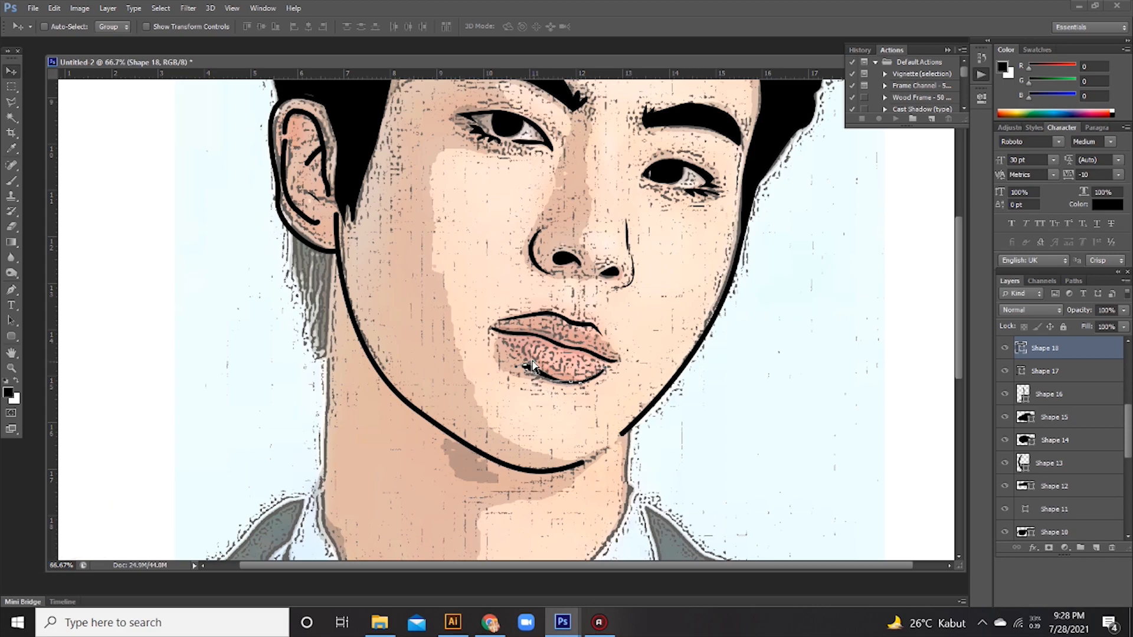
pyautogui.keyDown('ctrl'); pyautogui.click(614, 367); pyautogui.keyUp('ctrl')
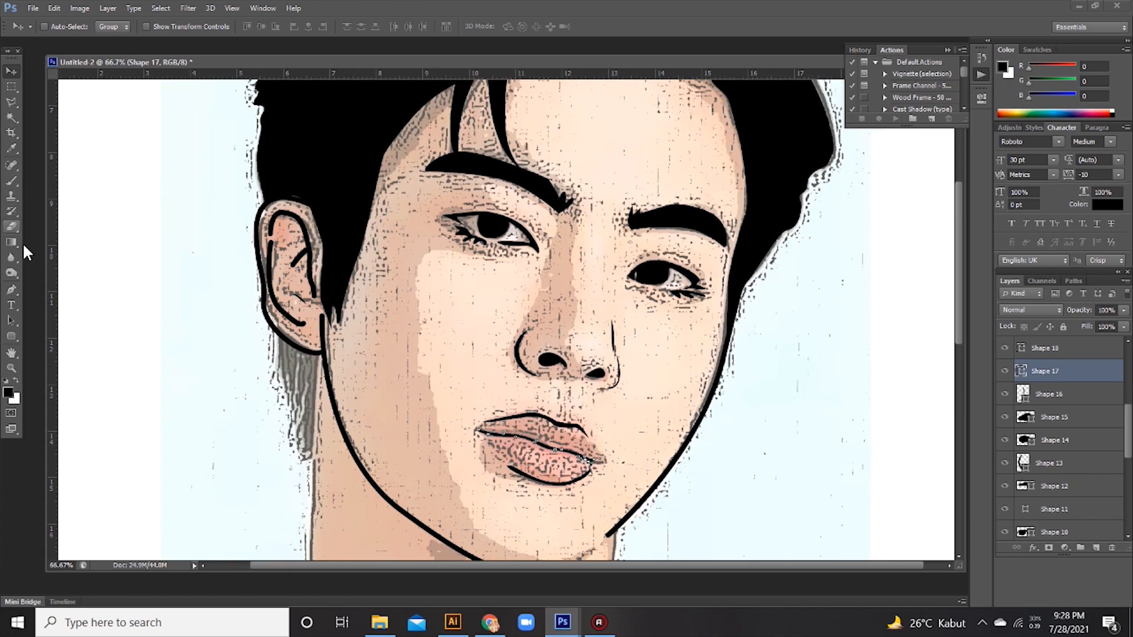
# Trace a small black stroke under the nose tip between the nostrils and check it without the reference photo
pyautogui.click(11, 289)
pyautogui.click(583, 379)
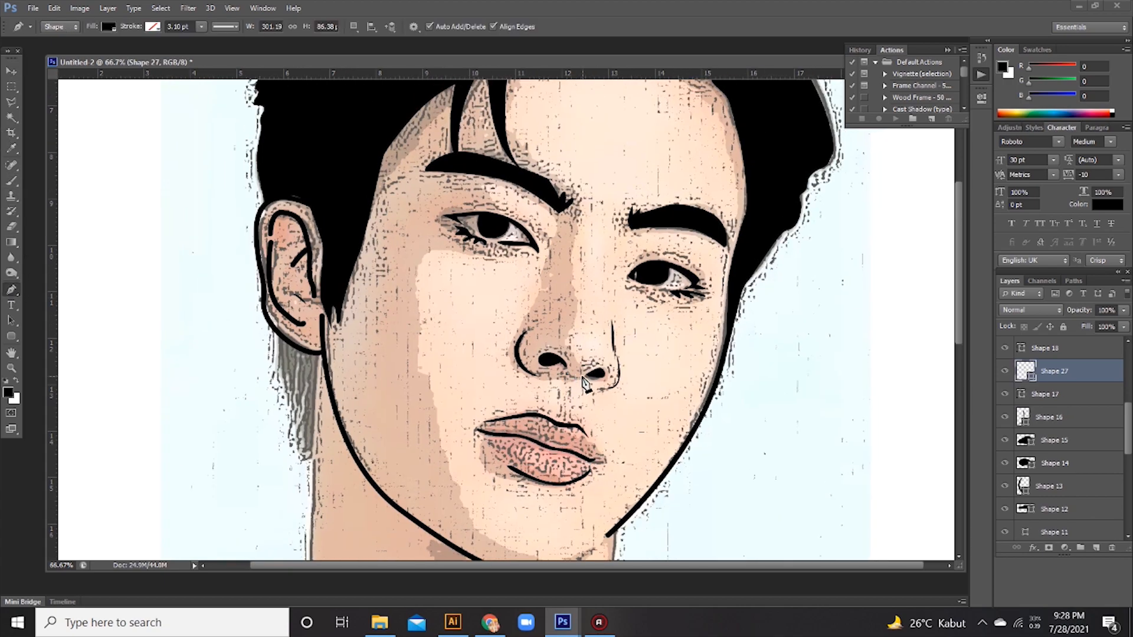
pyautogui.moveTo(583, 382); pyautogui.dragTo(567, 378)
pyautogui.click(592, 374)
pyautogui.moveTo(626, 347); pyautogui.dragTo(614, 344)
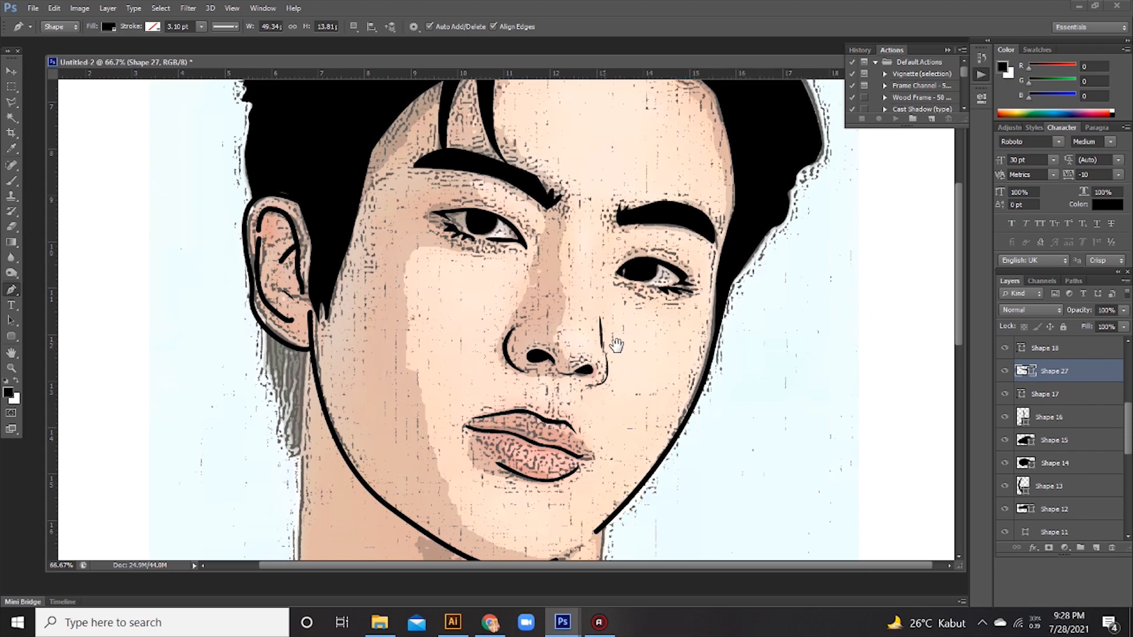
pyautogui.scroll(-5, 1054, 454)
pyautogui.click(1005, 485)
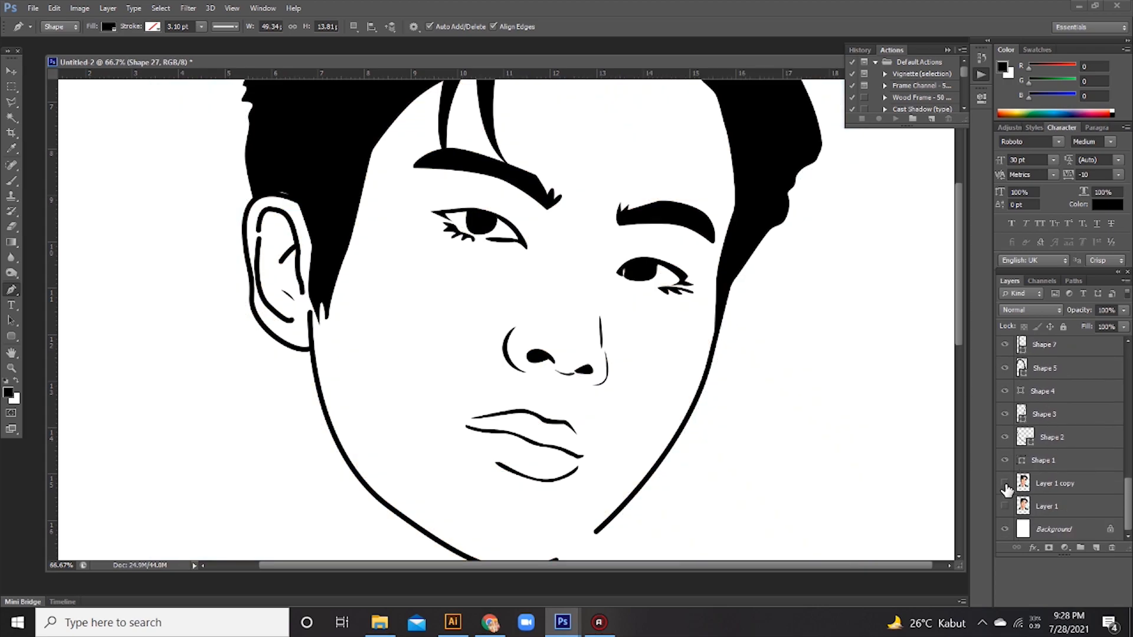
pyautogui.click(1004, 485)
# Trace the eyelid crease above the left eye as a thin, closed black shape
pyautogui.click(464, 199)
pyautogui.moveTo(526, 225); pyautogui.dragTo(537, 256)
pyautogui.hotkey('ctrl', 'z')
pyautogui.moveTo(464, 199); pyautogui.dragTo(384, 182)
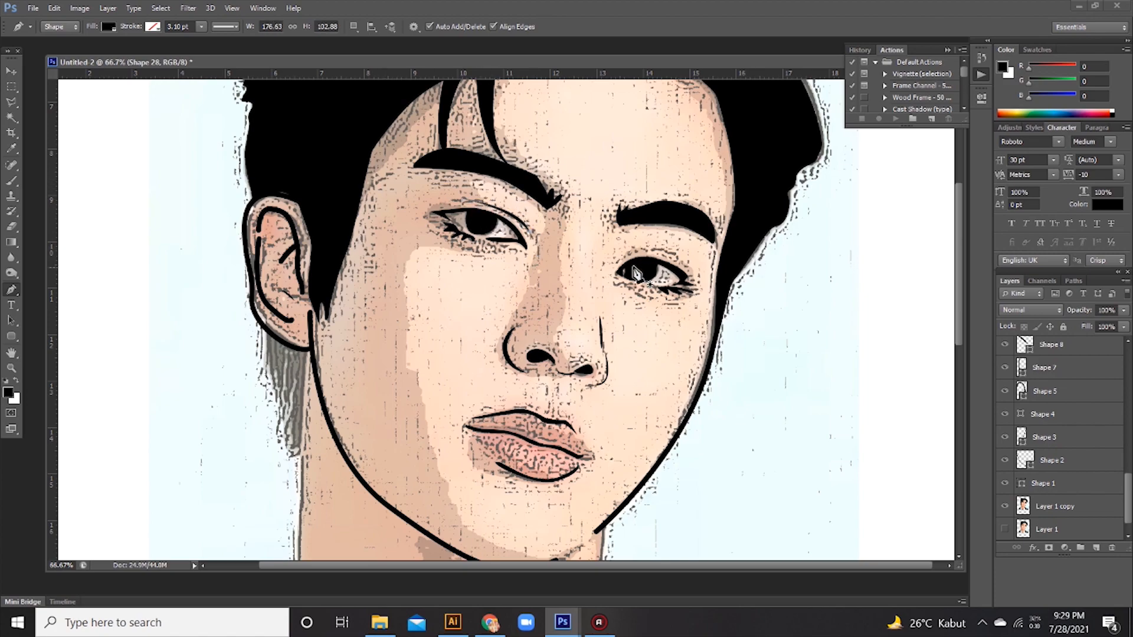
# Trace the eyelid crease above the right eye as a thin black shape and check it without the reference photo
pyautogui.click(620, 260)
pyautogui.moveTo(693, 270); pyautogui.dragTo(632, 255)
pyautogui.click(619, 260)
pyautogui.scroll(-2, 1022, 464)
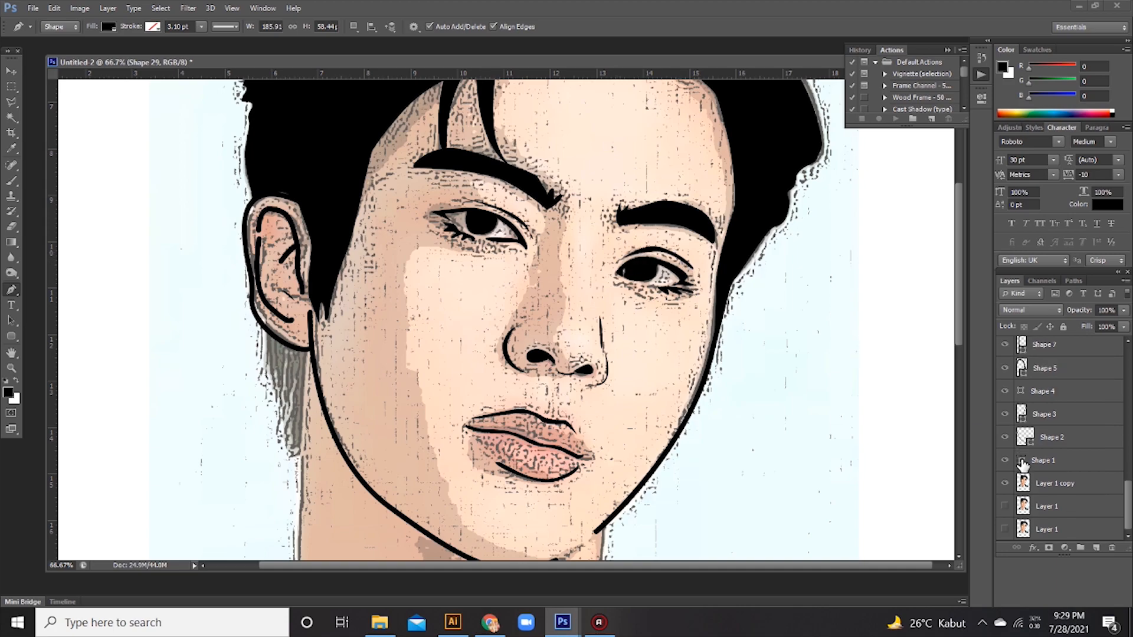
pyautogui.click(1002, 485)
pyautogui.click(1004, 485)
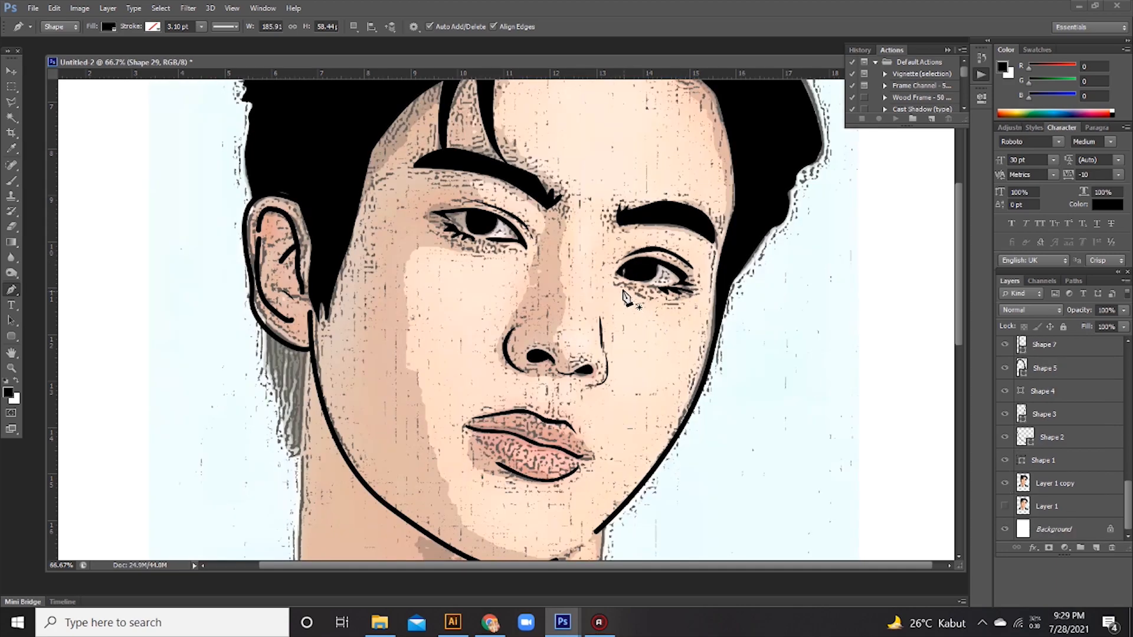
# Trace the curved crease below the right eye as a thin, closed black shape
pyautogui.click(621, 286)
pyautogui.moveTo(660, 302); pyautogui.dragTo(687, 303)
pyautogui.moveTo(621, 286); pyautogui.dragTo(599, 259)
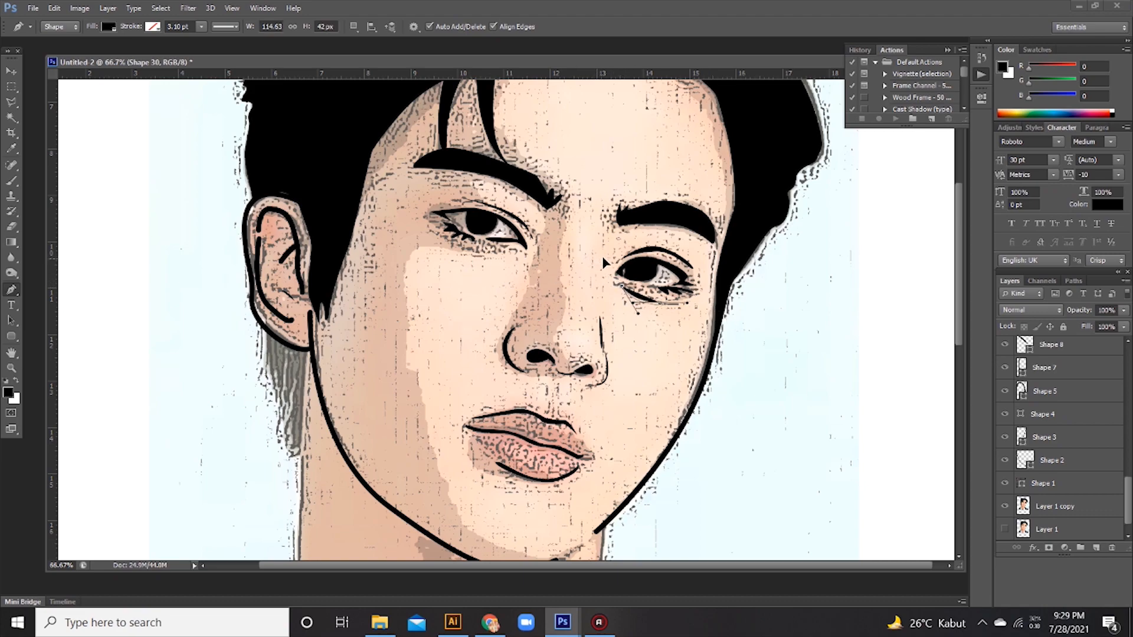
pyautogui.press('Return')
# Trace the curved crease below the left eye as a thin black shape and check it without the reference photo
pyautogui.click(503, 252)
pyautogui.moveTo(449, 247); pyautogui.dragTo(419, 237)
pyautogui.moveTo(503, 251); pyautogui.dragTo(526, 237)
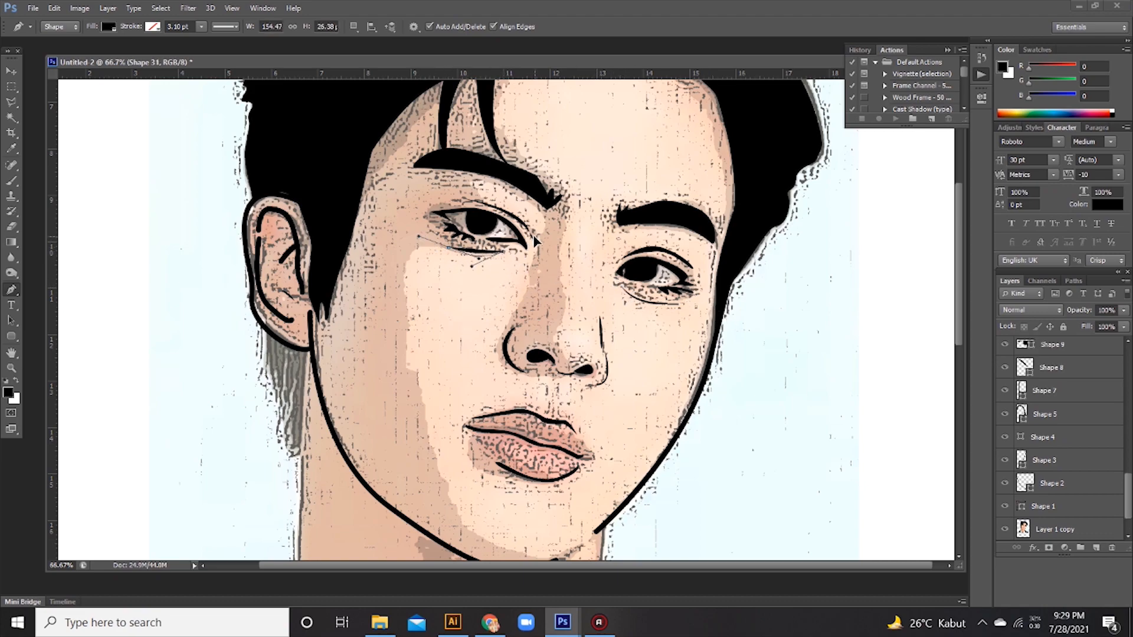
pyautogui.press('Return')
pyautogui.scroll(-3, 1050, 501)
pyautogui.click(1004, 488)
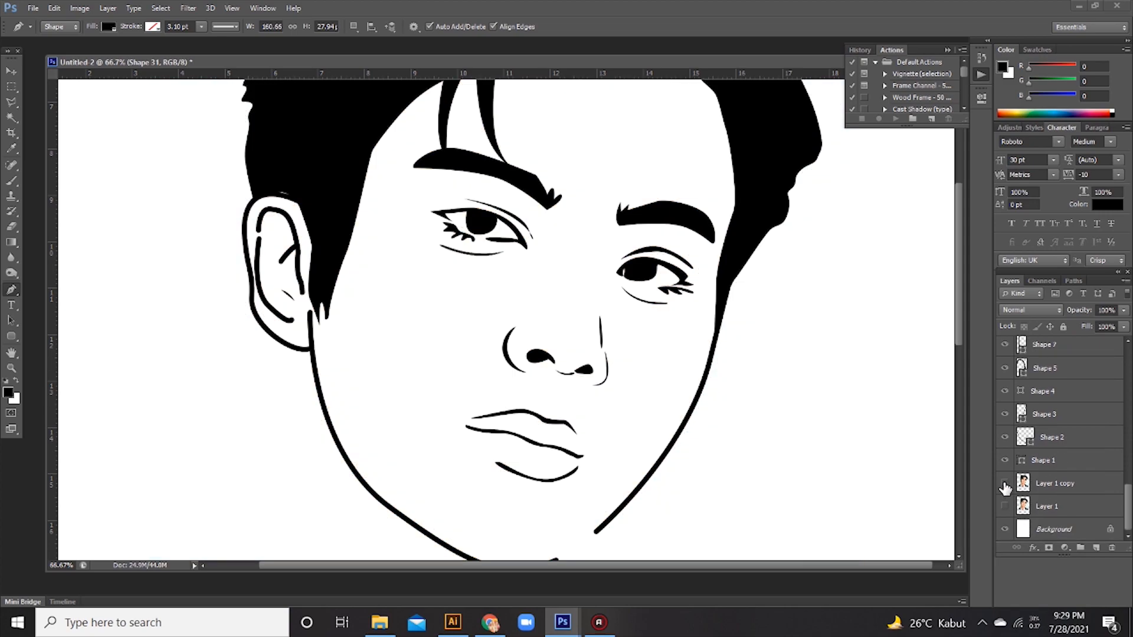
pyautogui.click(1004, 488)
# Hide the traced crease lines below the right and left eyes
pyautogui.press('v')
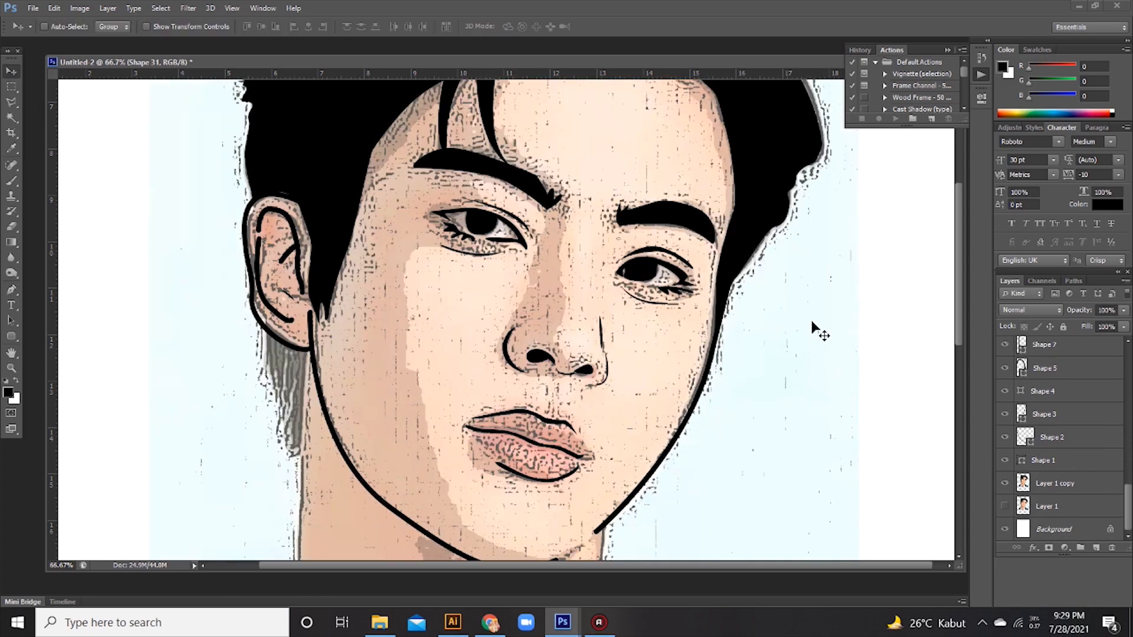
pyautogui.rightClick(646, 302)
pyautogui.click(681, 313)
pyautogui.click(1004, 348)
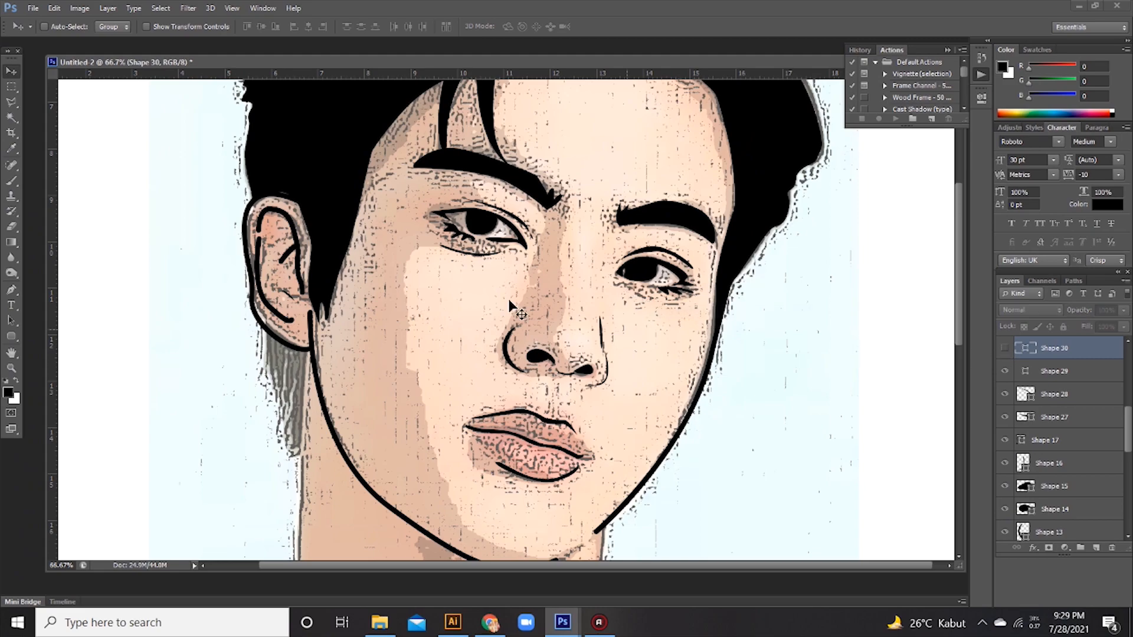
pyautogui.rightClick(480, 254)
pyautogui.click(516, 264)
pyautogui.click(1004, 348)
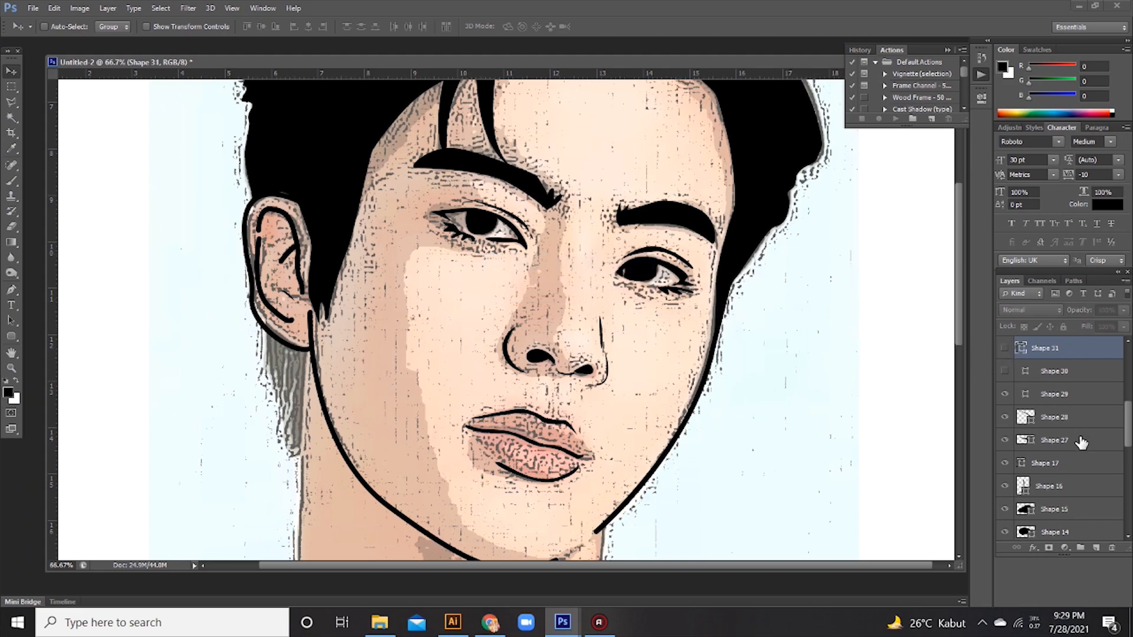
# Extend the upper lip contour to the right corner of the mouth and switch the visible reference from Layer 1 to Layer 1 copy
pyautogui.scroll(-3, 1075, 466)
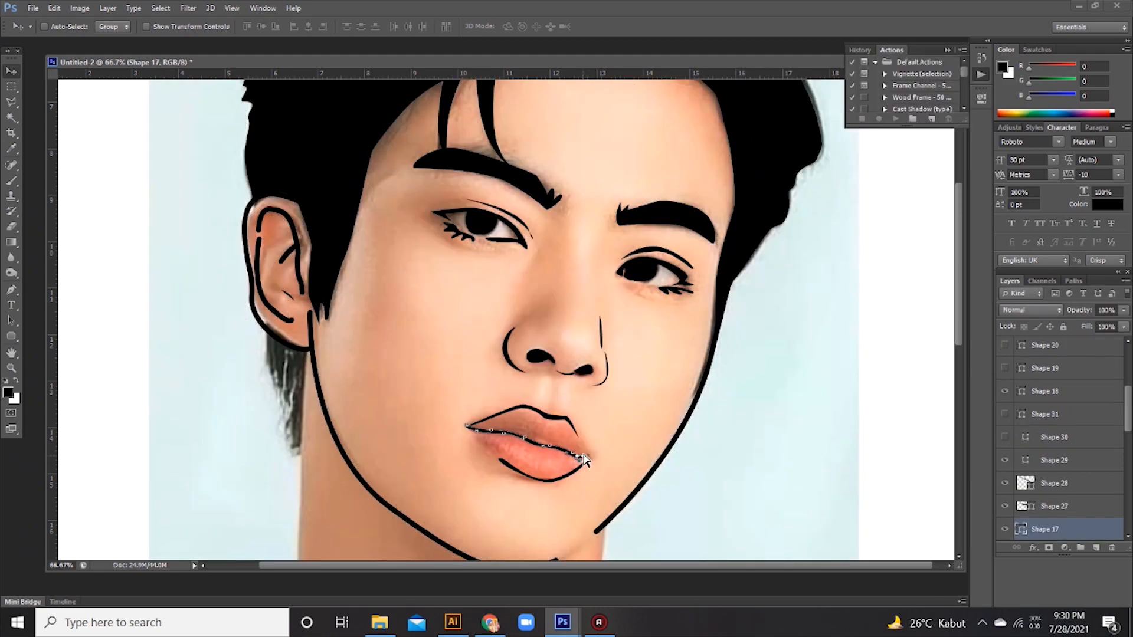
pyautogui.keyDown('ctrl'); pyautogui.click(578, 442); pyautogui.keyUp('ctrl')
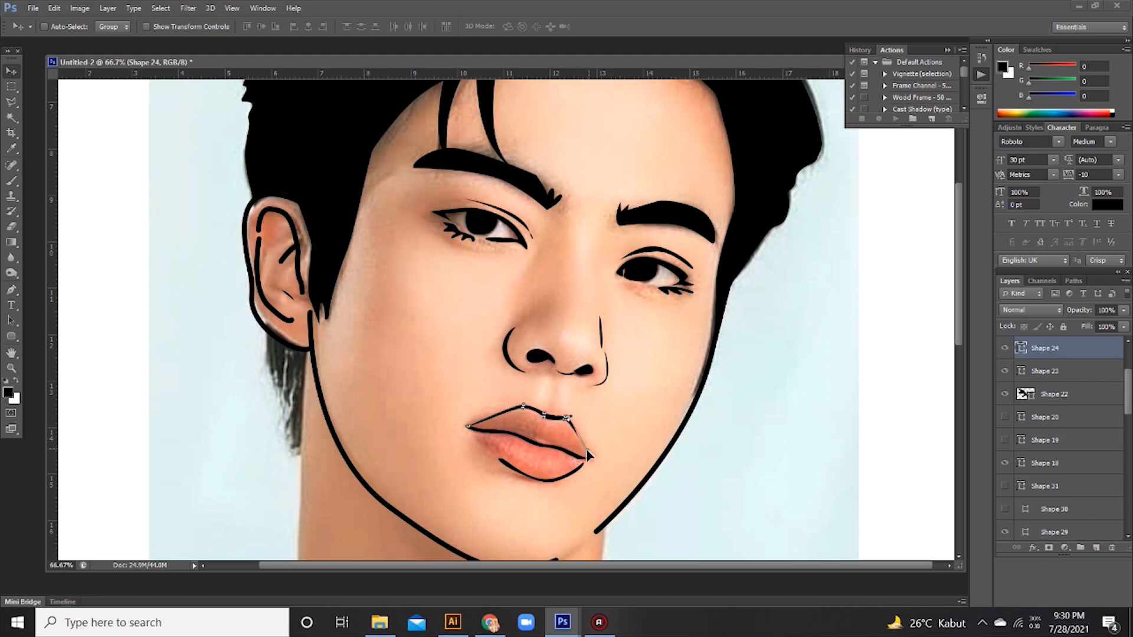
pyautogui.scroll(-10, 1056, 460)
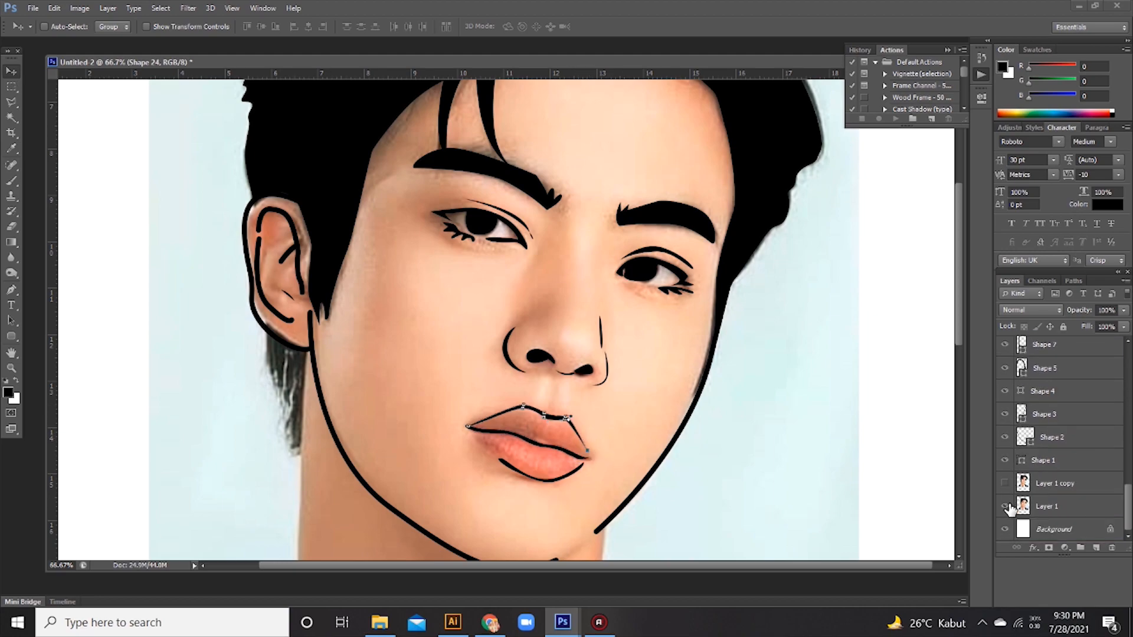
pyautogui.click(1006, 507)
pyautogui.click(1005, 507)
pyautogui.click(1005, 507)
pyautogui.click(1005, 484)
pyautogui.click(1005, 484)
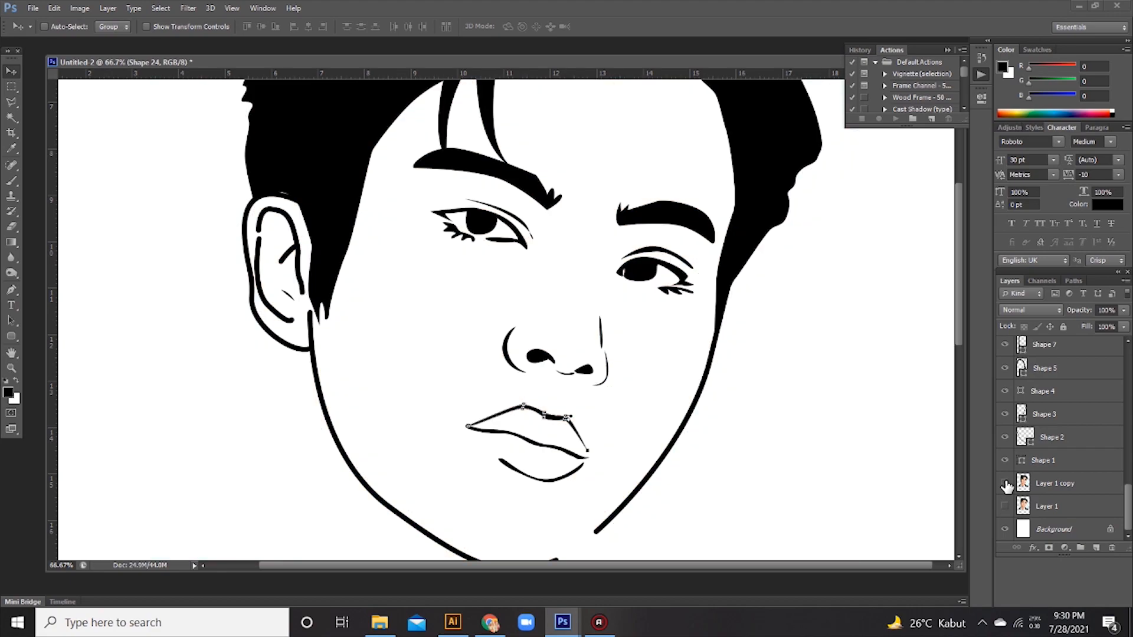
pyautogui.click(1006, 483)
# Trace the pointed lock of hair behind the neck below the ear as a black-filled shape
pyautogui.click(11, 290)
pyautogui.click(264, 331)
pyautogui.moveTo(288, 419); pyautogui.dragTo(298, 452)
pyautogui.click(307, 351)
pyautogui.moveTo(262, 327); pyautogui.dragTo(260, 322)
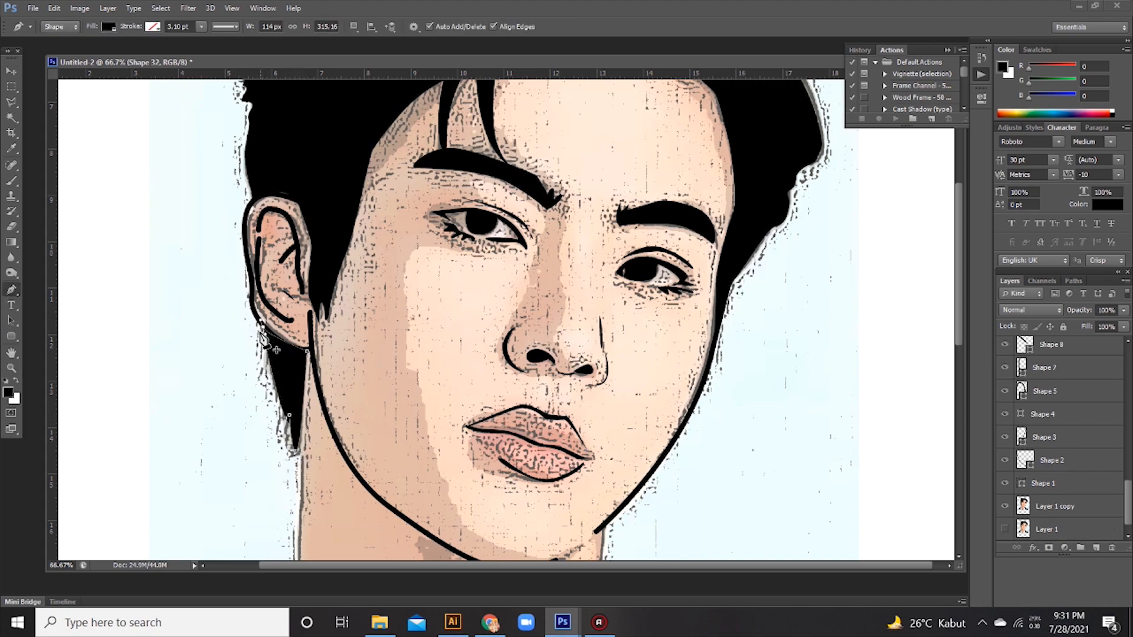
pyautogui.click(10, 70)
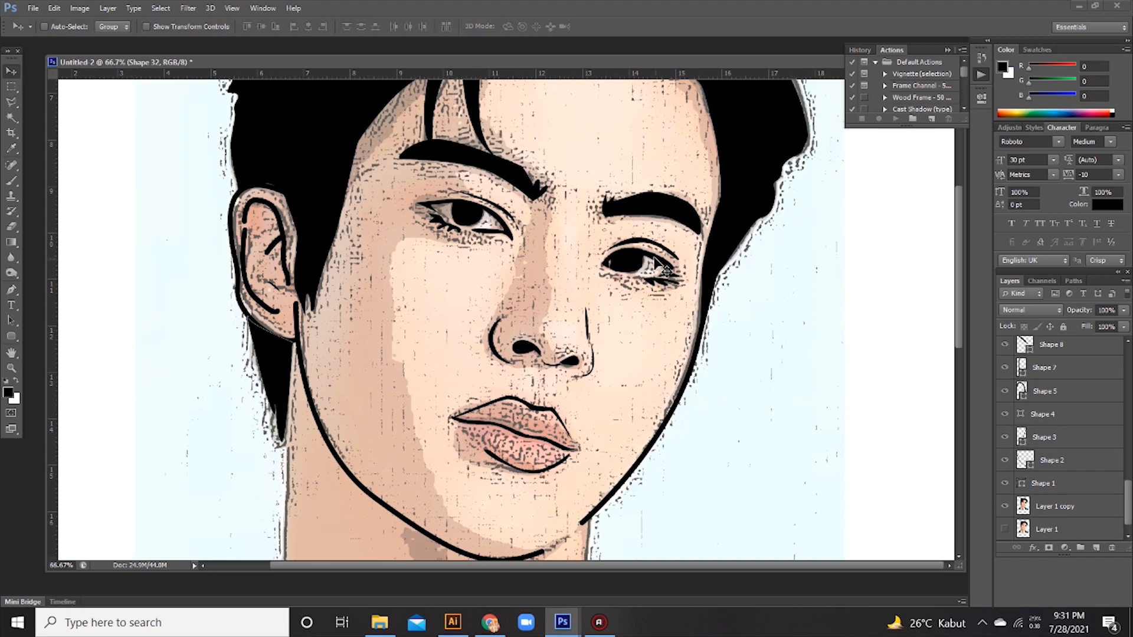
pyautogui.keyDown('ctrl'); pyautogui.click(651, 282); pyautogui.keyUp('ctrl')
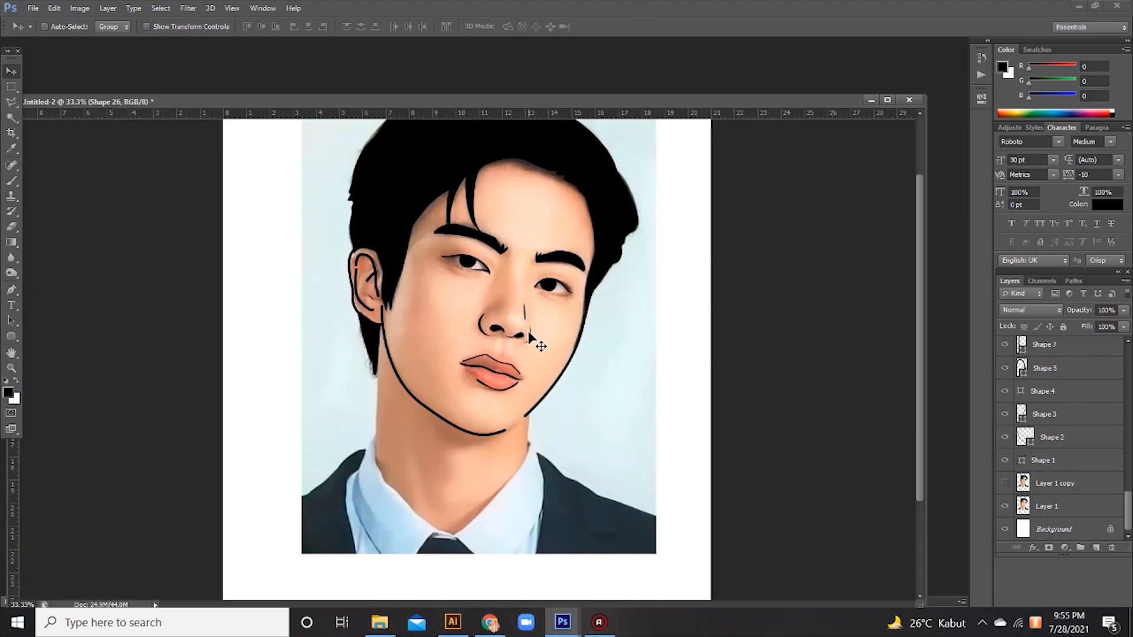
# Adjust the curved outline of the right nostril wing
pyautogui.hotkey('ctrl', '+')
pyautogui.hotkey('ctrl', '+')
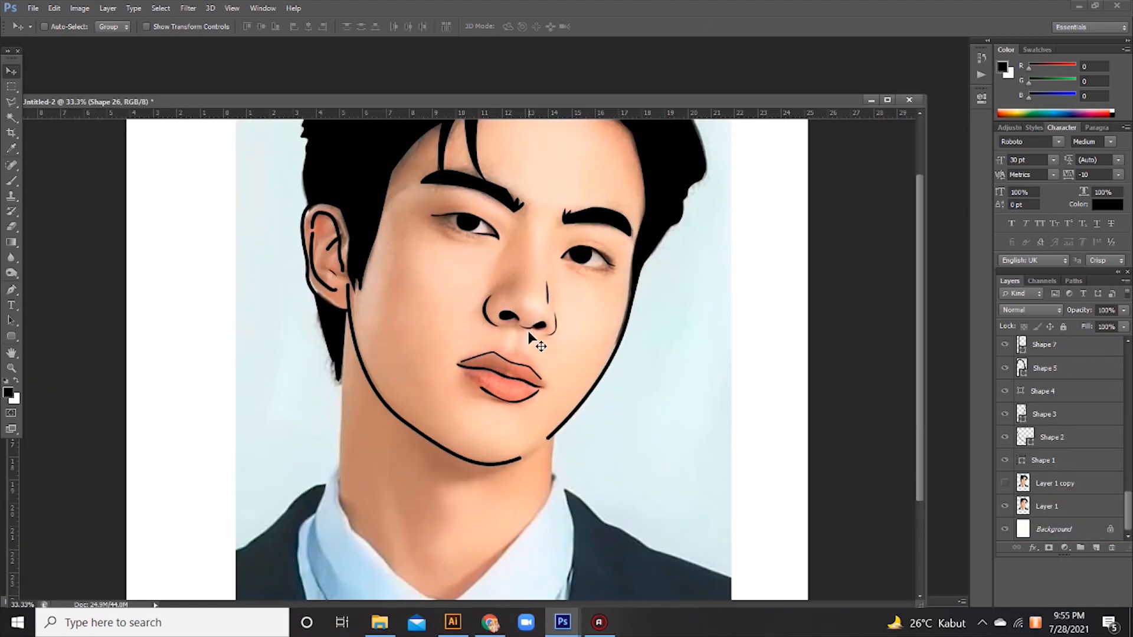
pyautogui.rightClick(596, 305)
pyautogui.click(603, 314)
pyautogui.moveTo(601, 314); pyautogui.dragTo(596, 310)
# Adjust the curved outline of the left nostril wing
pyautogui.rightClick(493, 290)
pyautogui.click(499, 299)
pyautogui.moveTo(490, 288)
pyautogui.mouseDown()
pyautogui.moveTo(470, 261)
pyautogui.moveTo(490, 290)
pyautogui.mouseUp()
pyautogui.hotkey('ctrl', '+')
pyautogui.hotkey('ctrl', '+')
pyautogui.moveTo(533, 182); pyautogui.dragTo(495, 318)
pyautogui.hotkey('ctrl', '-')
pyautogui.hotkey('ctrl', '-')
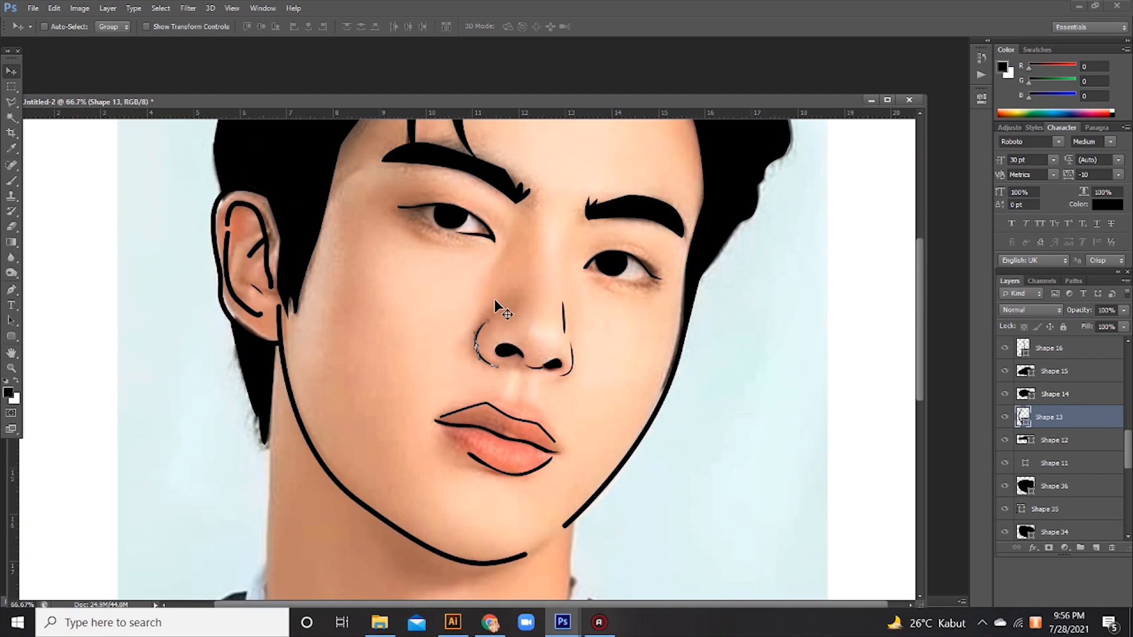
# Adjust the line along the right side of the nose bridge, Shape 26, extending it upward
pyautogui.rightClick(563, 319)
pyautogui.click(572, 331)
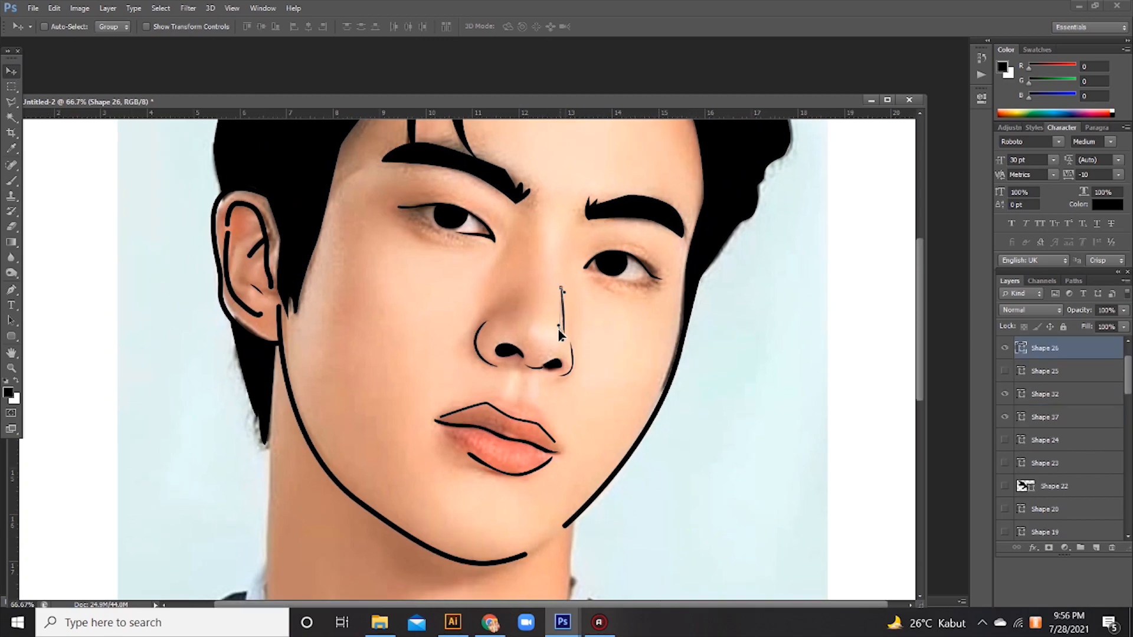
pyautogui.hotkey('ctrl', '+')
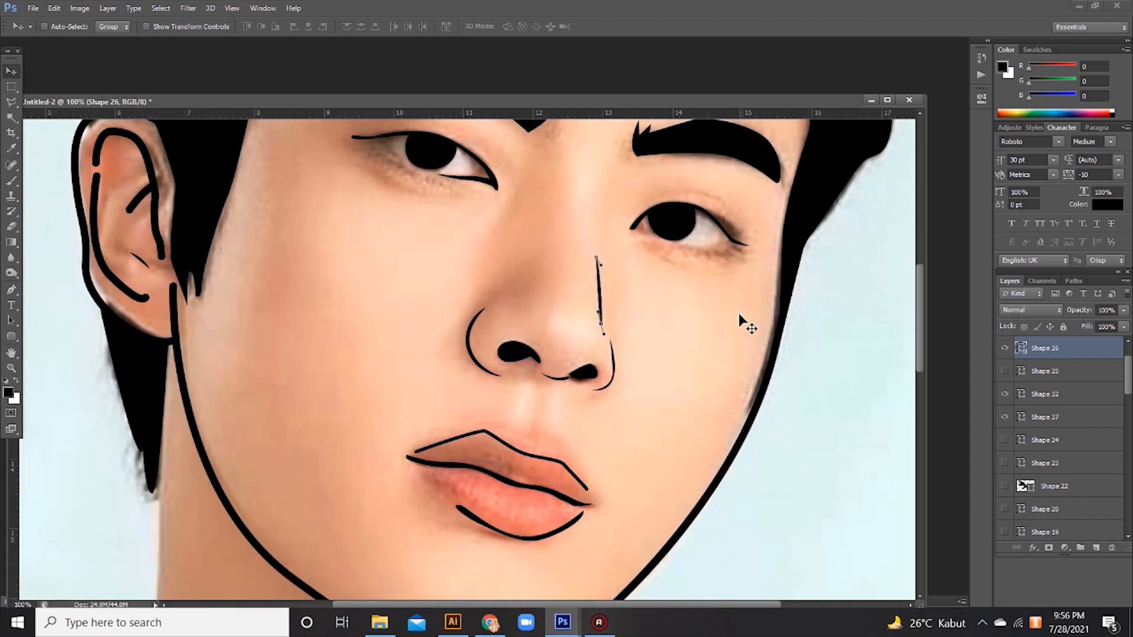
pyautogui.moveTo(826, 326); pyautogui.dragTo(819, 346)
# Trace the lash at the outer corner of the right eye's upper lid as a closed black-filled shape
pyautogui.click(11, 290)
pyautogui.click(696, 229)
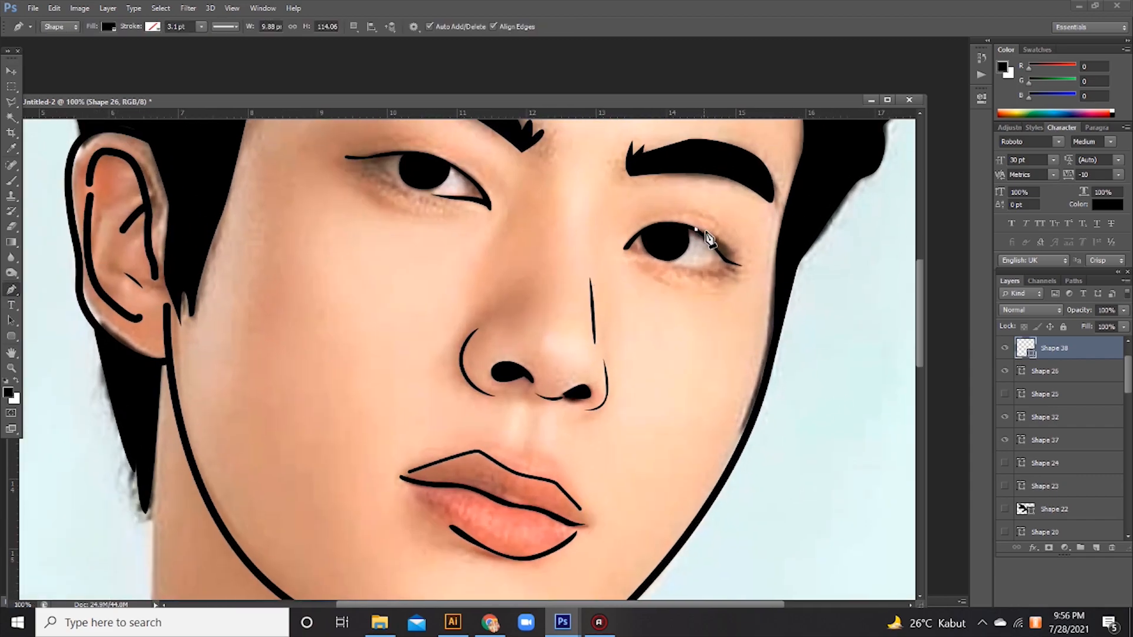
pyautogui.moveTo(720, 242); pyautogui.dragTo(730, 248)
pyautogui.click(734, 256)
pyautogui.hotkey('ctrl', 'z')
pyautogui.click(735, 252)
pyautogui.click(726, 256)
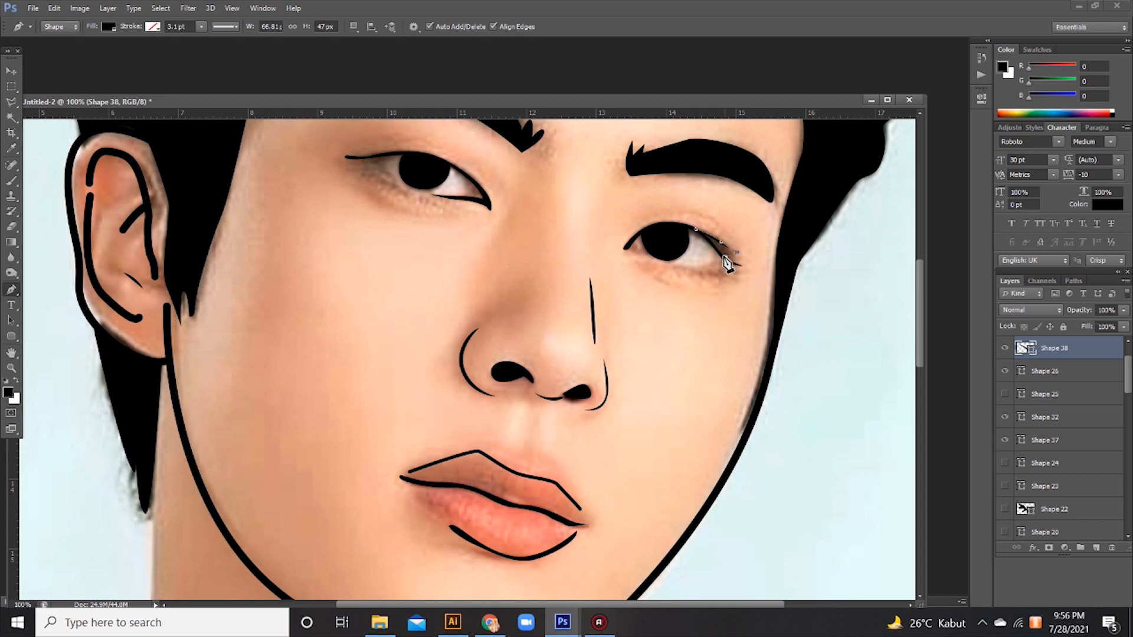
pyautogui.click(696, 230)
# Trace the lash wedge at the outer corner of the left eye as a black-filled shape
pyautogui.moveTo(382, 170); pyautogui.dragTo(433, 197)
pyautogui.click(381, 201)
pyautogui.click(381, 201)
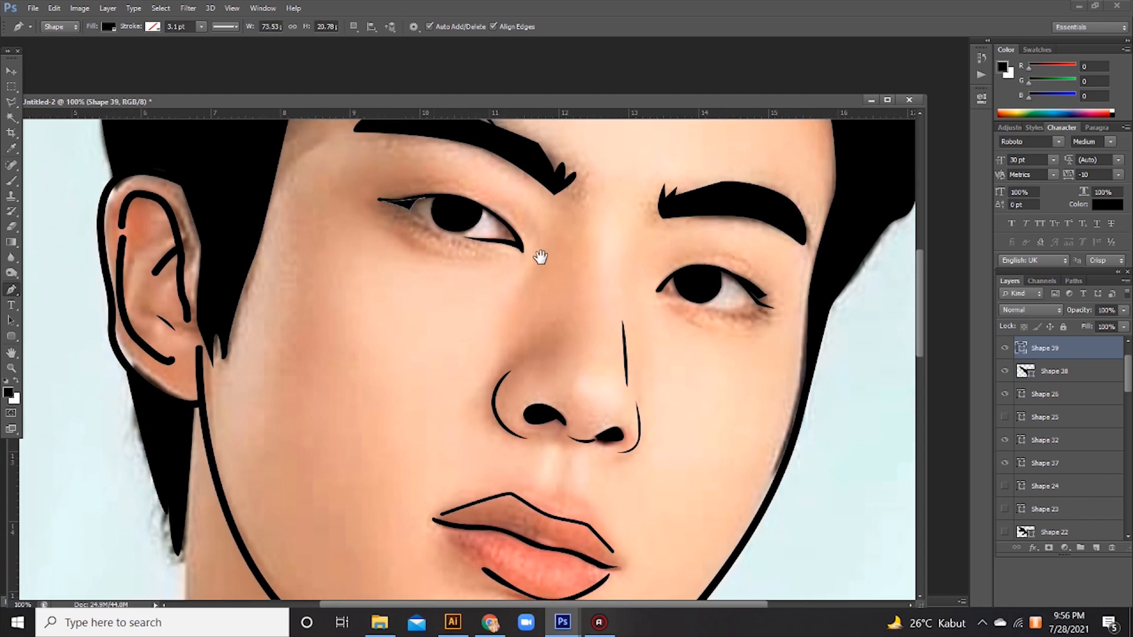
# Trace a small black-filled shape at the inner corner of the right eye
pyautogui.moveTo(540, 258); pyautogui.dragTo(505, 300)
pyautogui.moveTo(545, 343); pyautogui.dragTo(514, 253)
pyautogui.click(593, 244)
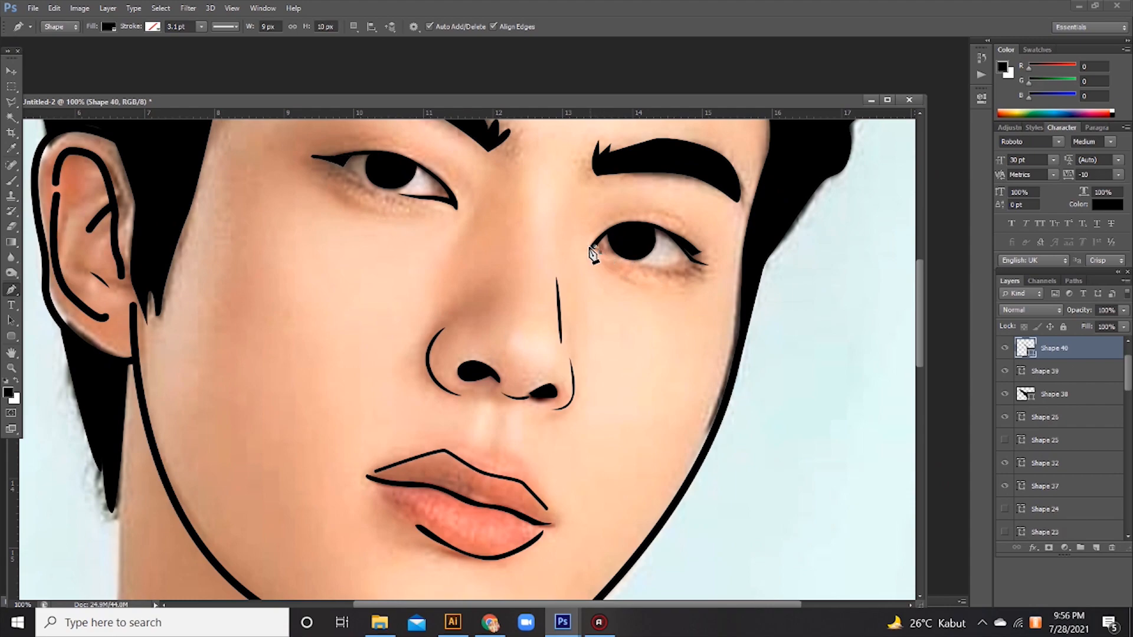
pyautogui.click(598, 251)
# Hide the Layer 1 photo to examine the line art on white, and show it again
pyautogui.scroll(-5, 1036, 519)
pyautogui.press('v')
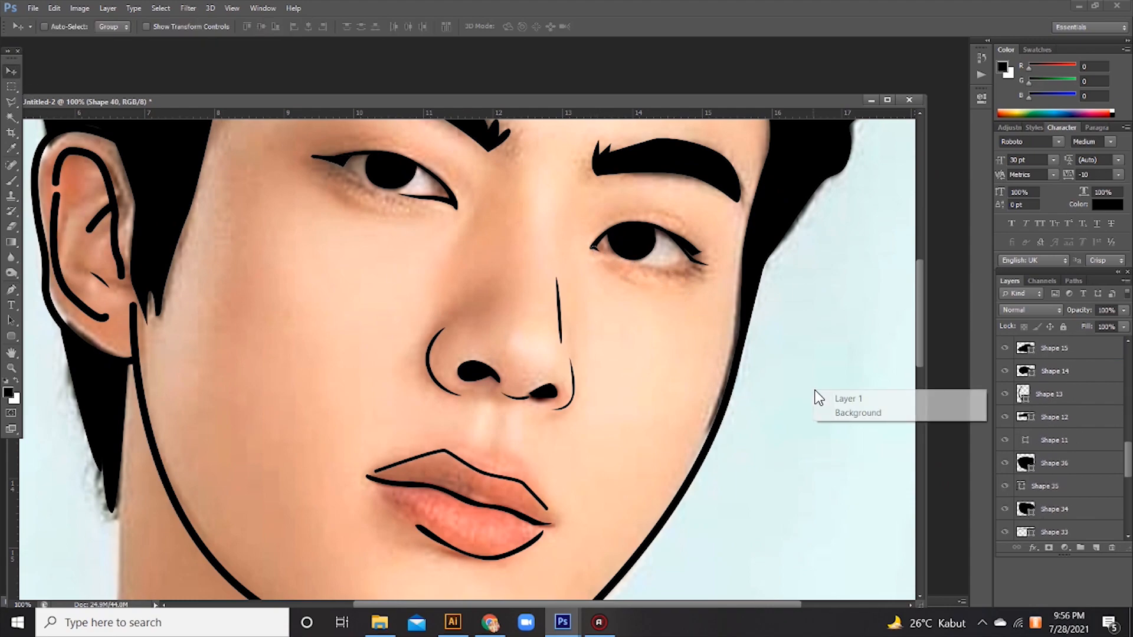
pyautogui.click(1033, 507)
pyautogui.click(1005, 507)
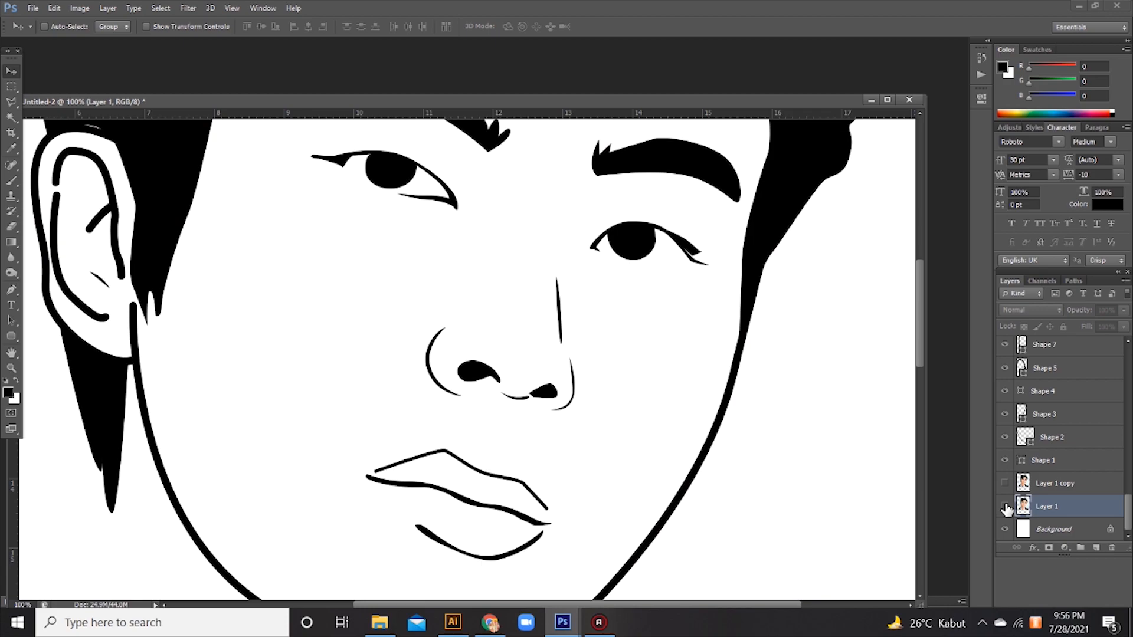
pyautogui.hotkey('ctrl', '-')
pyautogui.hotkey('ctrl', '-')
pyautogui.hotkey('ctrl', '-')
pyautogui.click(1005, 507)
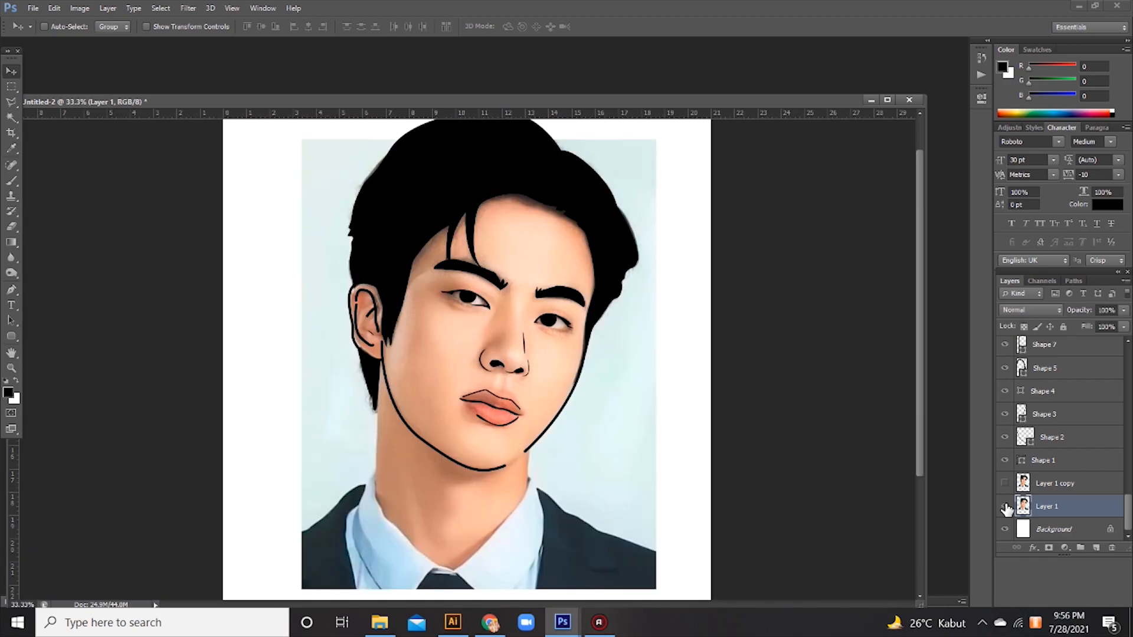
# Reshape the peak and right end of the upper lip contour to follow the photo, undoing the last adjustment
pyautogui.hotkey('ctrl', '+')
pyautogui.hotkey('ctrl', '+')
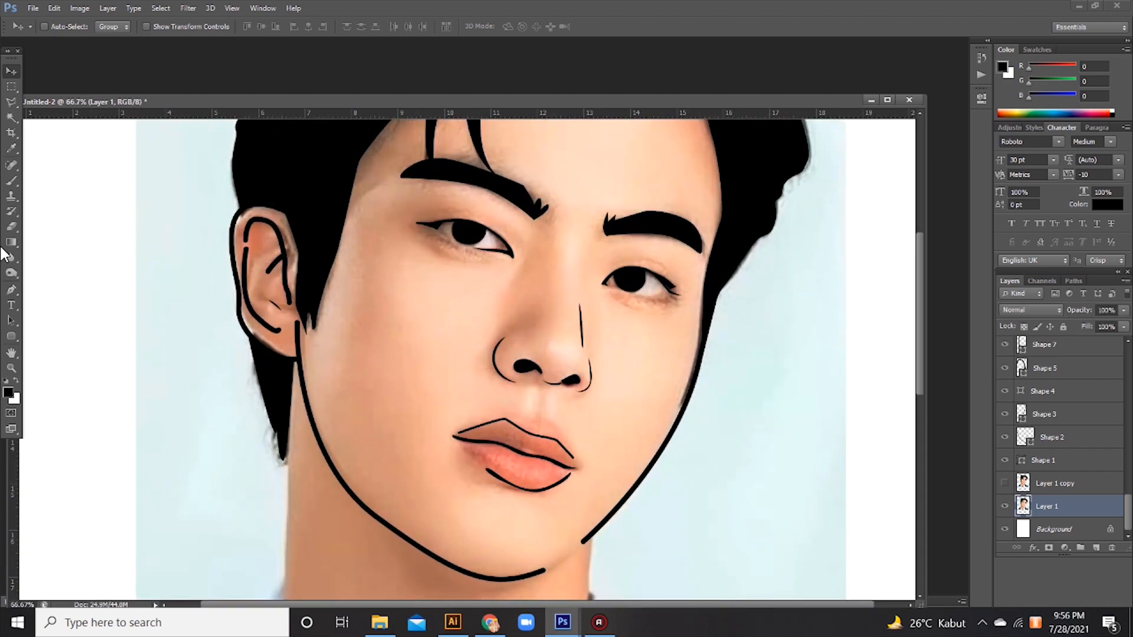
pyautogui.click(10, 290)
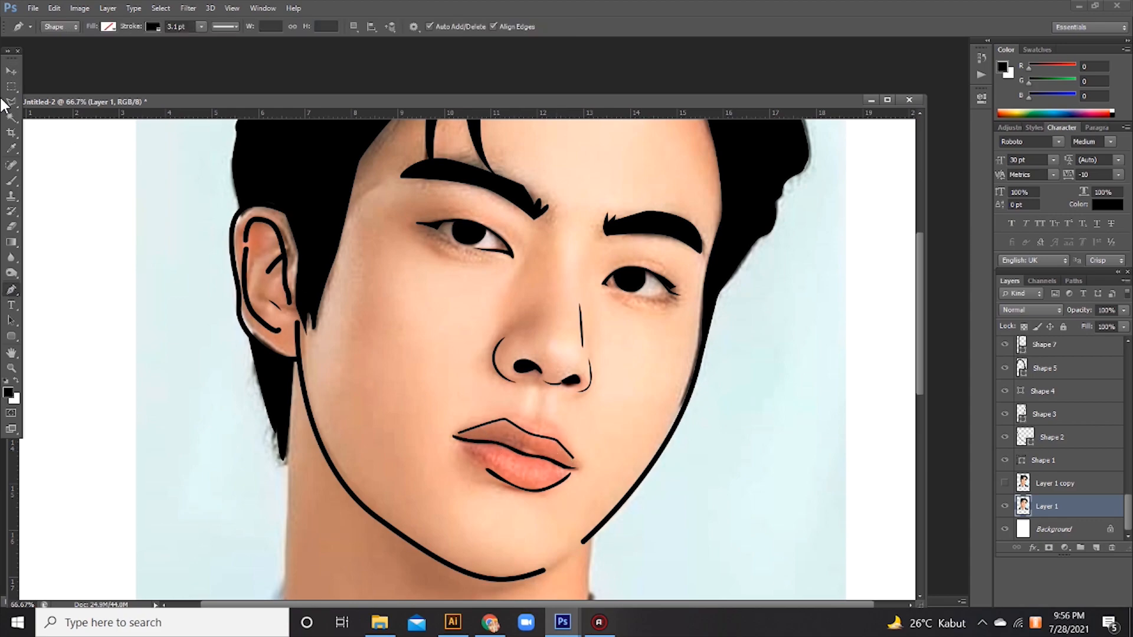
pyautogui.press('v')
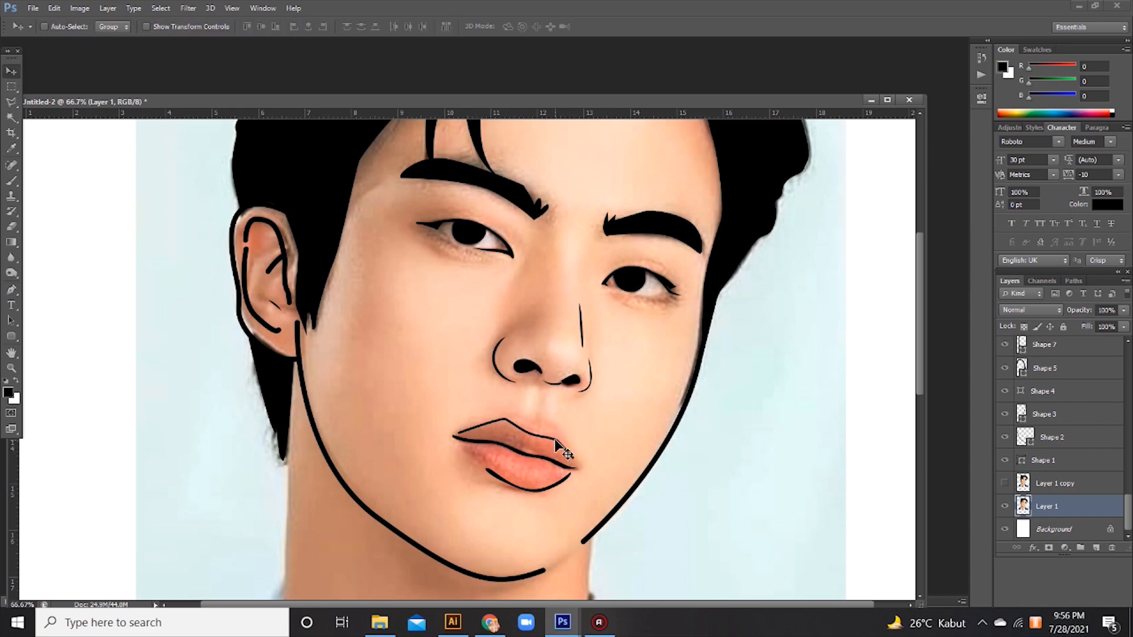
pyautogui.keyDown('ctrl'); pyautogui.click(558, 444); pyautogui.keyUp('ctrl')
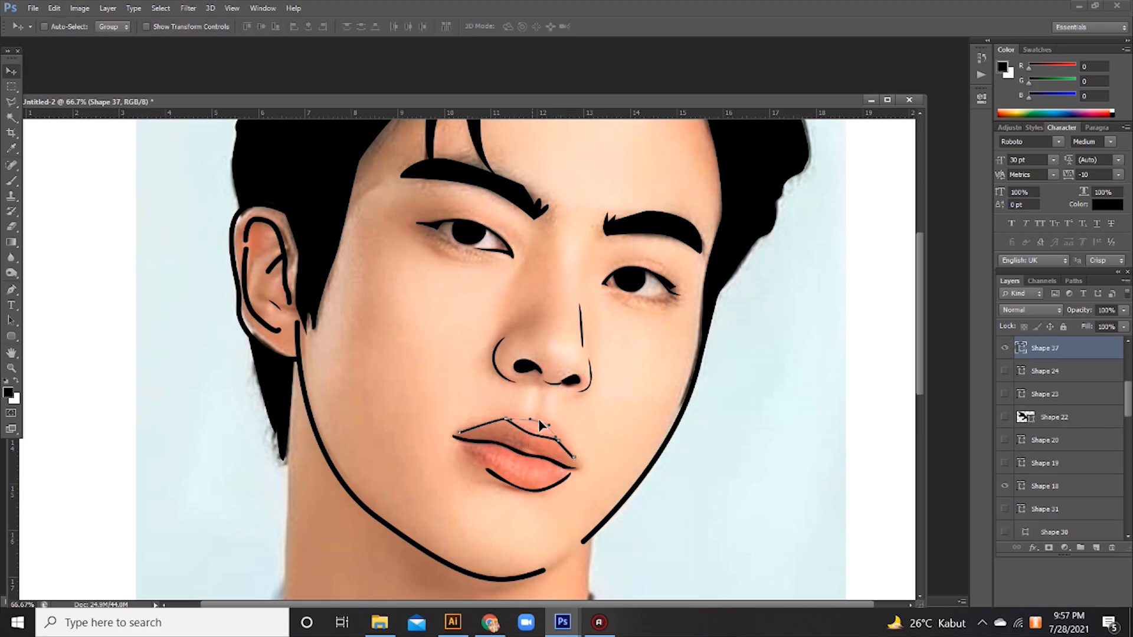
pyautogui.moveTo(541, 423); pyautogui.dragTo(577, 461)
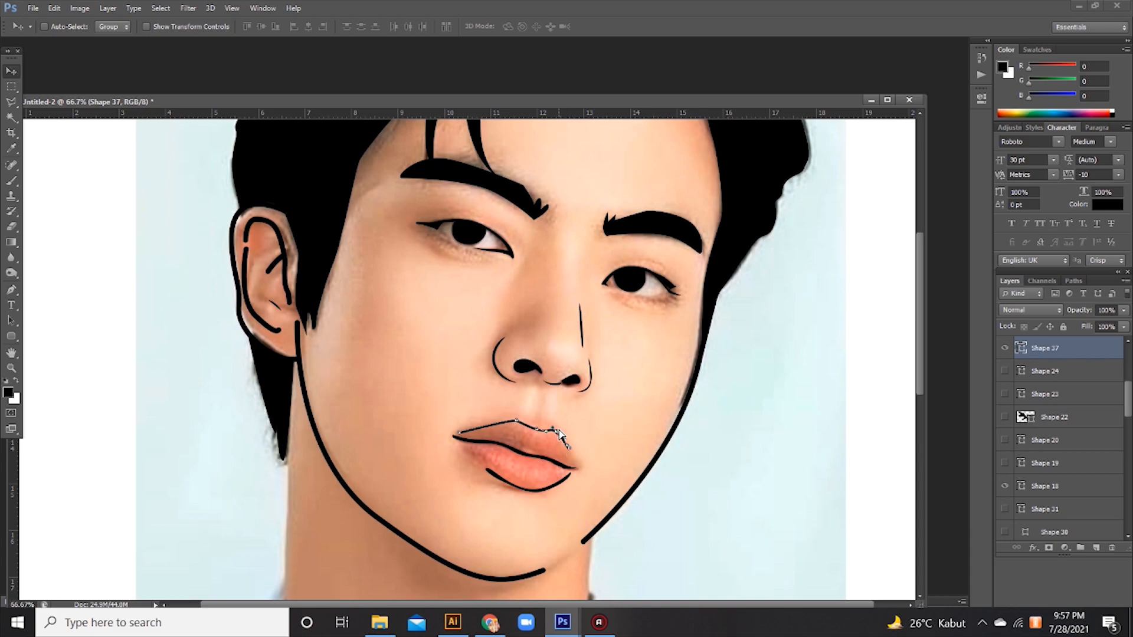
pyautogui.moveTo(506, 421); pyautogui.dragTo(490, 417)
pyautogui.hotkey('ctrl', 'z')
# Select Layer 1 and toggle its visibility to check the reshaped upper lip without the photo
pyautogui.rightClick(137, 217)
pyautogui.click(170, 227)
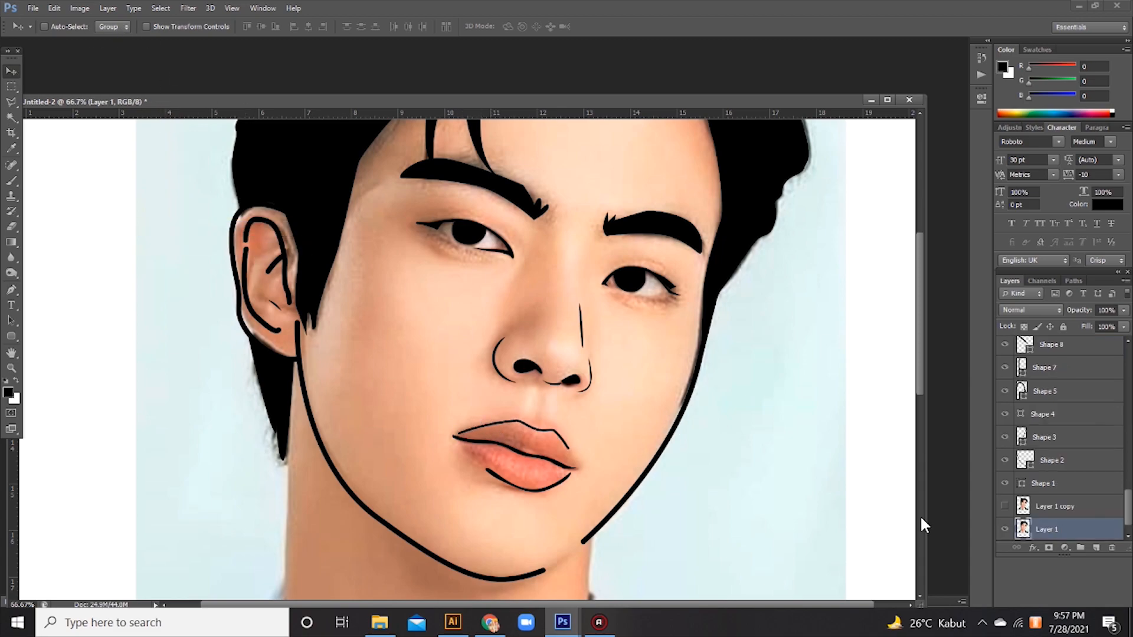
pyautogui.click(1006, 529)
pyautogui.click(1005, 530)
# Adjust the upper lip contour's left end to meet the mouth corner, and reshape the lower lip curve
pyautogui.keyDown('ctrl'); pyautogui.click(466, 437); pyautogui.keyUp('ctrl')
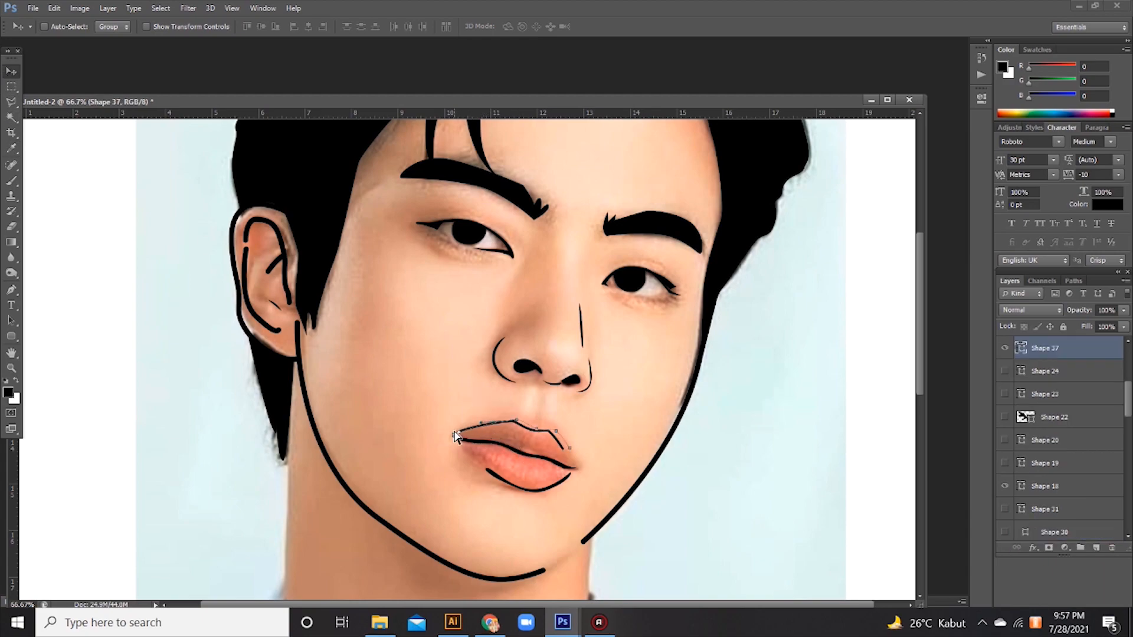
pyautogui.keyDown('ctrl'); pyautogui.click(488, 474); pyautogui.keyUp('ctrl')
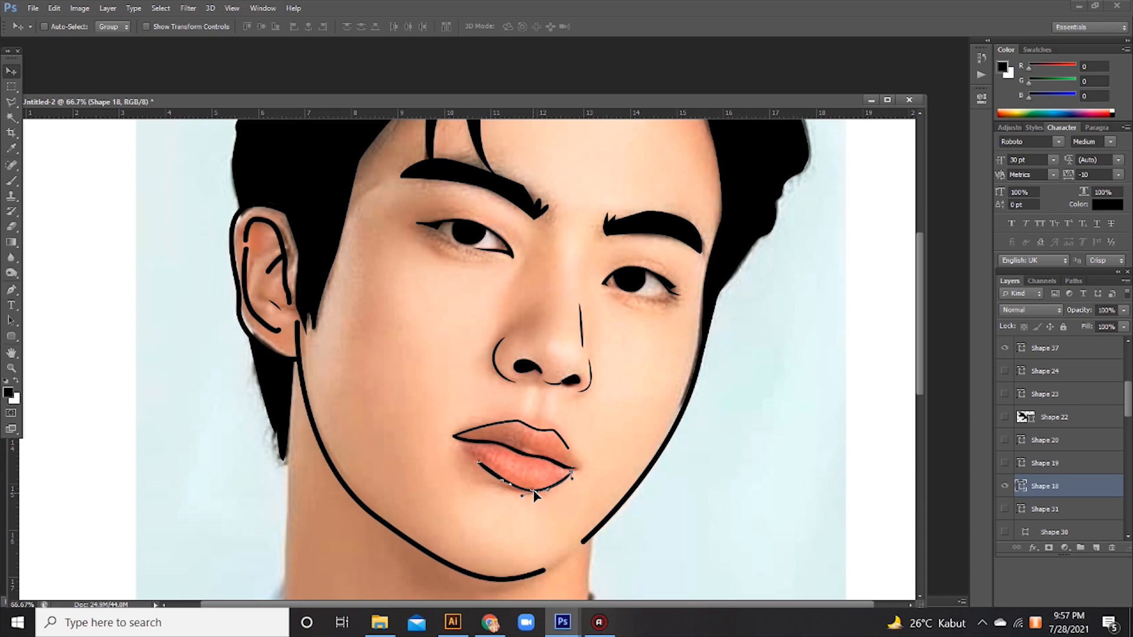
pyautogui.moveTo(531, 489); pyautogui.dragTo(554, 486)
# Extend the right jawline, Shape 3, down to the chin line and adjust its curve to follow the face
pyautogui.moveTo(620, 570)
pyautogui.mouseDown()
pyautogui.moveTo(648, 498)
pyautogui.moveTo(589, 487)
pyautogui.moveTo(574, 499)
pyautogui.mouseUp()
pyautogui.keyDown('ctrl'); pyautogui.click(614, 470); pyautogui.keyUp('ctrl')
pyautogui.click(612, 470)
pyautogui.moveTo(700, 389); pyautogui.dragTo(698, 427)
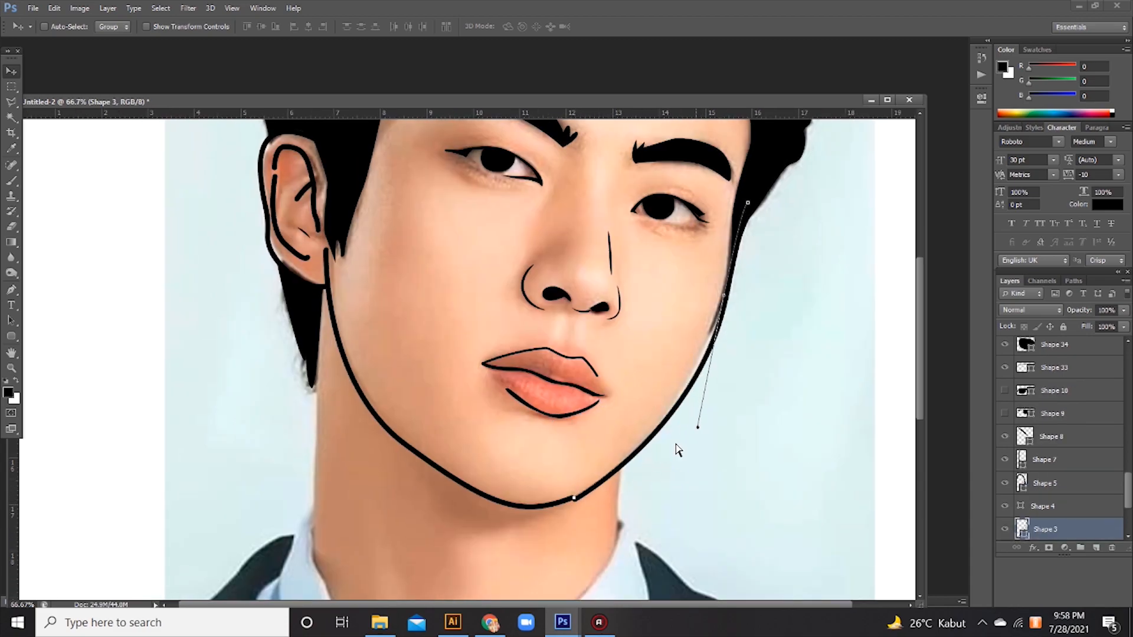
pyautogui.moveTo(574, 498); pyautogui.dragTo(574, 497)
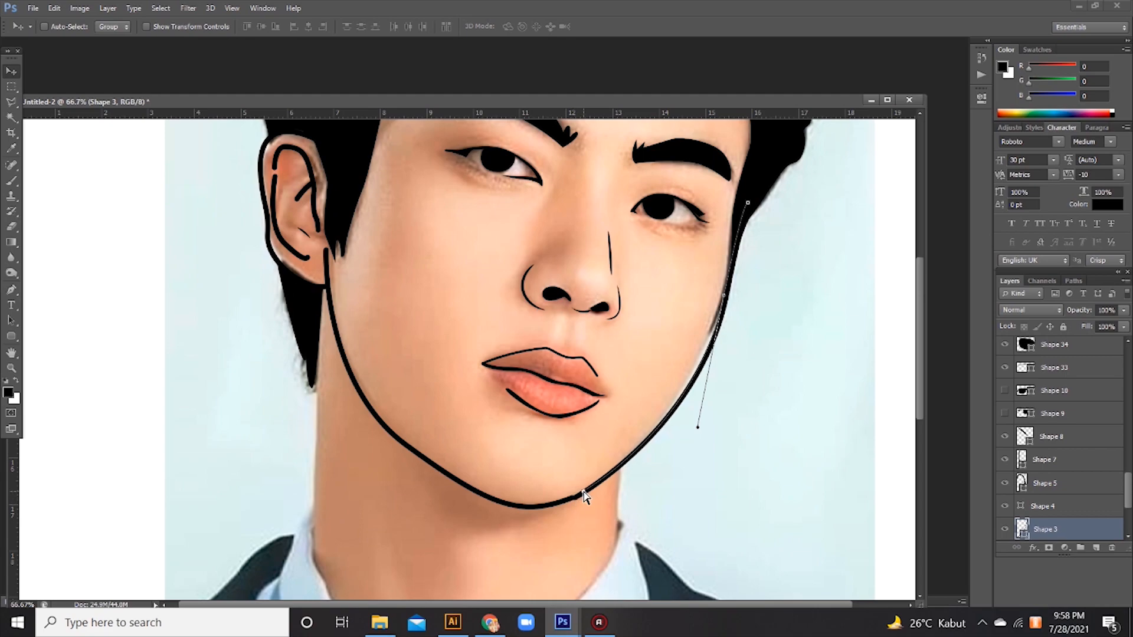
pyautogui.scroll(1, 714, 449)
pyautogui.moveTo(723, 325); pyautogui.dragTo(736, 374)
pyautogui.click(747, 349)
pyautogui.moveTo(526, 382); pyautogui.dragTo(527, 403)
# Deselect the jawline and toggle Layer 1 to check the face outline without the photo
pyautogui.keyDown('ctrl'); pyautogui.click(71, 194); pyautogui.keyUp('ctrl')
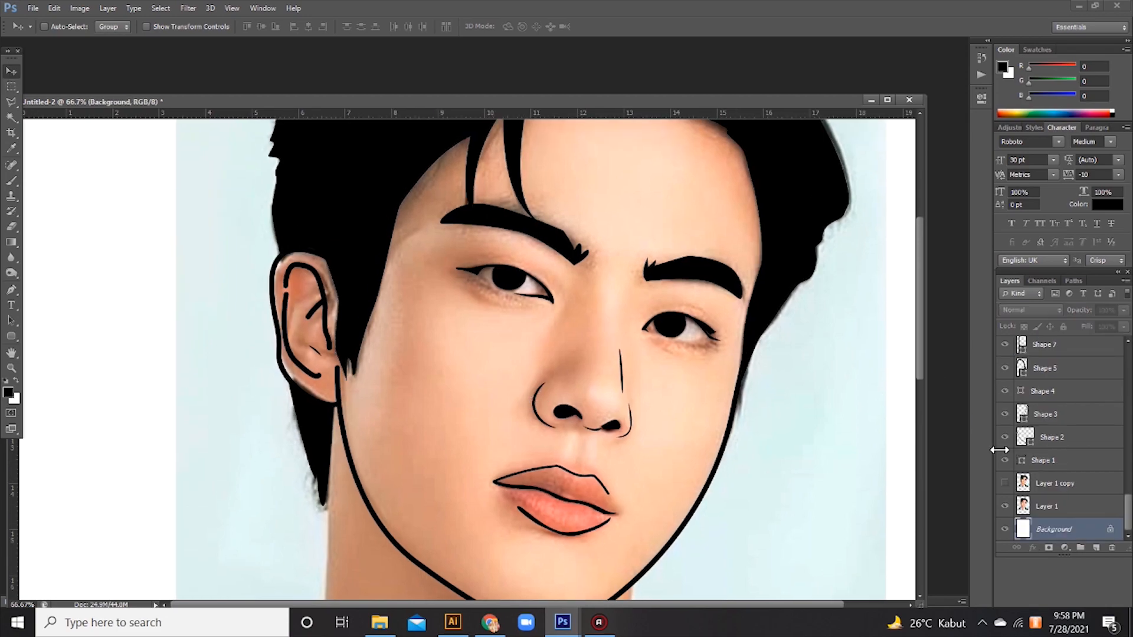
pyautogui.click(1006, 507)
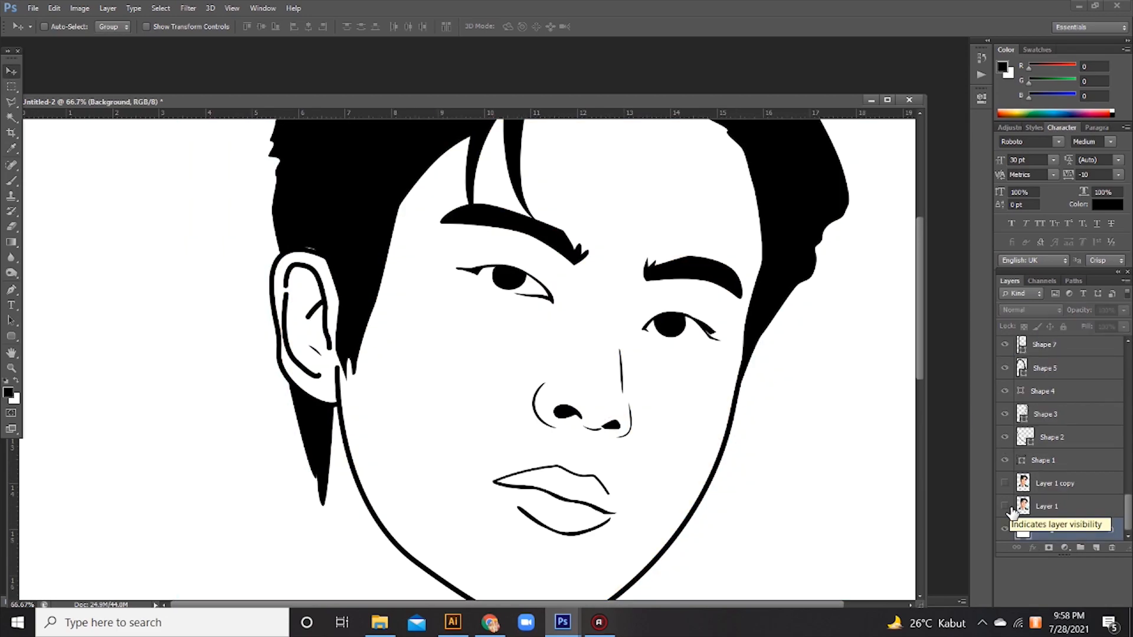
pyautogui.hotkey('ctrl', '-')
pyautogui.click(1005, 506)
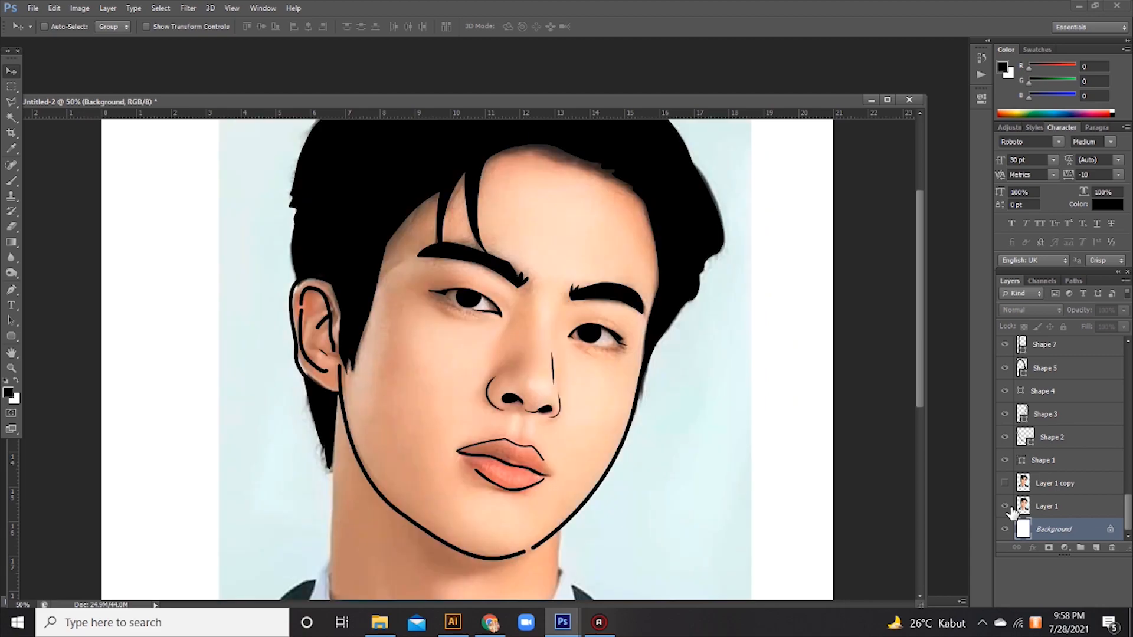
# Extend the inner lower corners of both eyebrows and adjust the right eyebrow's lower edge
pyautogui.click(11, 289)
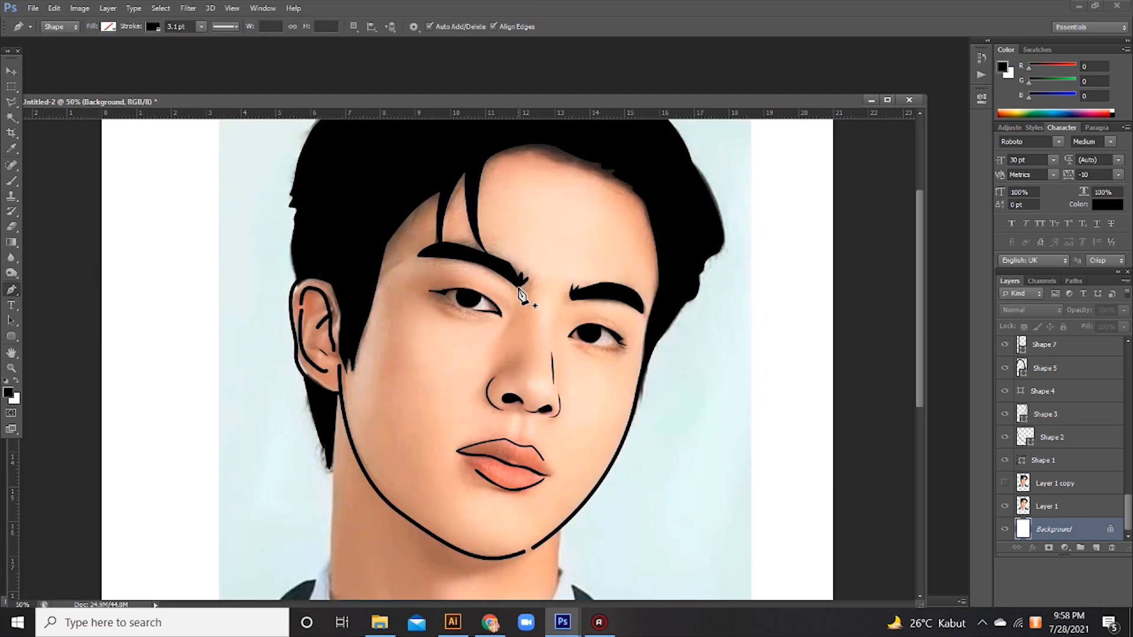
pyautogui.hotkey('ctrl', '+')
pyautogui.hotkey('ctrl', '+')
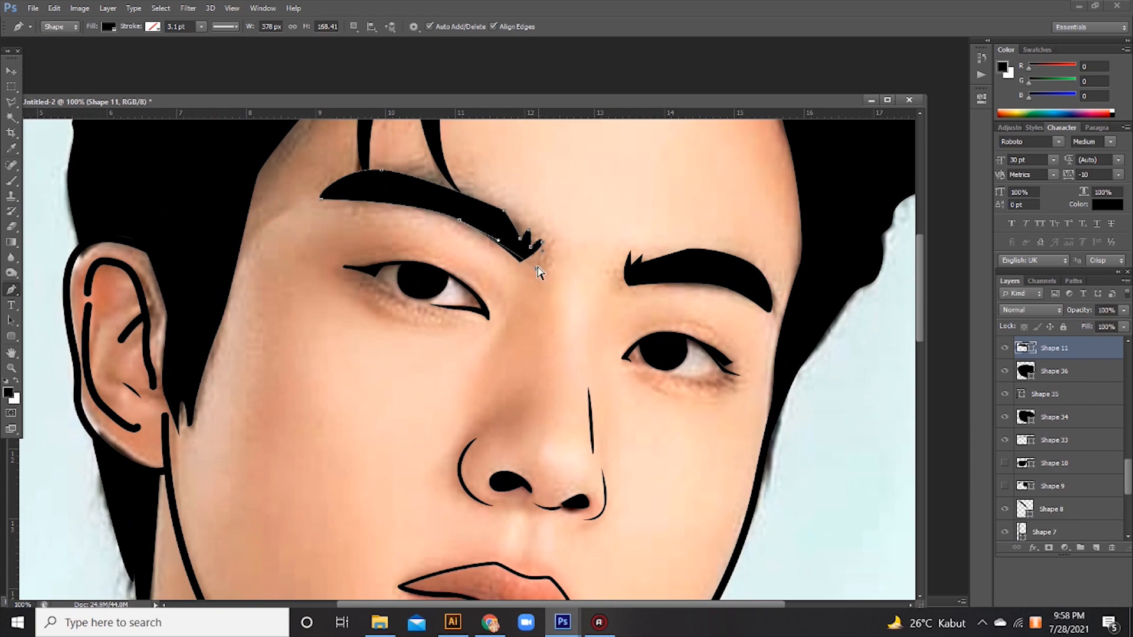
pyautogui.click(626, 289)
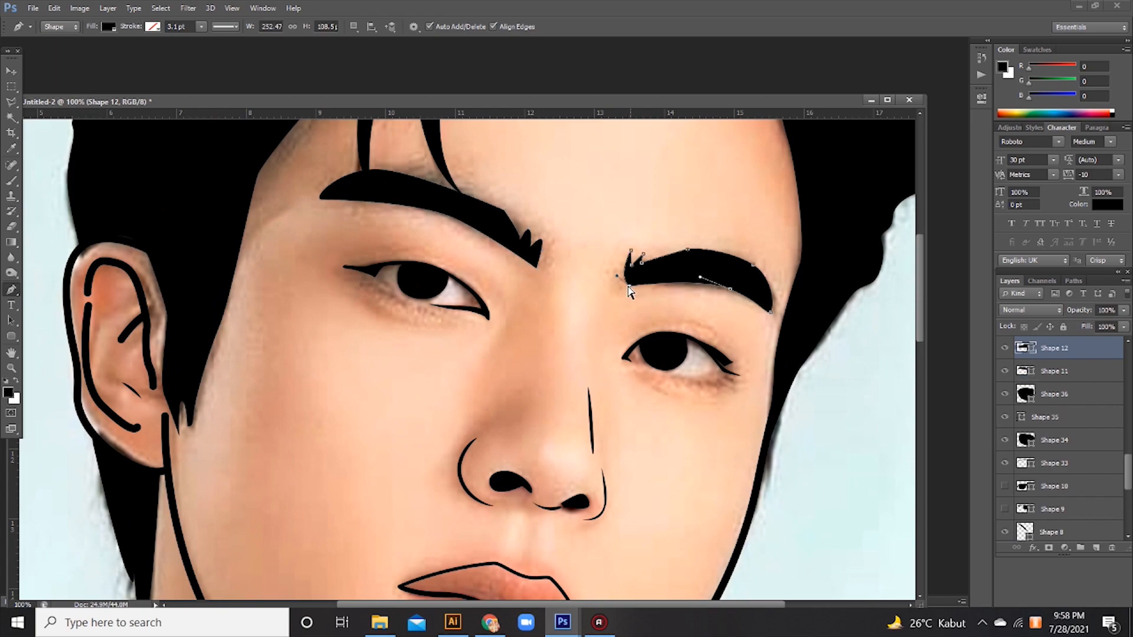
pyautogui.moveTo(629, 287); pyautogui.dragTo(623, 287)
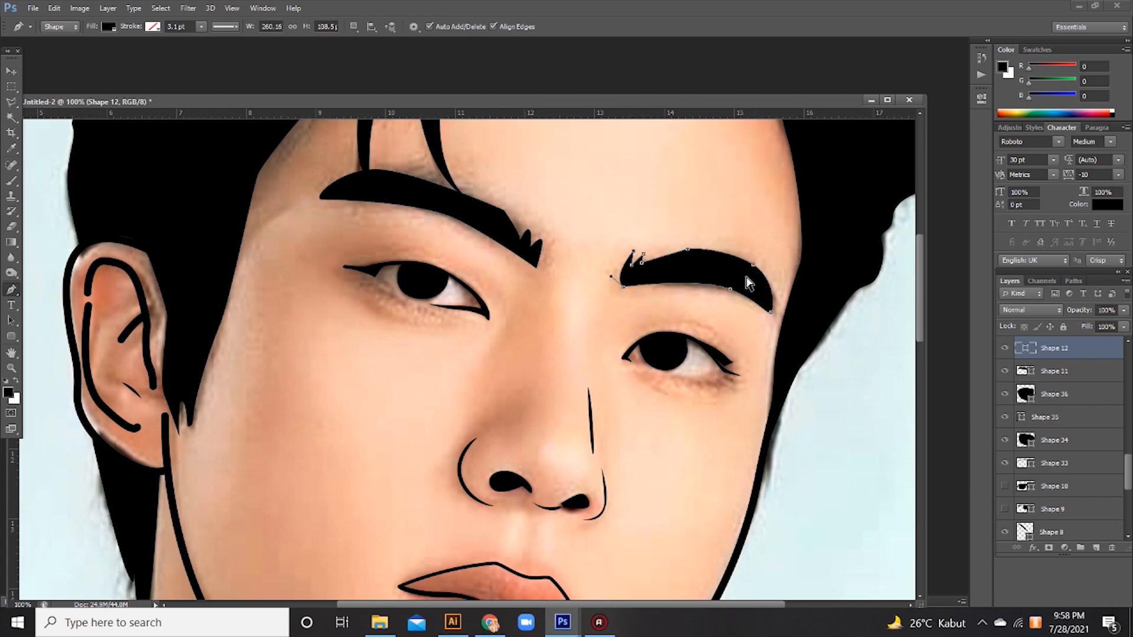
pyautogui.keyDown('ctrl'); pyautogui.click(729, 289); pyautogui.keyUp('ctrl')
# Zoom out to the whole head and toggle Layer 1 to check the eyebrows without the photo
pyautogui.click(11, 69)
pyautogui.hotkey('ctrl', '-')
pyautogui.hotkey('ctrl', '-')
pyautogui.hotkey('ctrl', '-')
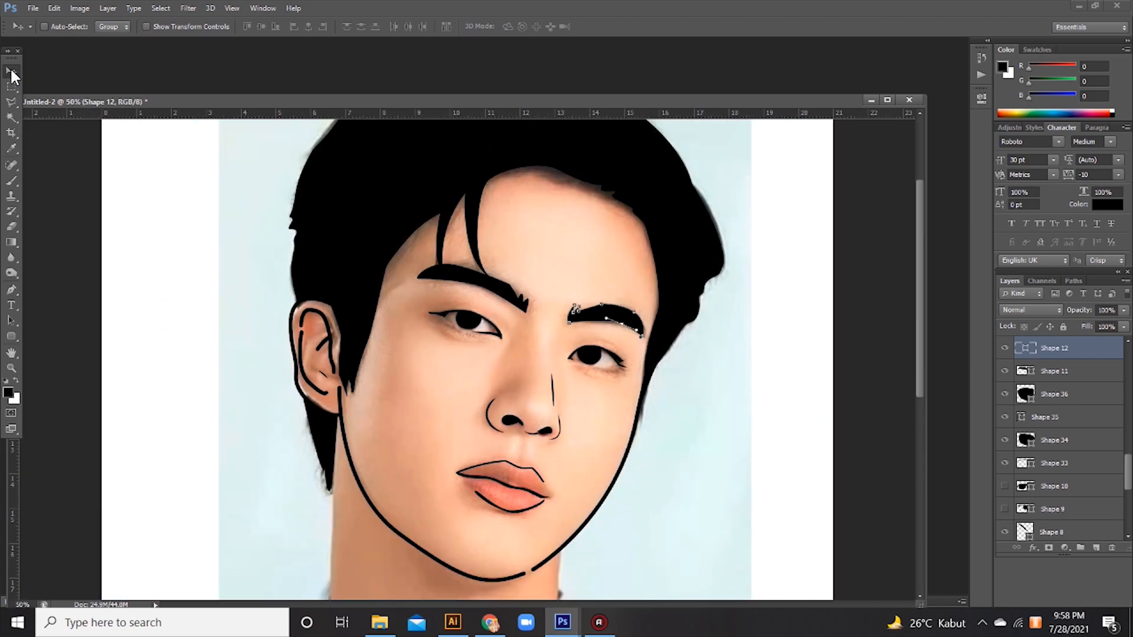
pyautogui.scroll(-5, 1093, 506)
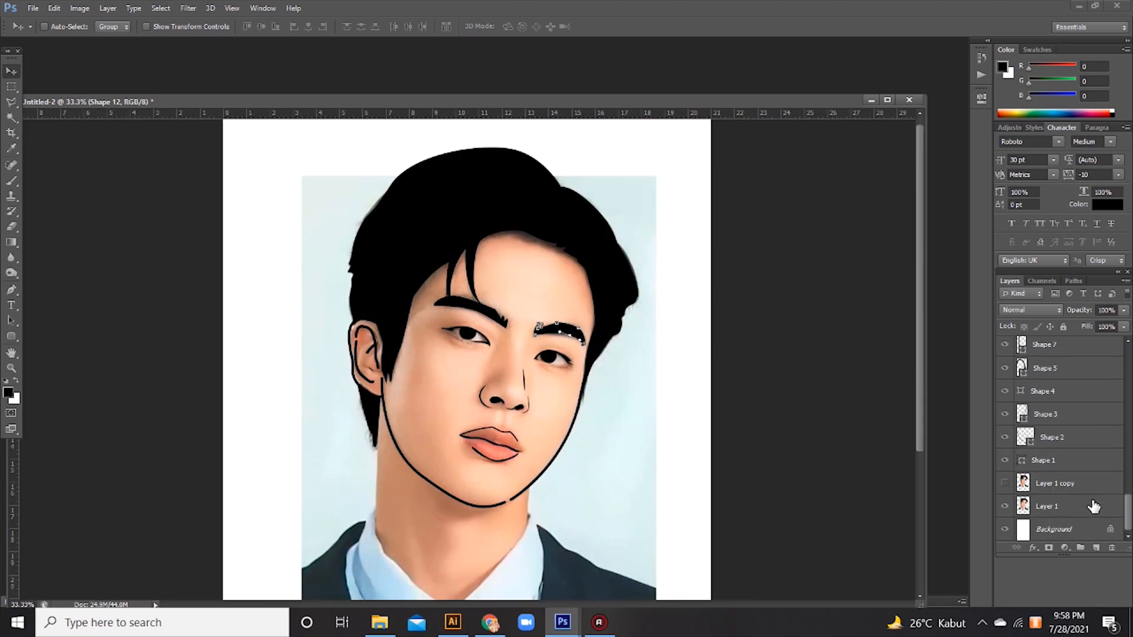
pyautogui.click(1006, 506)
pyautogui.click(1006, 506)
# Adjust the left jawline, Shape 2, and hide the nose bridge line, Shape 26
pyautogui.keyDown('ctrl'); pyautogui.click(384, 391); pyautogui.keyUp('ctrl')
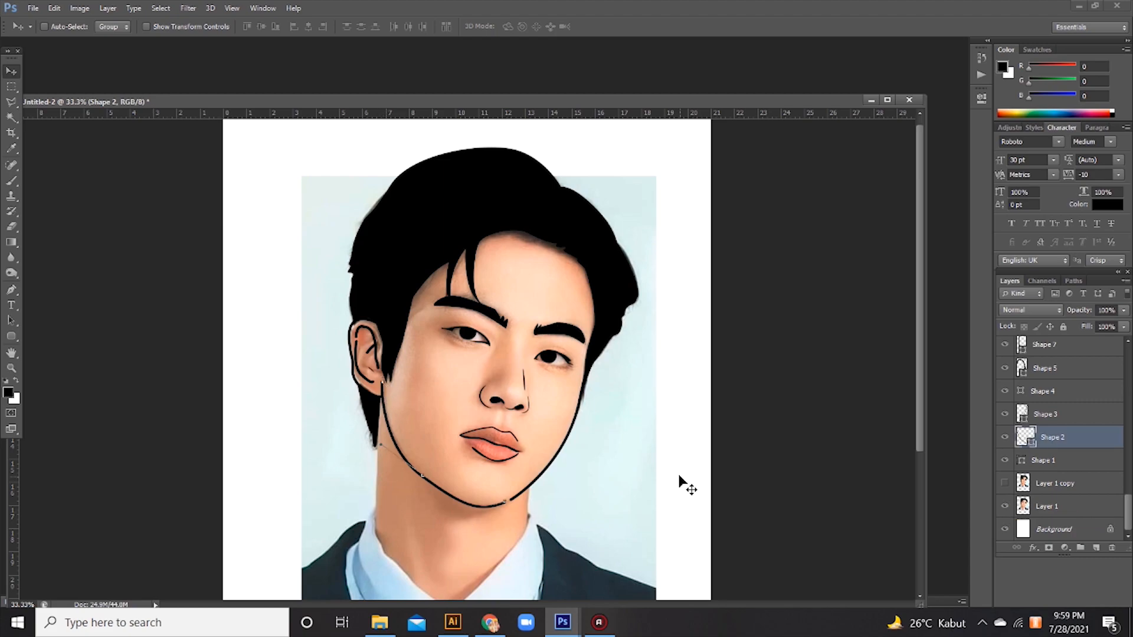
pyautogui.keyDown('ctrl'); pyautogui.click(524, 380); pyautogui.keyUp('ctrl')
pyautogui.click(1005, 349)
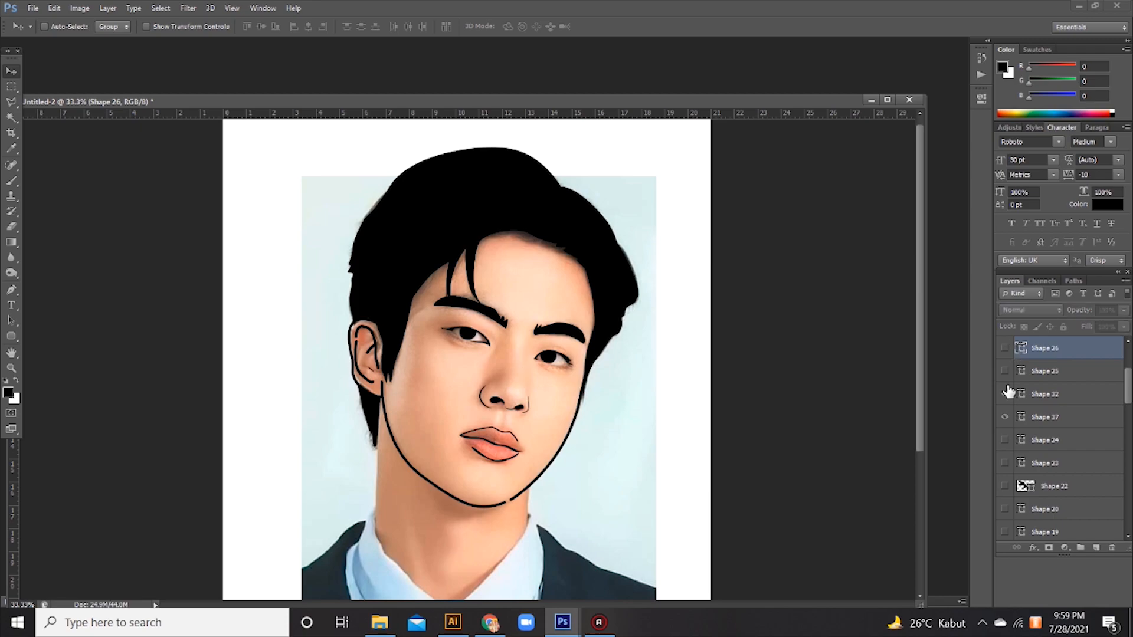
# Toggle the Layer 1 photo off and on to examine the portrait without the nose bridge line
pyautogui.scroll(-10, 1075, 487)
pyautogui.click(1005, 507)
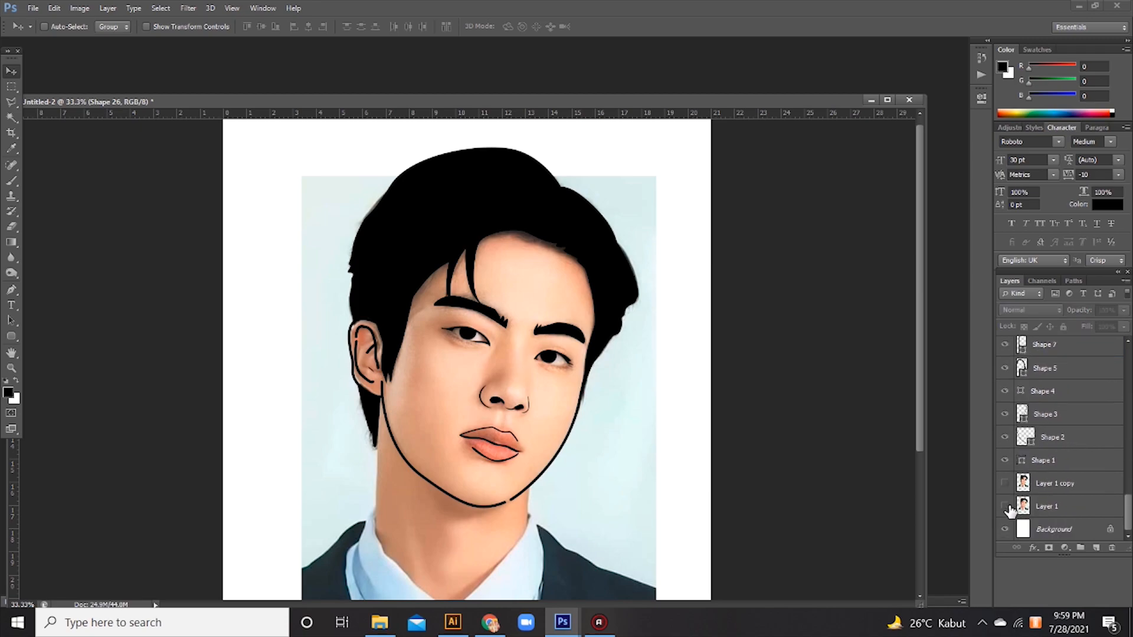
pyautogui.click(1005, 508)
pyautogui.click(1005, 507)
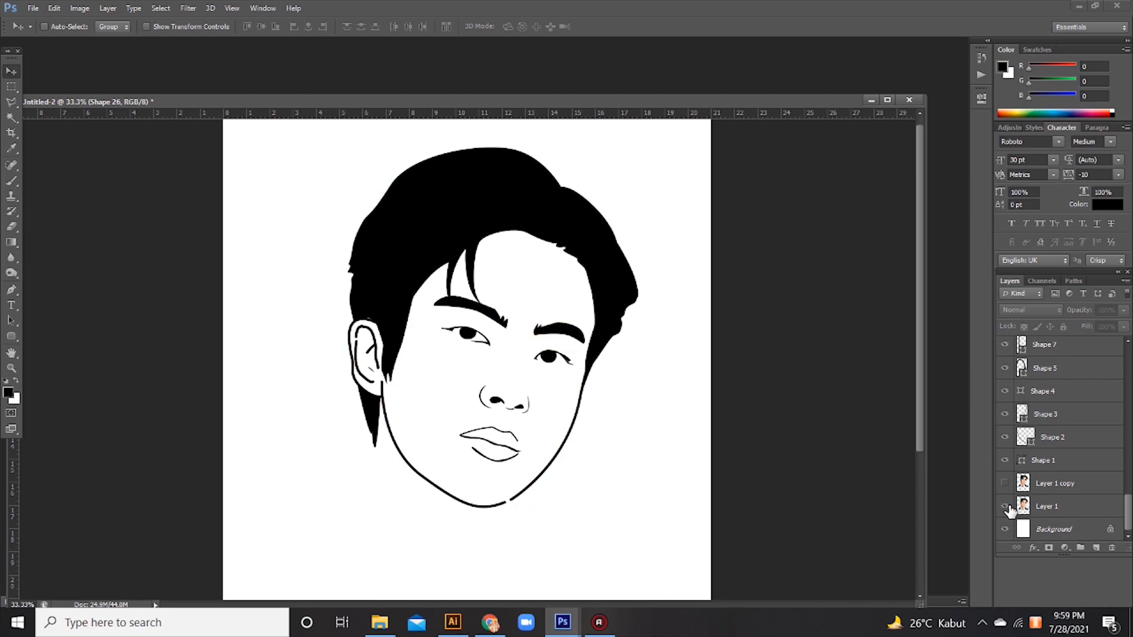
pyautogui.click(1006, 507)
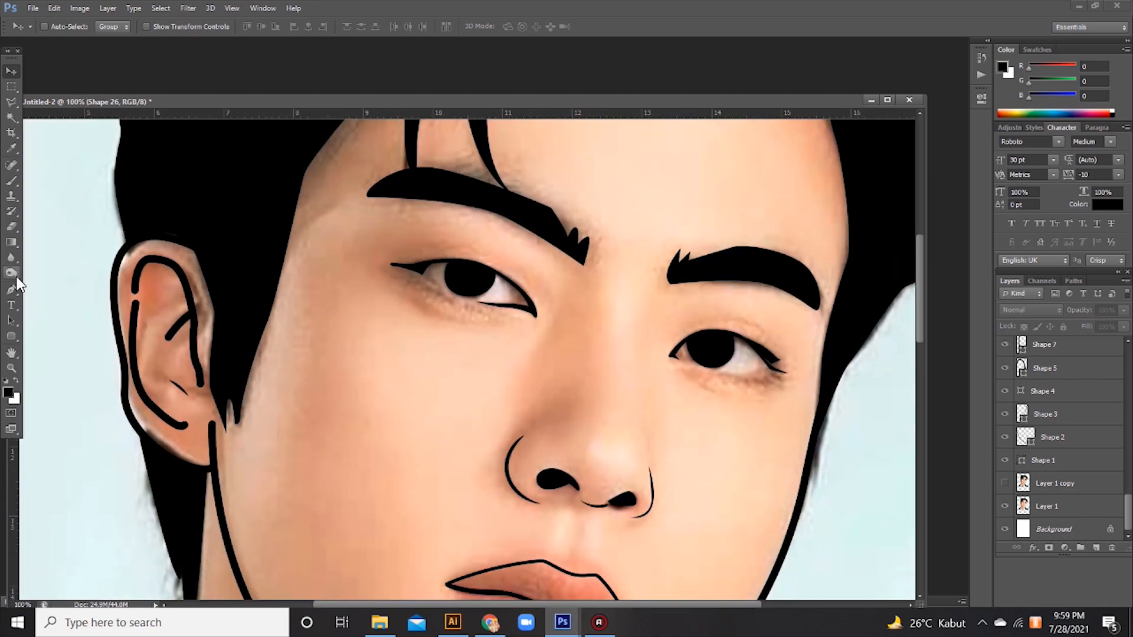
# Draw thin lower eyelid lines under both eyes, and hide the Layer 1 photo to check the whole face
pyautogui.press('p')
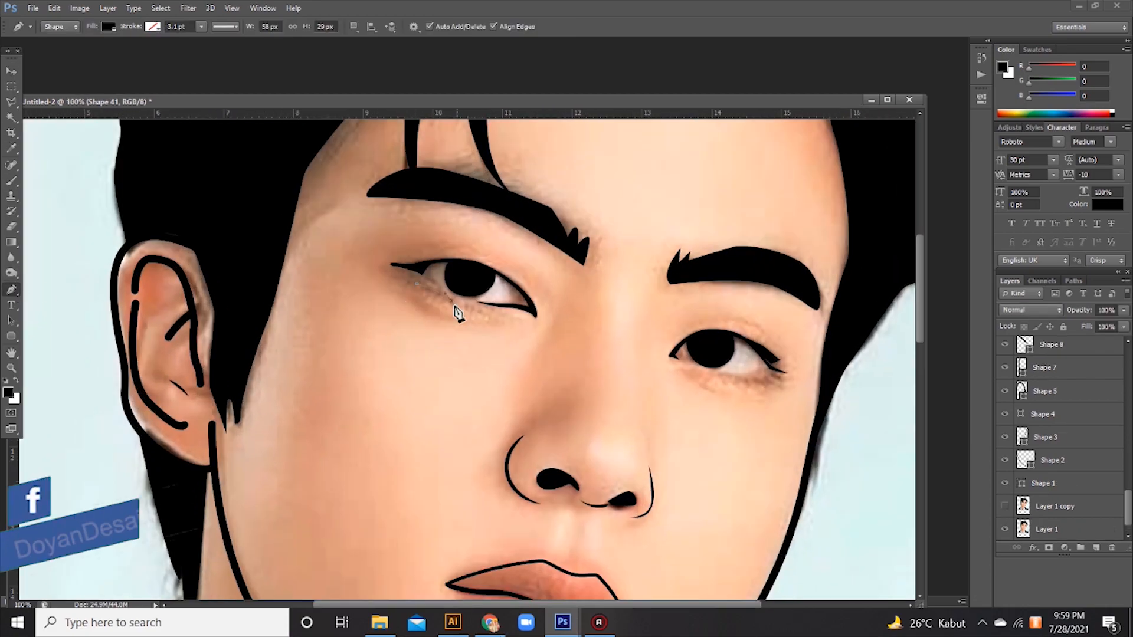
pyautogui.moveTo(416, 284); pyautogui.dragTo(408, 277)
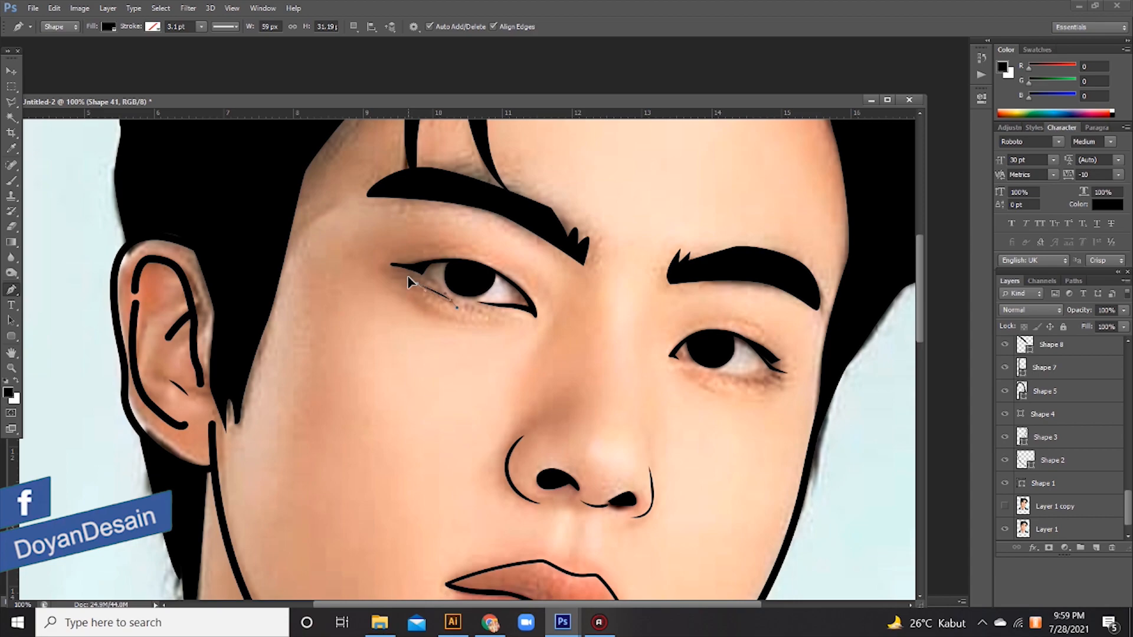
pyautogui.click(739, 379)
pyautogui.moveTo(771, 378); pyautogui.dragTo(702, 368)
pyautogui.scroll(-2, 1073, 479)
pyautogui.click(1005, 505)
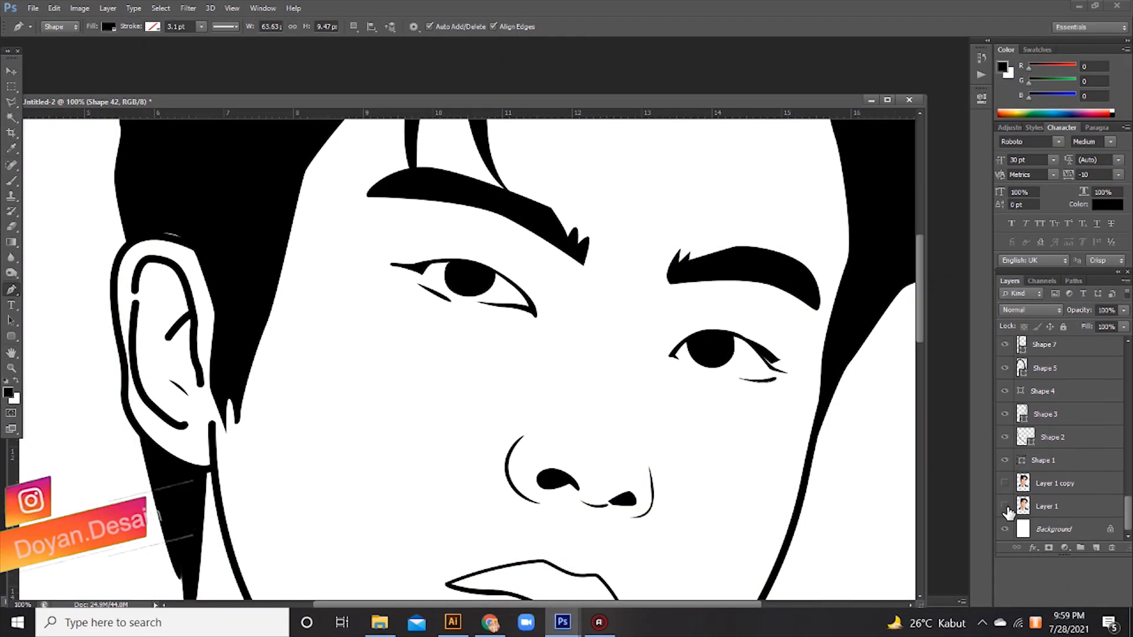
pyautogui.hotkey('ctrl', '0')
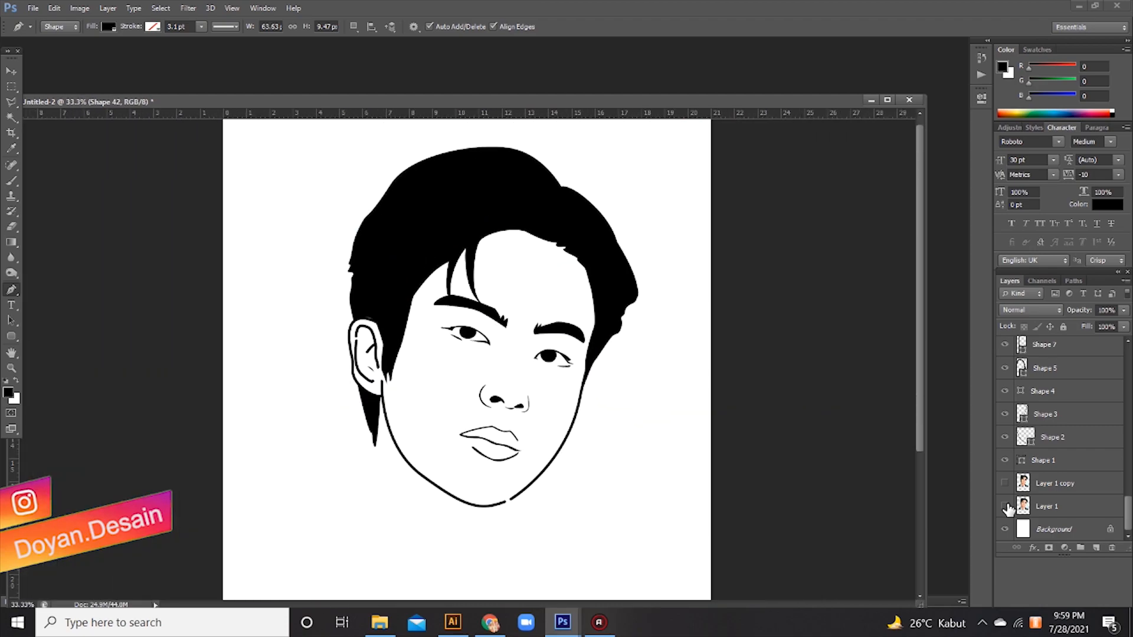
# Show the Layer 1 photo again and draw a thin shape along the left eye's upper lid at its inner corner
pyautogui.hotkey('ctrl', '+')
pyautogui.hotkey('ctrl', '+')
pyautogui.click(1004, 506)
pyautogui.click(513, 323)
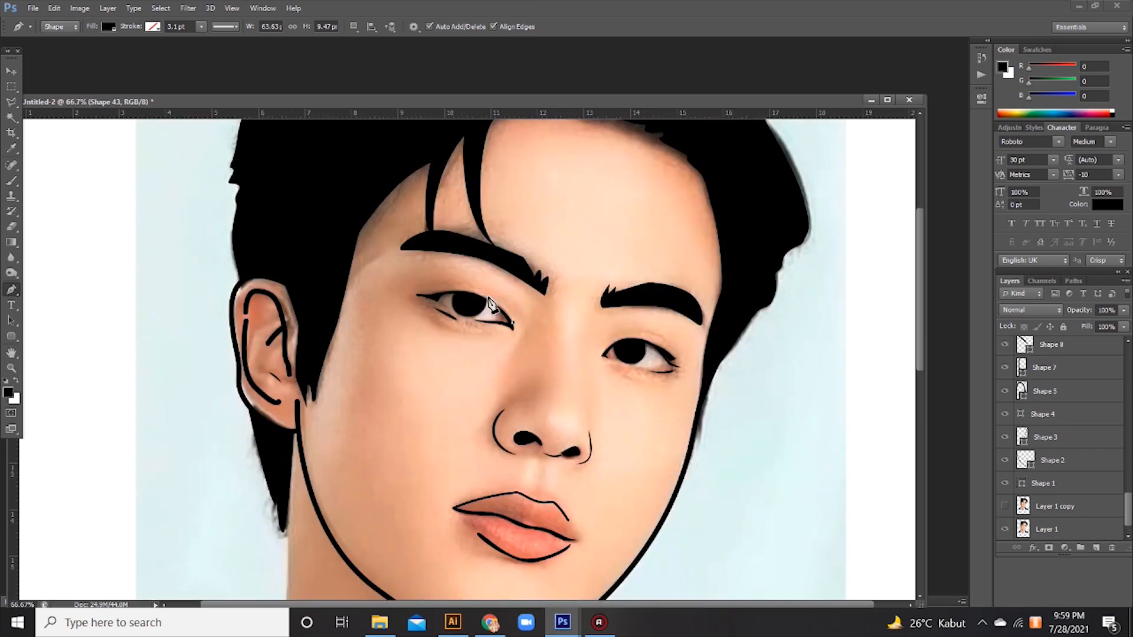
pyautogui.moveTo(476, 294); pyautogui.dragTo(453, 292)
pyautogui.moveTo(513, 323)
pyautogui.mouseDown()
pyautogui.moveTo(516, 345)
pyautogui.moveTo(530, 348)
pyautogui.mouseUp()
pyautogui.hotkey('ctrl', 'z')
pyautogui.click(11, 71)
pyautogui.keyDown('ctrl'); pyautogui.click(94, 213); pyautogui.keyUp('ctrl')
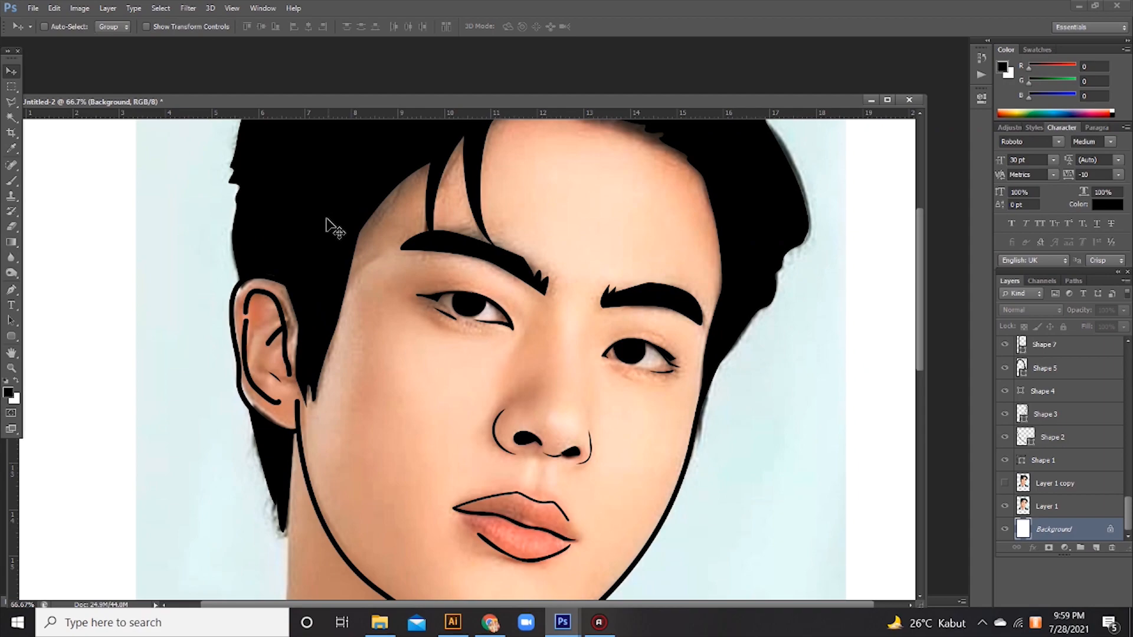
# Toggle the Layer 1 photo to compare the full head line art with and without it
pyautogui.hotkey('ctrl', '-')
pyautogui.hotkey('ctrl', '-')
pyautogui.click(1005, 506)
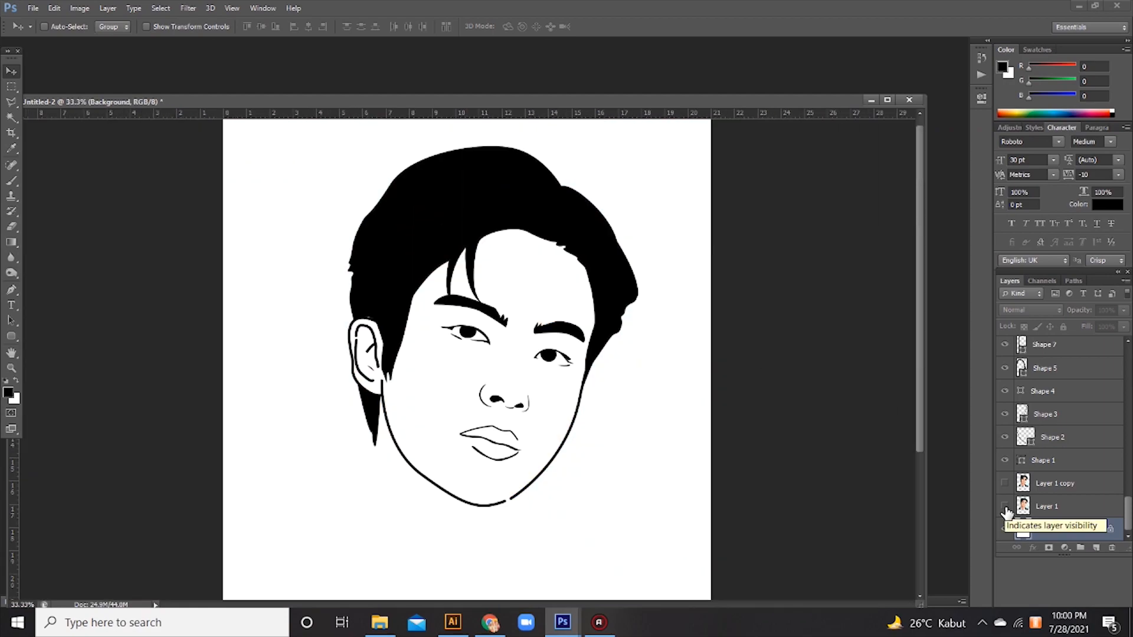
pyautogui.click(1005, 506)
pyautogui.click(1004, 506)
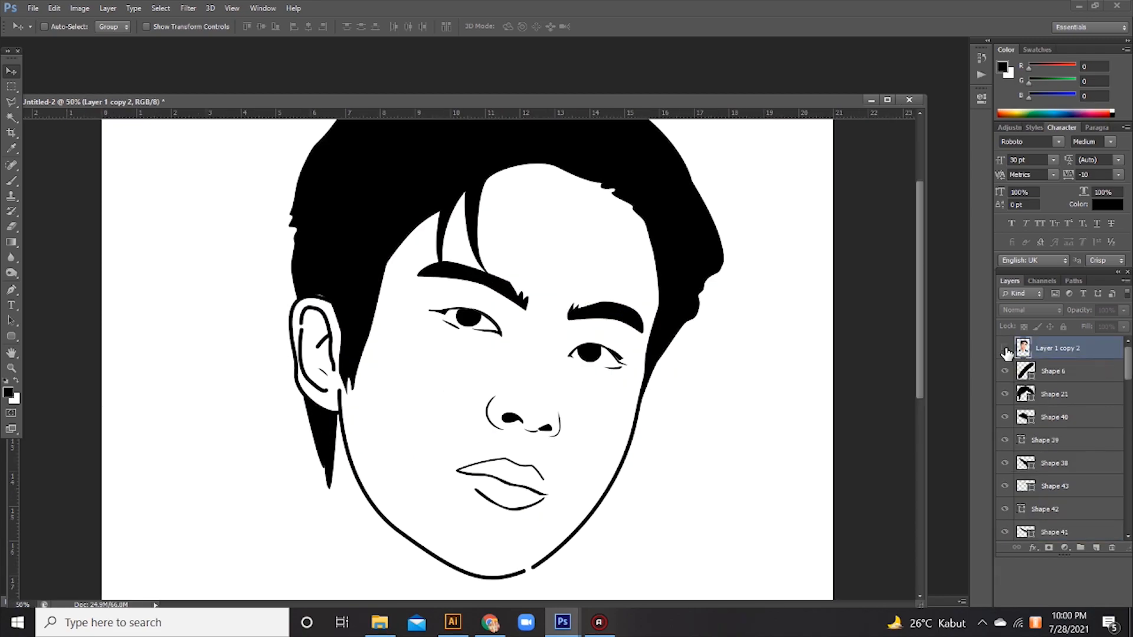
# Show the photo layer Layer 1 copy 2 above the shapes and lower its opacity to about 79%
pyautogui.click(1004, 348)
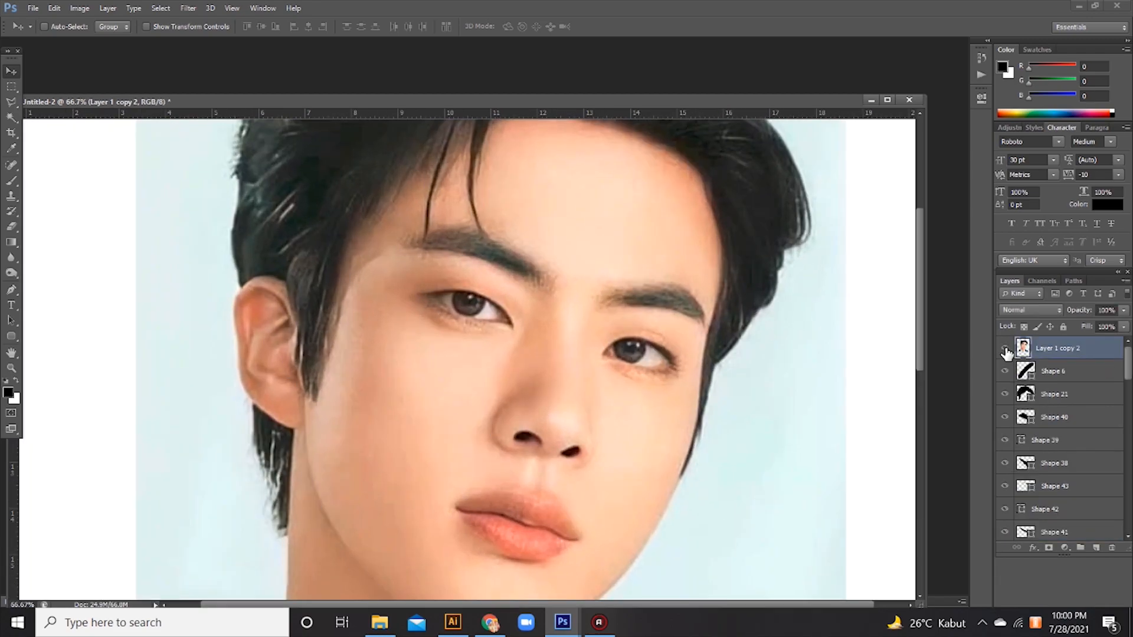
pyautogui.click(1124, 309)
pyautogui.moveTo(1115, 318); pyautogui.dragTo(1102, 319)
# Draw a short tapered line above the left nostril wing and check it with the Layer 1 copy 2 photo hidden
pyautogui.click(11, 289)
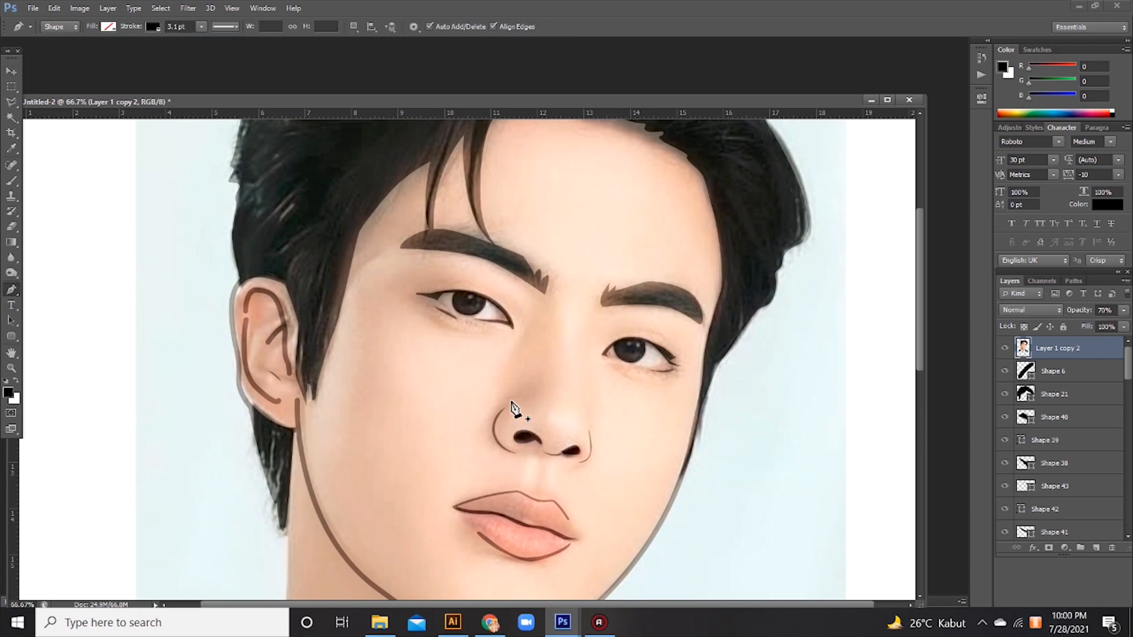
pyautogui.click(512, 403)
pyautogui.click(529, 376)
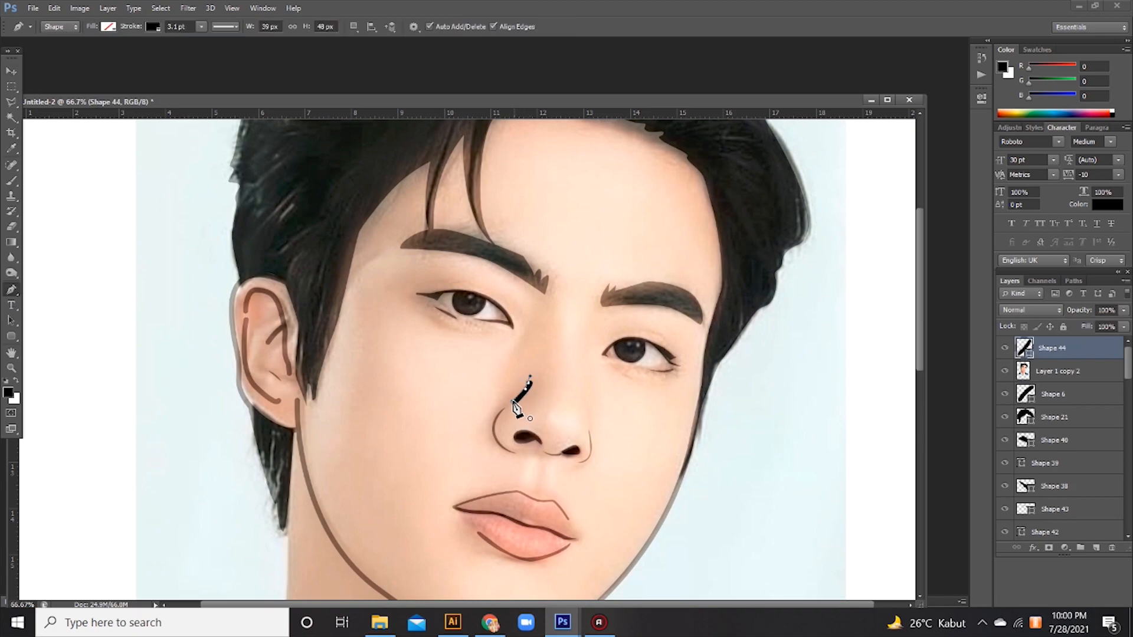
pyautogui.click(12, 73)
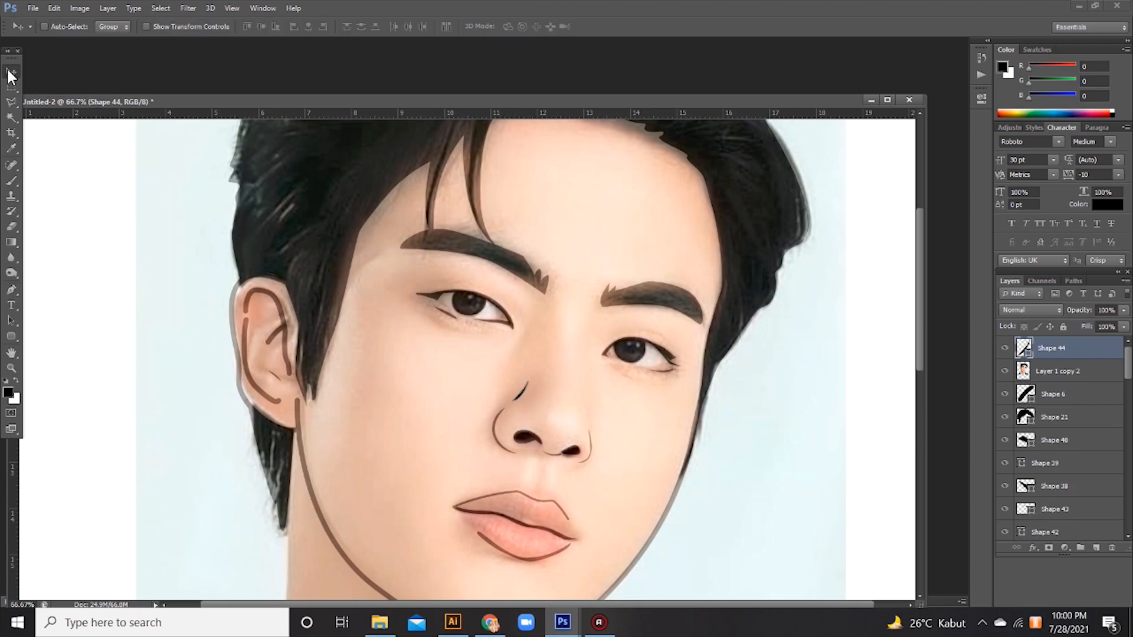
pyautogui.click(1005, 373)
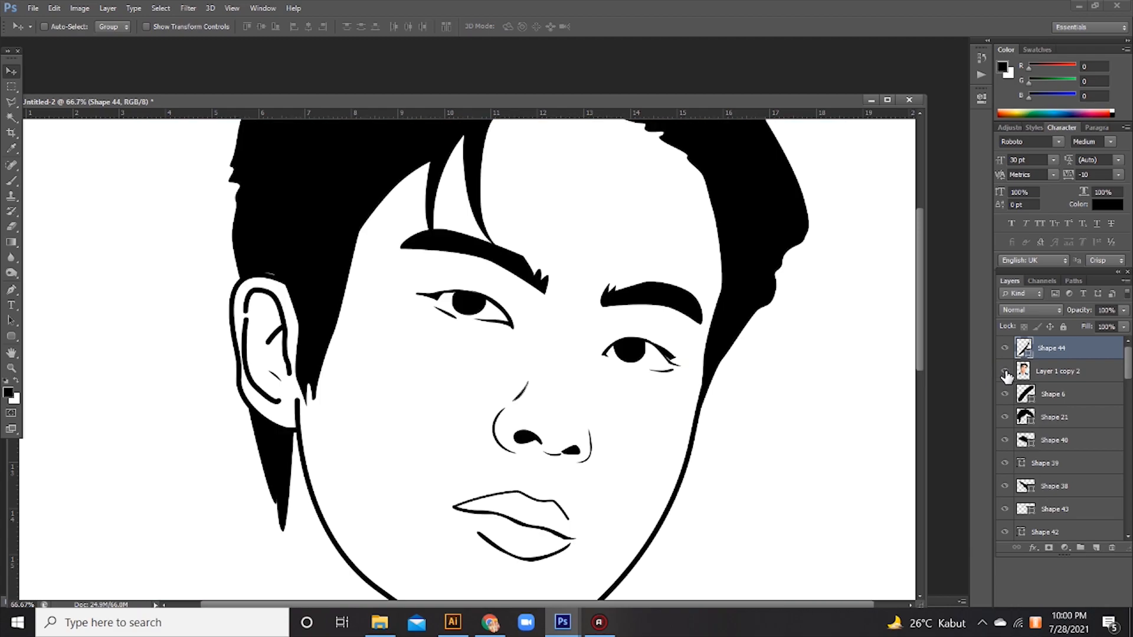
pyautogui.click(1005, 373)
# Draw a long thin curve from the right eyebrow's inner end down the nose bridge and check it without the photo
pyautogui.click(11, 289)
pyautogui.click(592, 314)
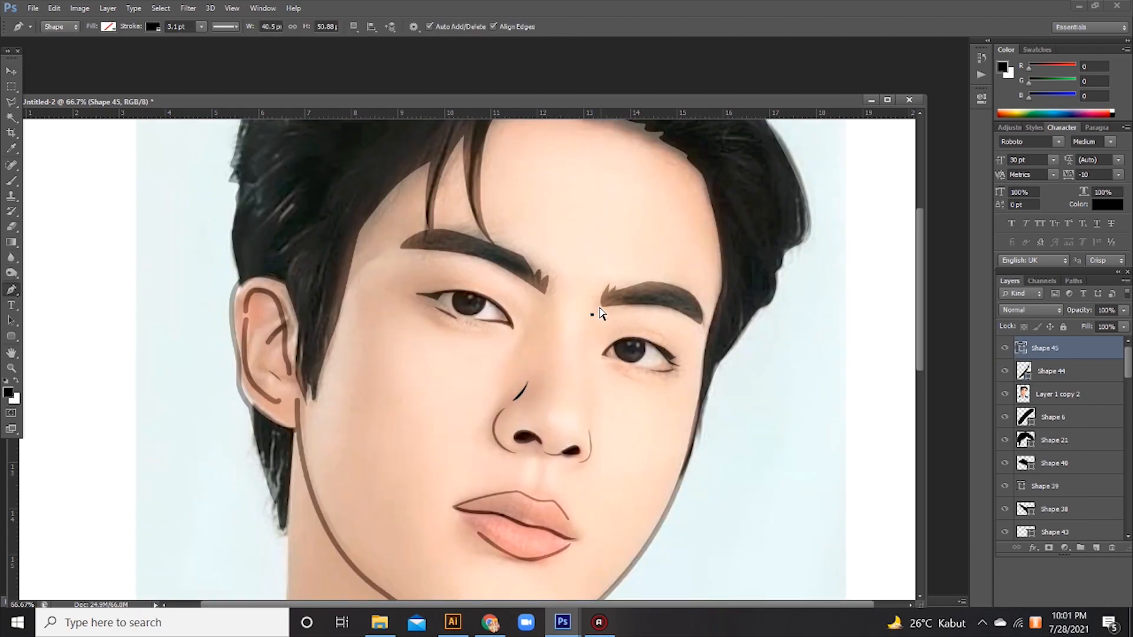
pyautogui.moveTo(583, 401); pyautogui.dragTo(584, 406)
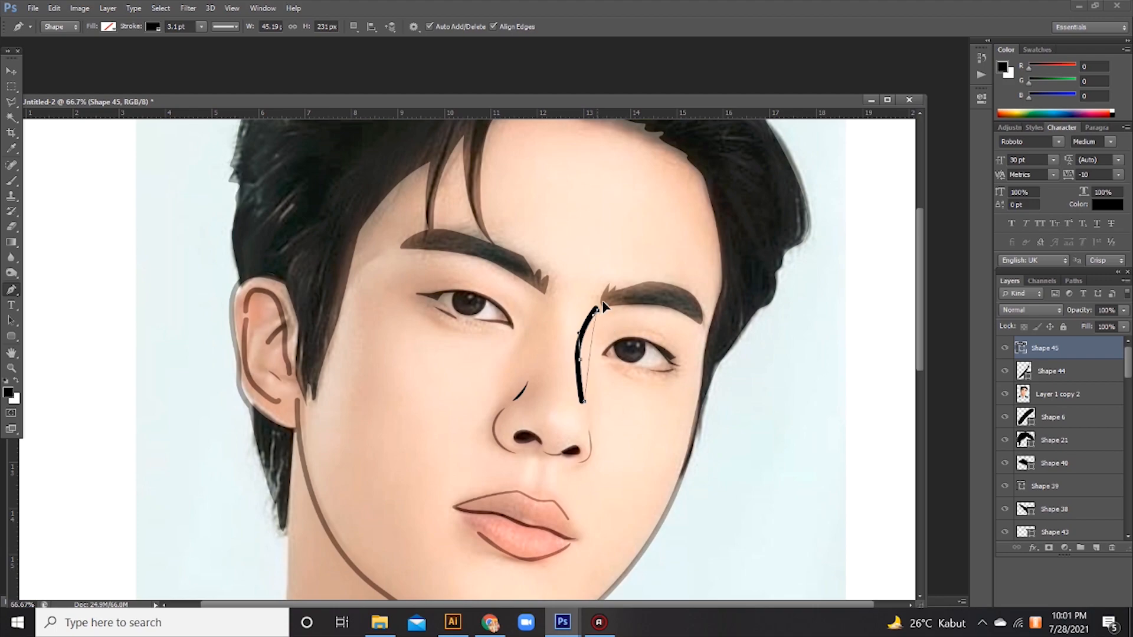
pyautogui.moveTo(602, 300); pyautogui.dragTo(622, 276)
pyautogui.hotkey('ctrl', 'z')
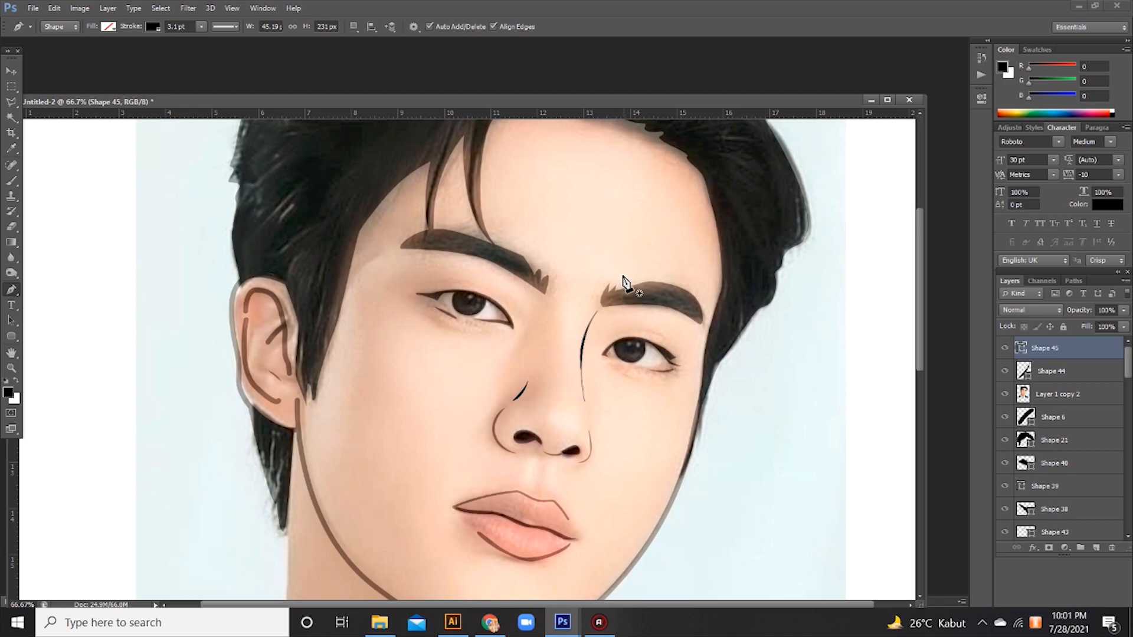
pyautogui.click(11, 71)
pyautogui.click(1005, 394)
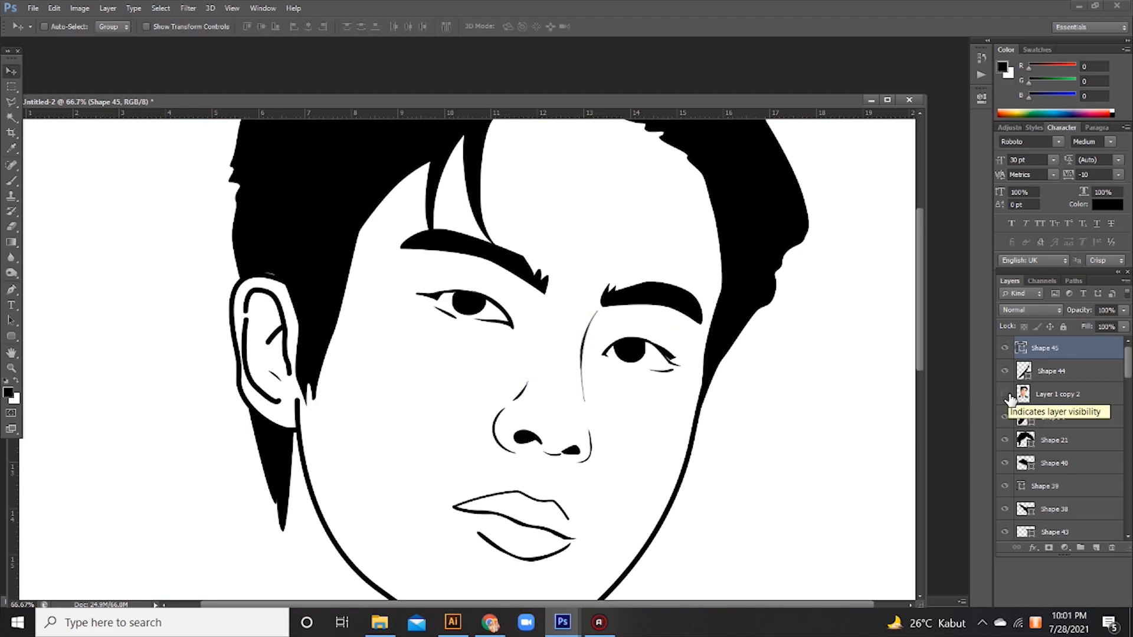
pyautogui.click(1005, 394)
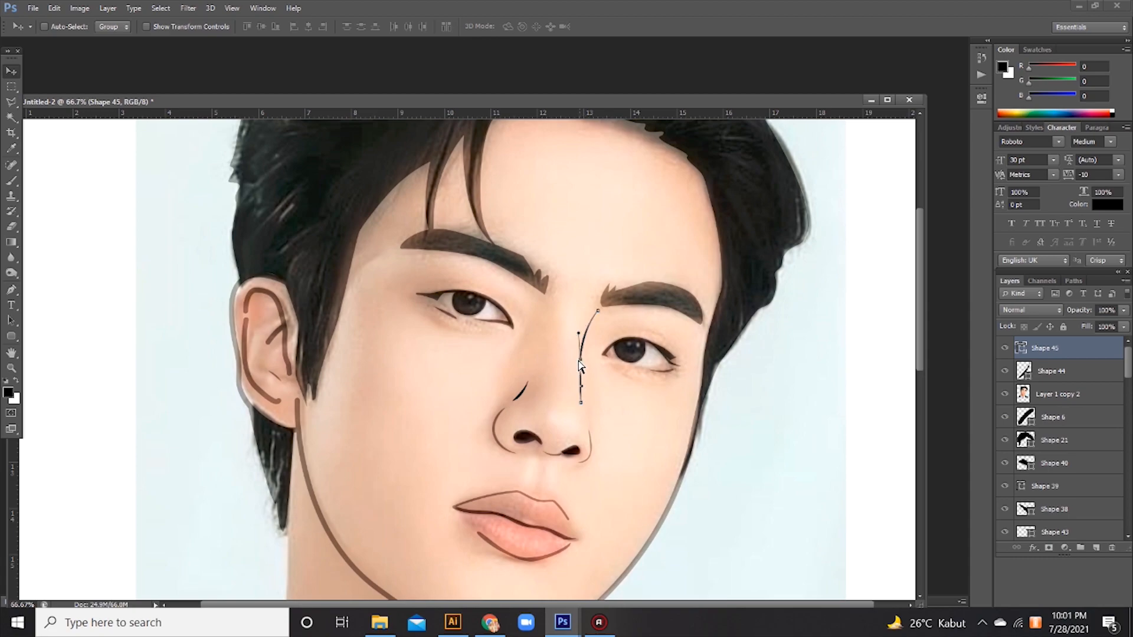
# Reshape the middle of the nose bridge curve slightly outward and compare it with Layer 1 copy 2 hidden
pyautogui.moveTo(580, 366); pyautogui.dragTo(578, 360)
pyautogui.click(1004, 394)
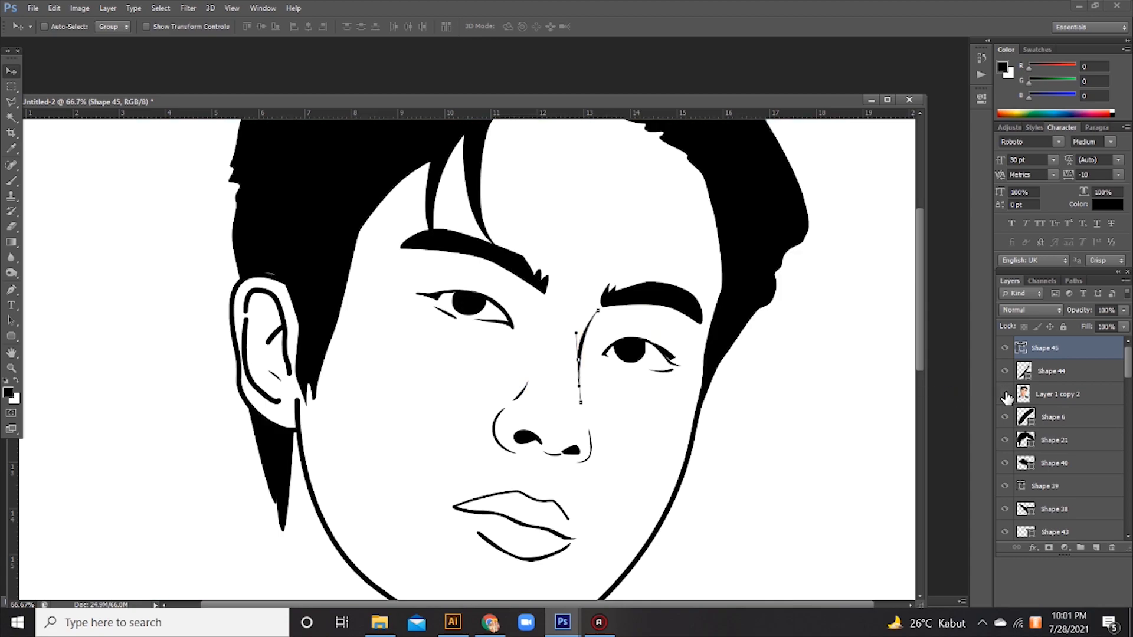
pyautogui.click(1004, 394)
# Select Layer 1 copy 2 and hide the nose bridge curve, Shape 45, to view the whole head
pyautogui.click(1046, 402)
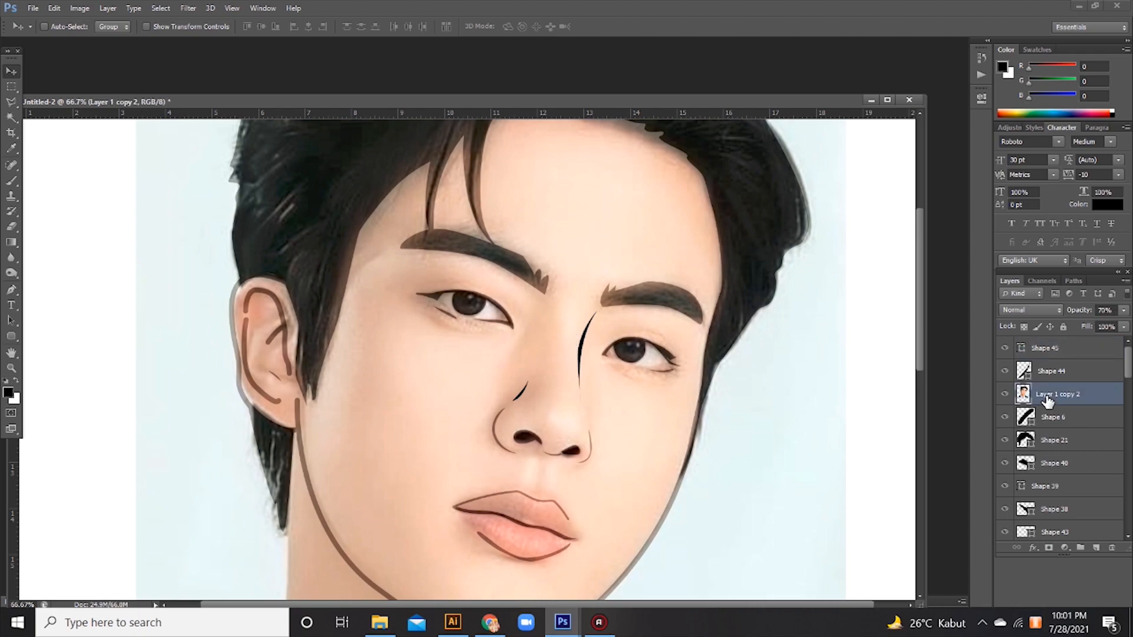
pyautogui.click(1005, 348)
pyautogui.hotkey('ctrl', '-')
pyautogui.hotkey('ctrl', '-')
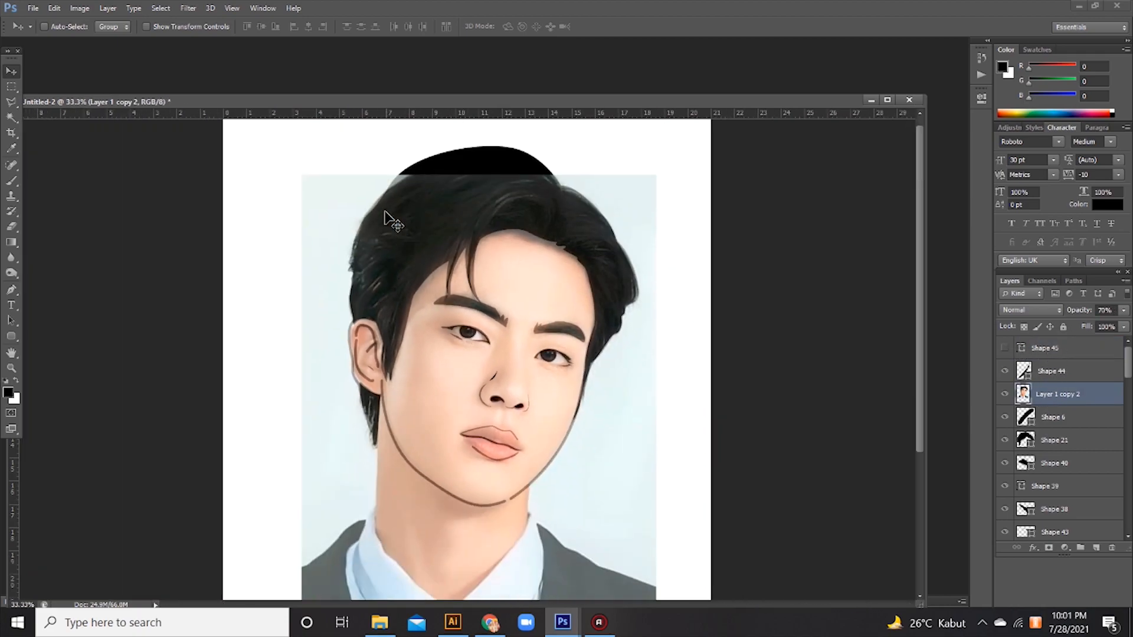
# Start a highlight shape in the hair above the forehead and give it a dark gray fill with no stroke
pyautogui.click(12, 289)
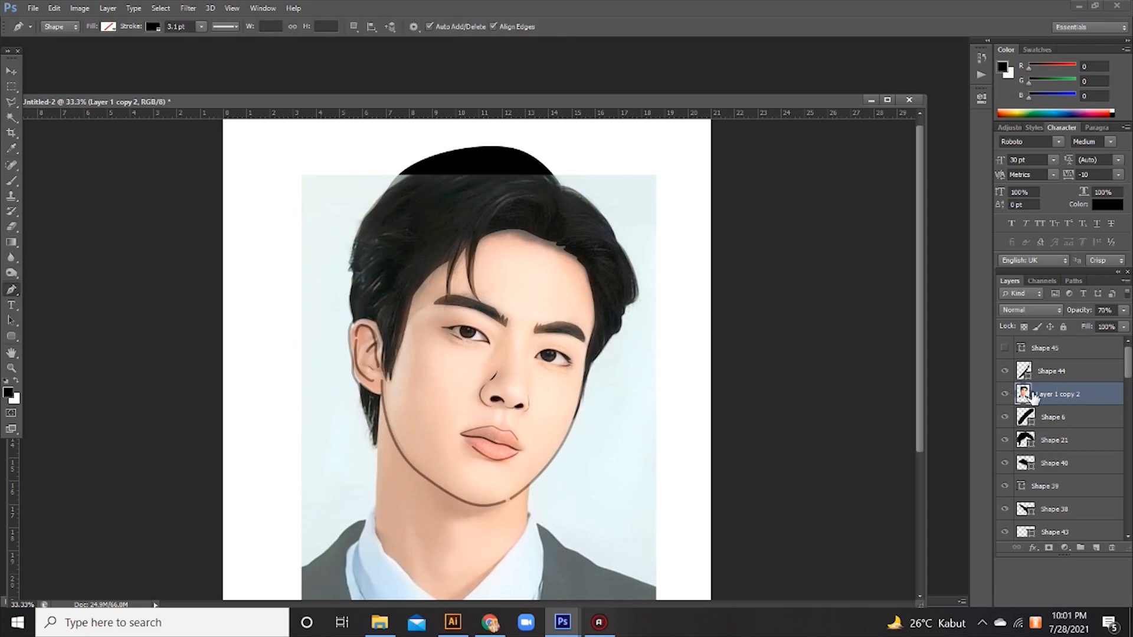
pyautogui.click(544, 215)
pyautogui.moveTo(517, 204)
pyautogui.mouseDown()
pyautogui.moveTo(495, 214)
pyautogui.moveTo(504, 207)
pyautogui.mouseUp()
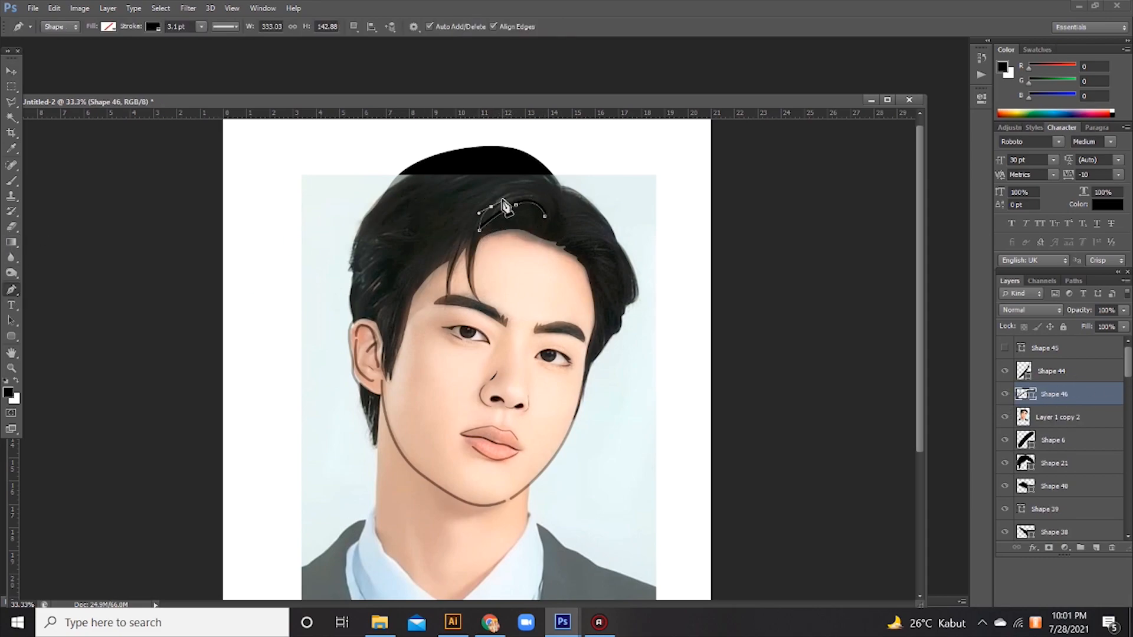
pyautogui.hotkey('ctrl', 'z')
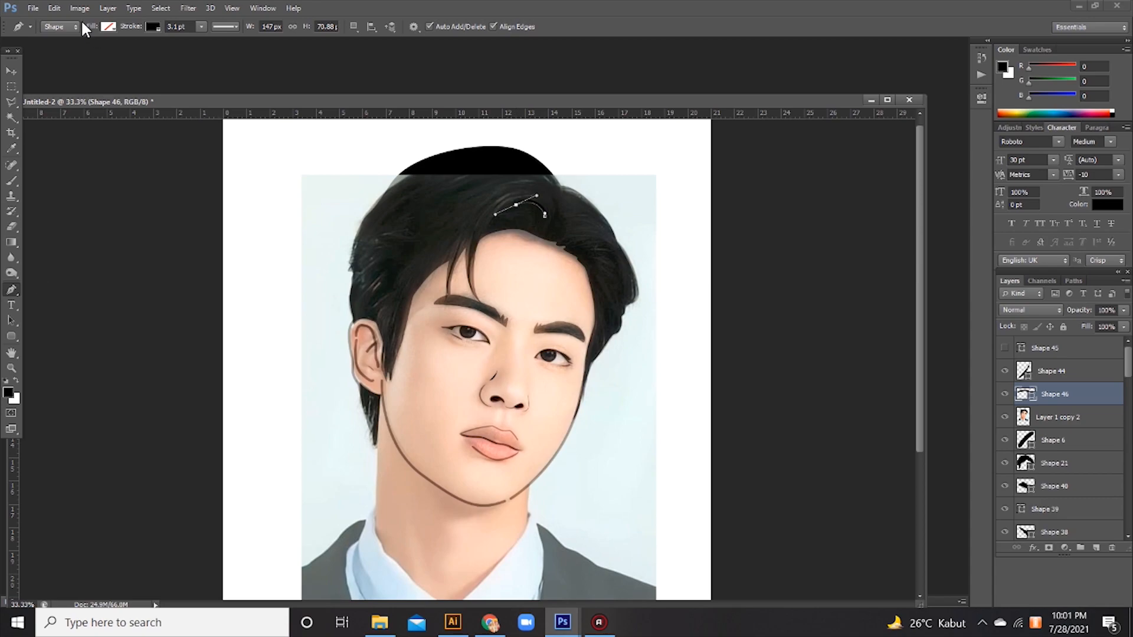
pyautogui.click(106, 27)
pyautogui.click(79, 50)
pyautogui.click(132, 103)
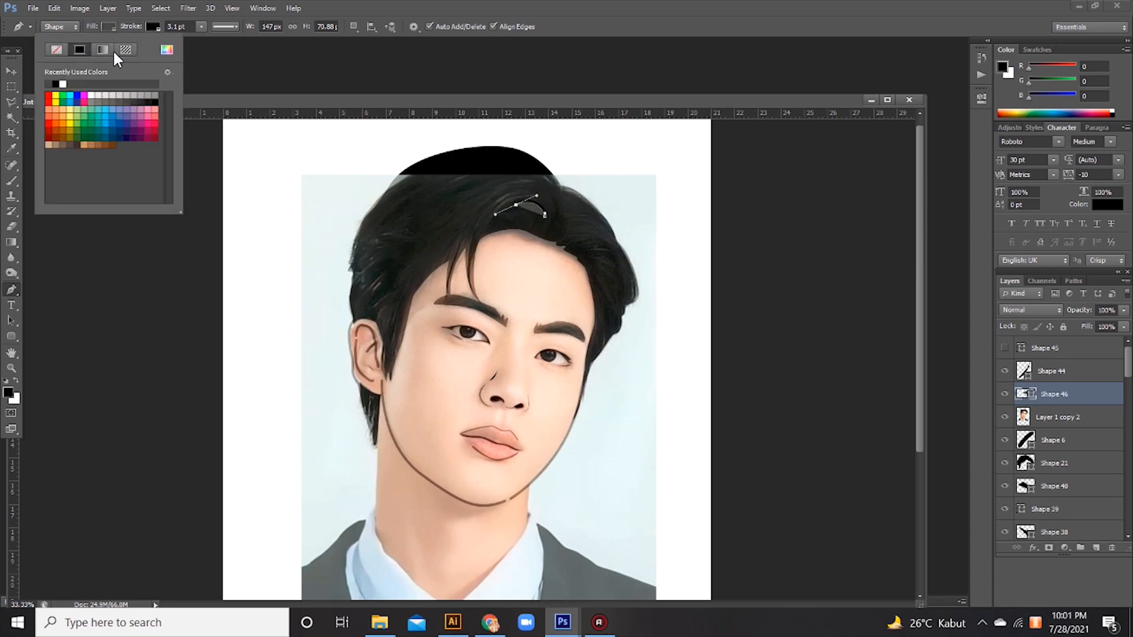
pyautogui.click(152, 26)
pyautogui.click(100, 50)
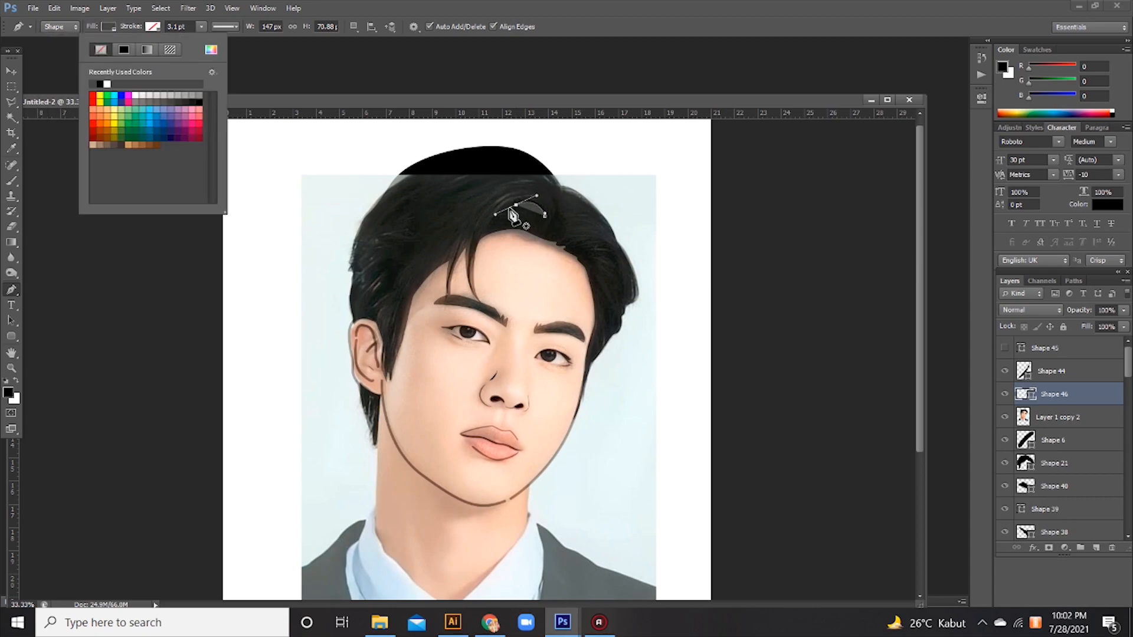
# Extend the hair highlight, Shape 46, into several pointed strands up to the crown and close the path
pyautogui.click(483, 231)
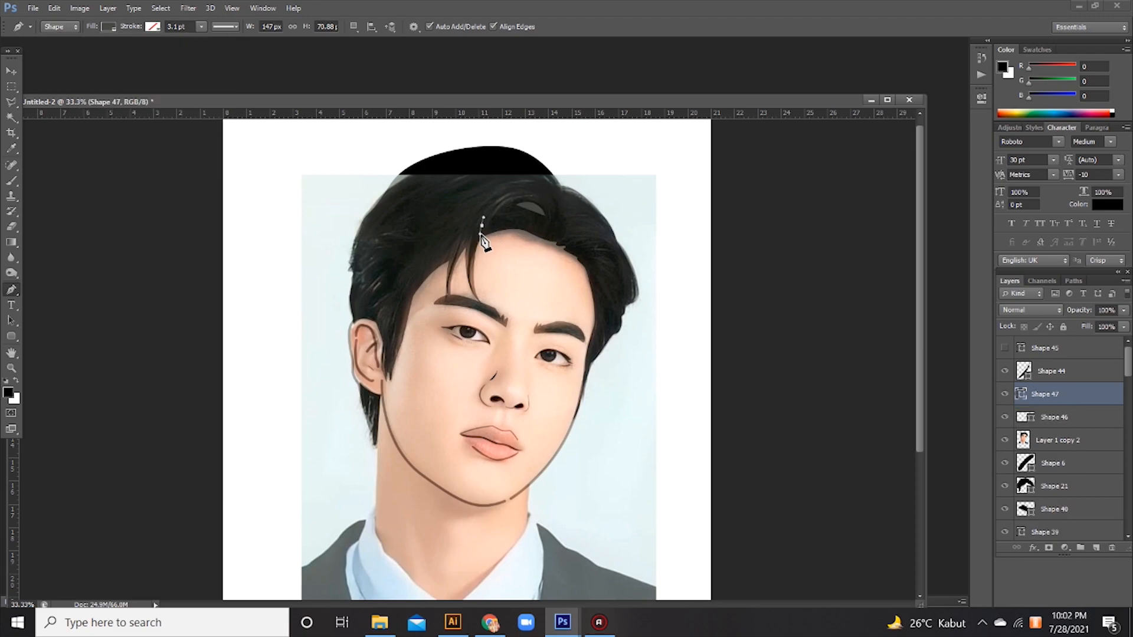
pyautogui.keyDown('alt'); pyautogui.click(515, 205); pyautogui.keyUp('alt')
pyautogui.click(479, 234)
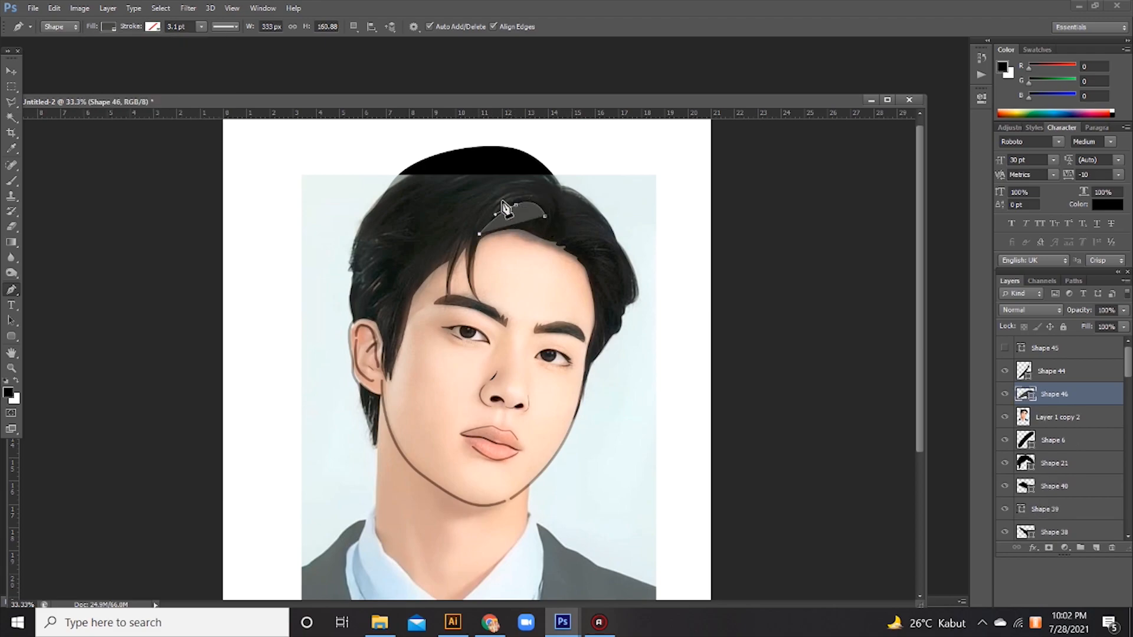
pyautogui.moveTo(511, 199); pyautogui.dragTo(529, 192)
pyautogui.moveTo(482, 199); pyautogui.dragTo(521, 172)
pyautogui.click(467, 191)
pyautogui.moveTo(489, 164); pyautogui.dragTo(535, 173)
pyautogui.click(544, 216)
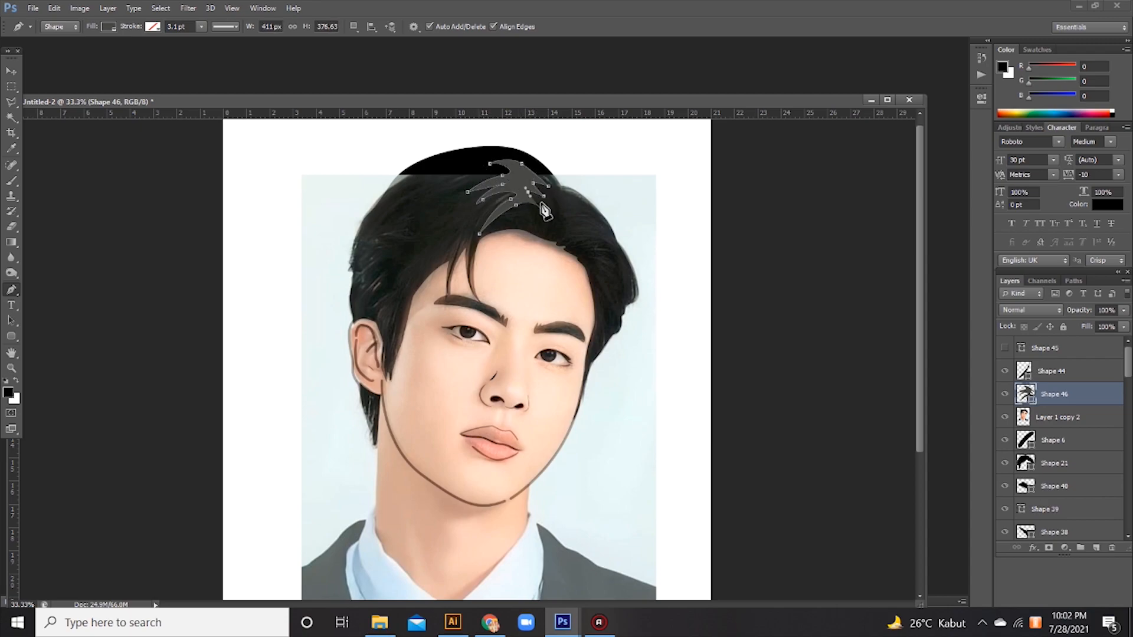
# Draw a closed jagged dark gray highlight in the hair on the right side of the parting
pyautogui.click(588, 209)
pyautogui.click(574, 206)
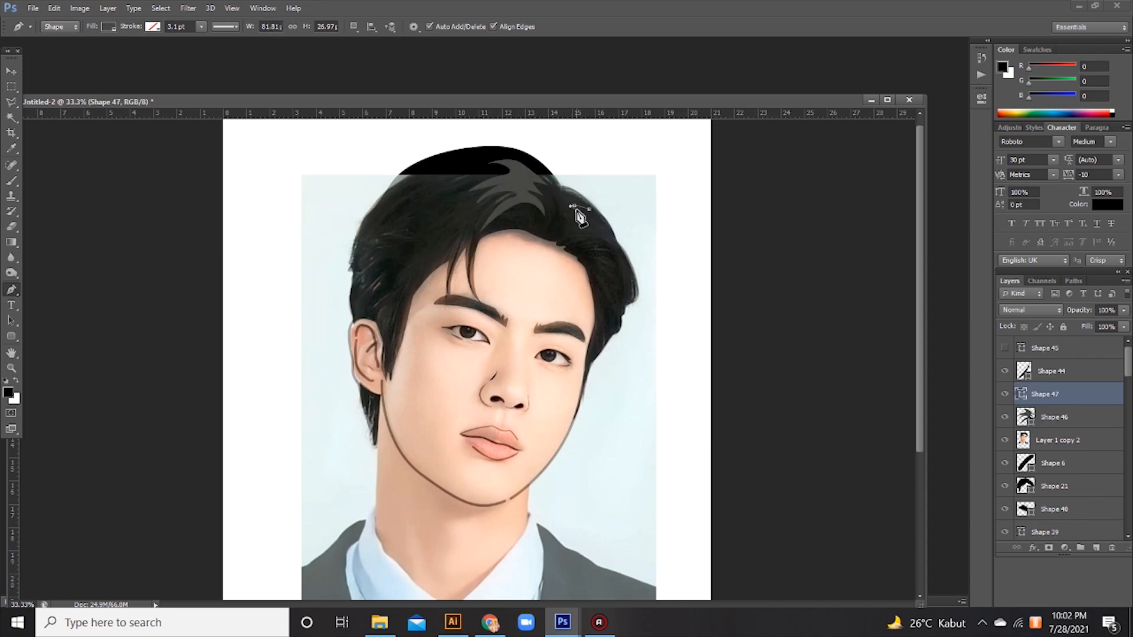
pyautogui.click(577, 210)
pyautogui.click(565, 216)
pyautogui.click(577, 220)
pyautogui.click(565, 229)
pyautogui.click(567, 238)
pyautogui.click(578, 238)
pyautogui.click(574, 243)
pyautogui.moveTo(613, 241); pyautogui.dragTo(594, 228)
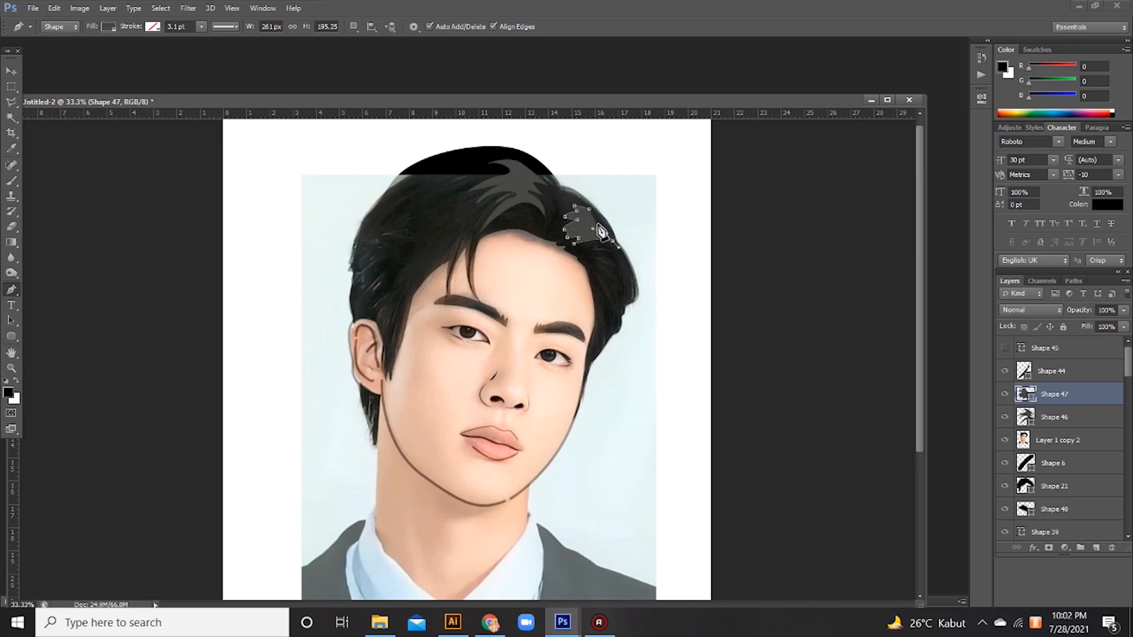
pyautogui.click(588, 209)
# Draw a small pointed dark gray highlight in the hair above the ear
pyautogui.click(357, 260)
pyautogui.moveTo(378, 248); pyautogui.dragTo(372, 271)
pyautogui.click(364, 264)
pyautogui.moveTo(357, 284); pyautogui.dragTo(353, 252)
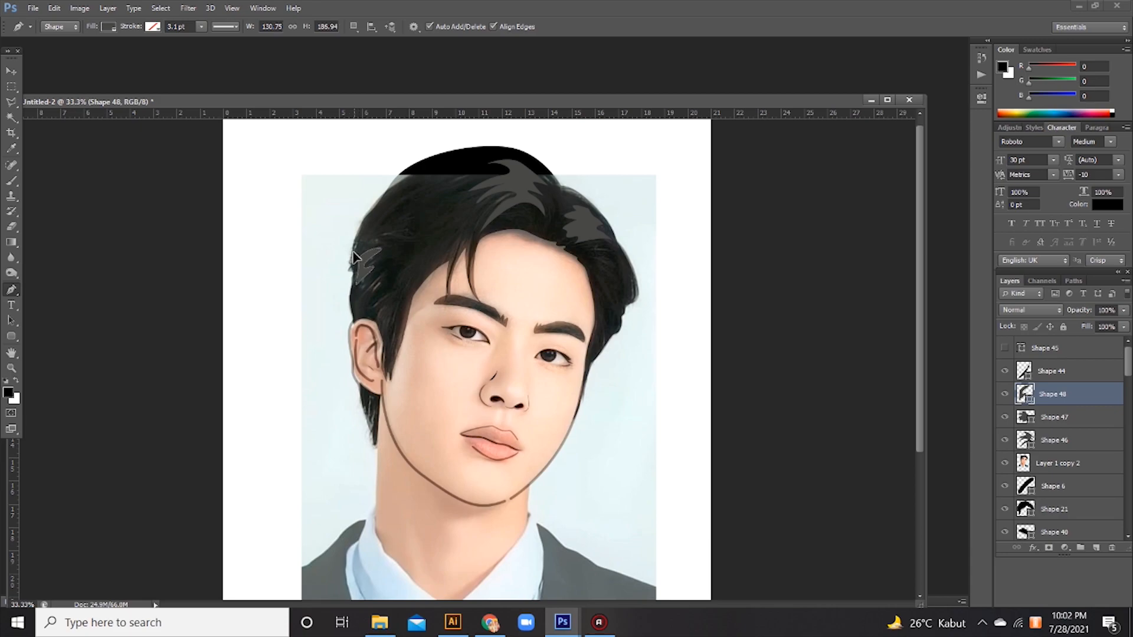
# Hide Layer 1 copy 2 and draw thin dark gray highlights on the hair strands falling over the forehead
pyautogui.click(1004, 464)
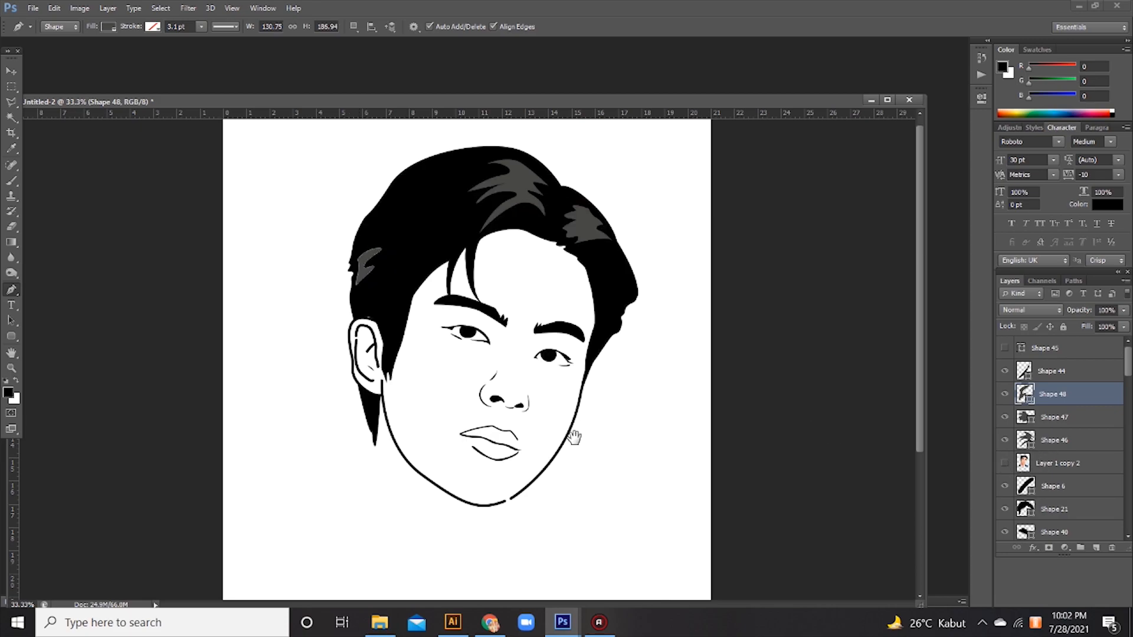
pyautogui.moveTo(574, 437); pyautogui.dragTo(631, 386)
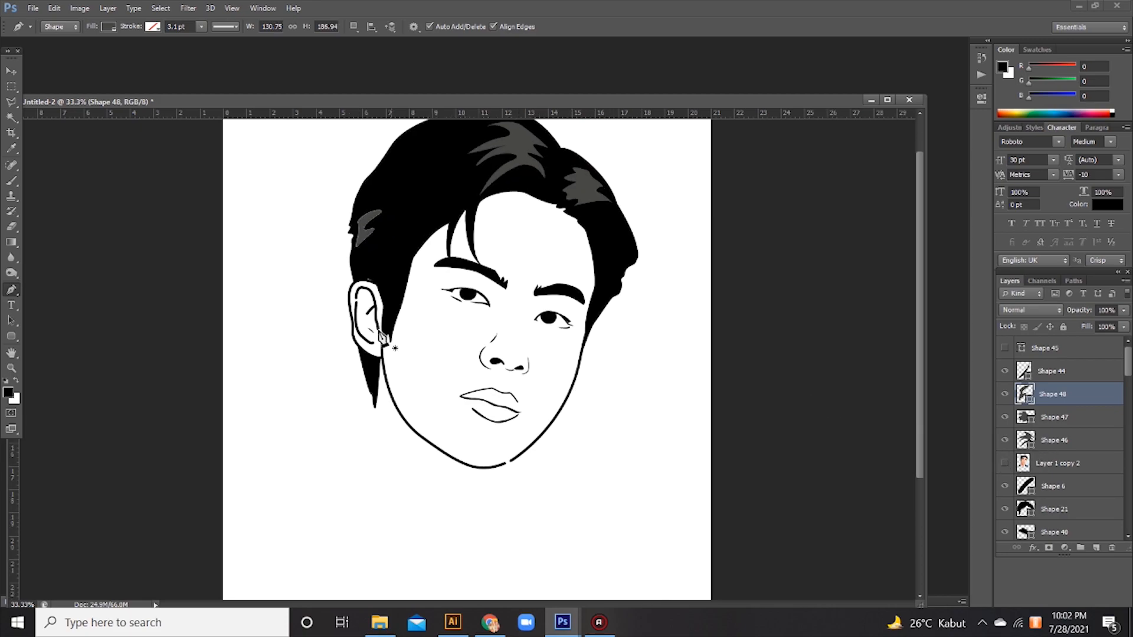
pyautogui.moveTo(454, 227); pyautogui.dragTo(470, 293)
pyautogui.click(466, 223)
pyautogui.click(466, 223)
pyautogui.click(476, 233)
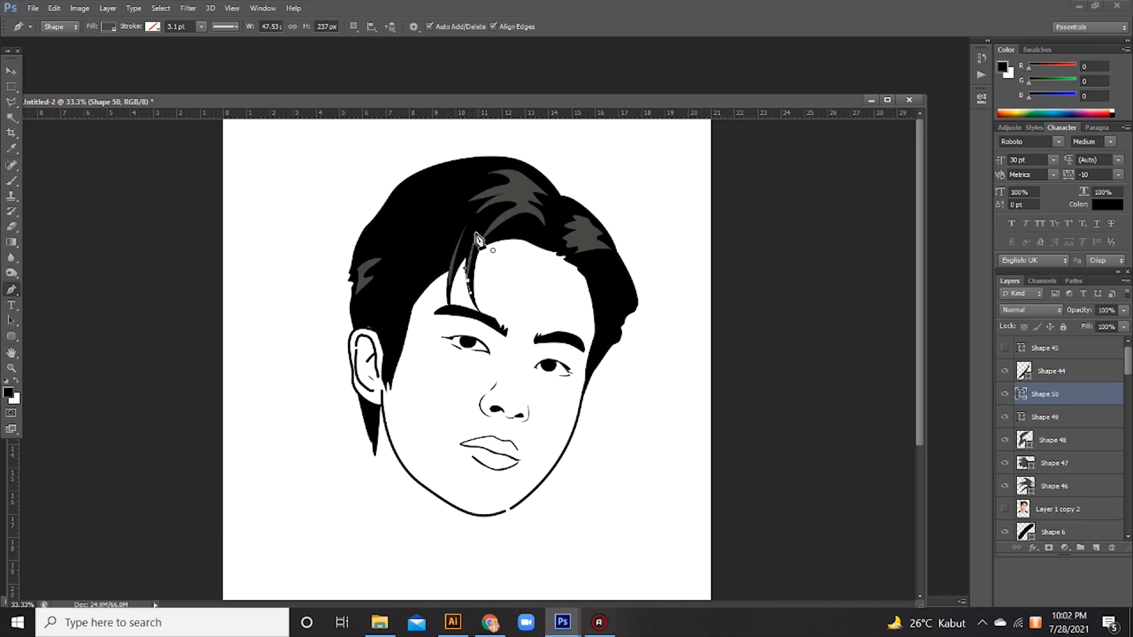
# Close the forelock highlight, show Layer 1 copy 2 and draw a thin pointed dark gray highlight in the hair at the right temple
pyautogui.click(476, 234)
pyautogui.click(1004, 510)
pyautogui.click(596, 271)
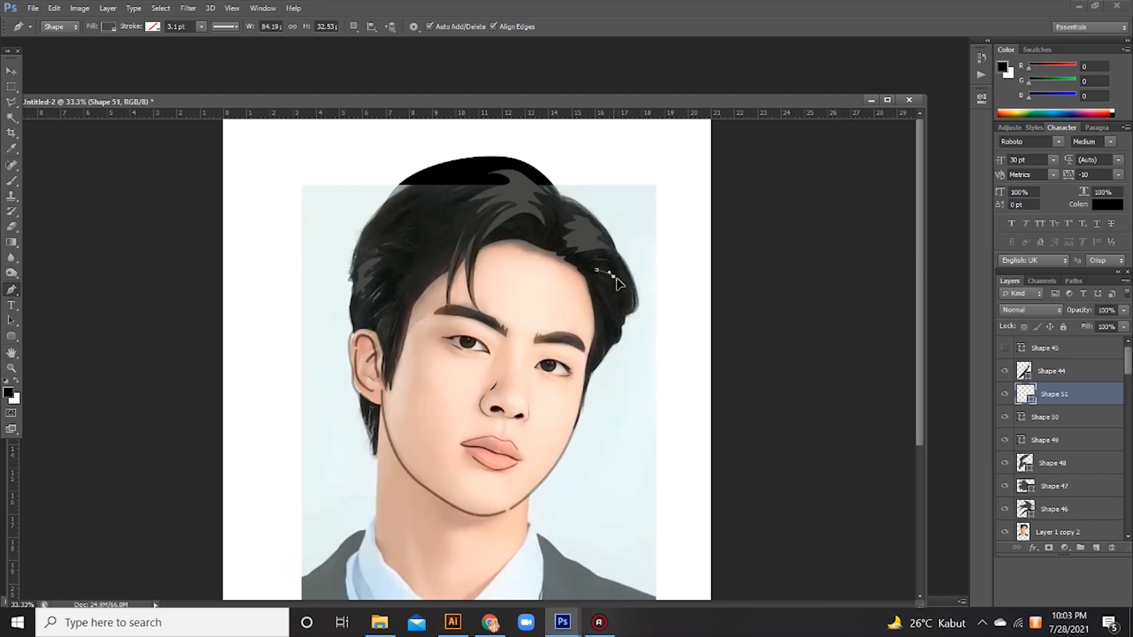
pyautogui.click(616, 321)
pyautogui.click(596, 273)
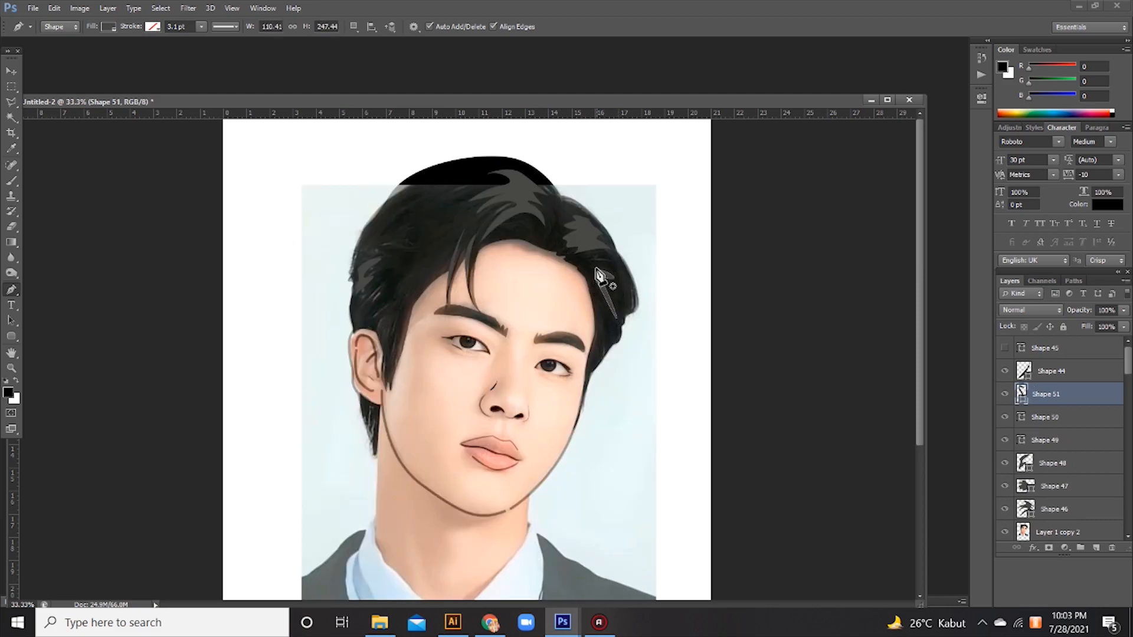
# Draw a thin forked dark gray highlight along the upper left of the crown and hide Layer 1 copy 2
pyautogui.click(455, 174)
pyautogui.moveTo(401, 210); pyautogui.dragTo(385, 229)
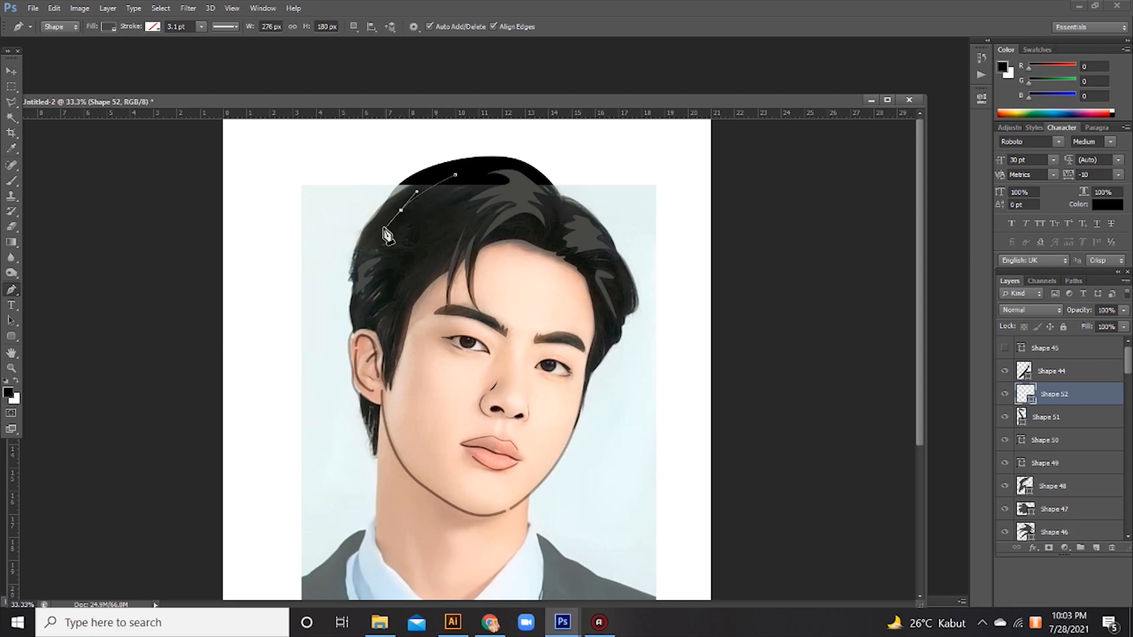
pyautogui.click(427, 183)
pyautogui.click(403, 195)
pyautogui.moveTo(454, 174); pyautogui.dragTo(465, 176)
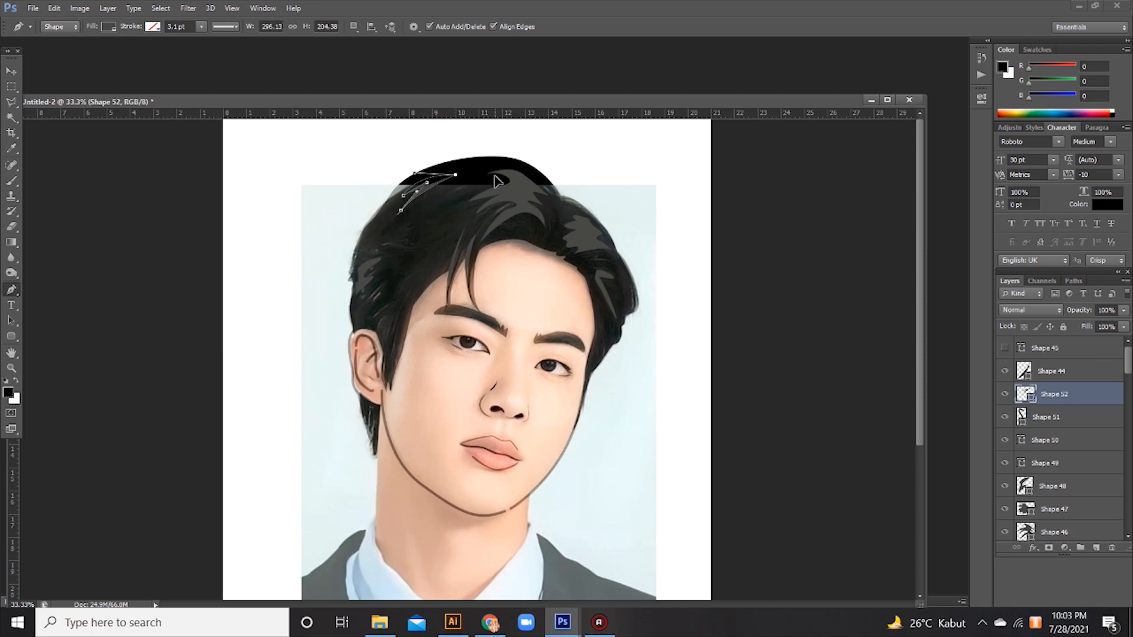
pyautogui.press('v')
pyautogui.scroll(-2, 619, 404)
pyautogui.scroll(-3, 1038, 394)
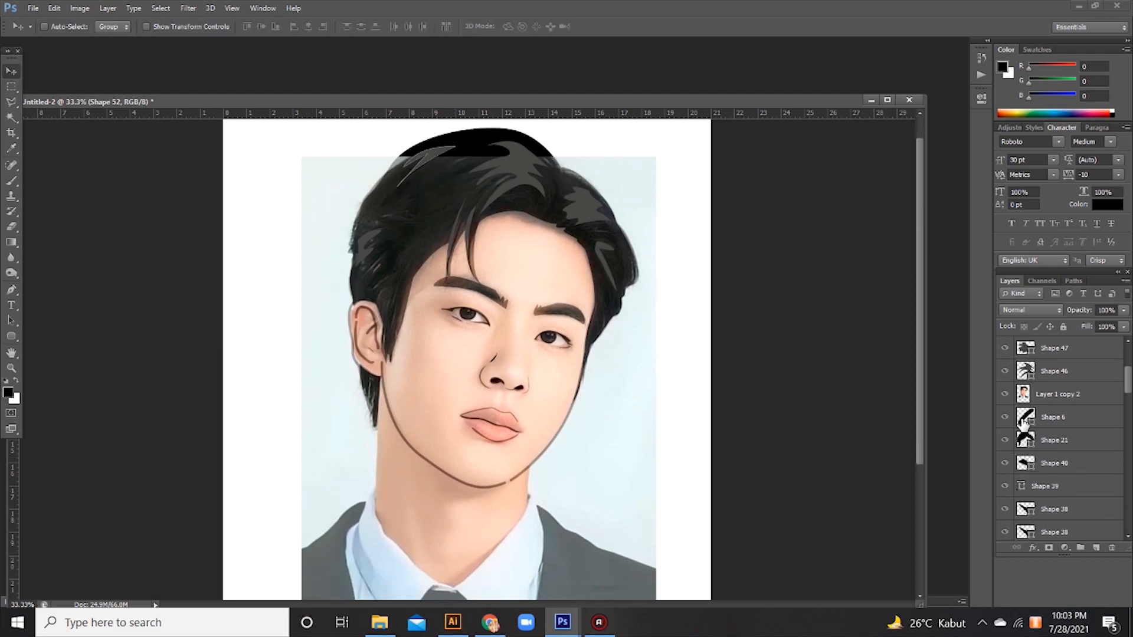
pyautogui.click(1004, 395)
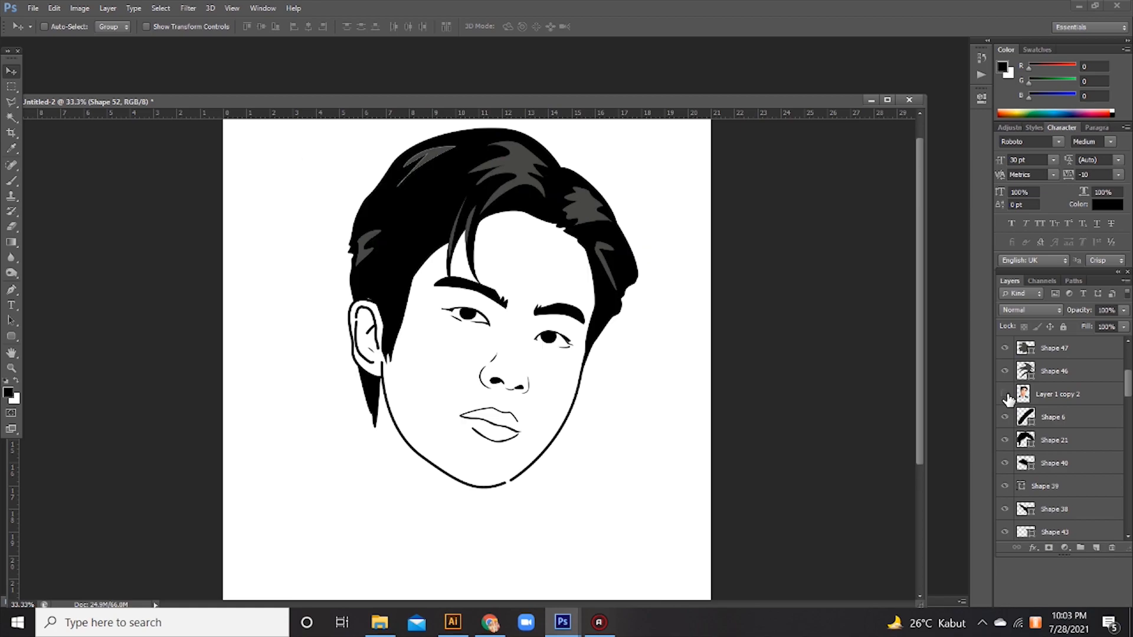
# Draw a slender dark gray highlight in the hair along the left hairline, running from the forehead strands toward the ear
pyautogui.click(11, 290)
pyautogui.click(384, 283)
pyautogui.moveTo(436, 237); pyautogui.dragTo(448, 231)
pyautogui.moveTo(385, 284); pyautogui.dragTo(366, 294)
pyautogui.press('Return')
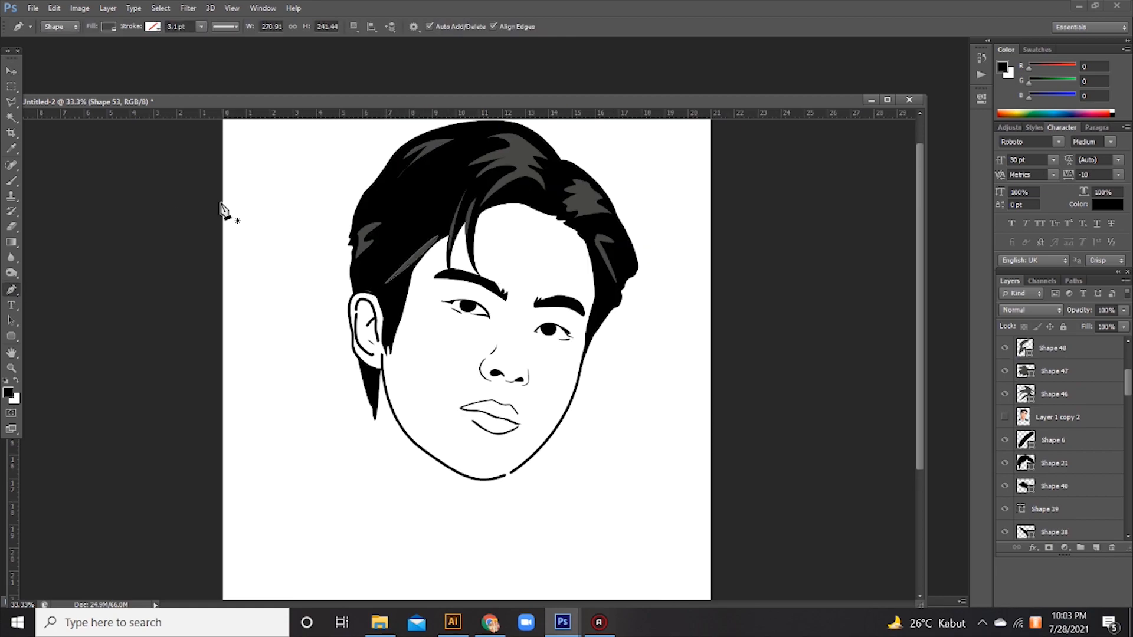
pyautogui.click(11, 70)
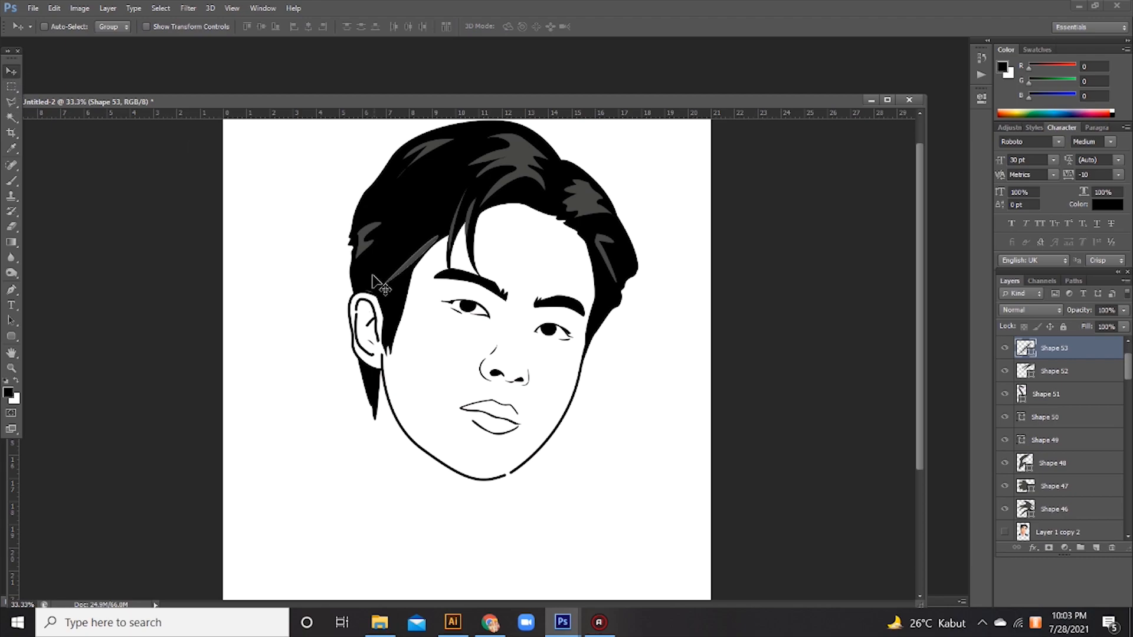
pyautogui.keyDown('ctrl'); pyautogui.click(367, 293); pyautogui.keyUp('ctrl')
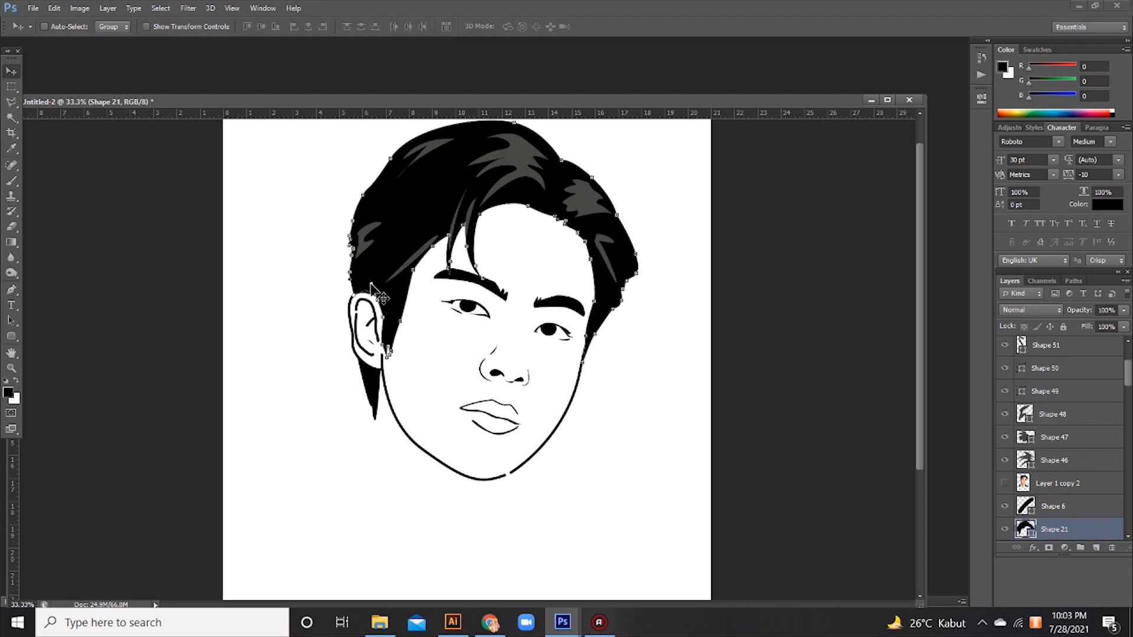
pyautogui.moveTo(371, 288); pyautogui.dragTo(371, 284)
pyautogui.hotkey('ctrl', 'z')
pyautogui.rightClick(295, 368)
pyautogui.click(313, 377)
pyautogui.moveTo(526, 389); pyautogui.dragTo(517, 379)
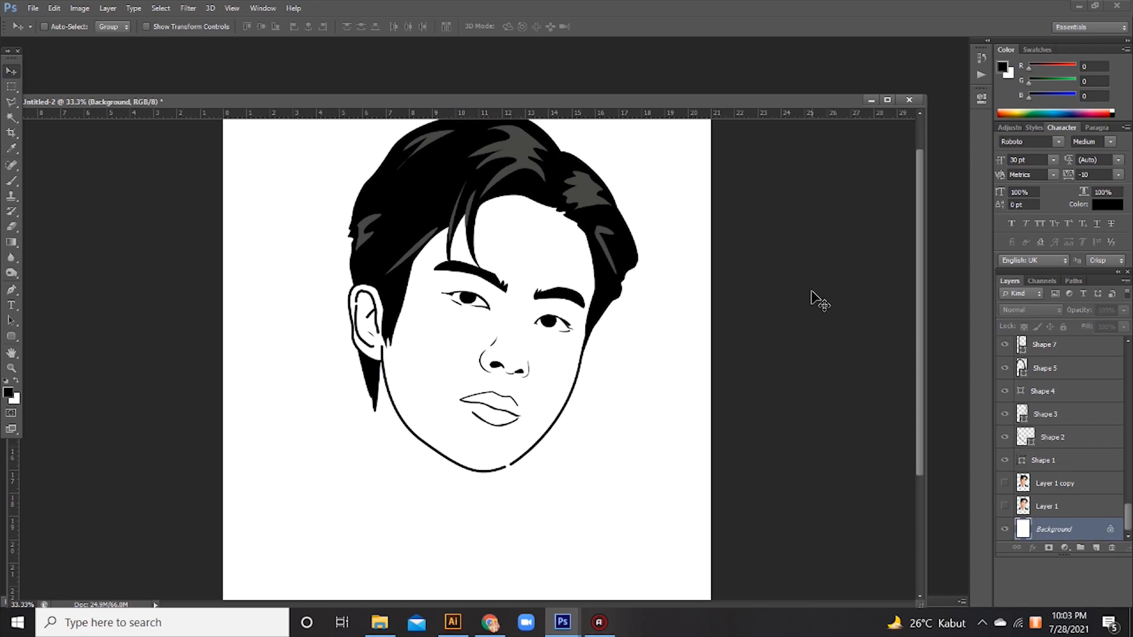
pyautogui.moveTo(744, 325); pyautogui.dragTo(657, 405)
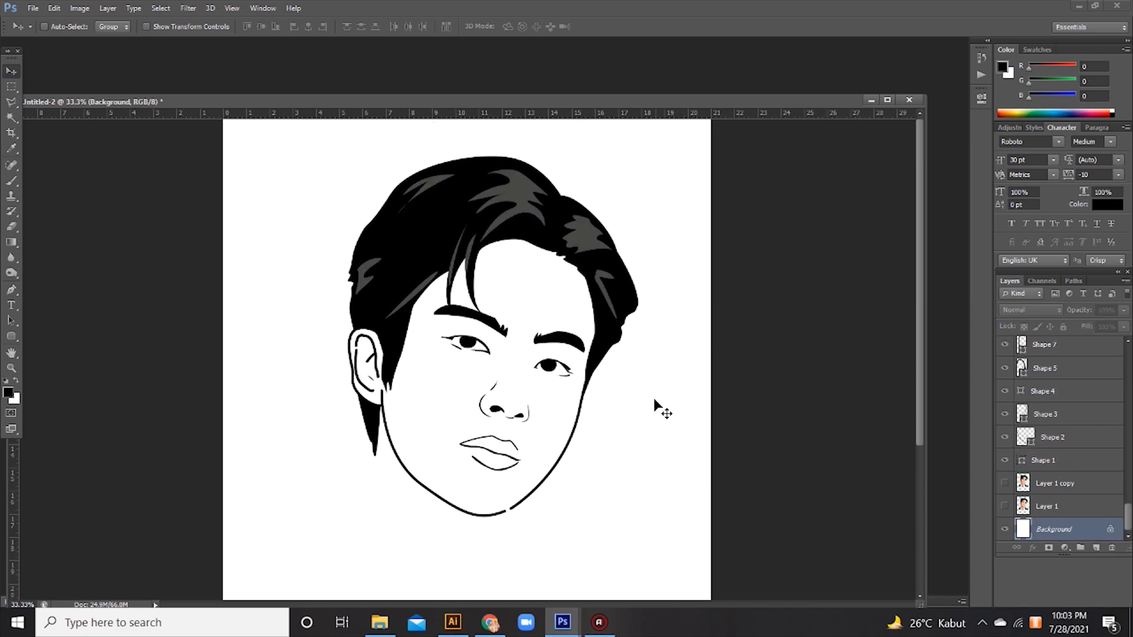
# On a new layer above Layer 1, fill a rectangular selection around the head with light teal, deselect it and hide Layer 1
pyautogui.click(1047, 506)
pyautogui.click(1004, 505)
pyautogui.press('m')
pyautogui.moveTo(294, 142); pyautogui.dragTo(655, 579)
pyautogui.hotkey('ctrl', 'shift', 'alt', 'n')
pyautogui.hotkey('alt', 'BackSpace')
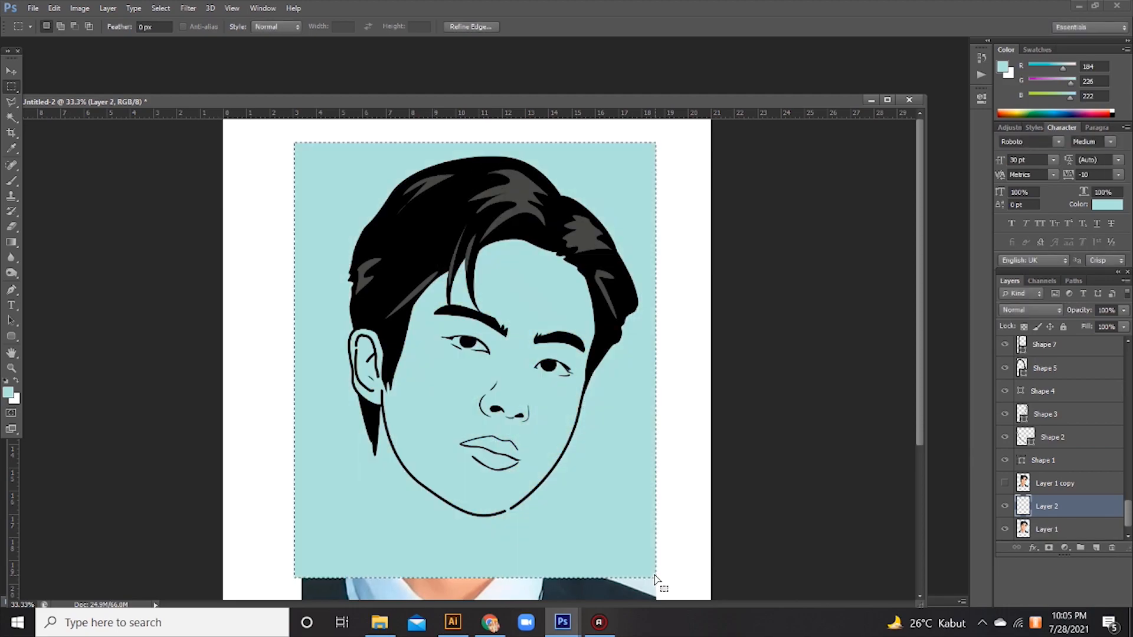
pyautogui.hotkey('ctrl', 'd')
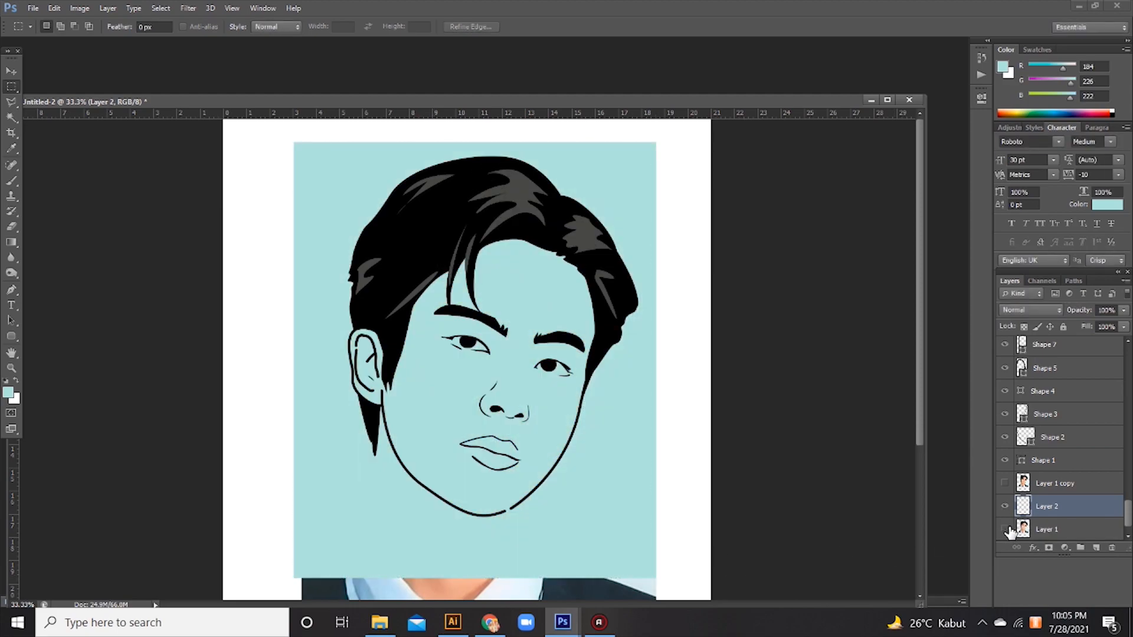
pyautogui.click(1005, 529)
# Start the face shape above the ear on a new layer over Layer 2, with no fill, no stroke and the Pen tool in Path mode
pyautogui.click(11, 289)
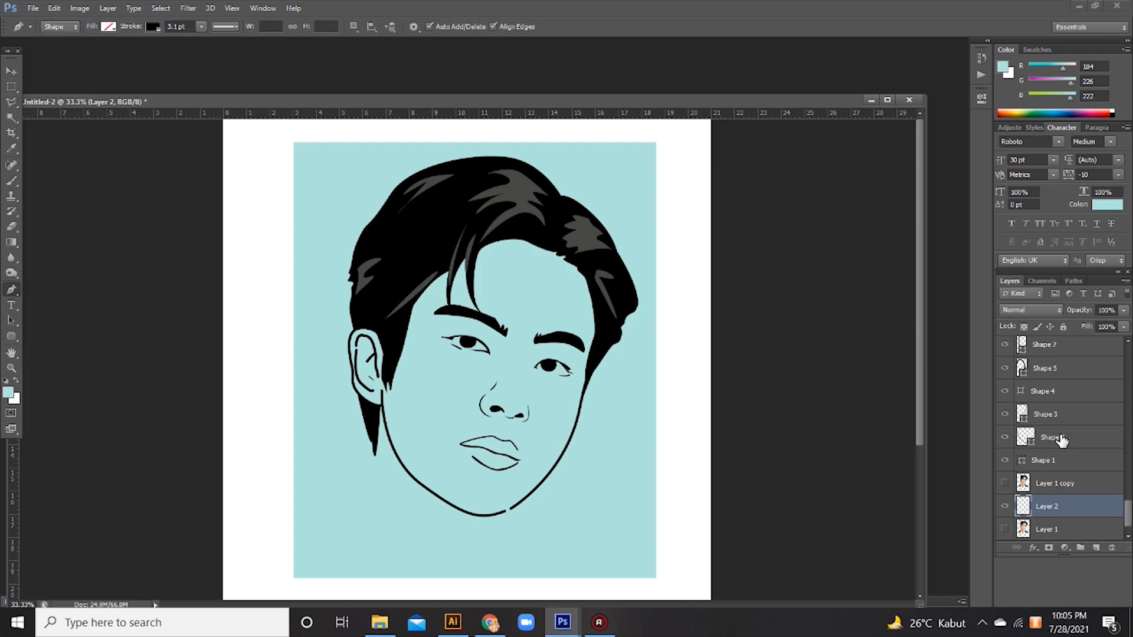
pyautogui.scroll(-1, 1071, 472)
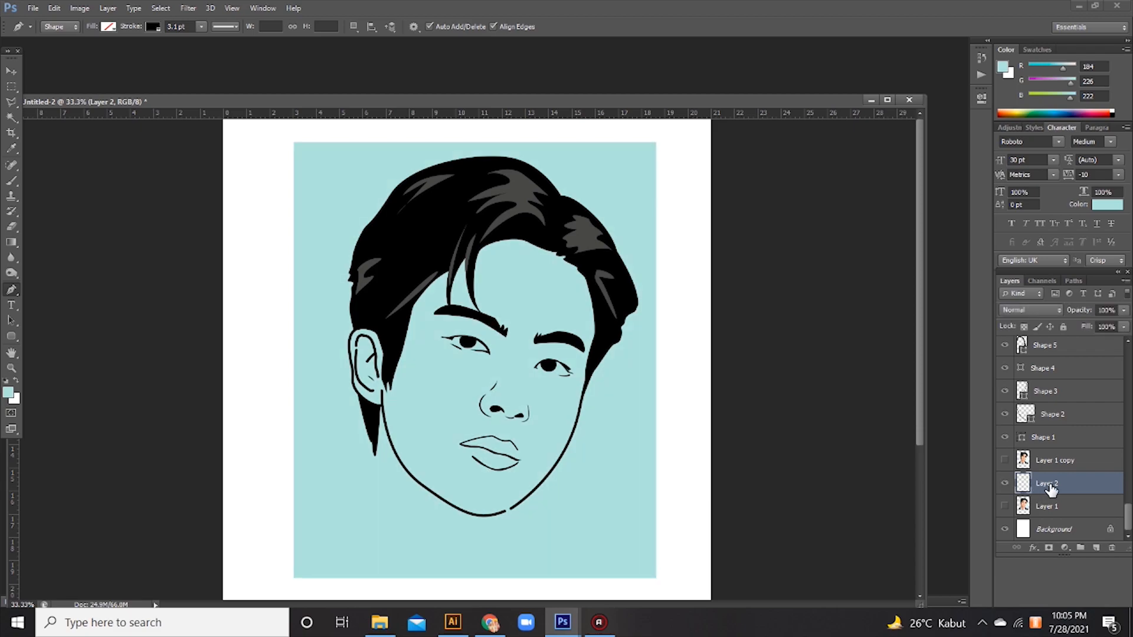
pyautogui.hotkey('ctrl', 'shift', 'n')
pyautogui.press('Return')
pyautogui.click(371, 319)
pyautogui.moveTo(347, 344); pyautogui.dragTo(348, 357)
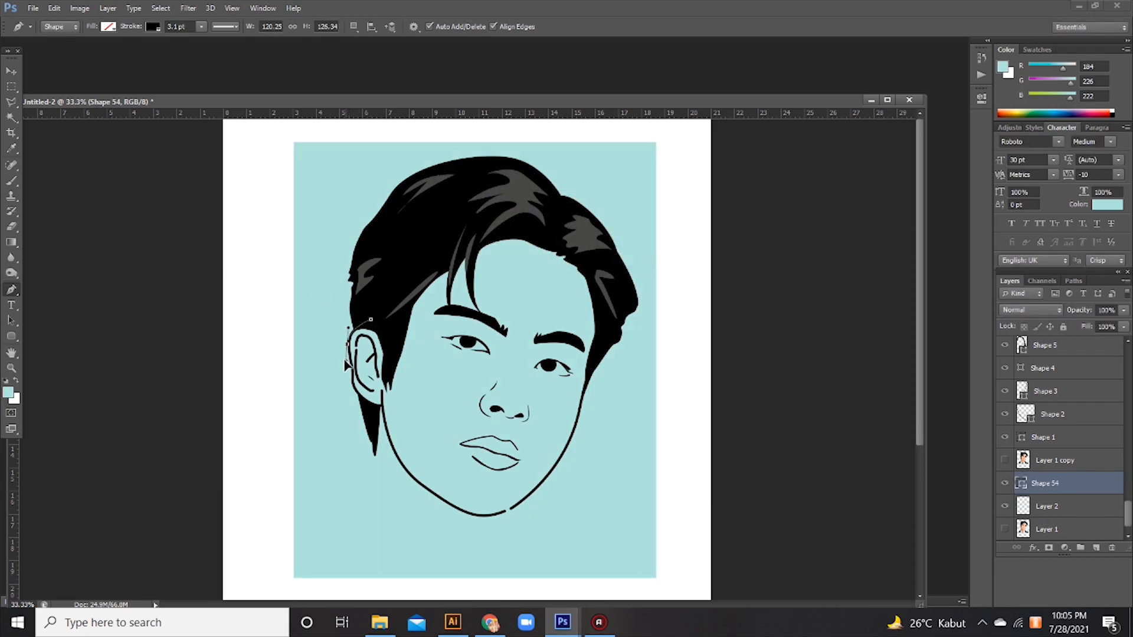
pyautogui.hotkey('ctrl', 'z')
pyautogui.click(153, 26)
pyautogui.click(100, 49)
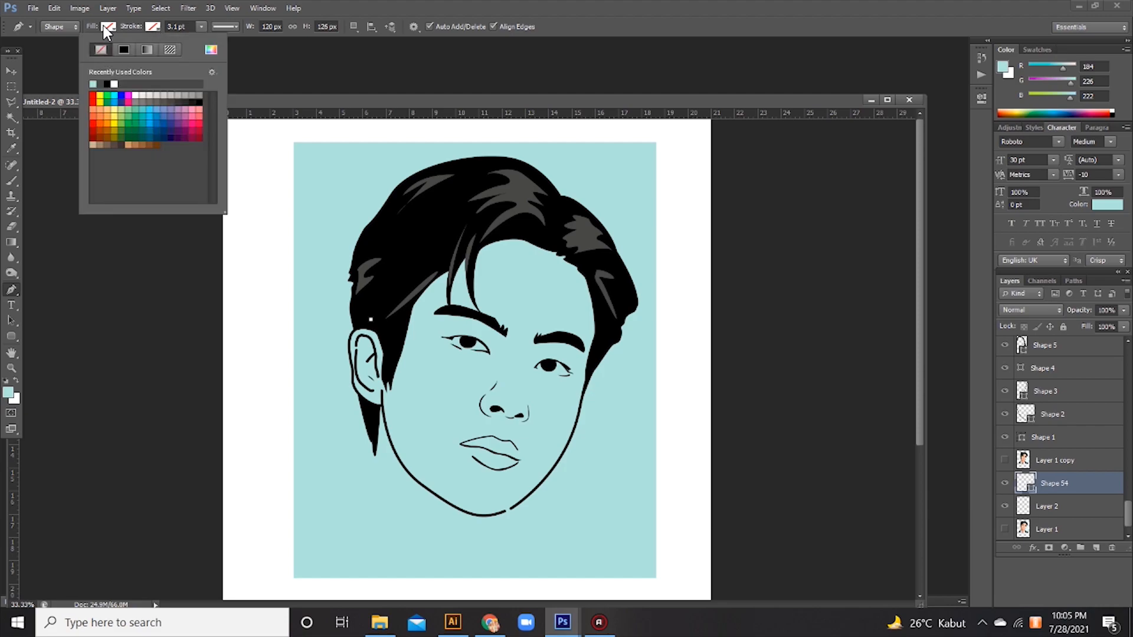
pyautogui.click(72, 27)
pyautogui.click(65, 51)
# Trace the face path around the ear, along the jaw and cheek, up under the hair, and close it above the ear
pyautogui.click(353, 331)
pyautogui.moveTo(351, 365); pyautogui.dragTo(356, 376)
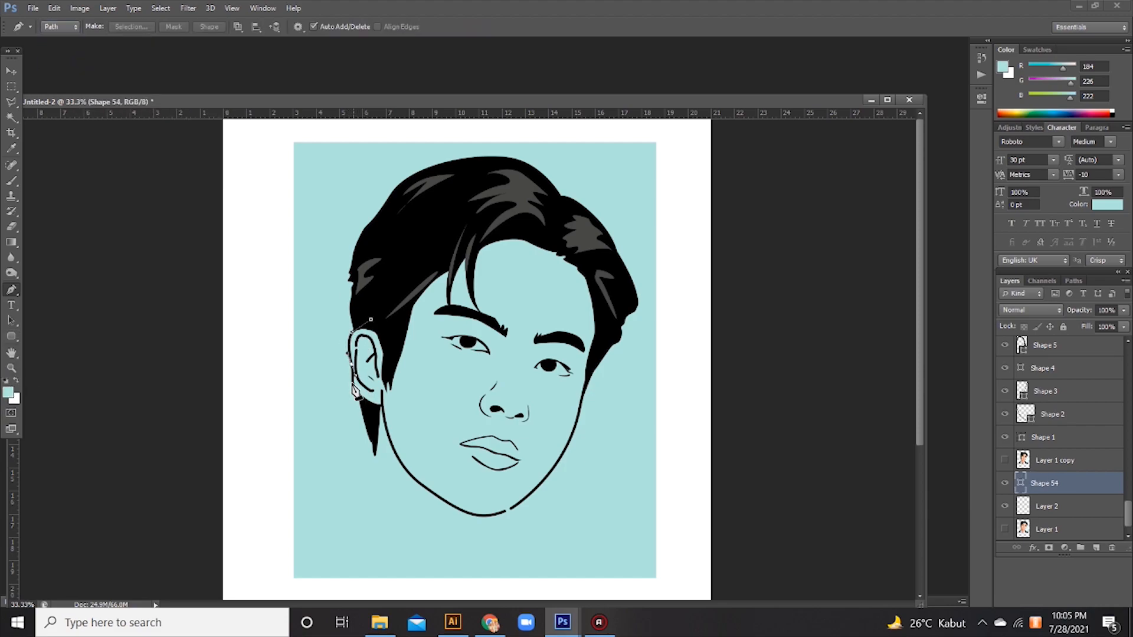
pyautogui.click(353, 388)
pyautogui.click(373, 404)
pyautogui.click(381, 407)
pyautogui.moveTo(430, 490); pyautogui.dragTo(539, 490)
pyautogui.moveTo(584, 391); pyautogui.dragTo(588, 337)
pyautogui.click(601, 330)
pyautogui.moveTo(576, 254); pyautogui.dragTo(551, 237)
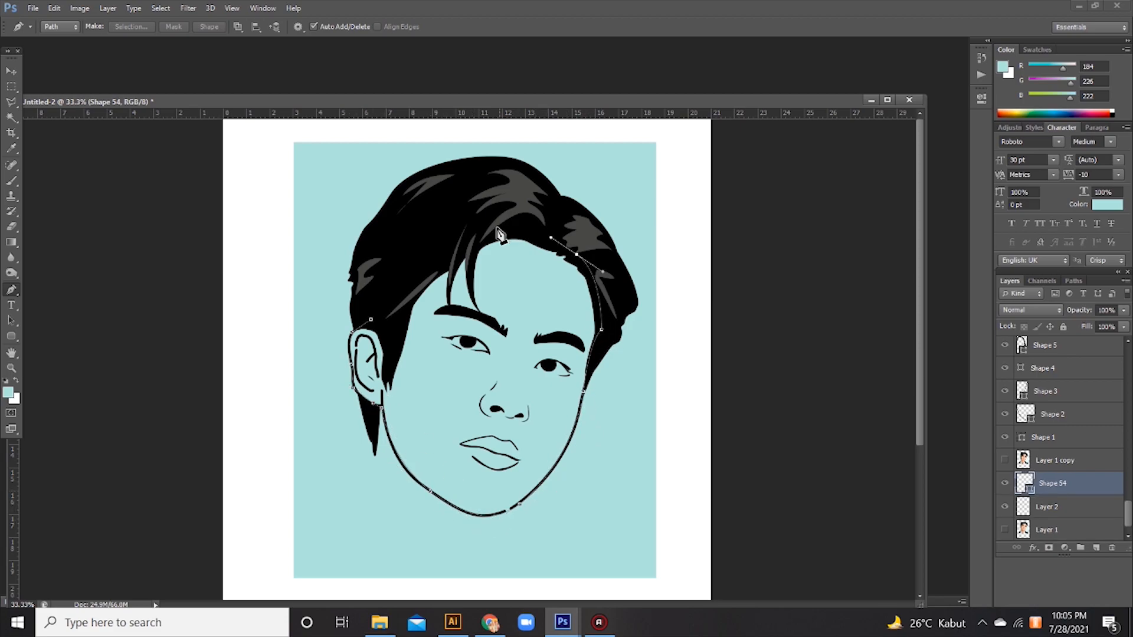
pyautogui.click(499, 235)
pyautogui.click(371, 319)
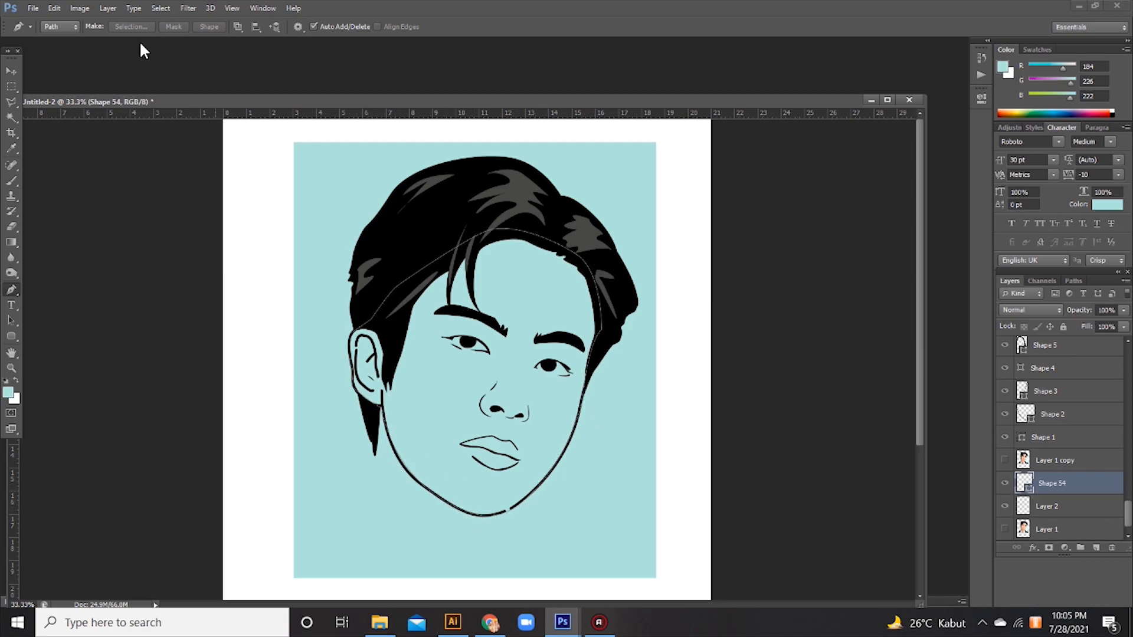
# Make a selection from the face path and set the foreground color to light peach, RGB 251, 221, 179
pyautogui.rightClick(557, 390)
pyautogui.click(619, 147)
pyautogui.click(649, 177)
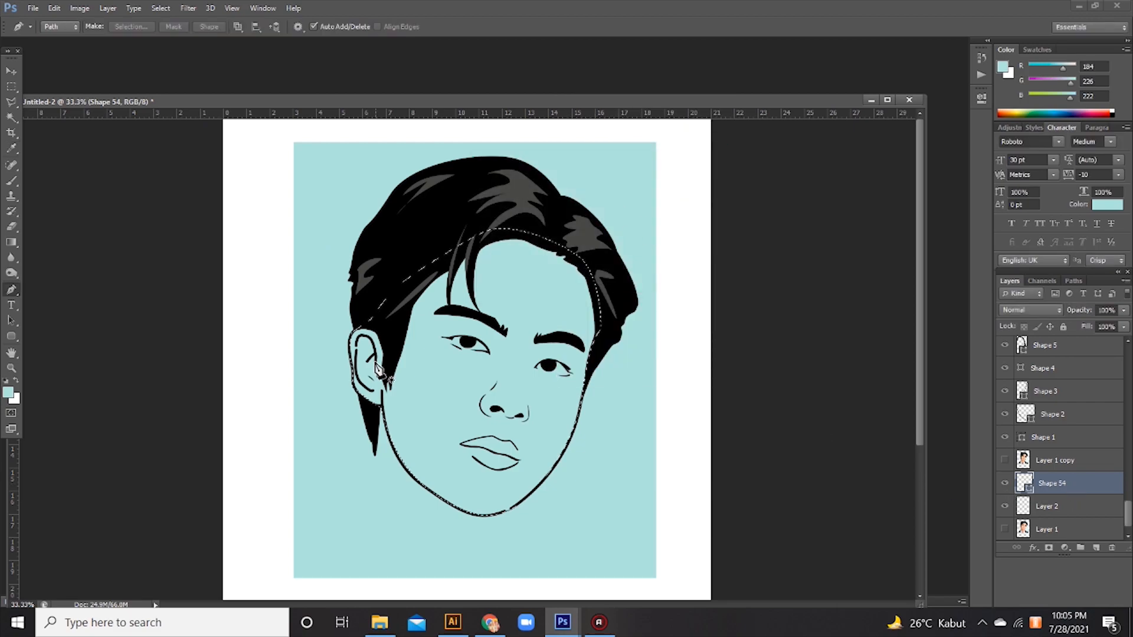
pyautogui.click(8, 392)
pyautogui.moveTo(833, 530); pyautogui.dragTo(835, 547)
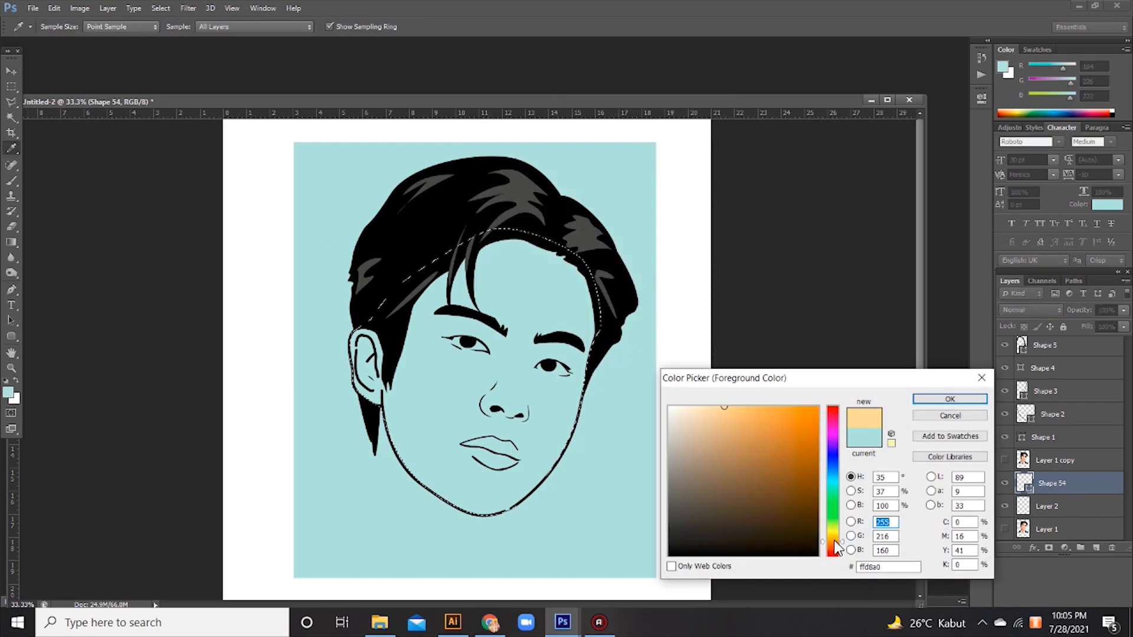
pyautogui.click(713, 411)
pyautogui.click(929, 400)
pyautogui.press('p')
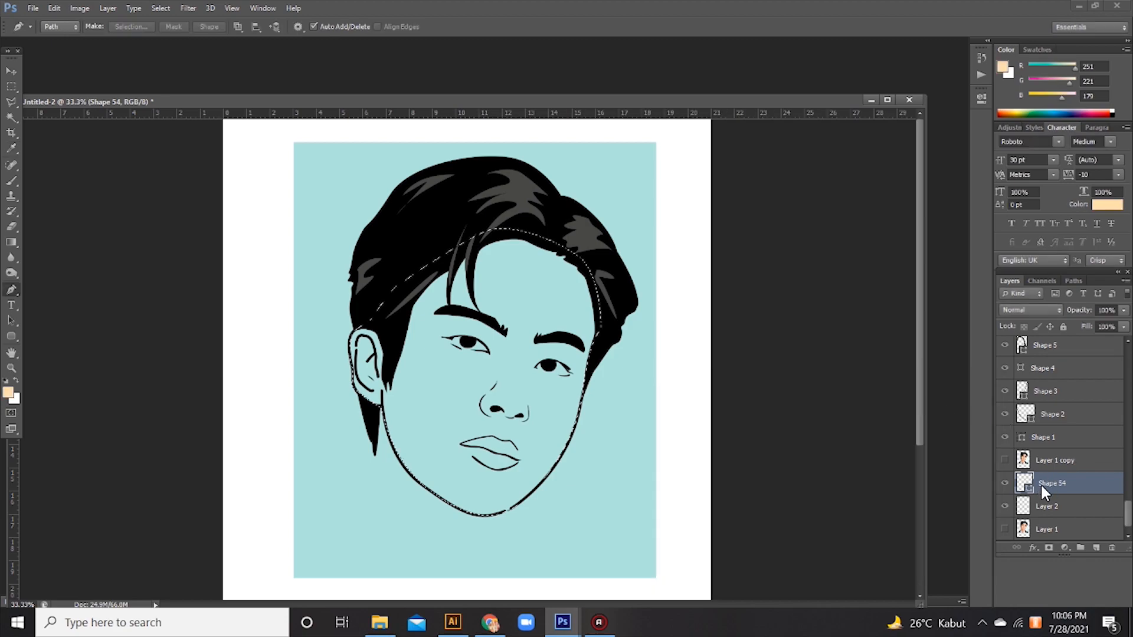
# Switch the Pen tool to Shape mode, fill the face shape with the light peach color and deselect
pyautogui.click(62, 26)
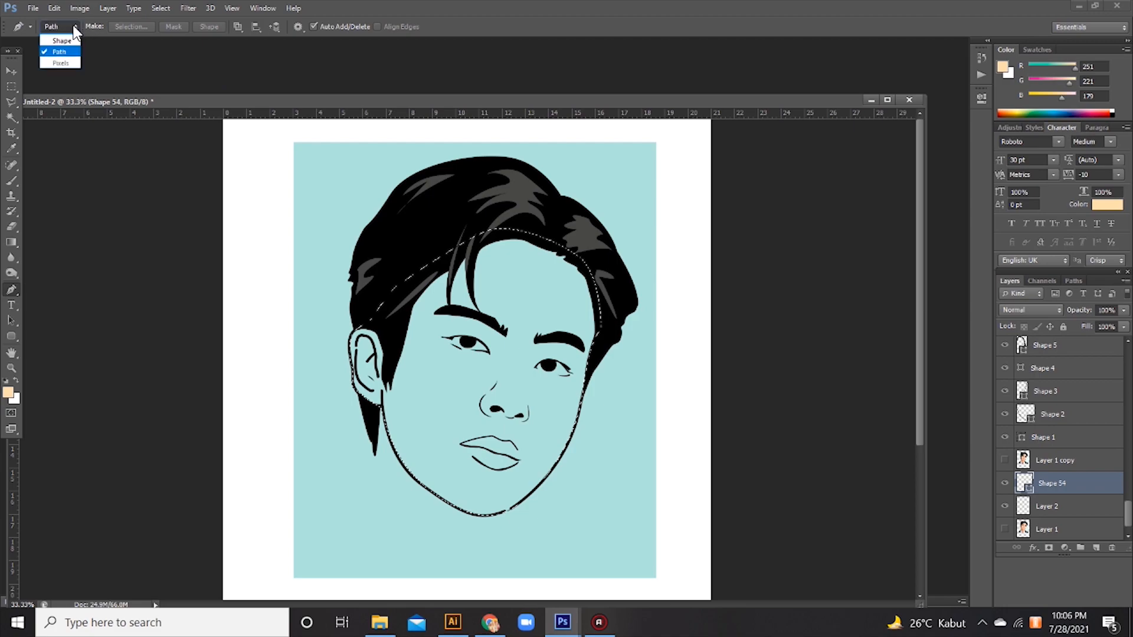
pyautogui.click(59, 37)
pyautogui.click(108, 27)
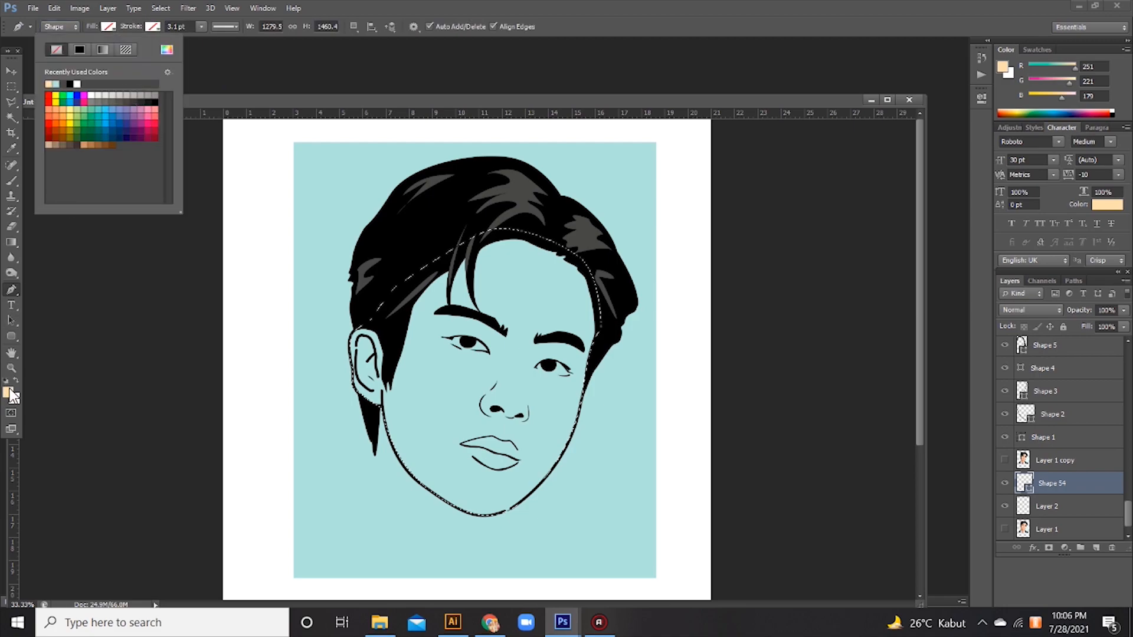
pyautogui.click(53, 83)
pyautogui.press('v')
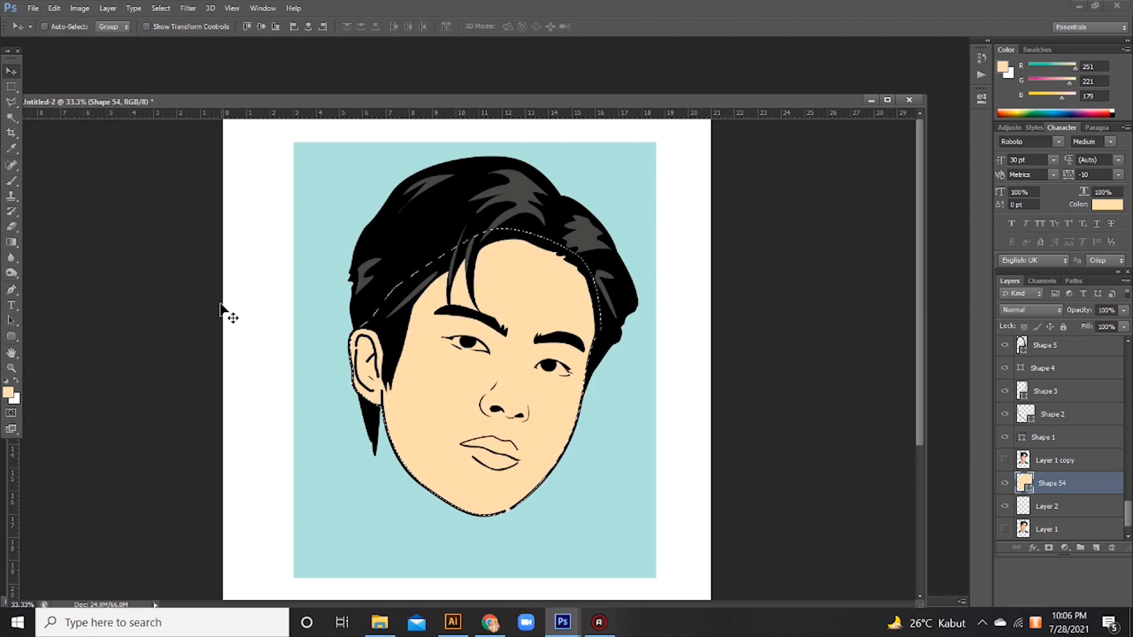
pyautogui.hotkey('ctrl', 'd')
# Trace a shape around the outline of both lips
pyautogui.press('p')
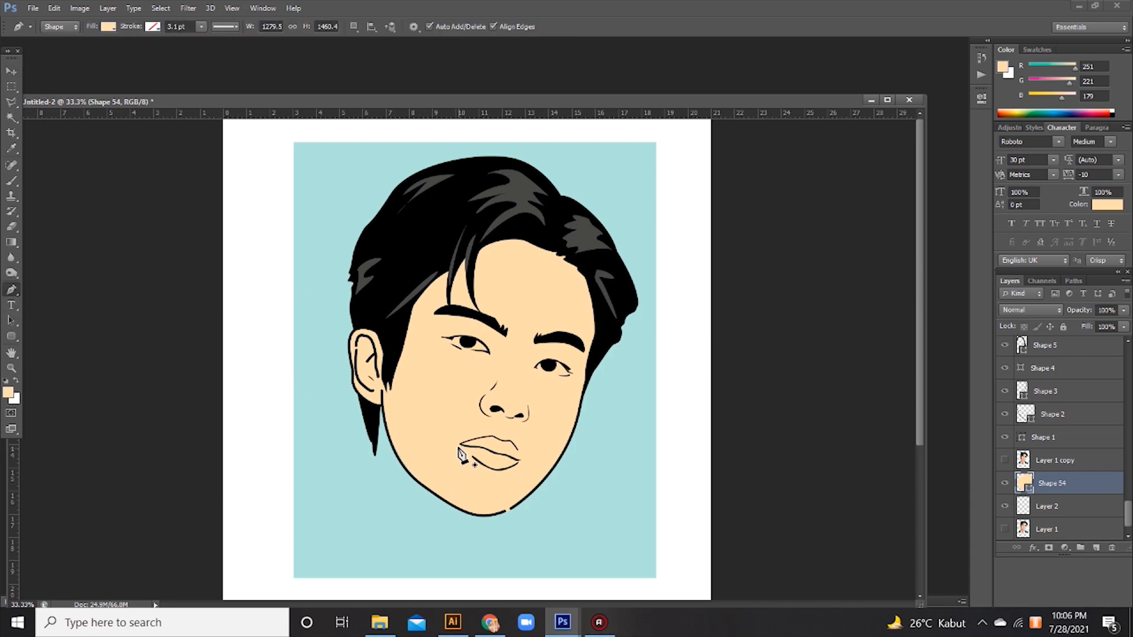
pyautogui.click(460, 442)
pyautogui.click(489, 435)
pyautogui.moveTo(517, 452); pyautogui.dragTo(518, 459)
pyautogui.moveTo(509, 466); pyautogui.dragTo(501, 470)
pyautogui.click(485, 465)
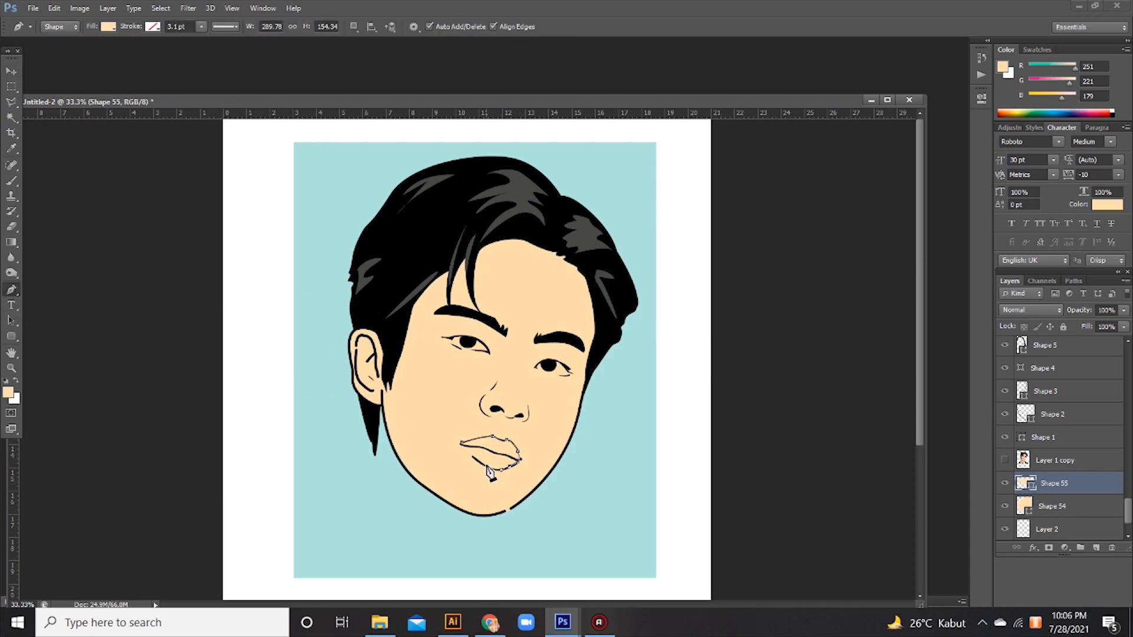
# Pick a pale pink, RGB 255, 222, 222, and fill the lips shape with it
pyautogui.click(7, 392)
pyautogui.click(831, 408)
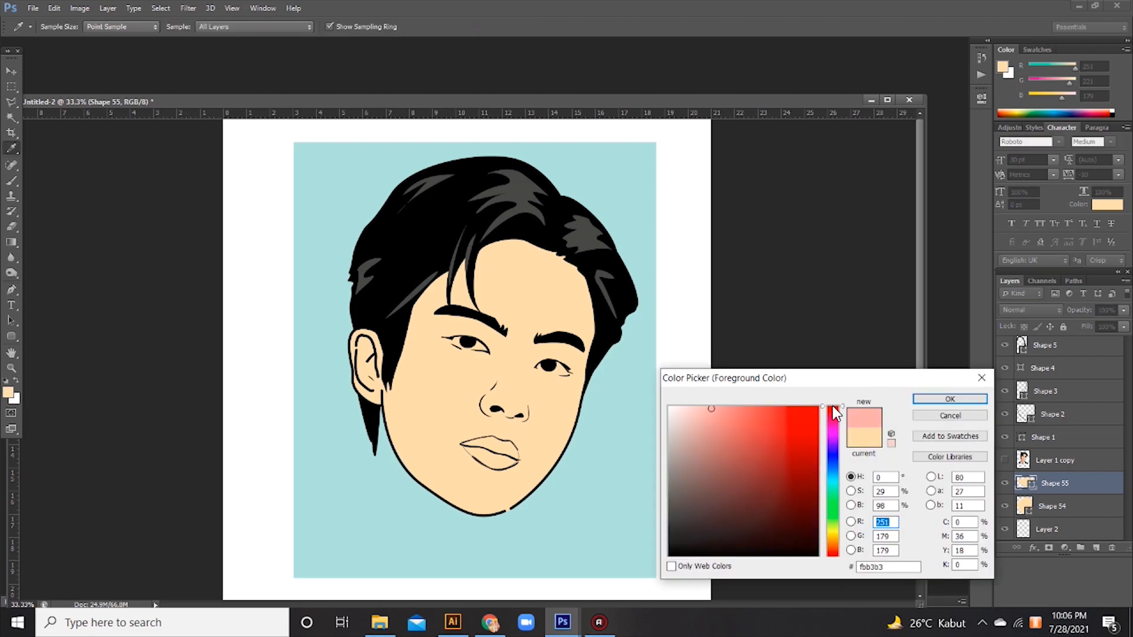
pyautogui.click(688, 407)
pyautogui.click(951, 398)
pyautogui.click(108, 26)
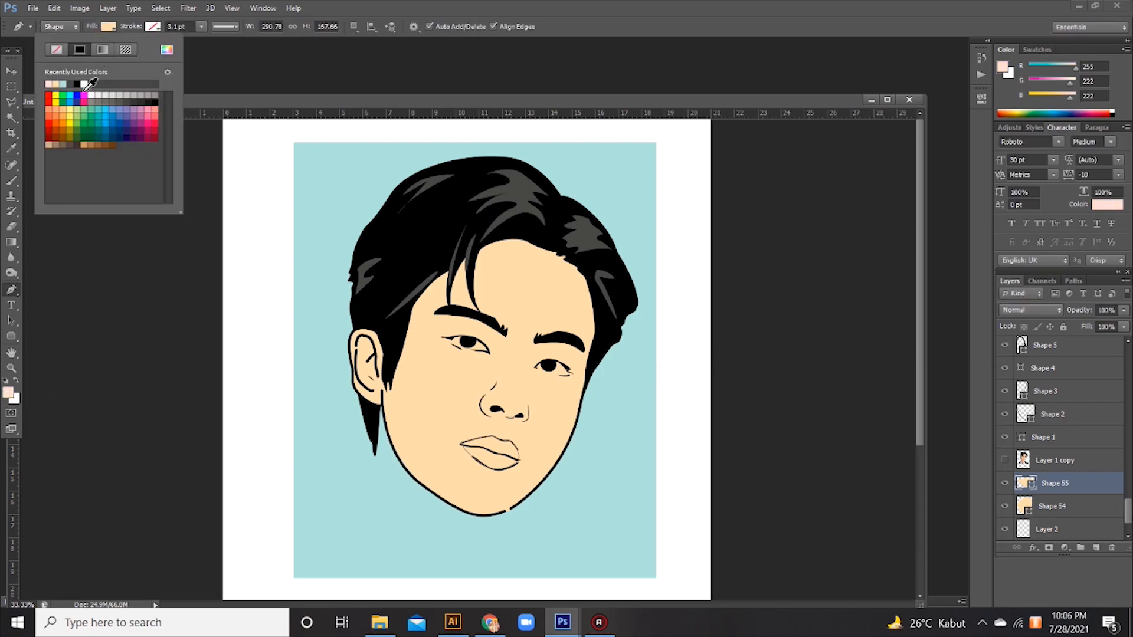
pyautogui.click(11, 70)
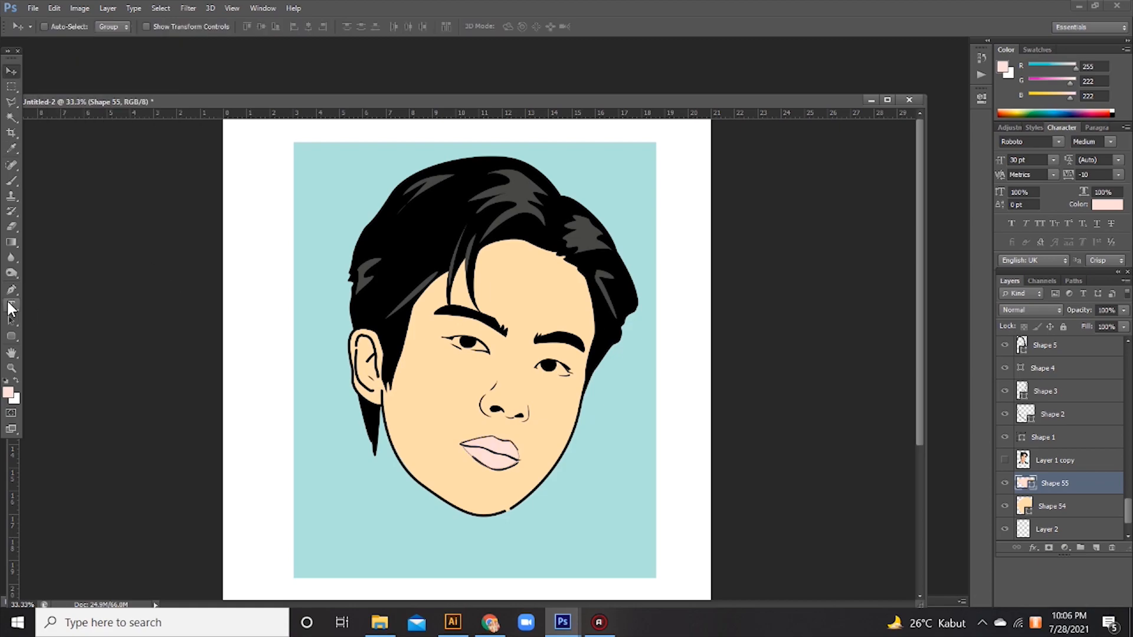
# Draw a curved shape over the eye on the left of the portrait and fill it with white
pyautogui.click(12, 291)
pyautogui.click(490, 352)
pyautogui.moveTo(455, 338); pyautogui.dragTo(425, 340)
pyautogui.moveTo(490, 353); pyautogui.dragTo(495, 355)
pyautogui.hotkey('ctrl', 'z')
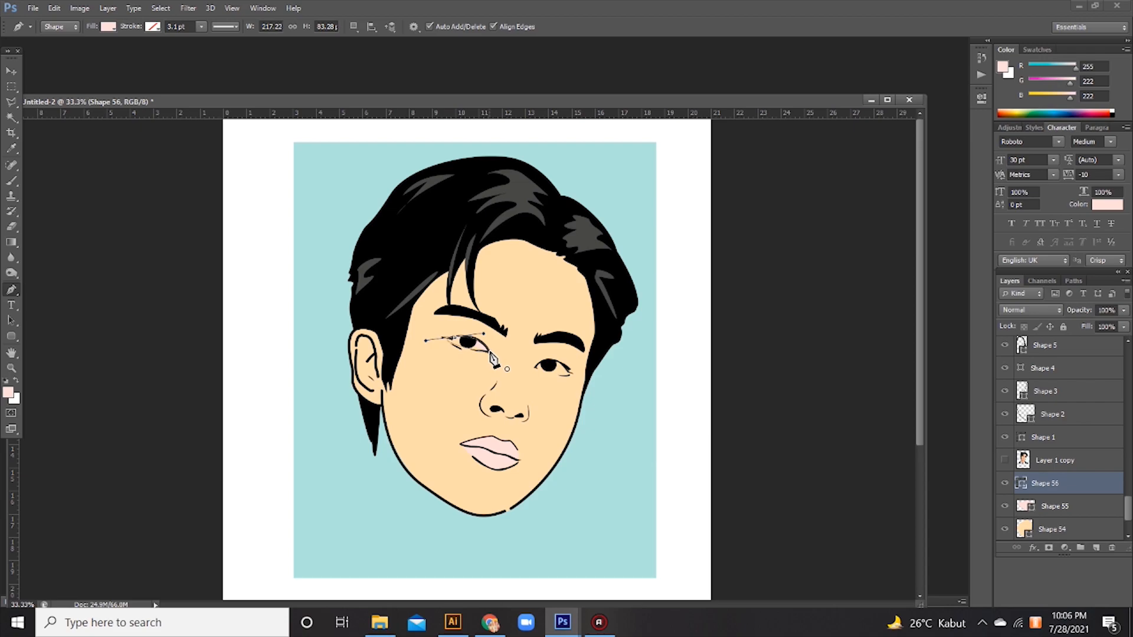
pyautogui.moveTo(426, 340); pyautogui.dragTo(435, 337)
pyautogui.click(16, 379)
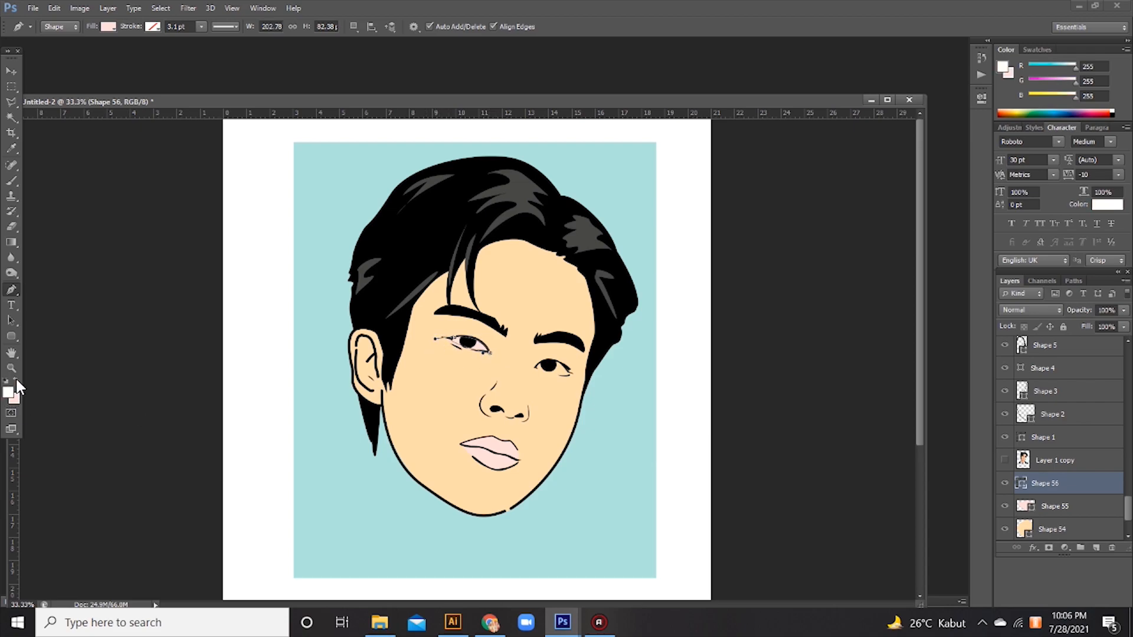
pyautogui.click(106, 26)
pyautogui.click(49, 84)
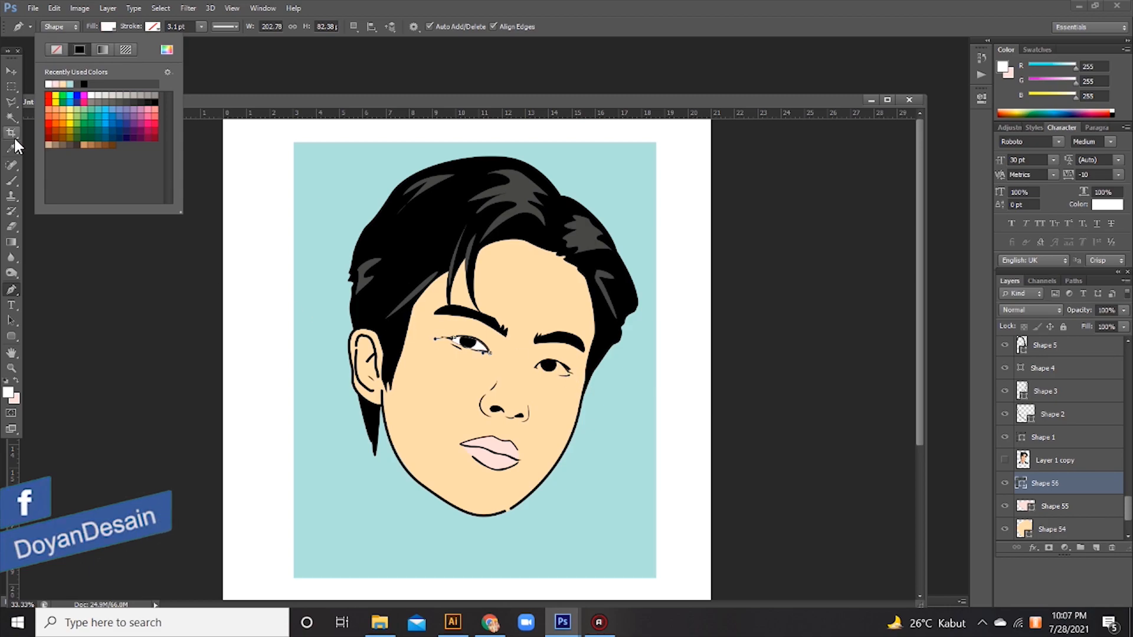
# Draw a matching white shape over the eye on the right of the portrait
pyautogui.click(535, 367)
pyautogui.moveTo(553, 361); pyautogui.dragTo(525, 358)
pyautogui.click(569, 372)
pyautogui.click(11, 70)
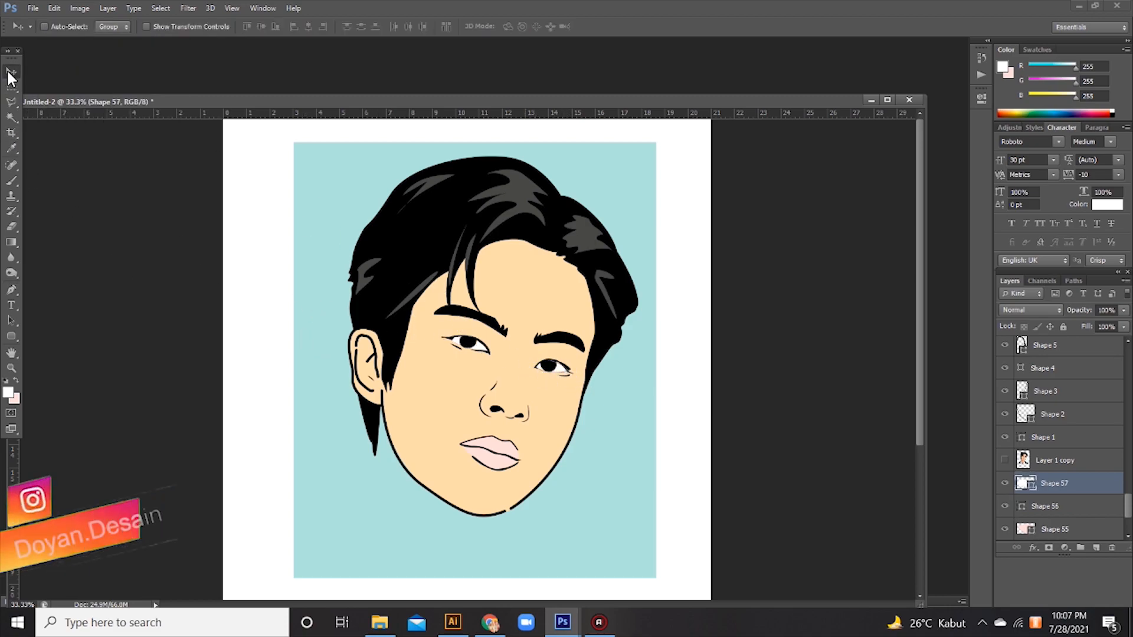
# Draw a closed shadow shape from the chin up the cheek and along the hairline, then back around the ear to the jaw
pyautogui.click(12, 290)
pyautogui.click(466, 514)
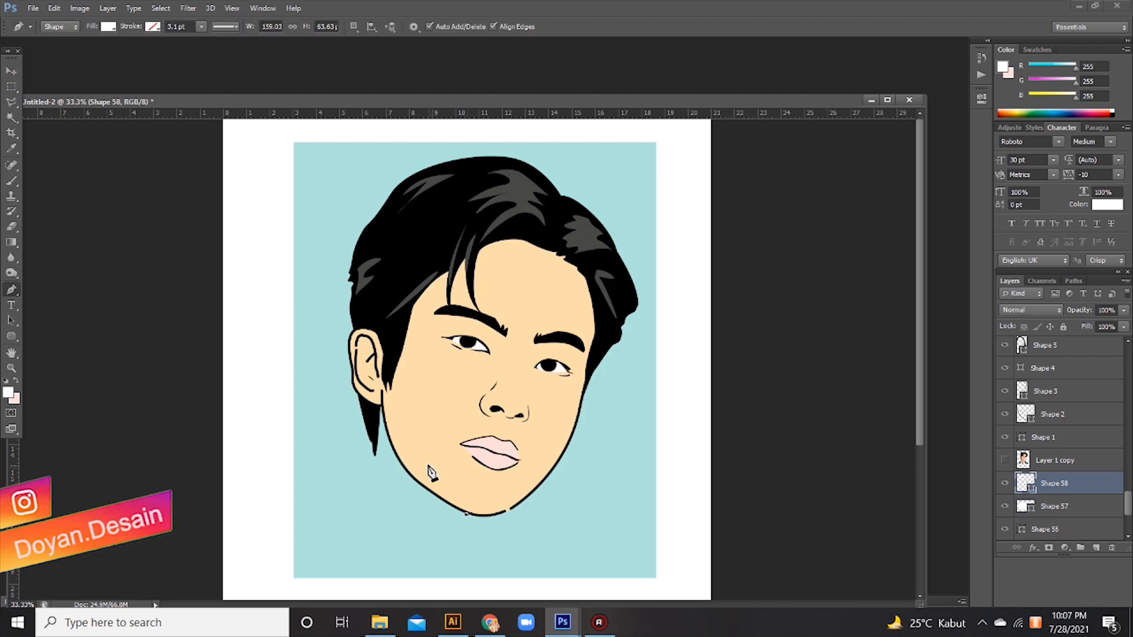
pyautogui.moveTo(417, 441); pyautogui.dragTo(423, 336)
pyautogui.moveTo(435, 302); pyautogui.dragTo(469, 284)
pyautogui.moveTo(517, 266); pyautogui.dragTo(598, 283)
pyautogui.moveTo(547, 210); pyautogui.dragTo(477, 209)
pyautogui.moveTo(444, 244); pyautogui.dragTo(423, 270)
pyautogui.moveTo(400, 296); pyautogui.dragTo(391, 302)
pyautogui.click(379, 309)
pyautogui.click(354, 329)
pyautogui.moveTo(350, 348); pyautogui.dragTo(362, 350)
pyautogui.click(363, 372)
pyautogui.moveTo(382, 404); pyautogui.dragTo(387, 440)
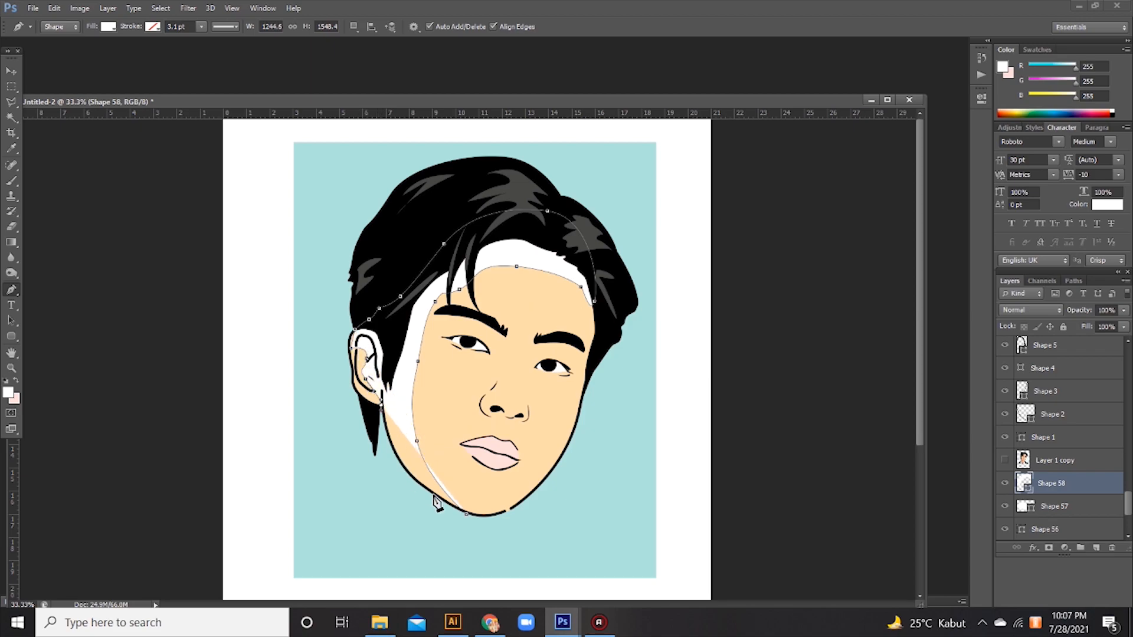
pyautogui.moveTo(466, 514)
pyautogui.mouseDown()
pyautogui.moveTo(507, 524)
pyautogui.moveTo(468, 511)
pyautogui.mouseUp()
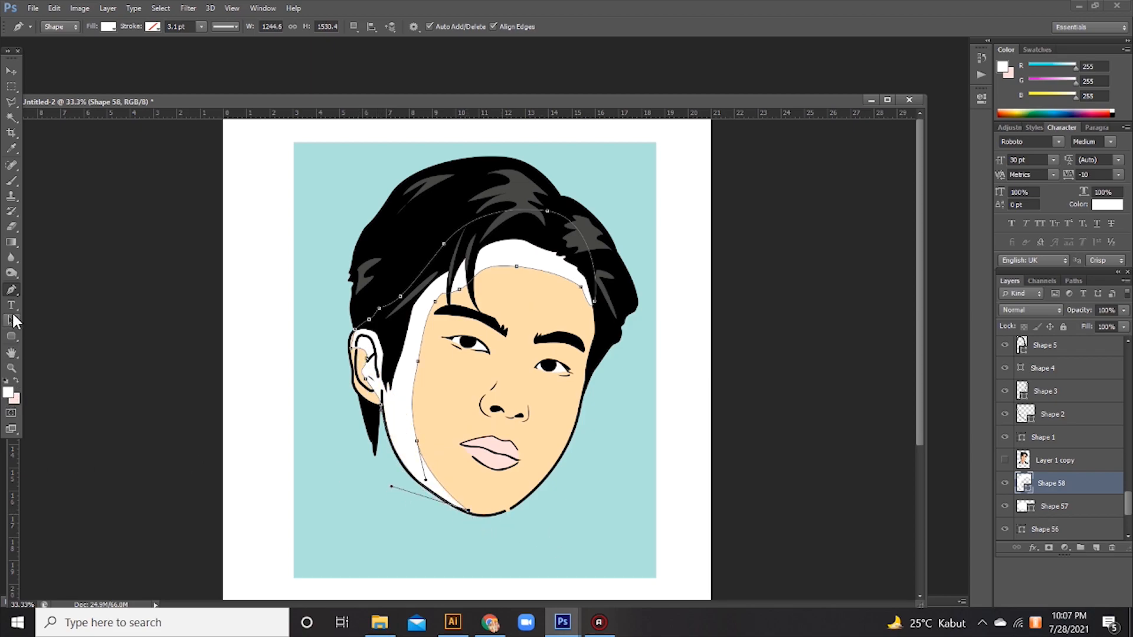
# Fill the face shadow shape with light brown and lower its layer opacity to 55%
pyautogui.click(109, 26)
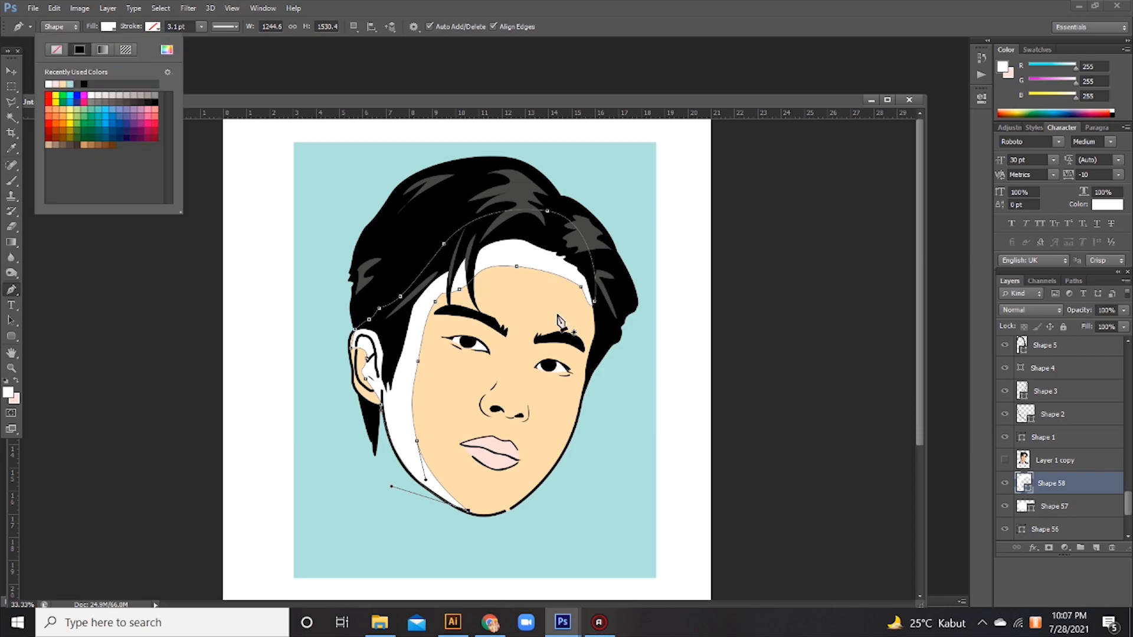
pyautogui.click(89, 144)
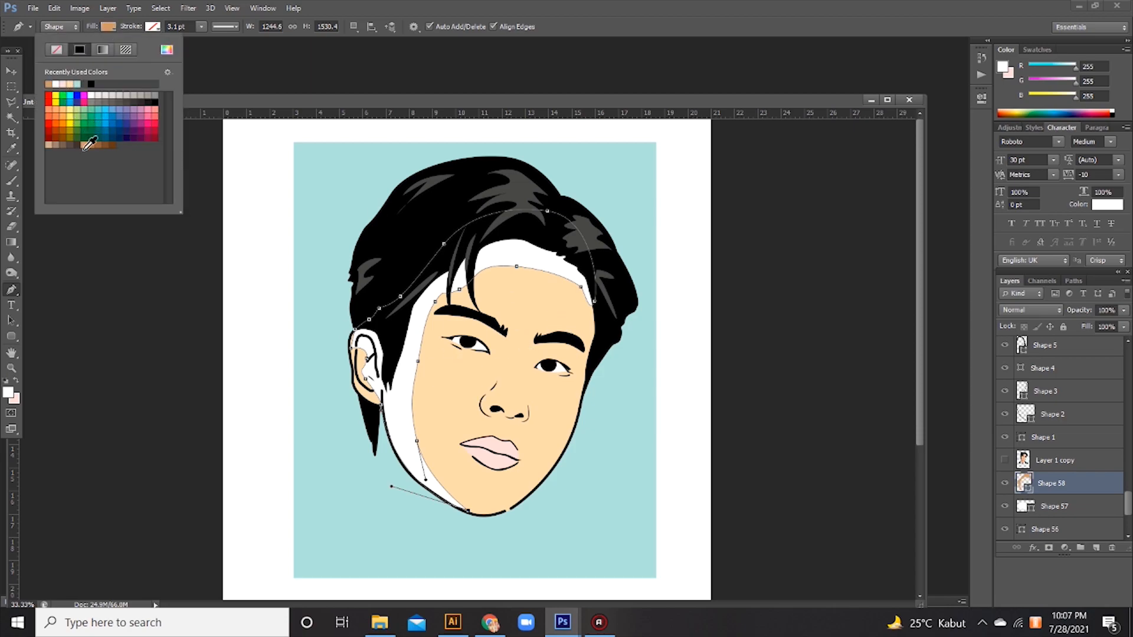
pyautogui.click(11, 73)
pyautogui.click(1123, 310)
pyautogui.moveTo(1125, 324); pyautogui.dragTo(1092, 326)
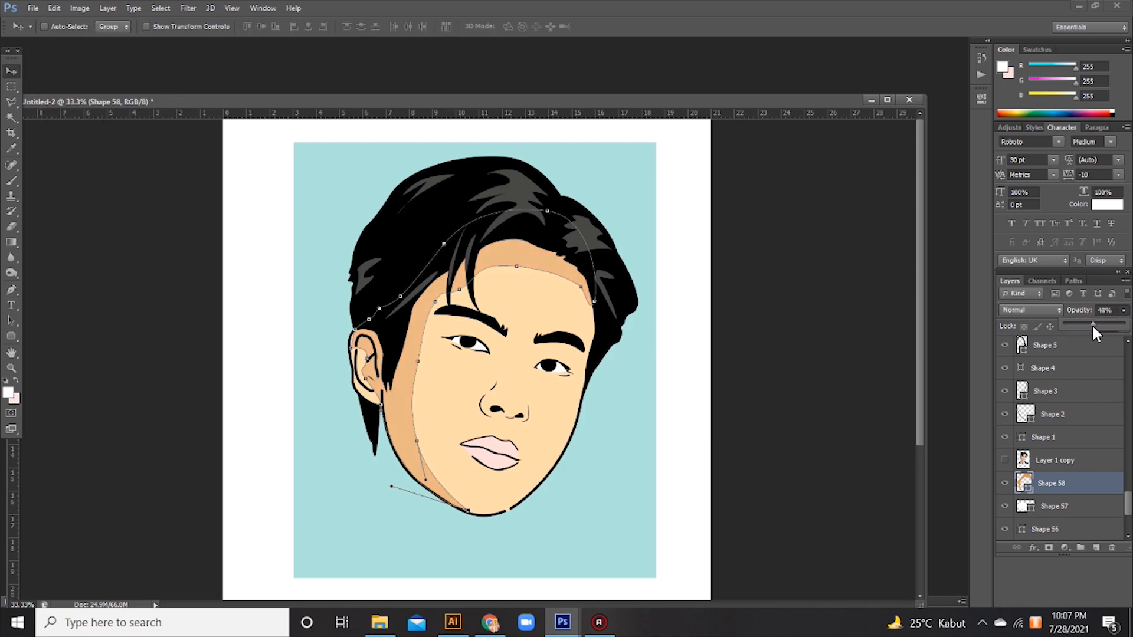
# Trace a light brown shadow along the side of the nose, checking the reference photo, and lower its opacity to about 41%
pyautogui.click(11, 290)
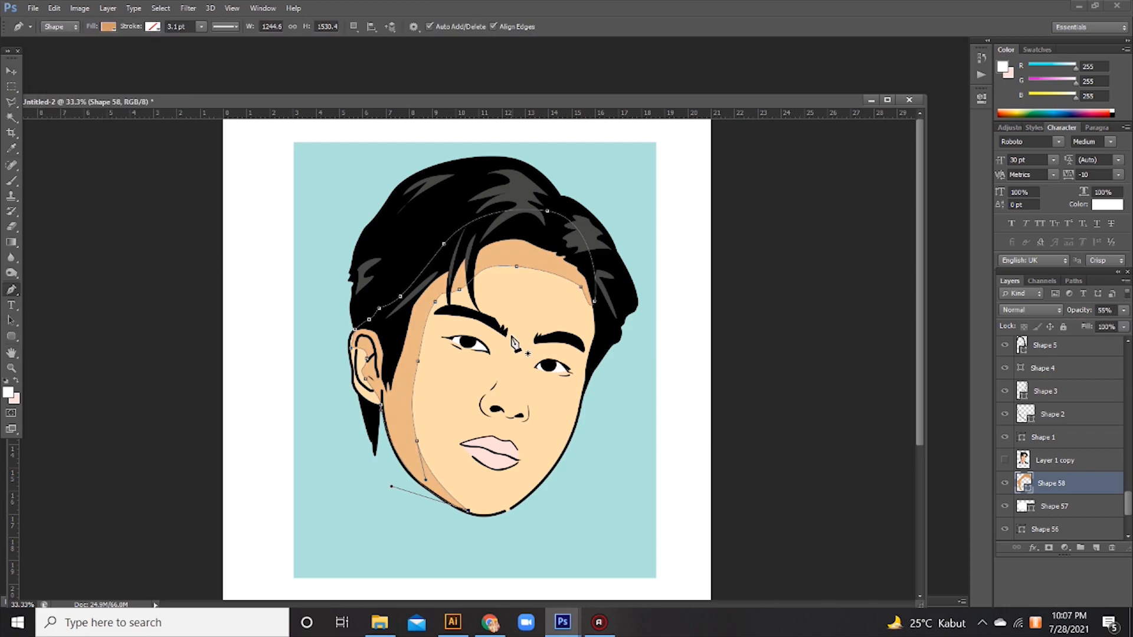
pyautogui.click(1005, 461)
pyautogui.click(508, 336)
pyautogui.moveTo(510, 365); pyautogui.dragTo(504, 407)
pyautogui.click(1005, 461)
pyautogui.moveTo(511, 415); pyautogui.dragTo(485, 374)
pyautogui.moveTo(494, 371); pyautogui.dragTo(496, 361)
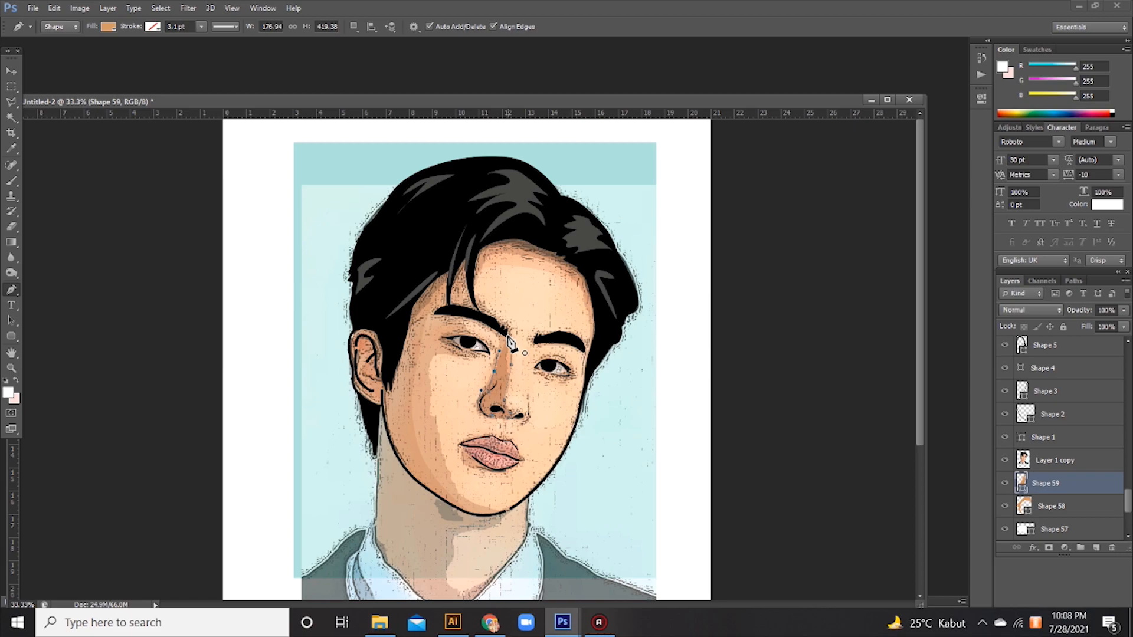
pyautogui.click(509, 336)
pyautogui.click(1005, 461)
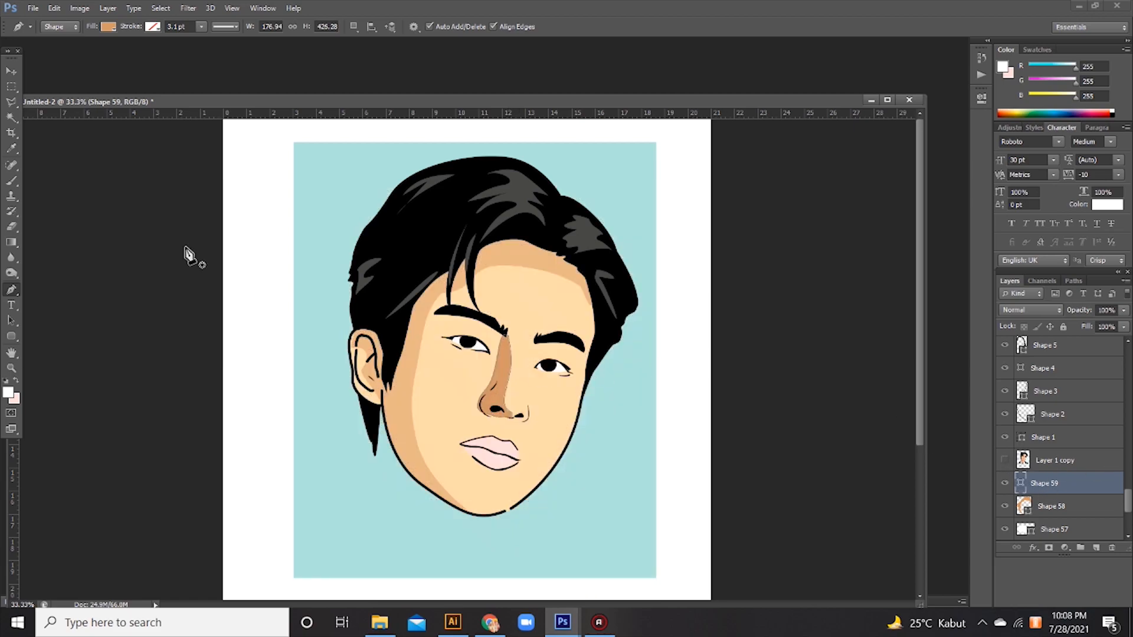
pyautogui.moveTo(1125, 313)
pyautogui.mouseDown()
pyautogui.moveTo(1107, 329)
pyautogui.moveTo(1087, 319)
pyautogui.mouseUp()
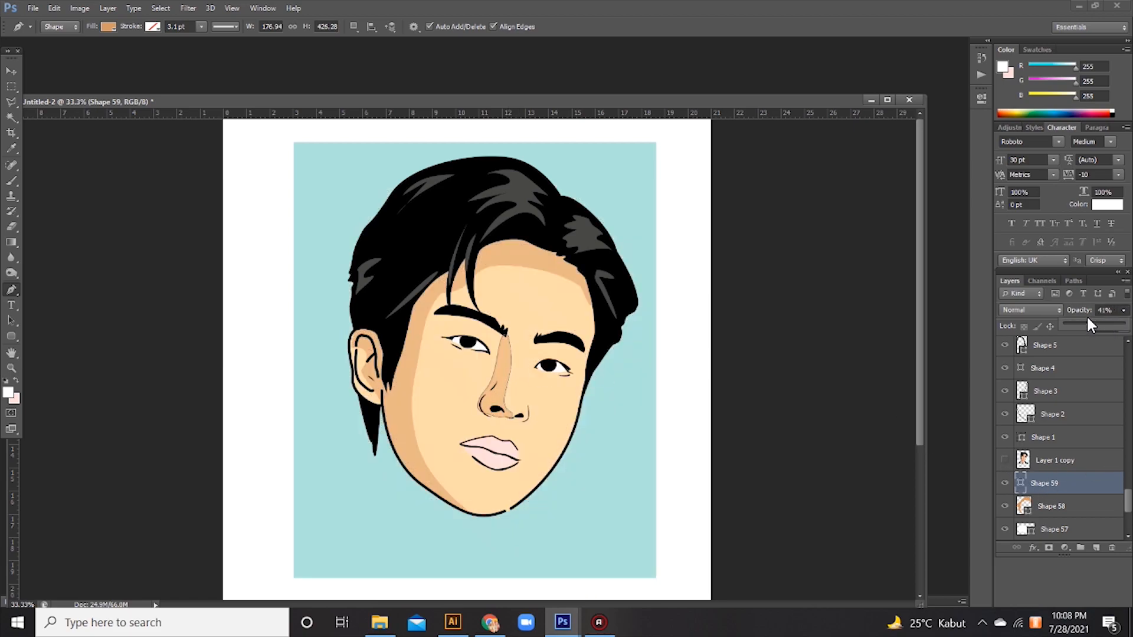
# Draw a small light brown shadow under the lower lip and set its opacity to 45%
pyautogui.click(1005, 460)
pyautogui.click(1005, 461)
pyautogui.click(464, 454)
pyautogui.moveTo(484, 474); pyautogui.dragTo(494, 475)
pyautogui.click(464, 454)
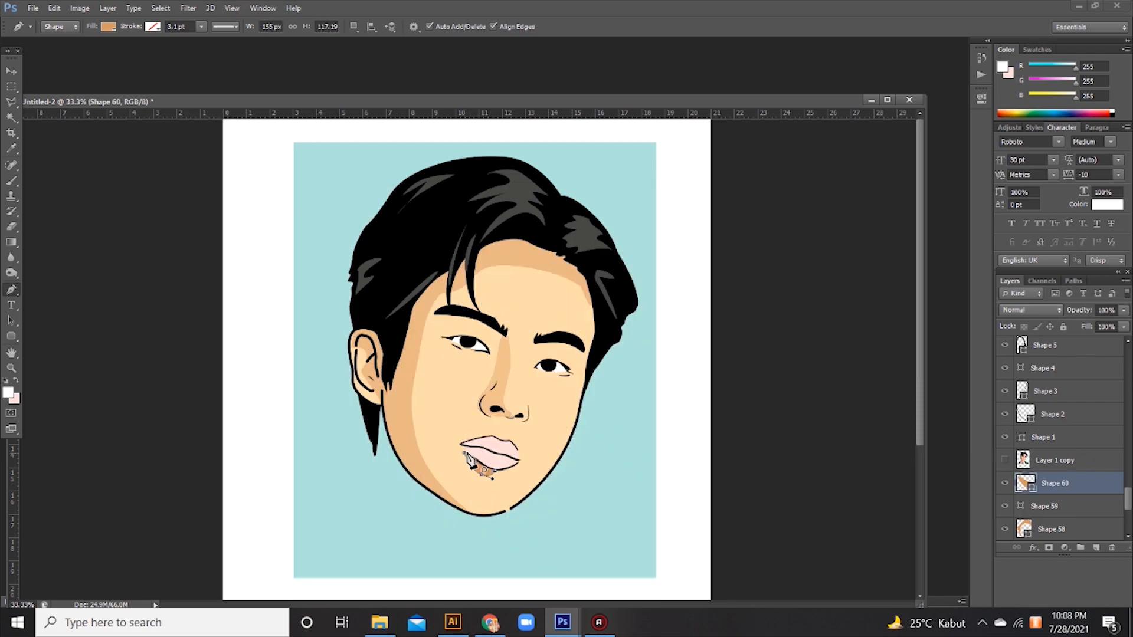
pyautogui.click(1123, 310)
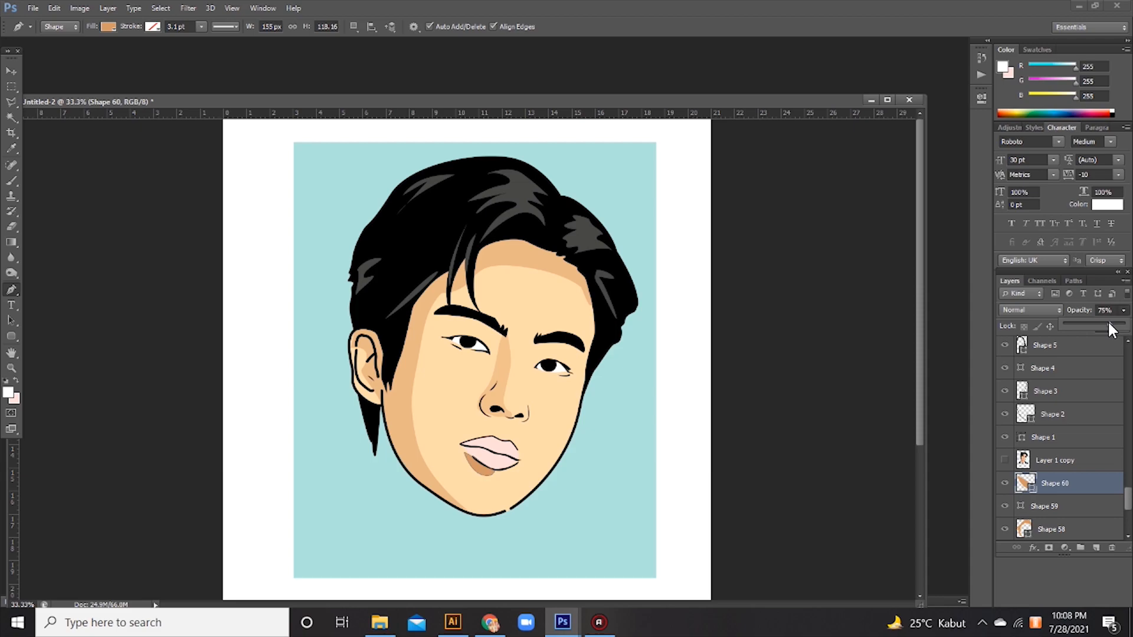
pyautogui.moveTo(1124, 322); pyautogui.dragTo(1088, 322)
# Draw an oval highlight on the tip of the nose, fill it with white and set its opacity to 37%
pyautogui.click(1003, 464)
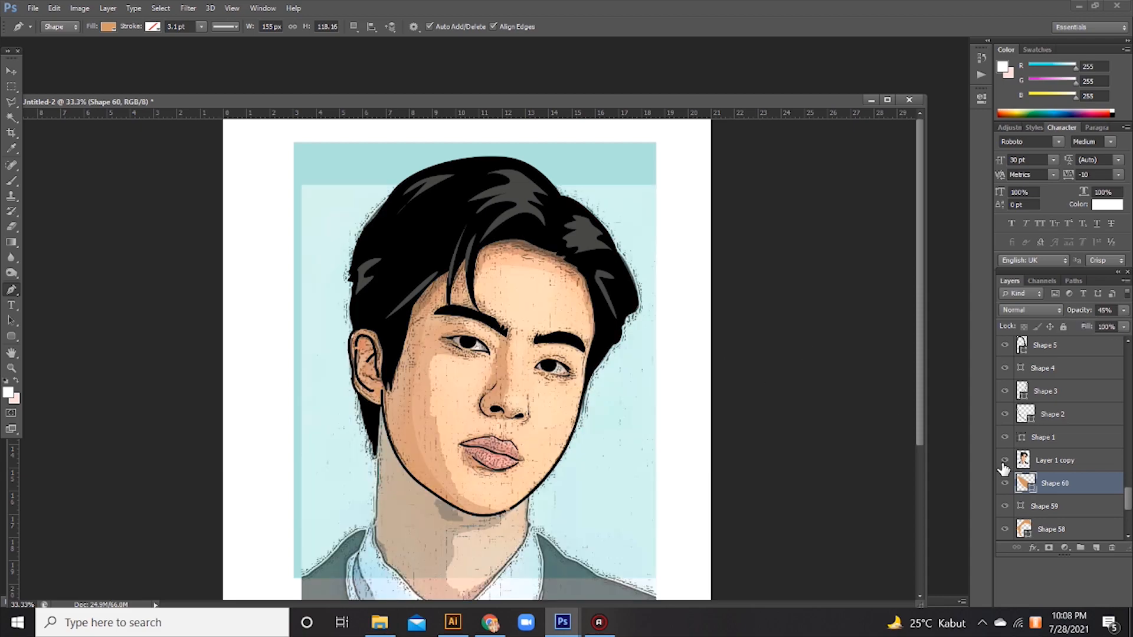
pyautogui.click(1003, 464)
pyautogui.click(519, 388)
pyautogui.moveTo(515, 409); pyautogui.dragTo(512, 384)
pyautogui.click(520, 388)
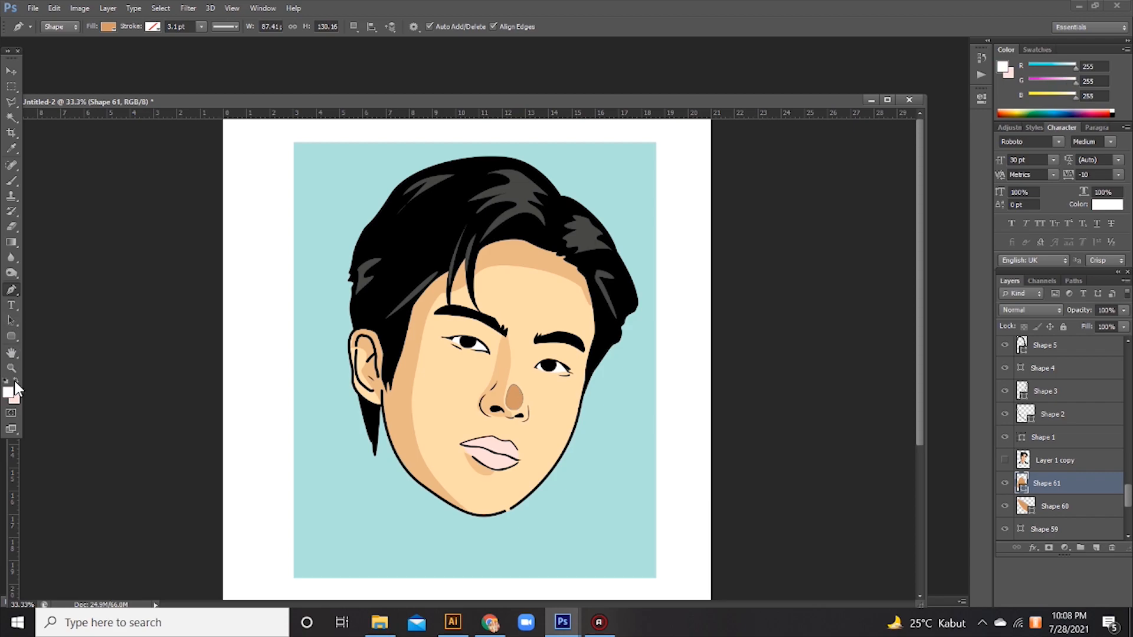
pyautogui.click(108, 28)
pyautogui.click(52, 82)
pyautogui.click(1123, 326)
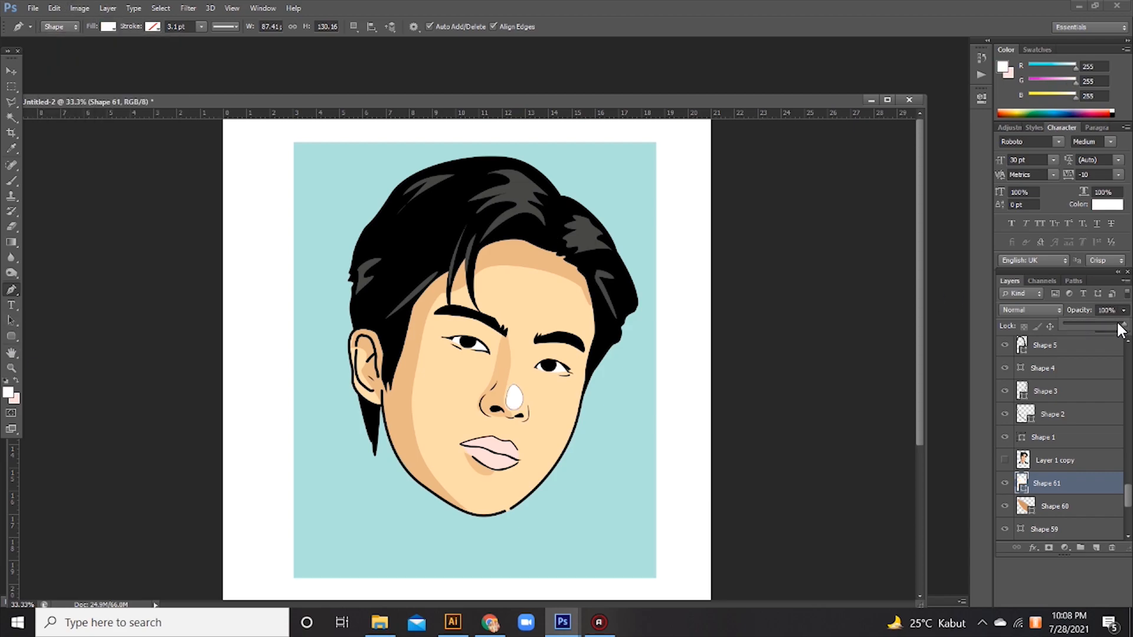
pyautogui.moveTo(1088, 323); pyautogui.dragTo(1085, 323)
pyautogui.rightClick(348, 230)
pyautogui.click(10, 70)
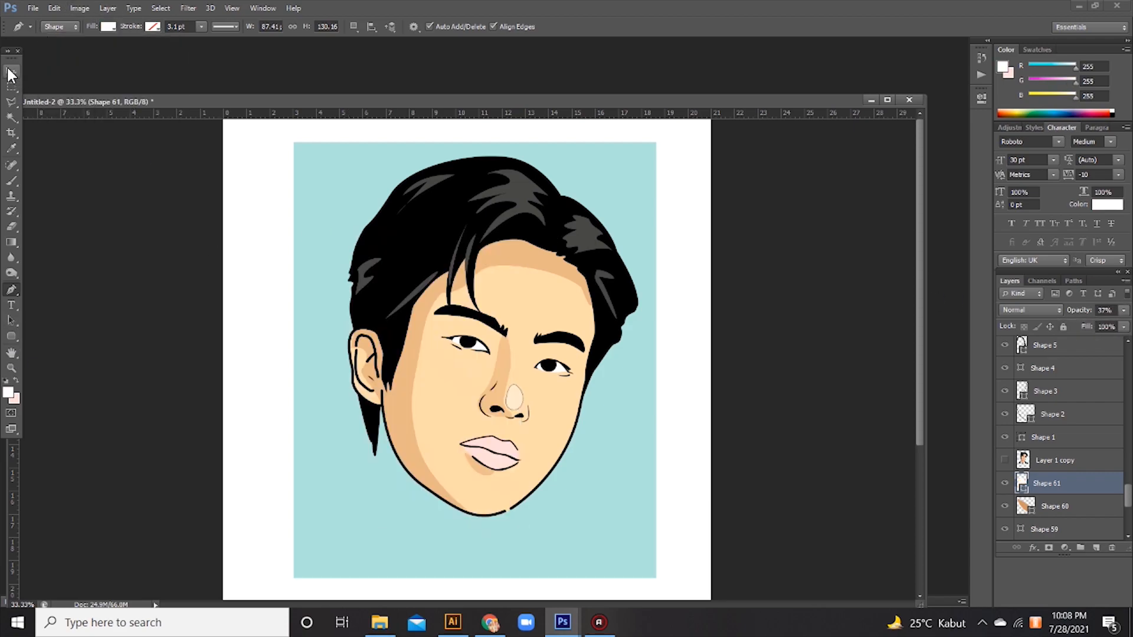
# Select the background rectangle's layer, draw a curved highlight shape on the forehead and fill it with white
pyautogui.rightClick(307, 173)
pyautogui.click(336, 181)
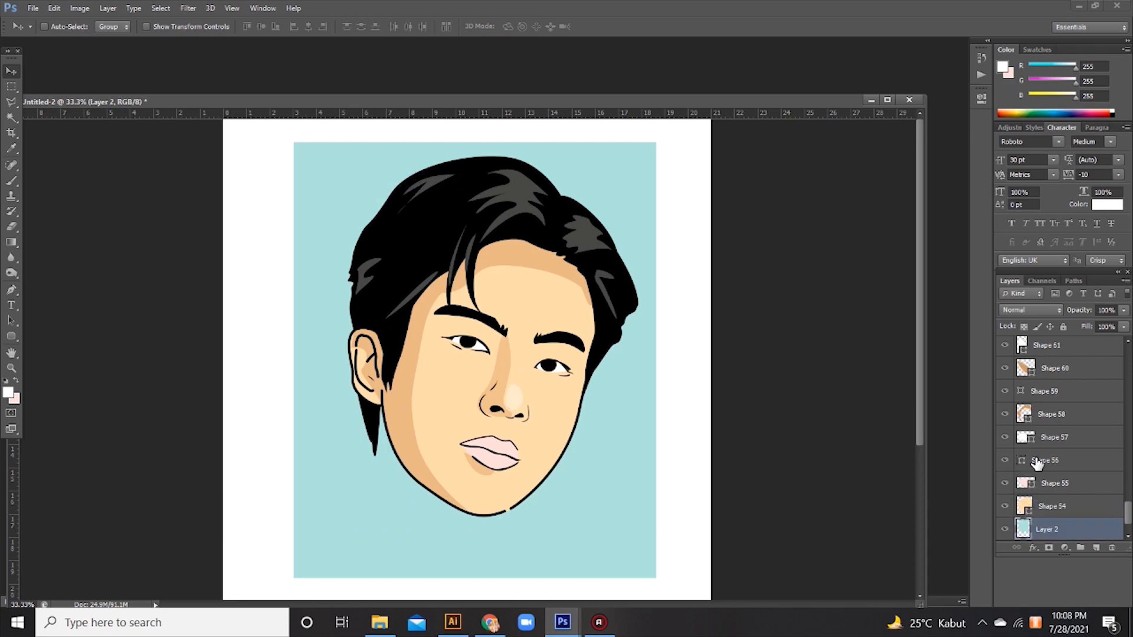
pyautogui.scroll(-2, 1037, 463)
pyautogui.scroll(4, 1031, 466)
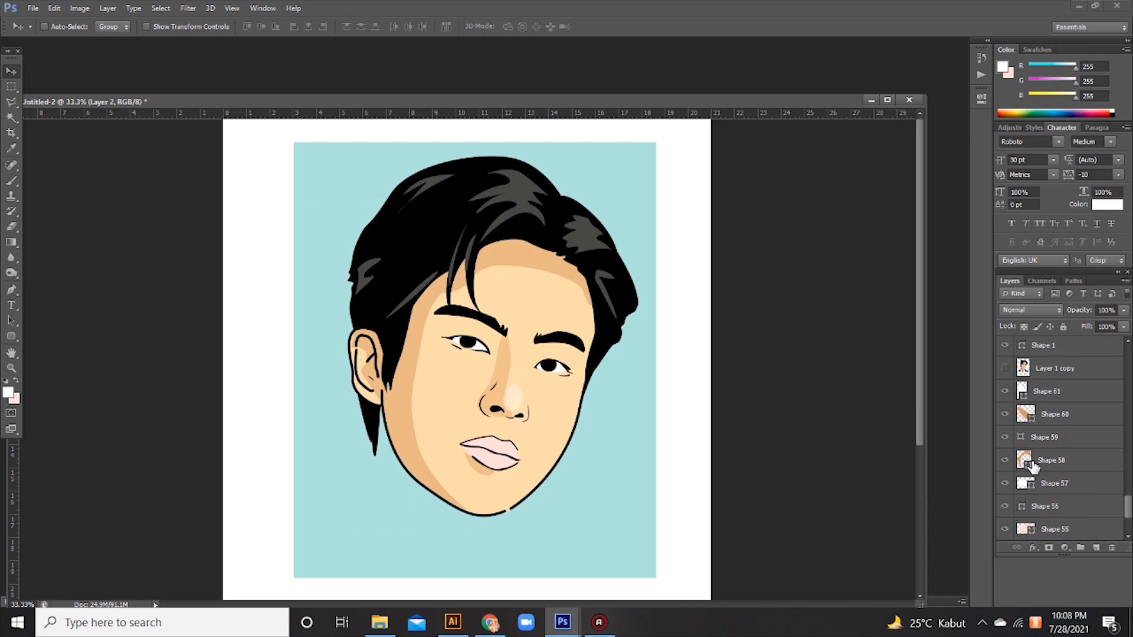
pyautogui.click(1005, 368)
pyautogui.click(1005, 368)
pyautogui.press('p')
pyautogui.click(558, 277)
pyautogui.click(505, 265)
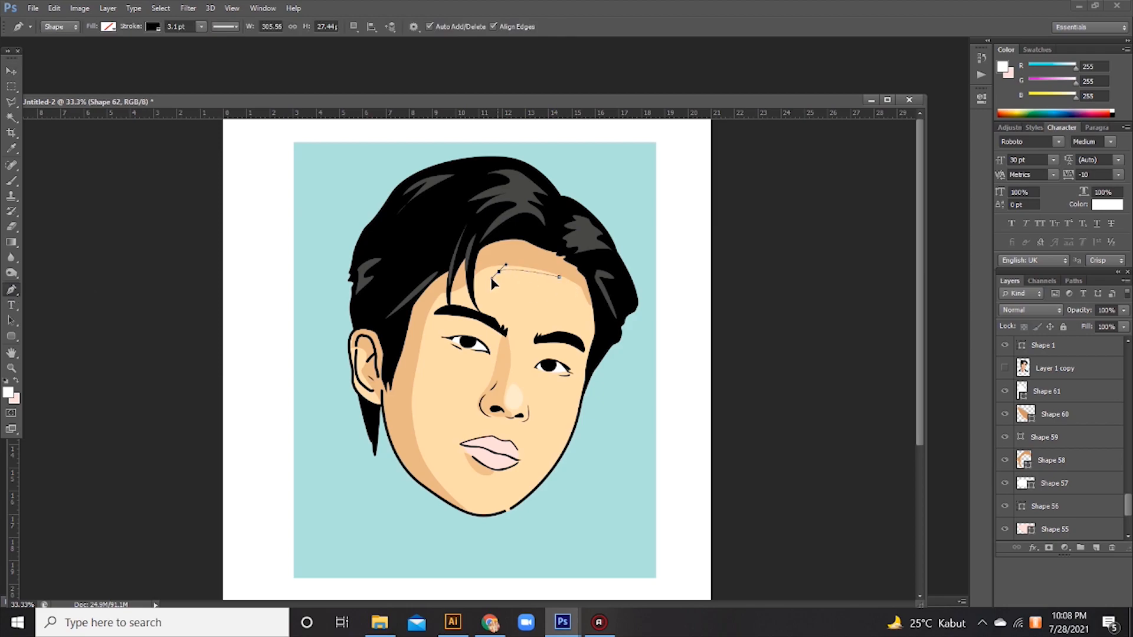
pyautogui.moveTo(520, 318); pyautogui.dragTo(536, 268)
pyautogui.click(108, 26)
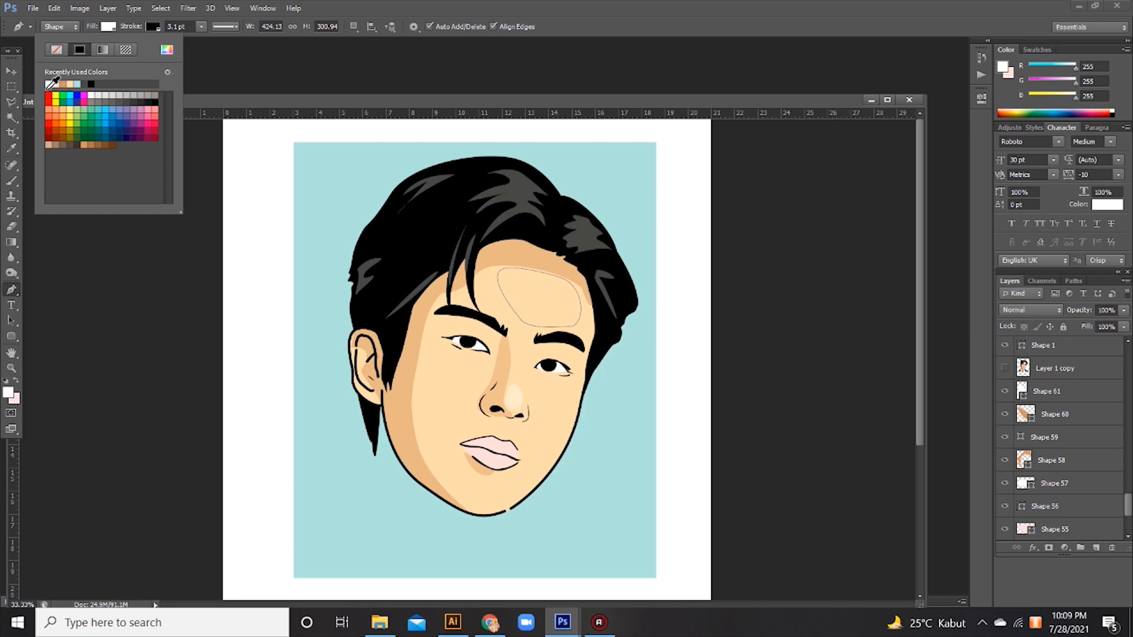
pyautogui.click(89, 95)
# Move the forehead highlight's layer up between Shape 60 and Shape 61
pyautogui.click(548, 259)
pyautogui.click(10, 70)
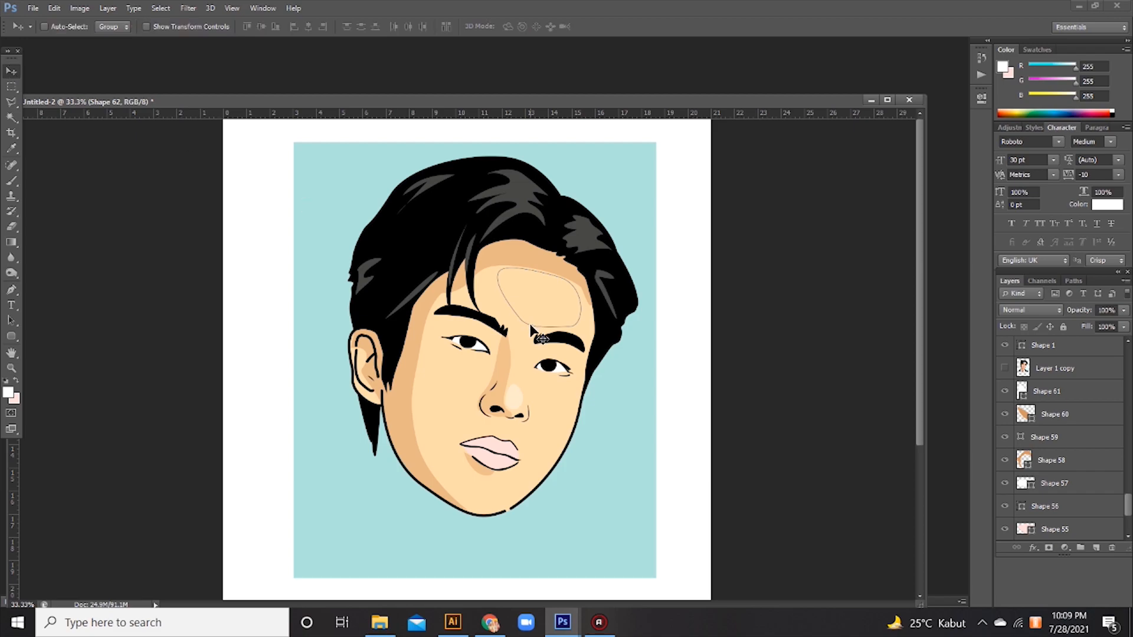
pyautogui.hotkey('ctrl', ']')
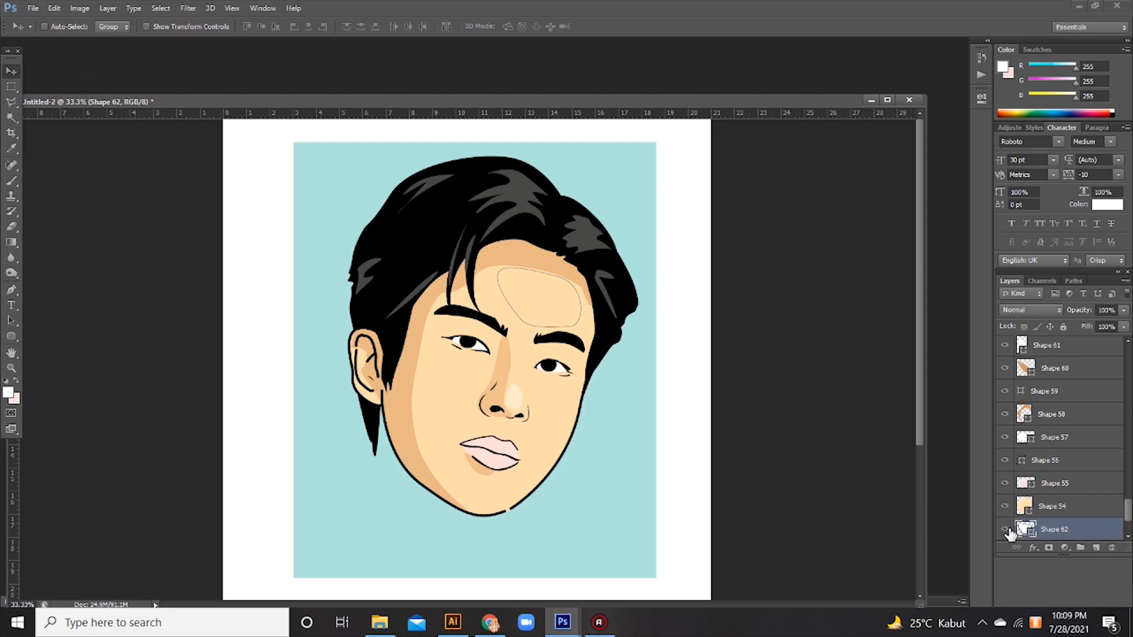
pyautogui.moveTo(1068, 534); pyautogui.dragTo(1077, 369)
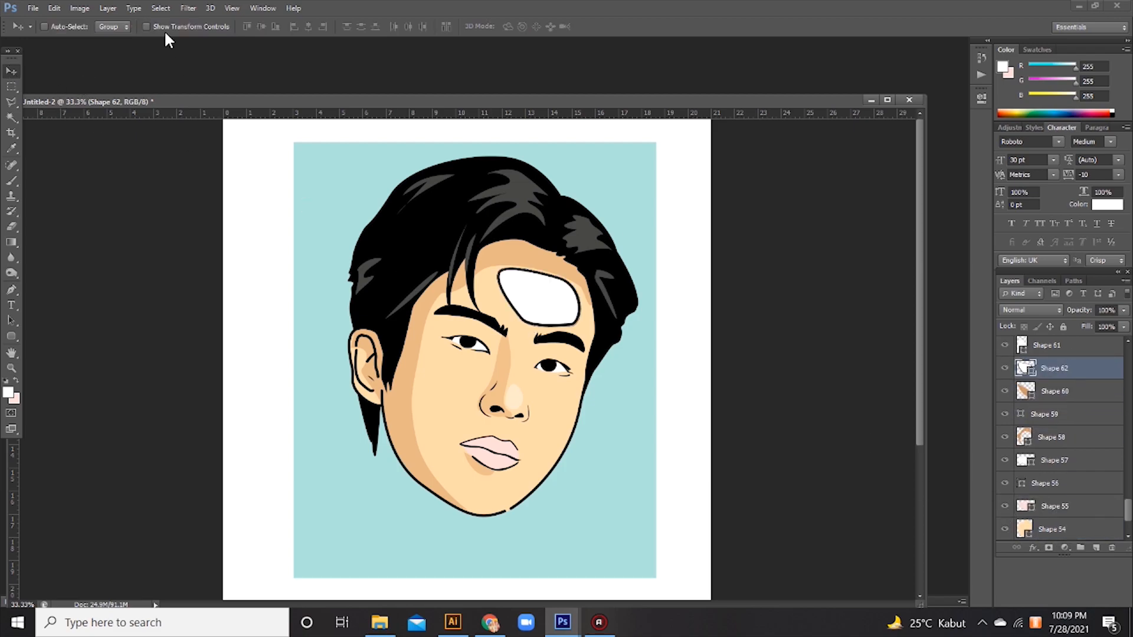
# Open the fill color of the outlined forehead shape, cancel without changing it, and hide the shape's layer
pyautogui.doubleClick(1027, 372)
pyautogui.press('Escape')
pyautogui.click(1006, 368)
pyautogui.click(1006, 368)
pyautogui.doubleClick(1027, 371)
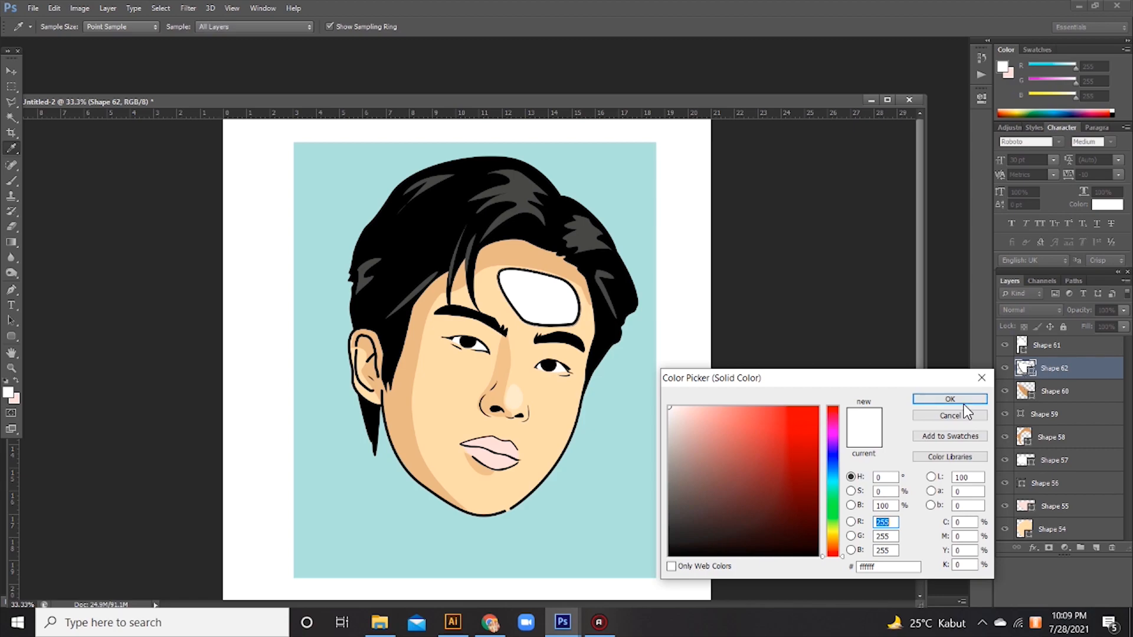
pyautogui.click(965, 416)
pyautogui.click(1006, 367)
# Draw a new white forehead highlight with no stroke and lower its opacity to about 32%
pyautogui.click(11, 290)
pyautogui.click(571, 281)
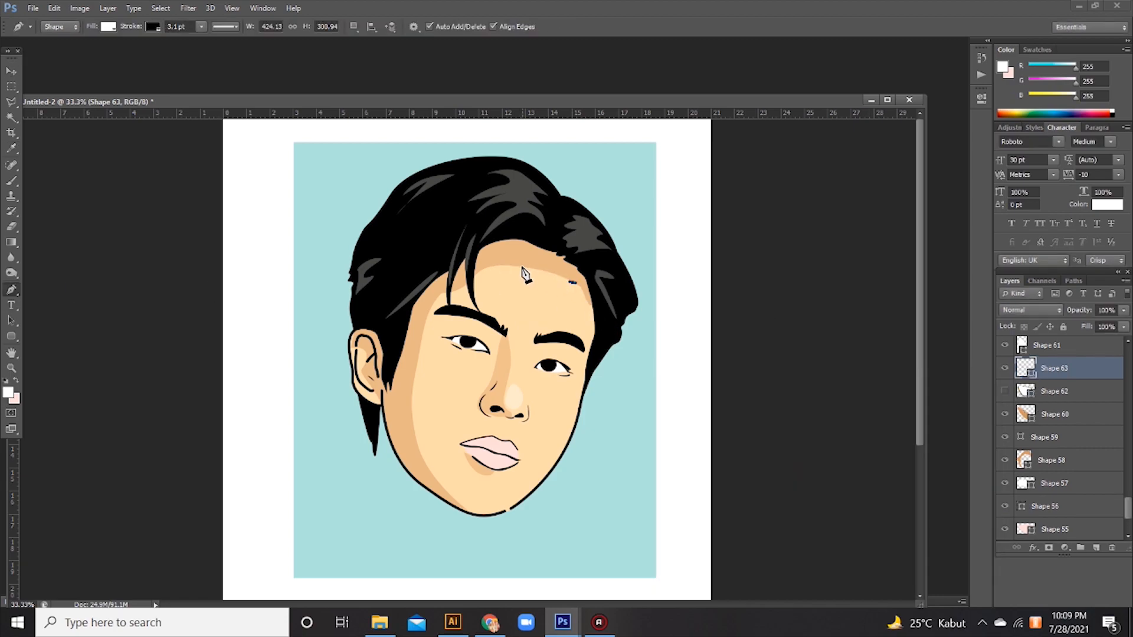
pyautogui.click(152, 27)
pyautogui.click(108, 51)
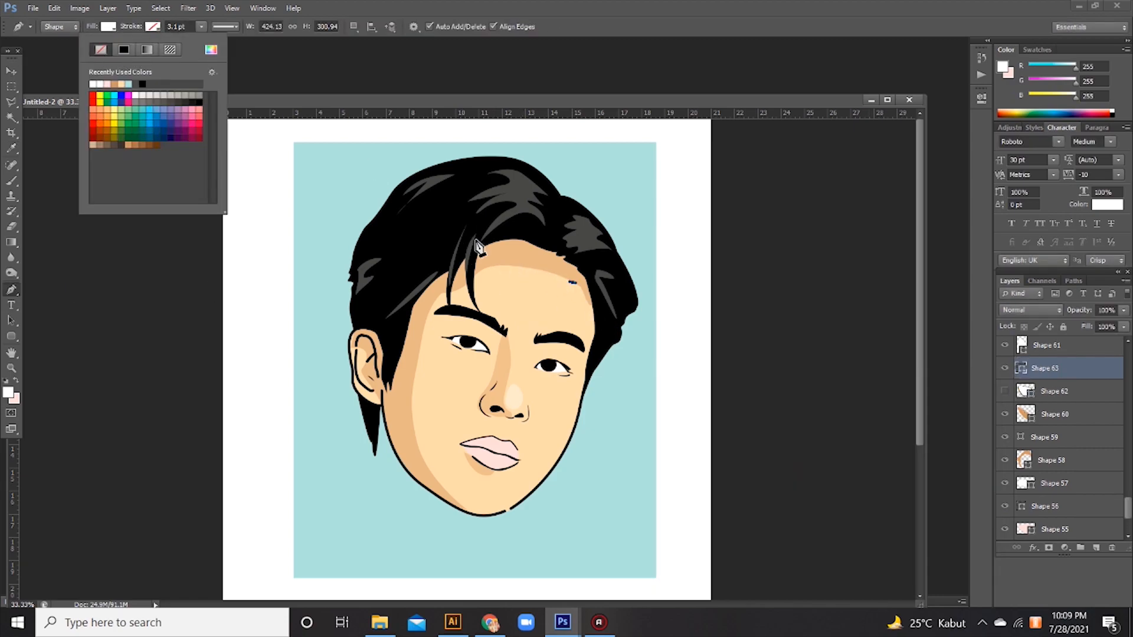
pyautogui.moveTo(510, 274)
pyautogui.mouseDown()
pyautogui.moveTo(500, 289)
pyautogui.moveTo(531, 325)
pyautogui.mouseUp()
pyautogui.moveTo(570, 329); pyautogui.dragTo(584, 335)
pyautogui.click(572, 283)
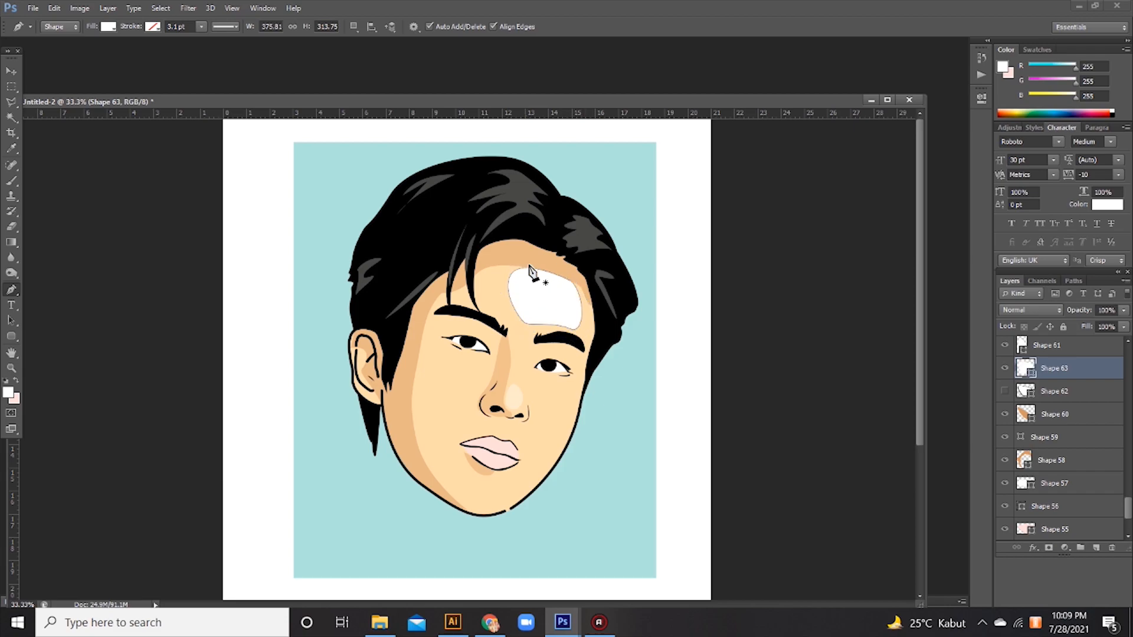
pyautogui.click(1123, 310)
pyautogui.moveTo(1124, 324); pyautogui.dragTo(1098, 323)
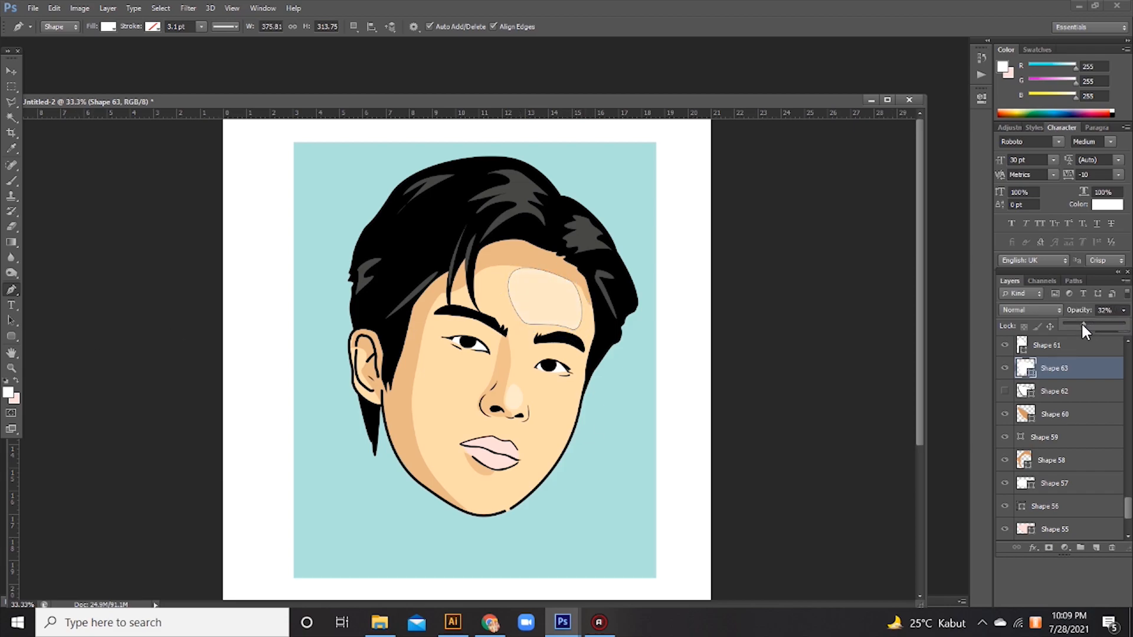
# Draw a white highlight on the cheek below the eye on the right of the portrait and set its opacity to about 37%
pyautogui.click(540, 386)
pyautogui.moveTo(567, 395); pyautogui.dragTo(572, 405)
pyautogui.moveTo(559, 454); pyautogui.dragTo(546, 458)
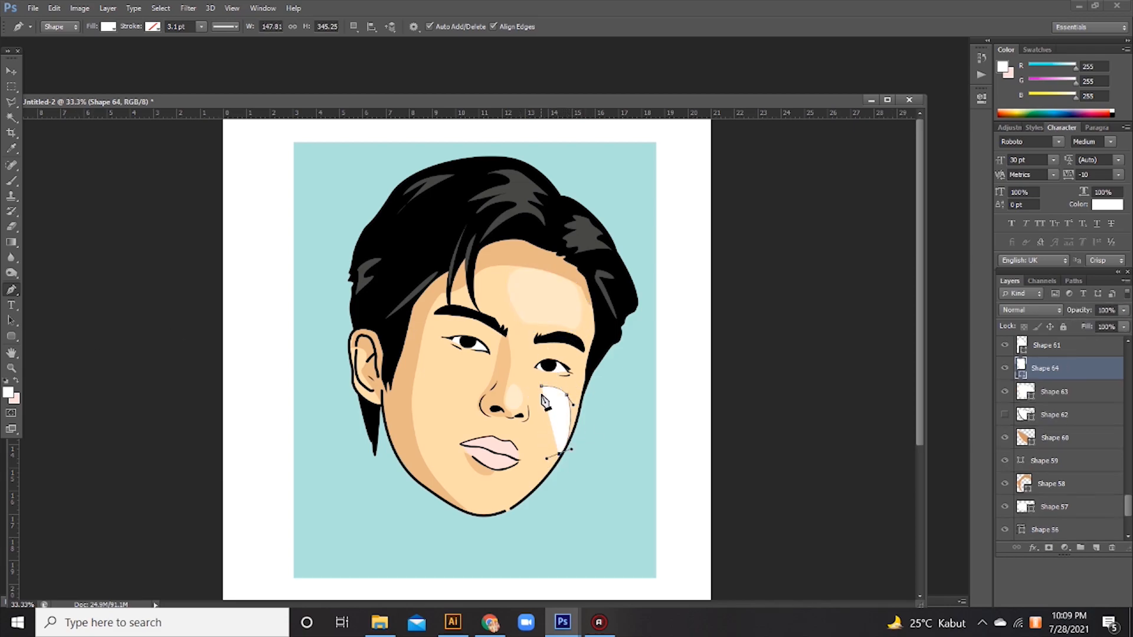
pyautogui.moveTo(540, 387); pyautogui.dragTo(542, 384)
pyautogui.click(1123, 310)
pyautogui.moveTo(1106, 320); pyautogui.dragTo(1085, 322)
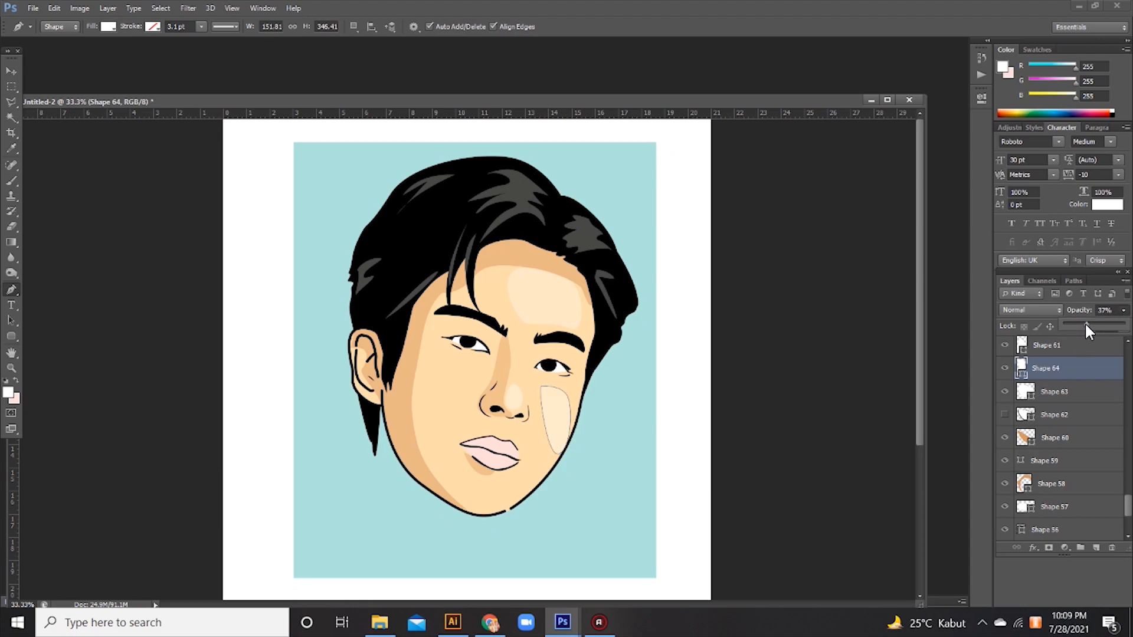
# Select the background rectangle's layer, draw a curved shape around the eye on the left of the portrait and fill it with light brown
pyautogui.click(8, 75)
pyautogui.rightClick(652, 404)
pyautogui.click(666, 413)
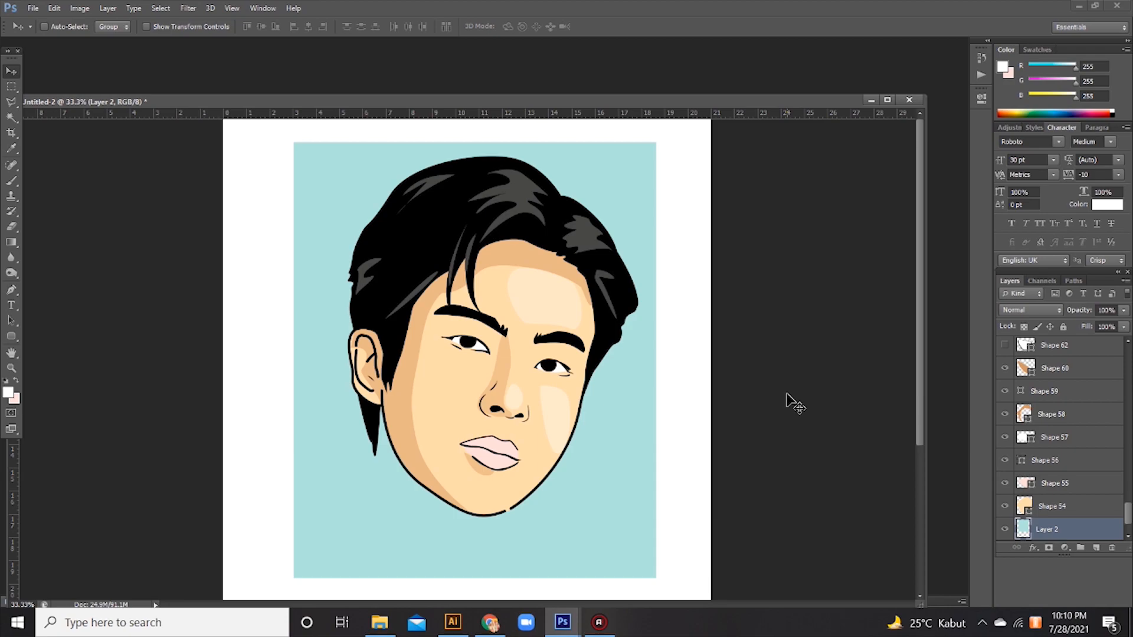
pyautogui.click(11, 290)
pyautogui.click(452, 338)
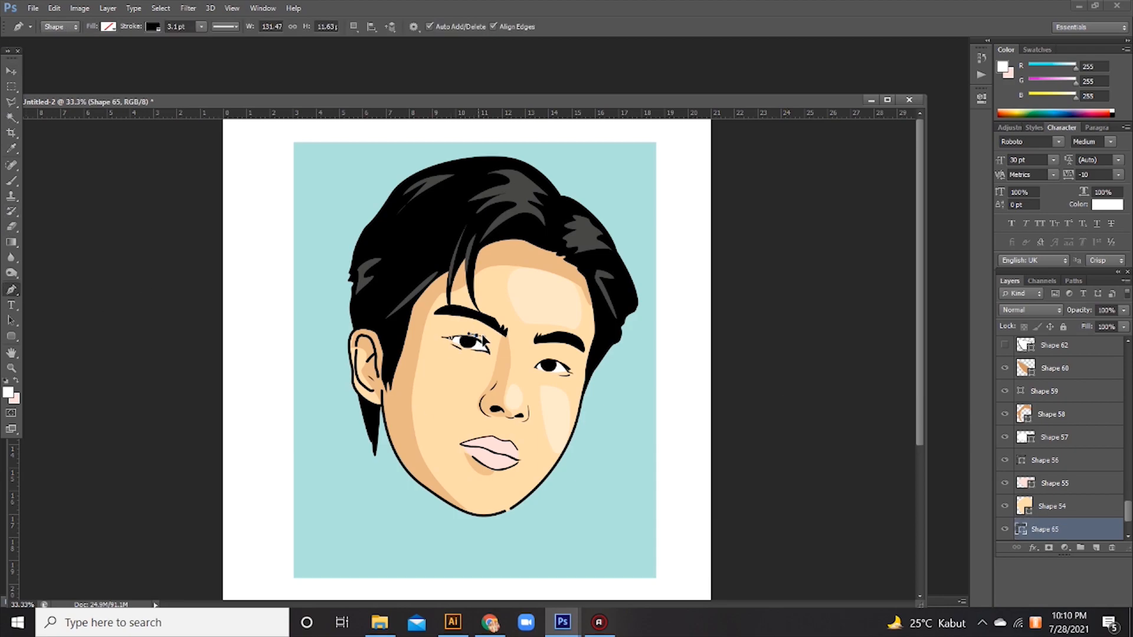
pyautogui.moveTo(476, 336); pyautogui.dragTo(451, 329)
pyautogui.click(500, 351)
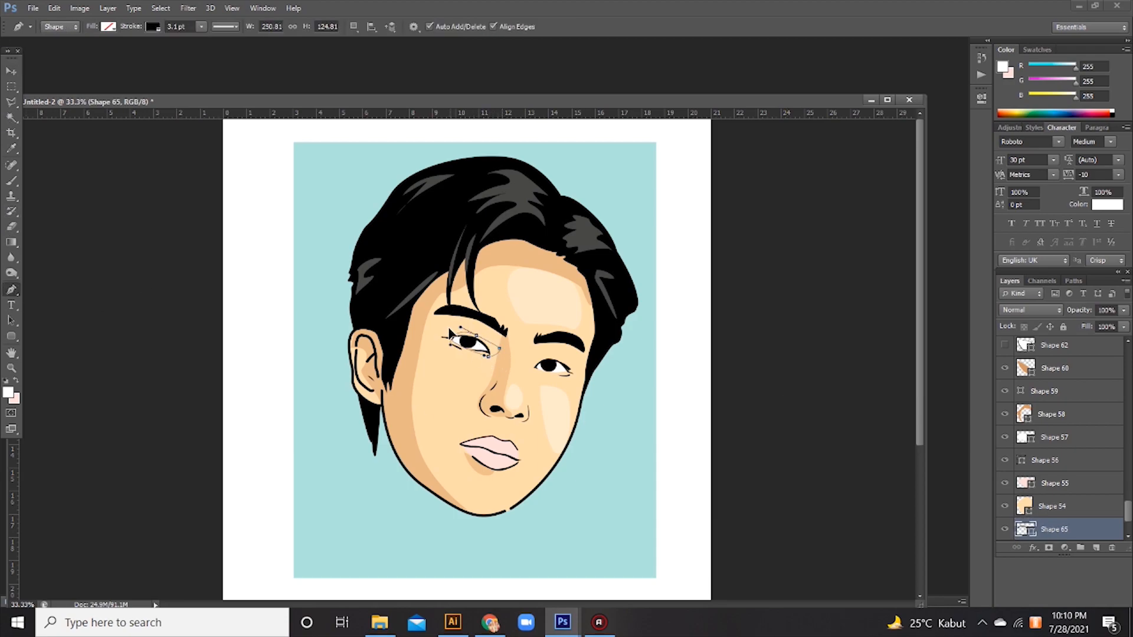
pyautogui.click(109, 28)
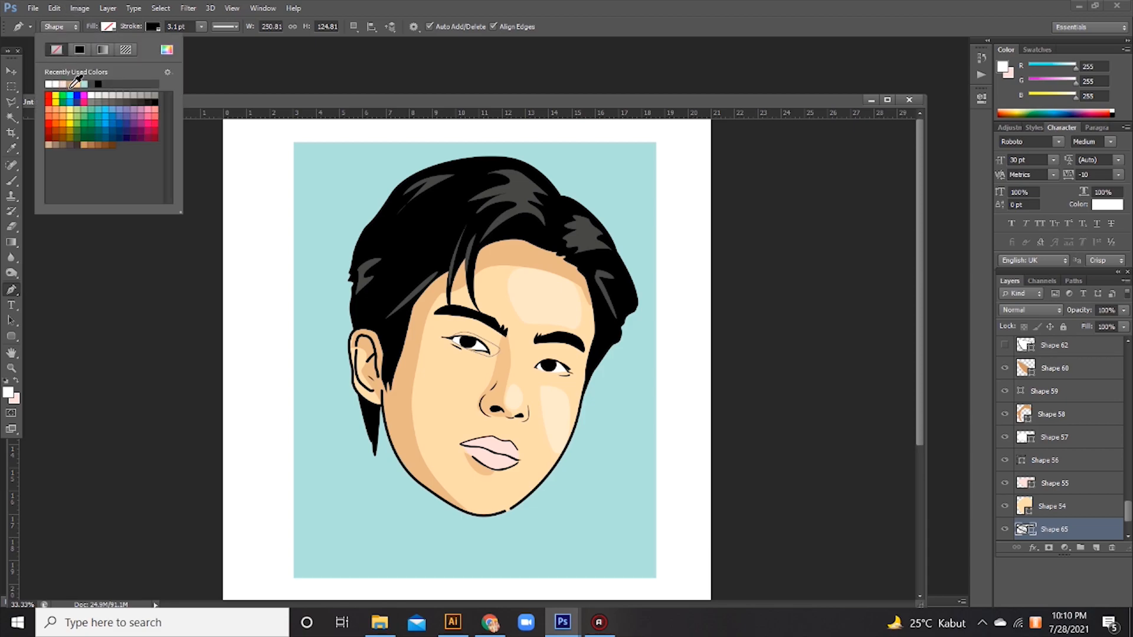
pyautogui.click(71, 83)
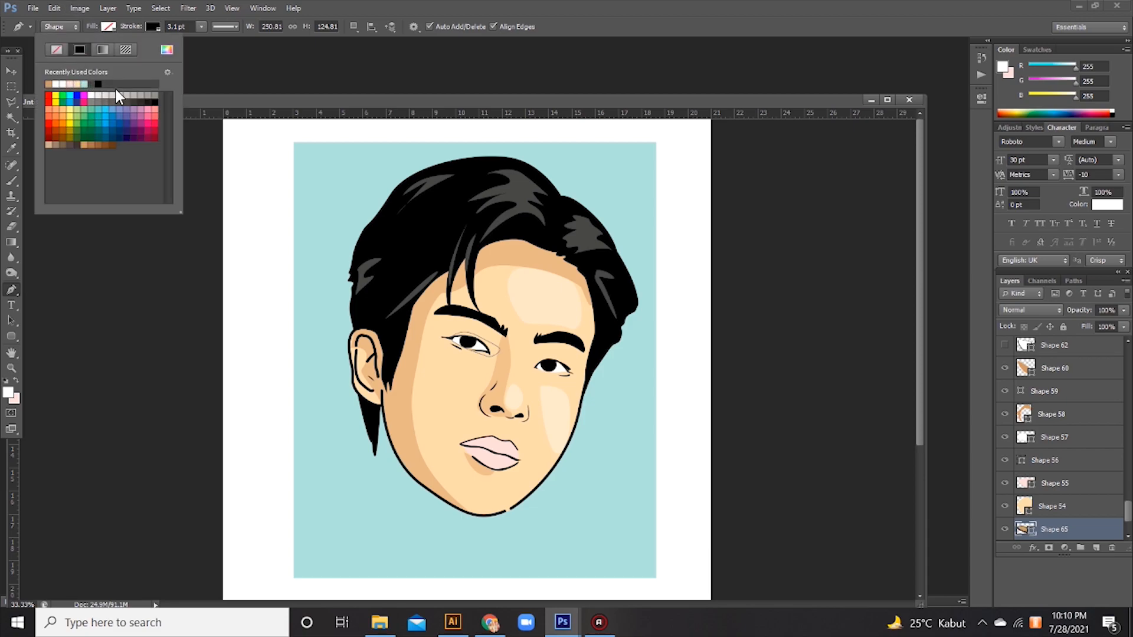
# Remove the stroke from the light brown shape around the eye and lower its opacity to about 63%
pyautogui.click(151, 26)
pyautogui.click(12, 69)
pyautogui.moveTo(1055, 529)
pyautogui.mouseDown()
pyautogui.moveTo(1082, 501)
pyautogui.moveTo(1102, 323)
pyautogui.mouseUp()
pyautogui.click(1123, 312)
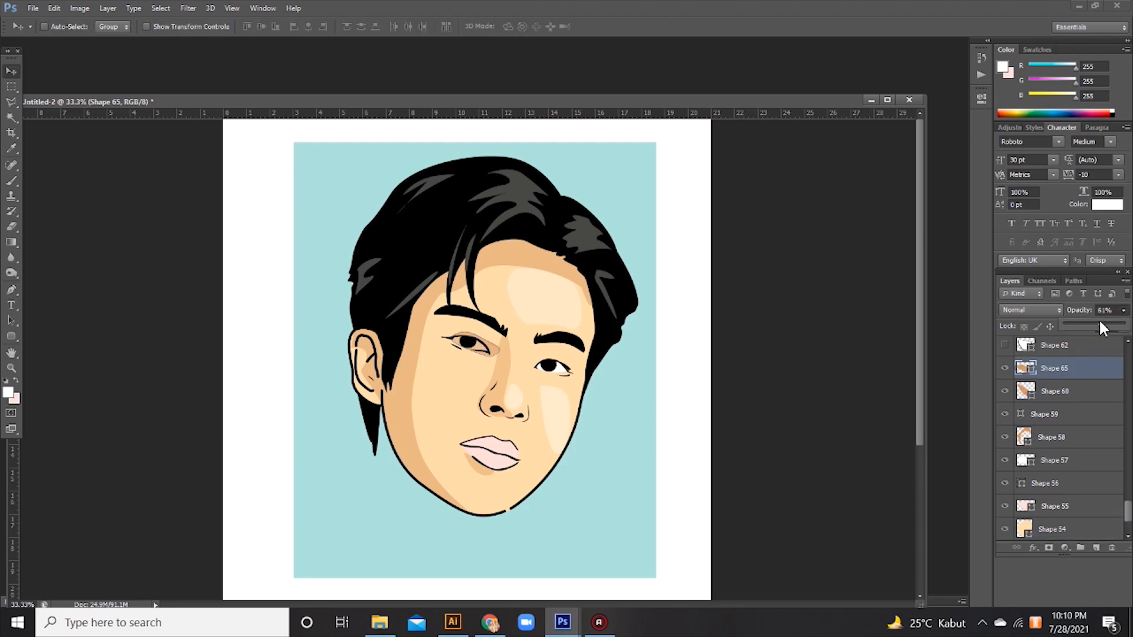
pyautogui.click(11, 104)
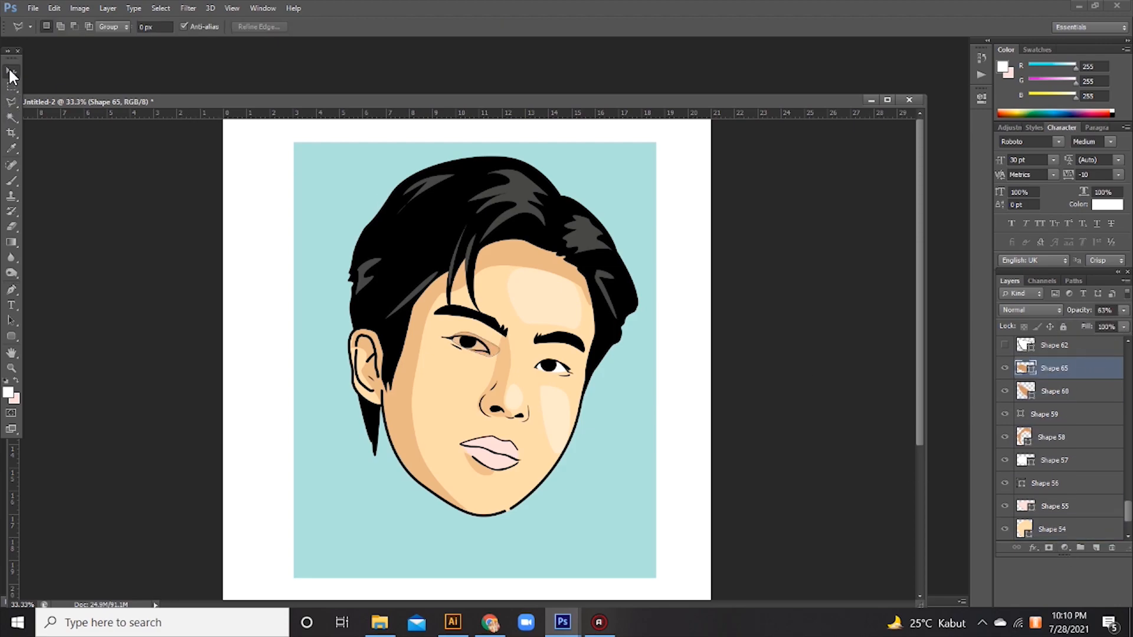
pyautogui.click(12, 71)
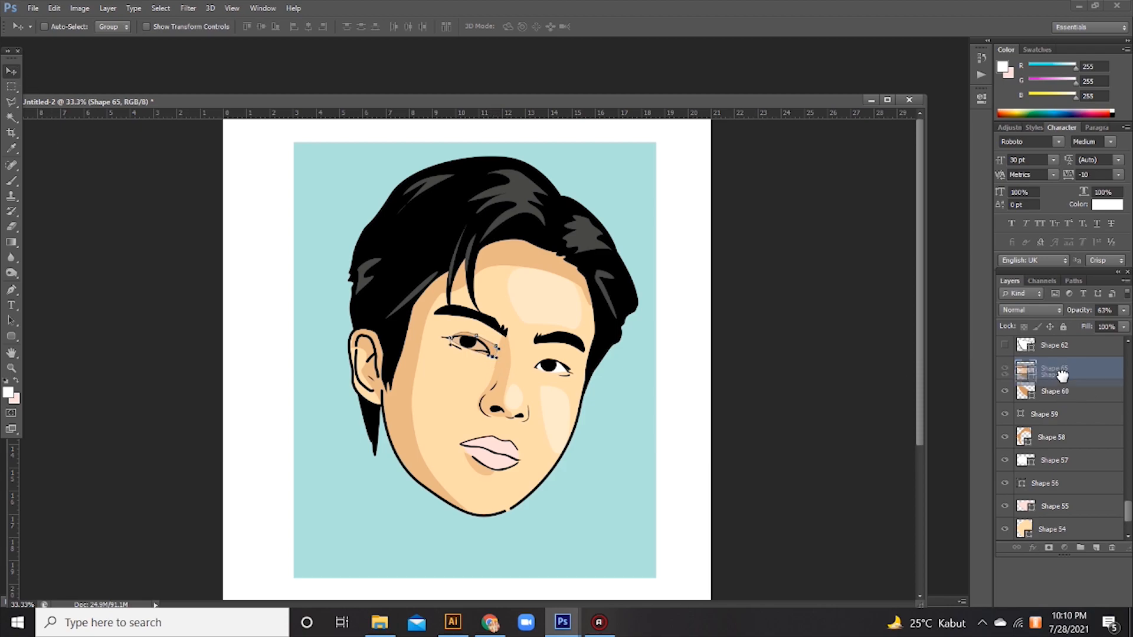
# Move the light brown eye shape's layer down the stack, directly above the lip layer Shape 55
pyautogui.moveTo(1061, 369); pyautogui.dragTo(1083, 469)
pyautogui.scroll(-3, 1089, 466)
pyautogui.moveTo(1074, 403); pyautogui.dragTo(1092, 430)
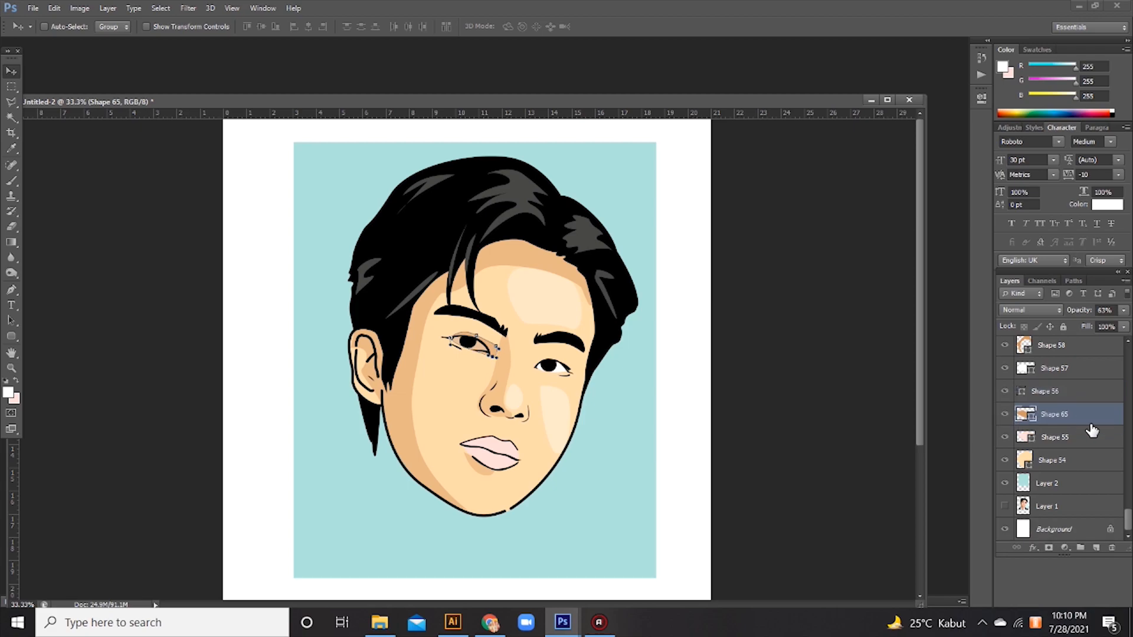
# Draw a matching light brown shape around the eye on the right of the portrait and set its opacity to about 38%
pyautogui.click(12, 290)
pyautogui.click(563, 360)
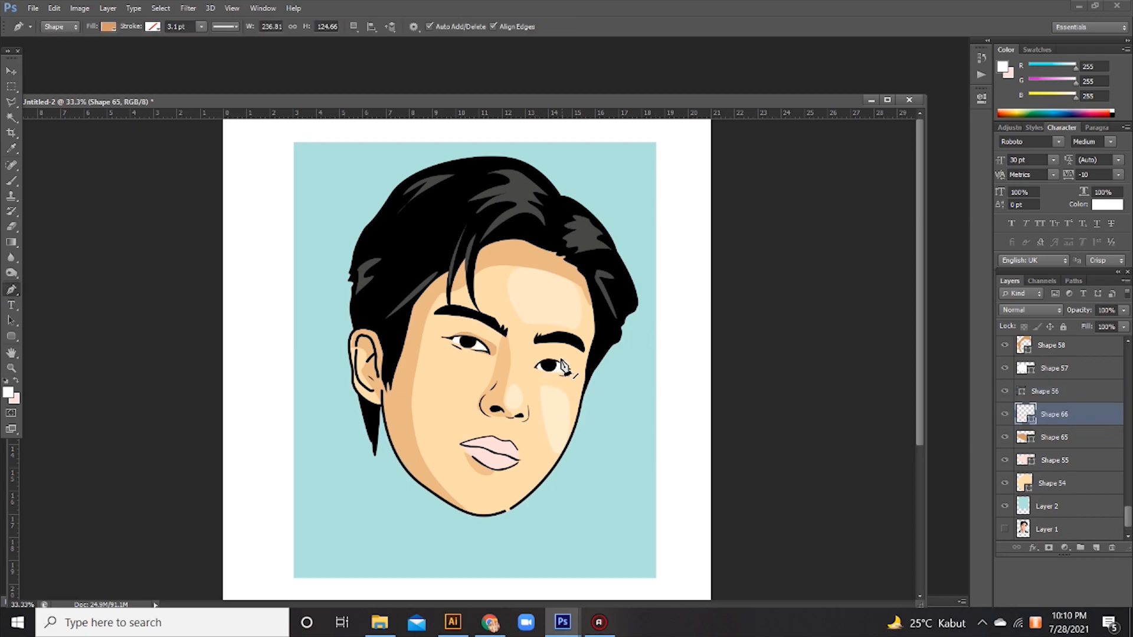
pyautogui.moveTo(541, 356); pyautogui.dragTo(567, 375)
pyautogui.click(571, 371)
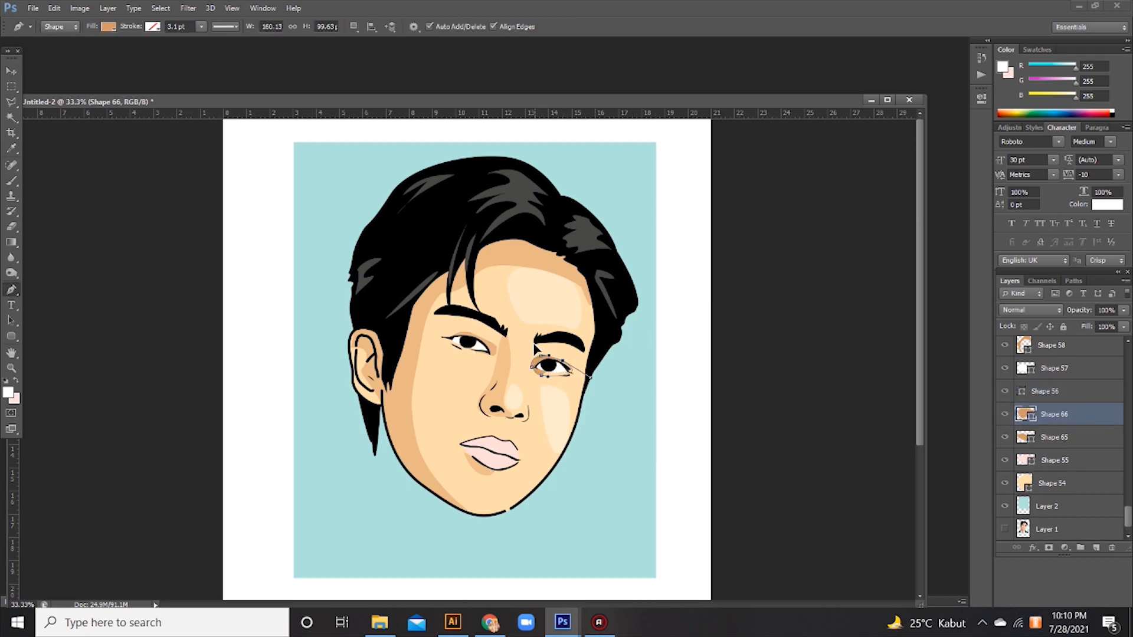
pyautogui.click(563, 361)
pyautogui.moveTo(1123, 309); pyautogui.dragTo(1083, 328)
pyautogui.click(11, 71)
# Select the Background layer, then briefly show and hide the reference photo layer Layer 1 copy to check it against the artwork
pyautogui.rightClick(689, 369)
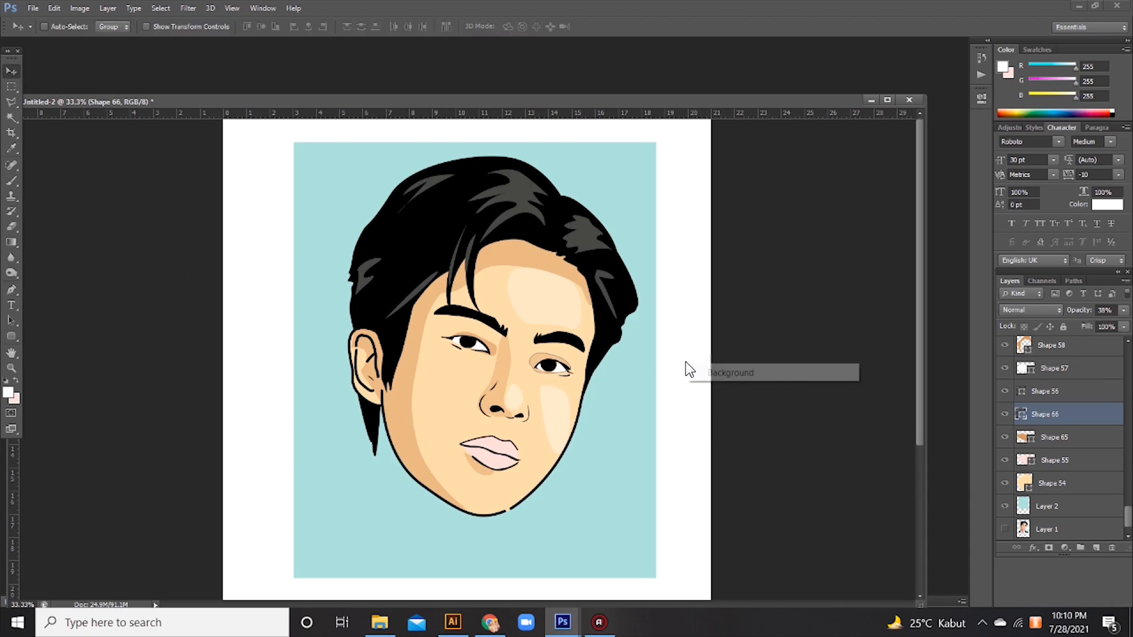
pyautogui.click(693, 371)
pyautogui.click(11, 290)
pyautogui.scroll(1, 1058, 464)
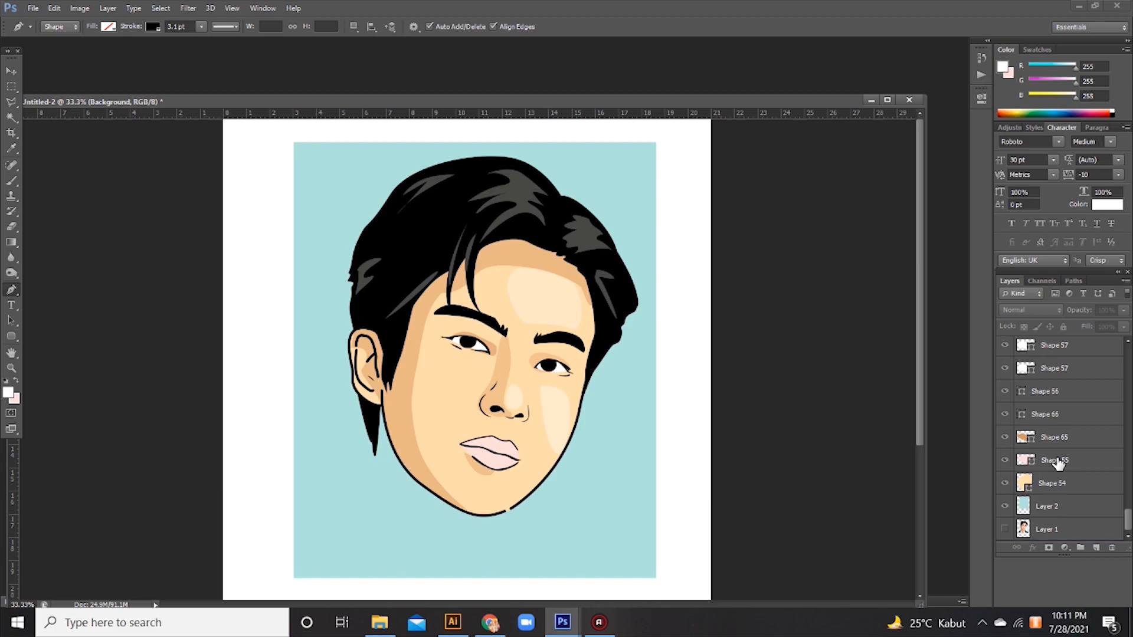
pyautogui.scroll(3, 1058, 464)
pyautogui.click(1004, 460)
pyautogui.click(1004, 459)
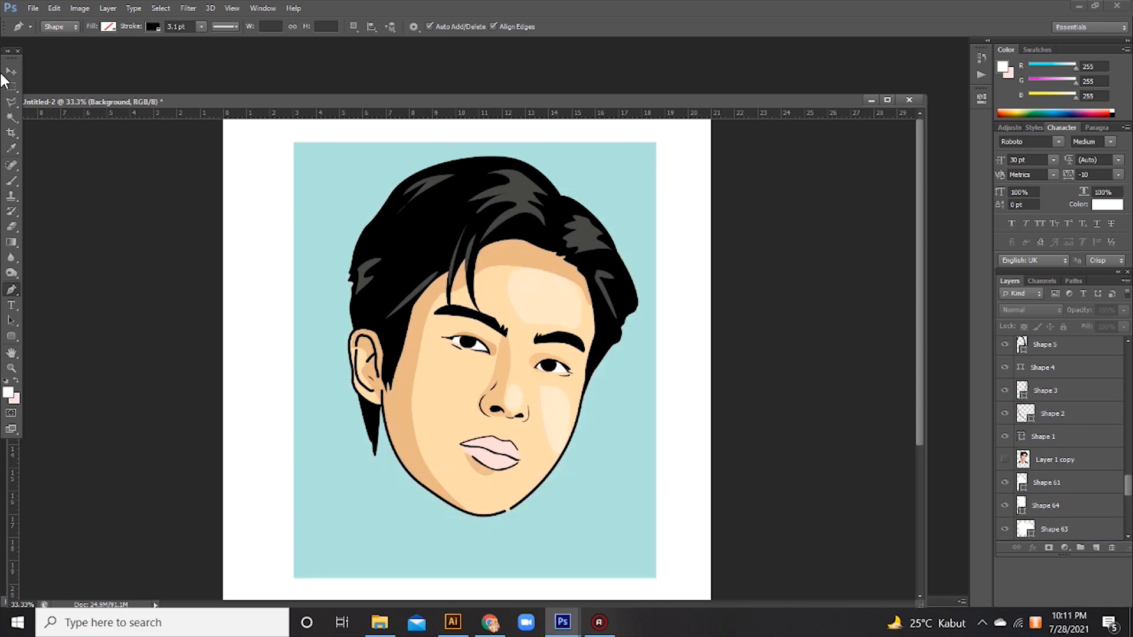
# Select the lip color shape and set its fill to the pink e3bcbc
pyautogui.click(11, 71)
pyautogui.rightClick(499, 443)
pyautogui.click(519, 449)
pyautogui.rightClick(506, 450)
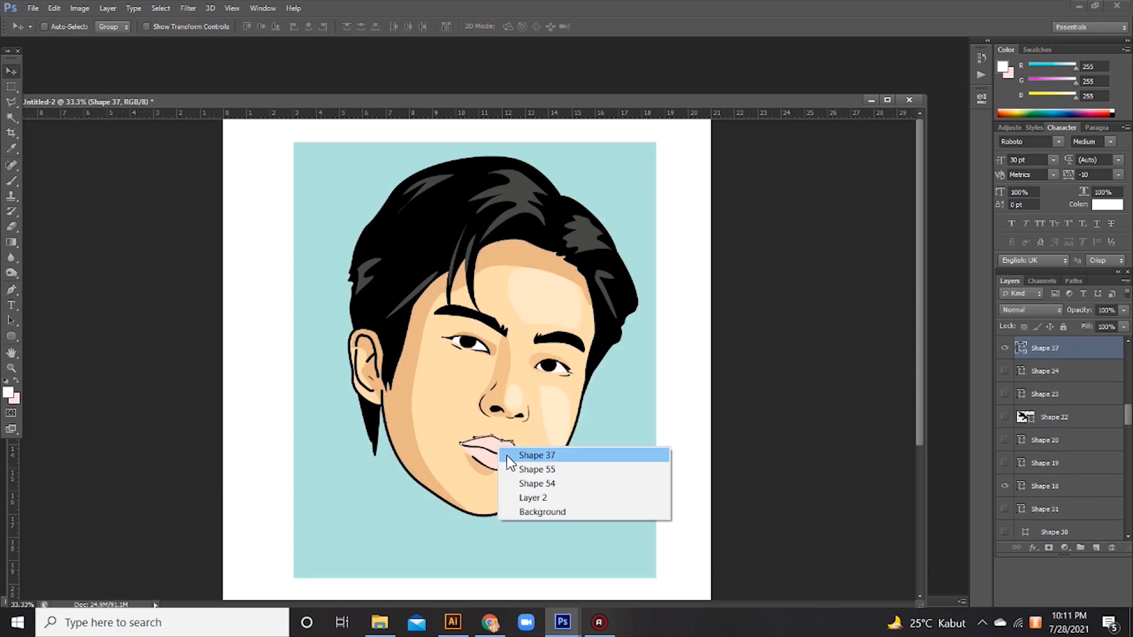
pyautogui.click(533, 469)
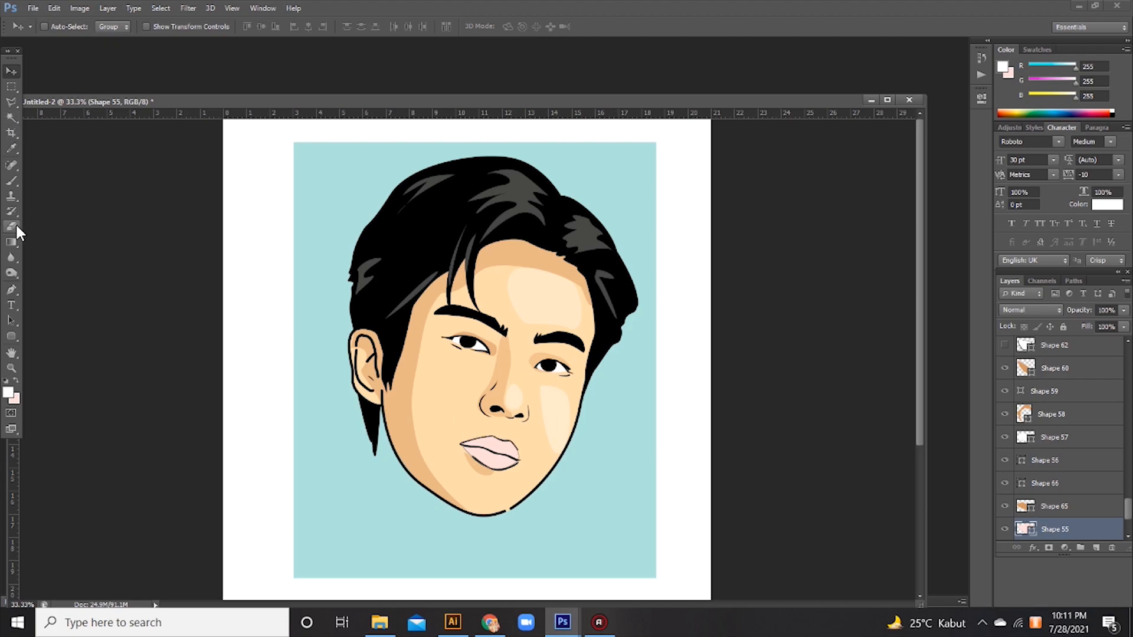
pyautogui.press('p')
pyautogui.click(108, 27)
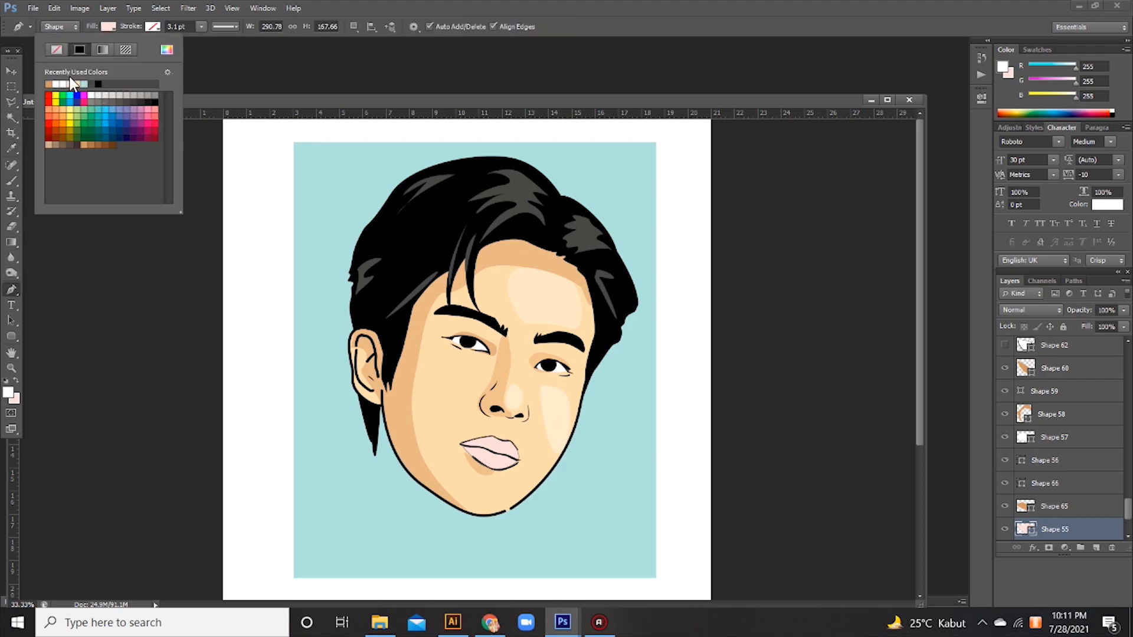
pyautogui.click(83, 101)
pyautogui.click(105, 28)
pyautogui.click(166, 50)
pyautogui.click(696, 422)
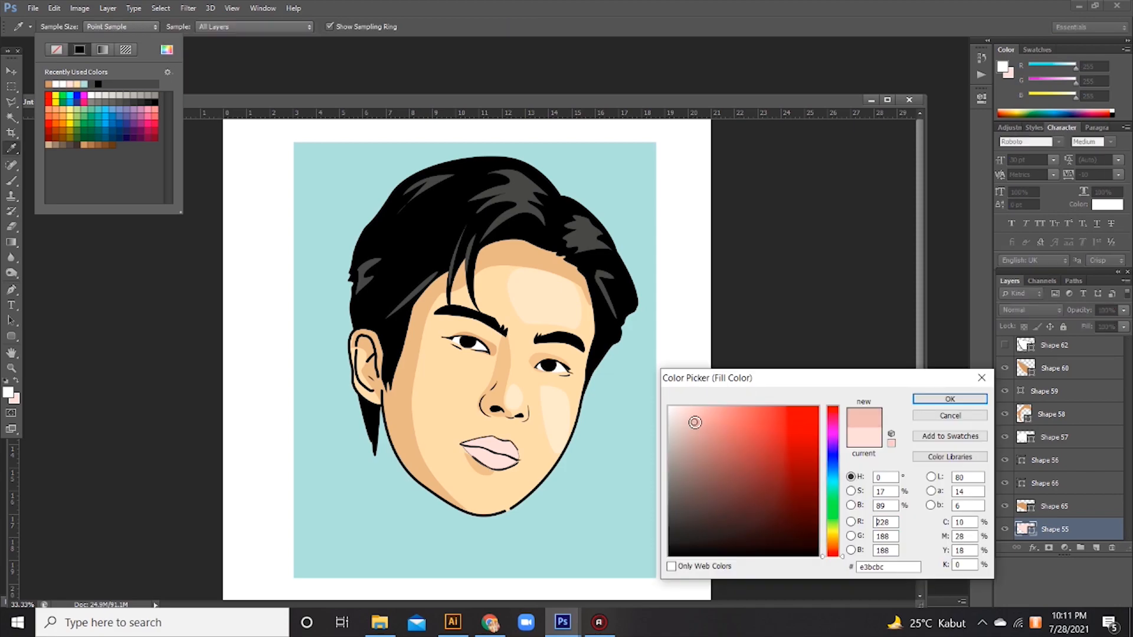
pyautogui.click(949, 399)
# Draw a shadow shape along the line between the lips and fill it with the darker pink cda2a2
pyautogui.click(486, 439)
pyautogui.click(483, 444)
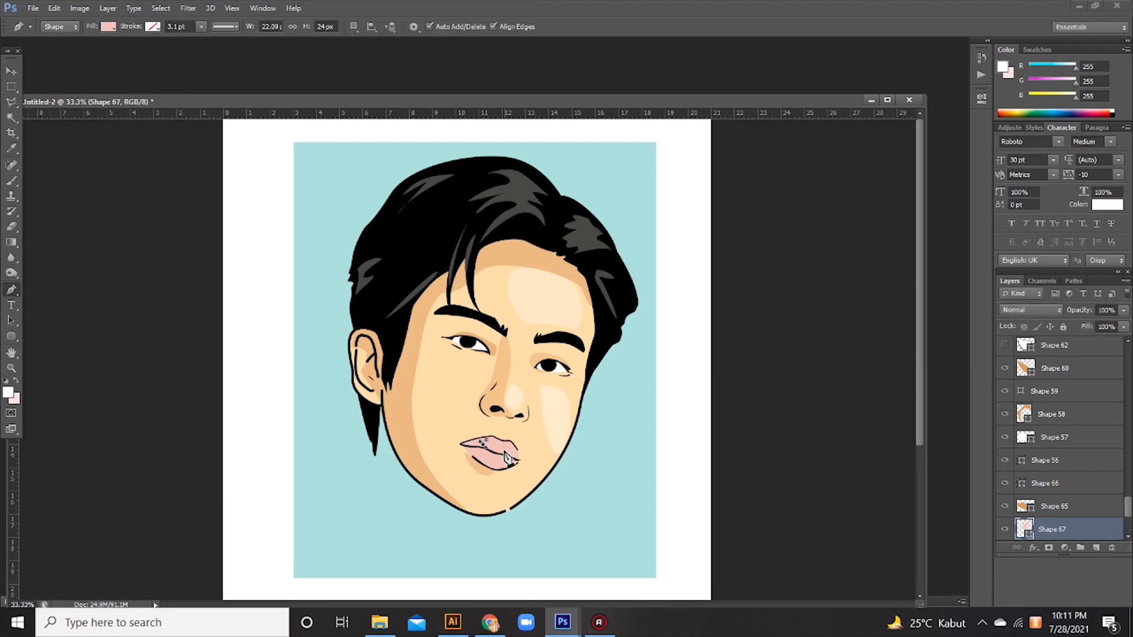
pyautogui.click(505, 453)
pyautogui.click(516, 459)
pyautogui.click(502, 458)
pyautogui.click(458, 445)
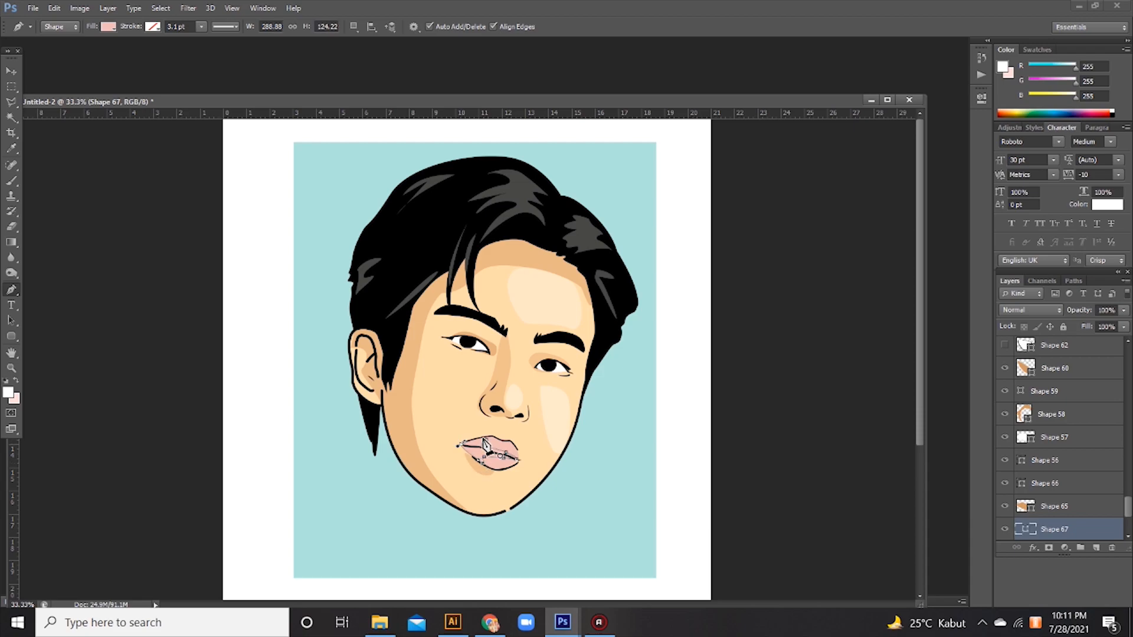
pyautogui.click(107, 26)
pyautogui.click(167, 50)
pyautogui.click(700, 436)
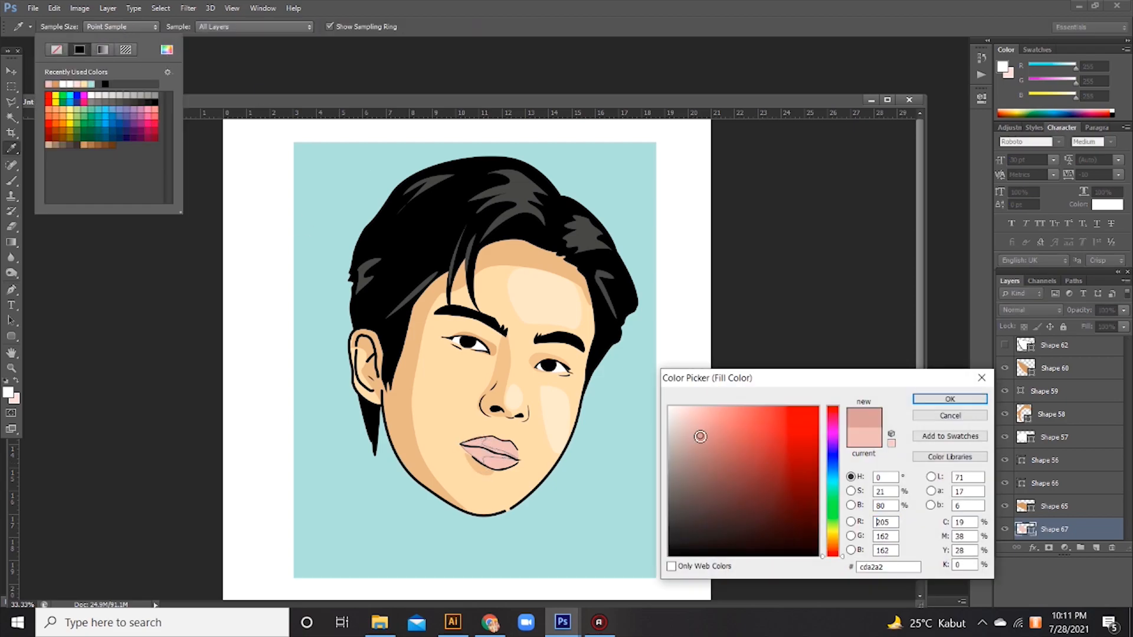
pyautogui.click(947, 396)
# Draw a small highlight on the upper lip, fill it with the pale pink f9ebeb and nudge it slightly upward
pyautogui.click(512, 447)
pyautogui.click(500, 440)
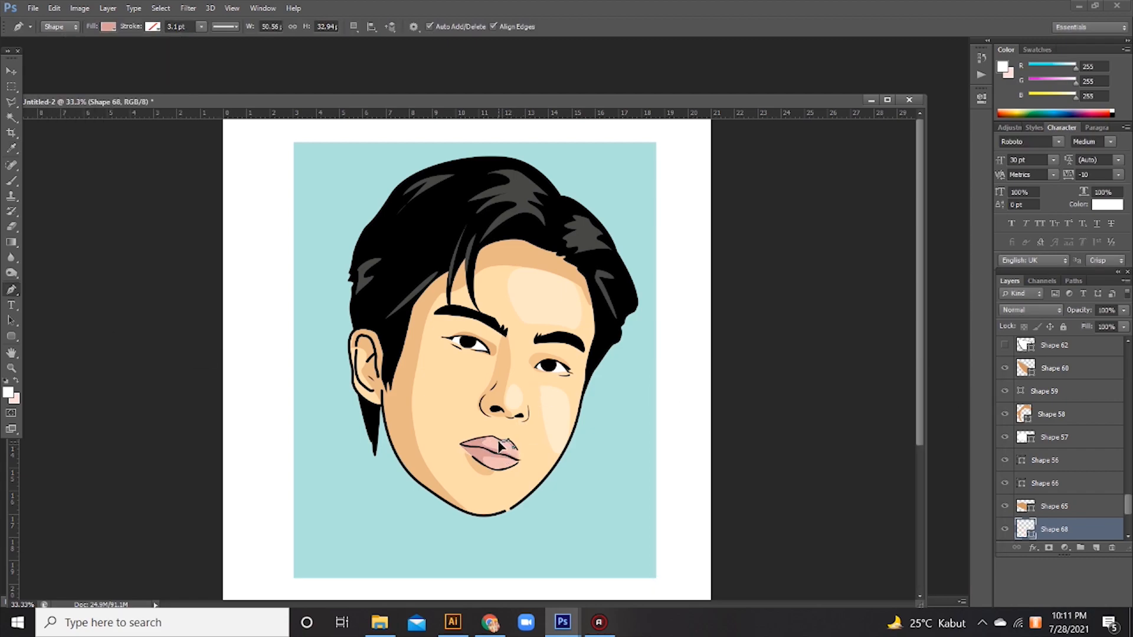
pyautogui.moveTo(512, 446); pyautogui.dragTo(518, 449)
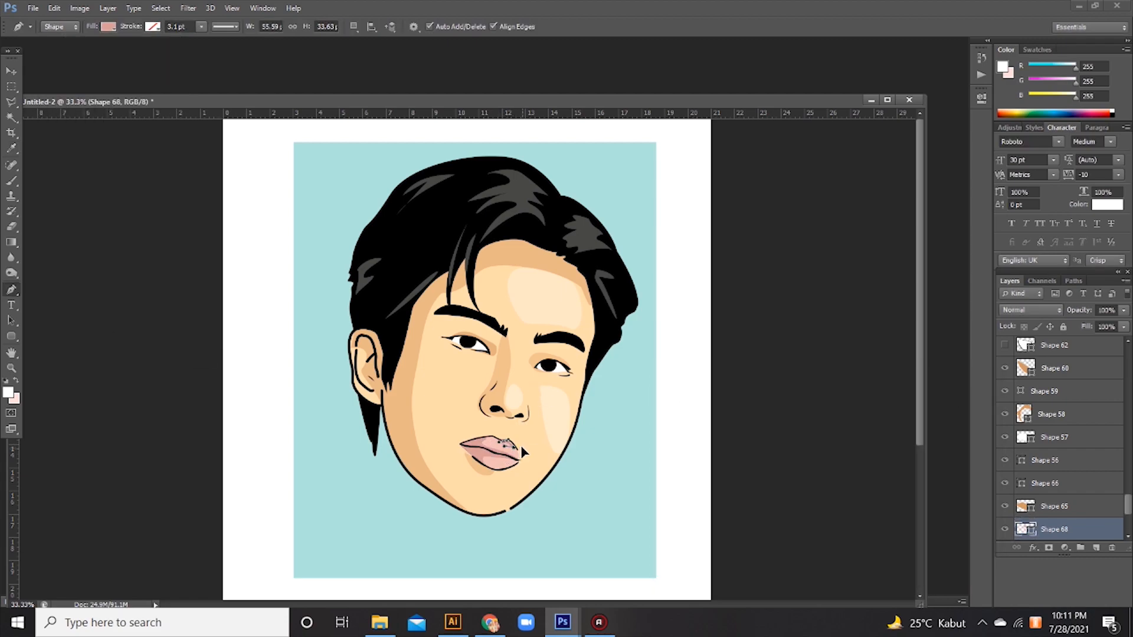
pyautogui.click(108, 26)
pyautogui.click(166, 50)
pyautogui.click(677, 411)
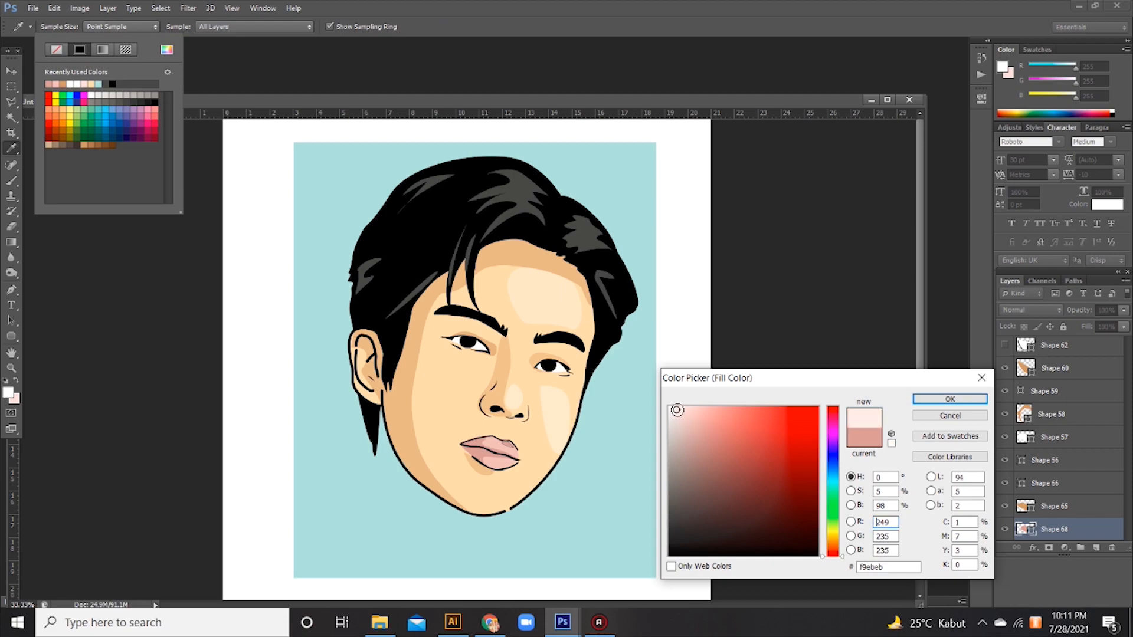
pyautogui.click(957, 400)
pyautogui.click(7, 70)
pyautogui.moveTo(506, 444); pyautogui.dragTo(504, 440)
# Rotate the canvas 90° clockwise to landscape and select all the artwork layers
pyautogui.rightClick(625, 401)
pyautogui.click(646, 409)
pyautogui.hotkey('ctrl', '-')
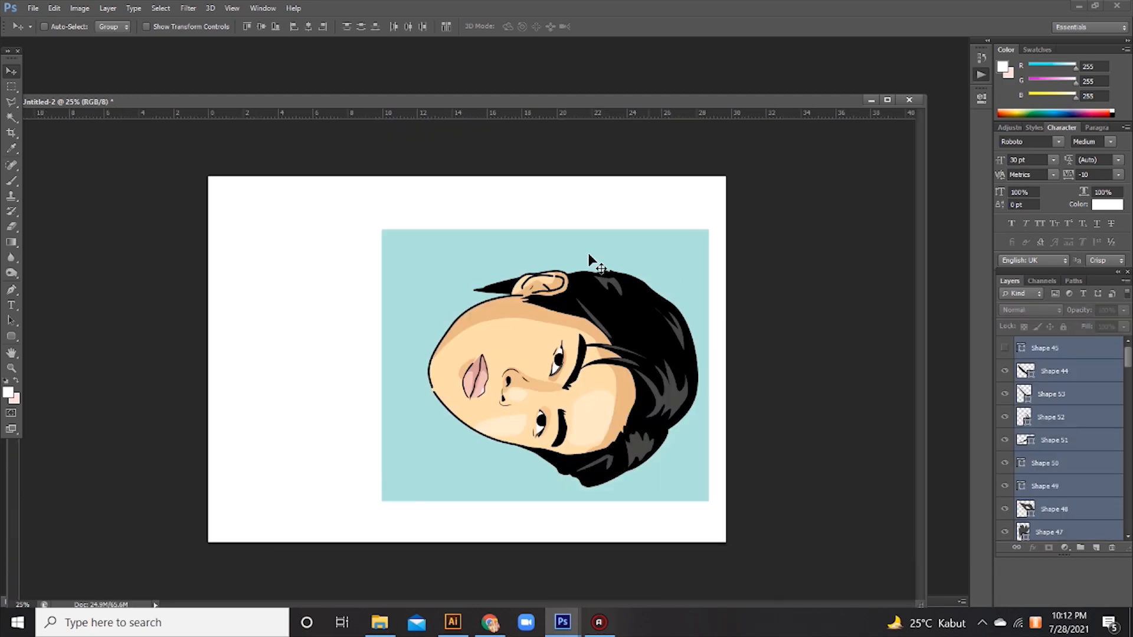
# Rotate the artwork layers by -90° so the portrait stands upright and move them to the right half of the canvas
pyautogui.hotkey('ctrl', 't')
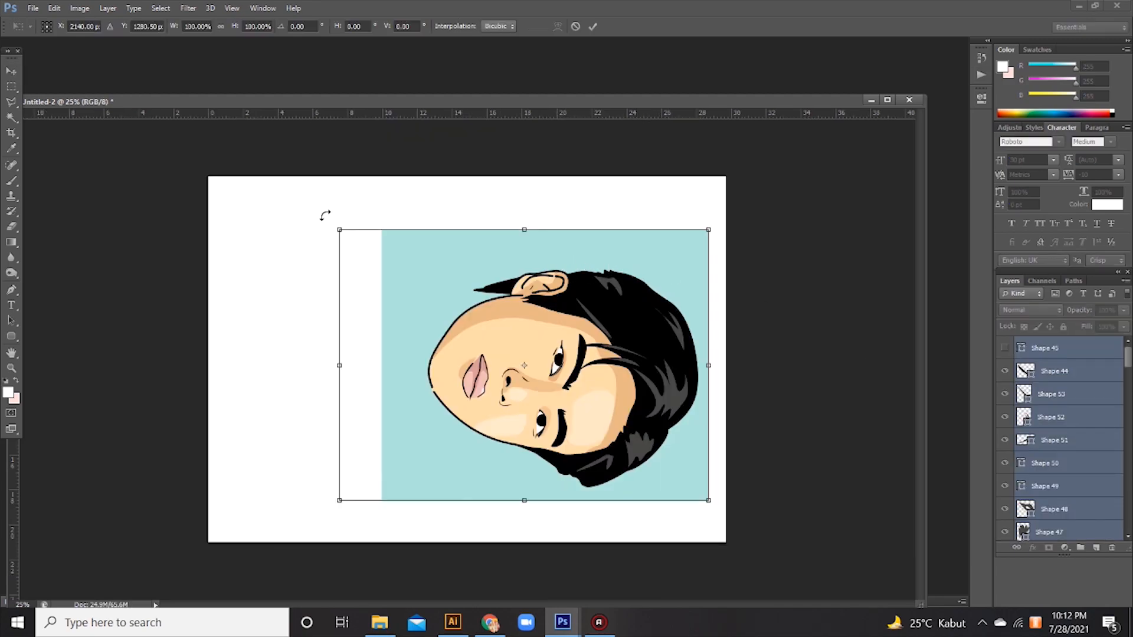
pyautogui.moveTo(324, 215); pyautogui.dragTo(488, 458)
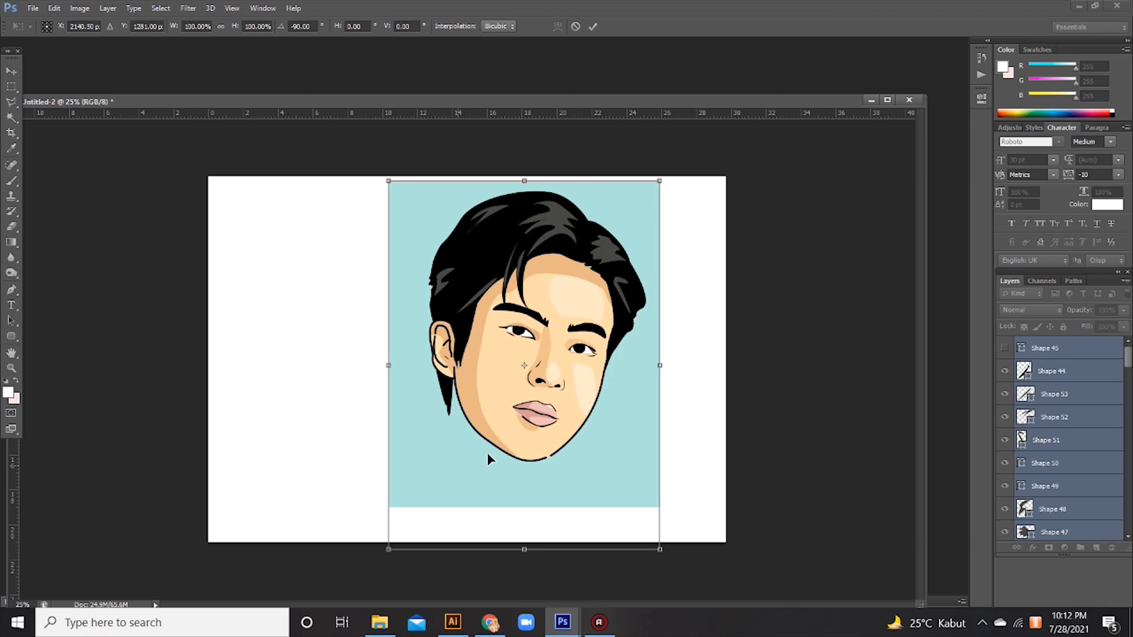
pyautogui.press('Return')
pyautogui.moveTo(586, 435); pyautogui.dragTo(643, 419)
# Show the original photo on Layer 1 and shift it to the left
pyautogui.scroll(-10, 1085, 501)
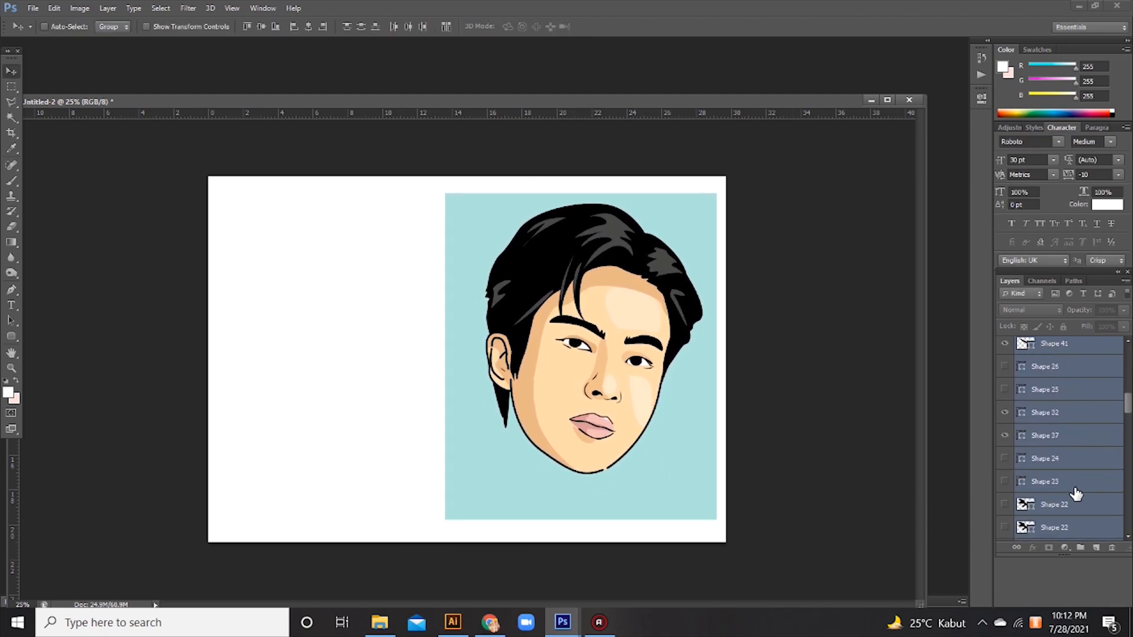
pyautogui.scroll(-10, 1073, 494)
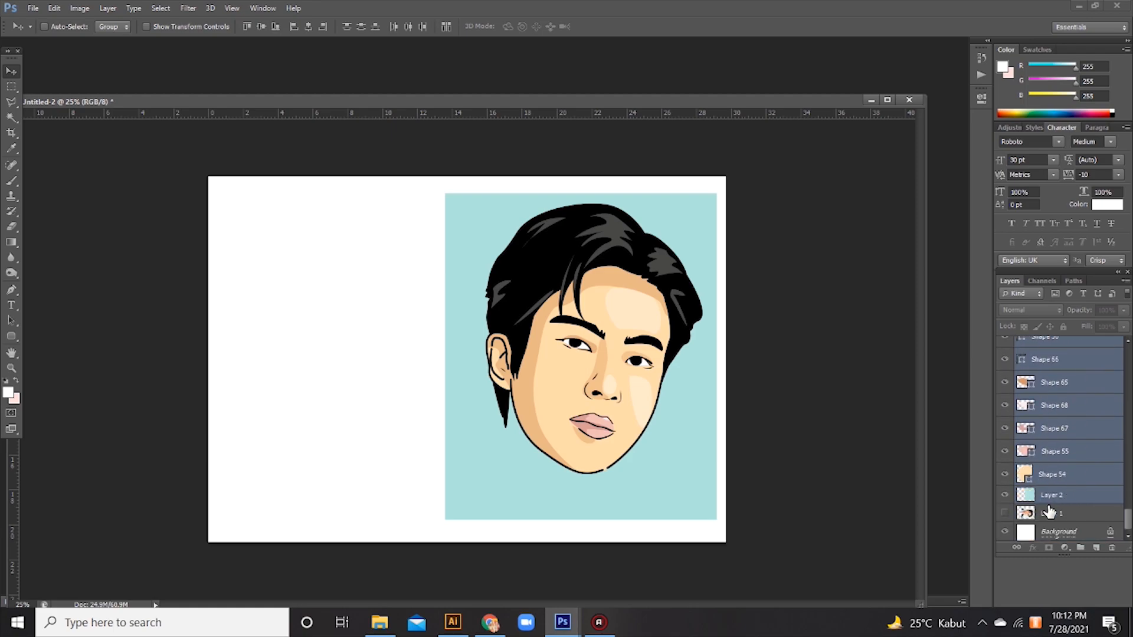
pyautogui.click(1027, 518)
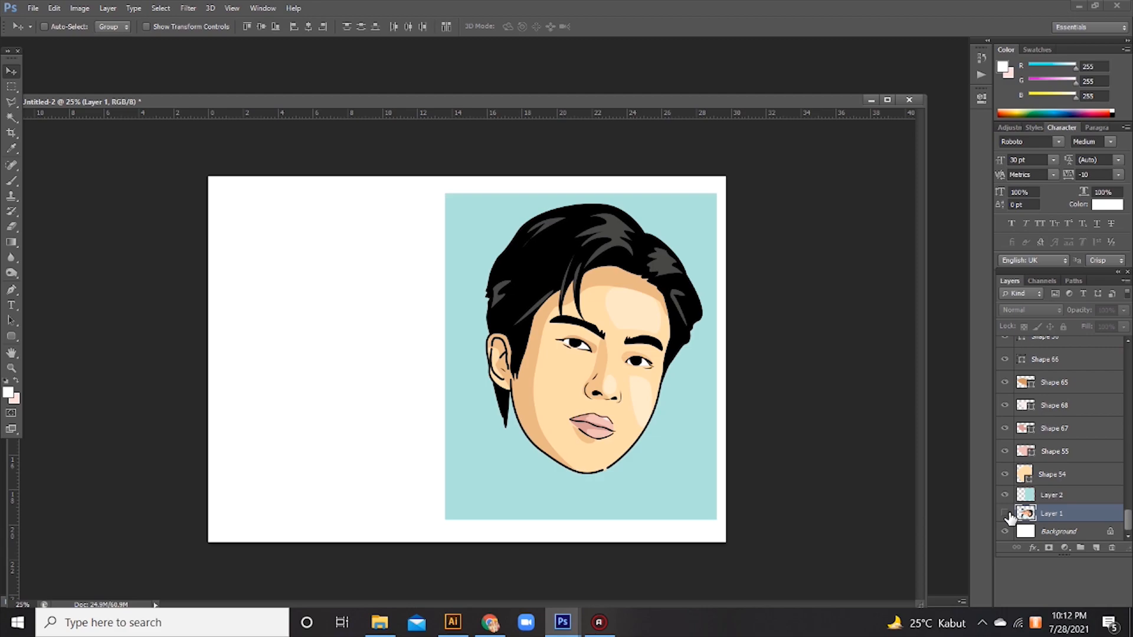
pyautogui.click(1007, 514)
pyautogui.moveTo(399, 341); pyautogui.dragTo(364, 343)
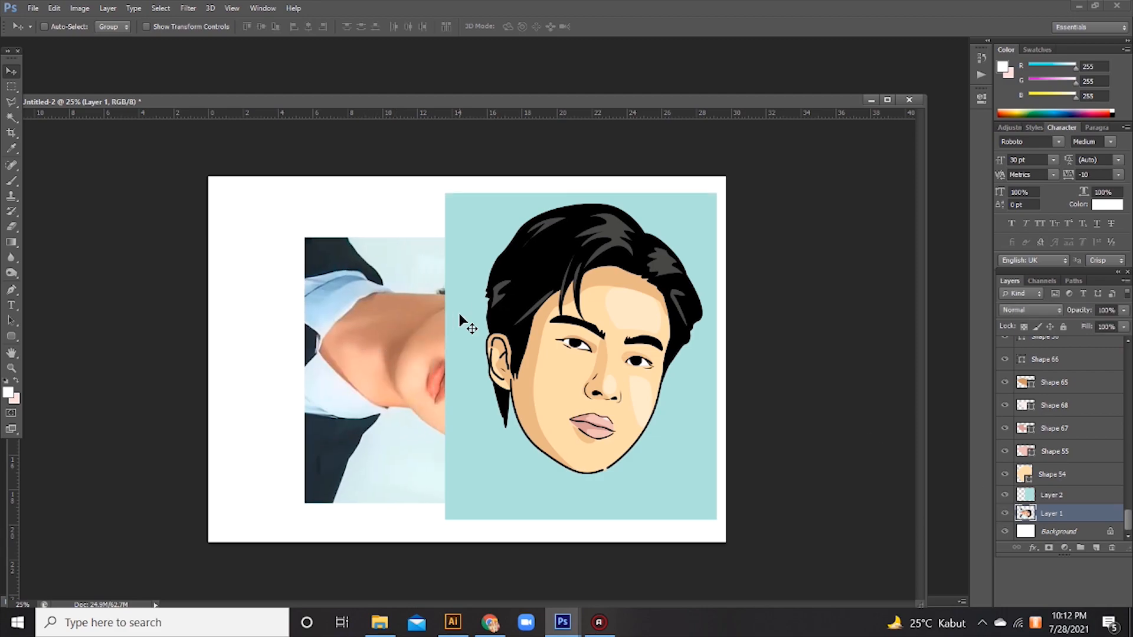
# Rotate the photo by -90° and place it upright directly beside the left edge of the artwork
pyautogui.hotkey('ctrl', 't')
pyautogui.moveTo(692, 207); pyautogui.dragTo(370, 240)
pyautogui.moveTo(451, 317); pyautogui.dragTo(295, 318)
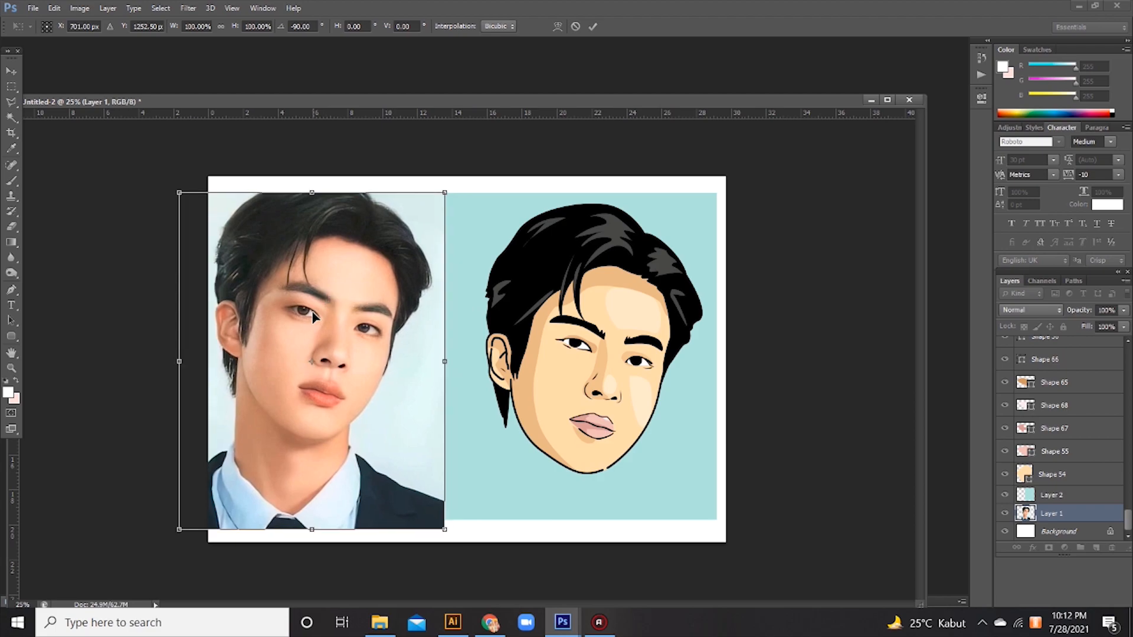
pyautogui.press('Return')
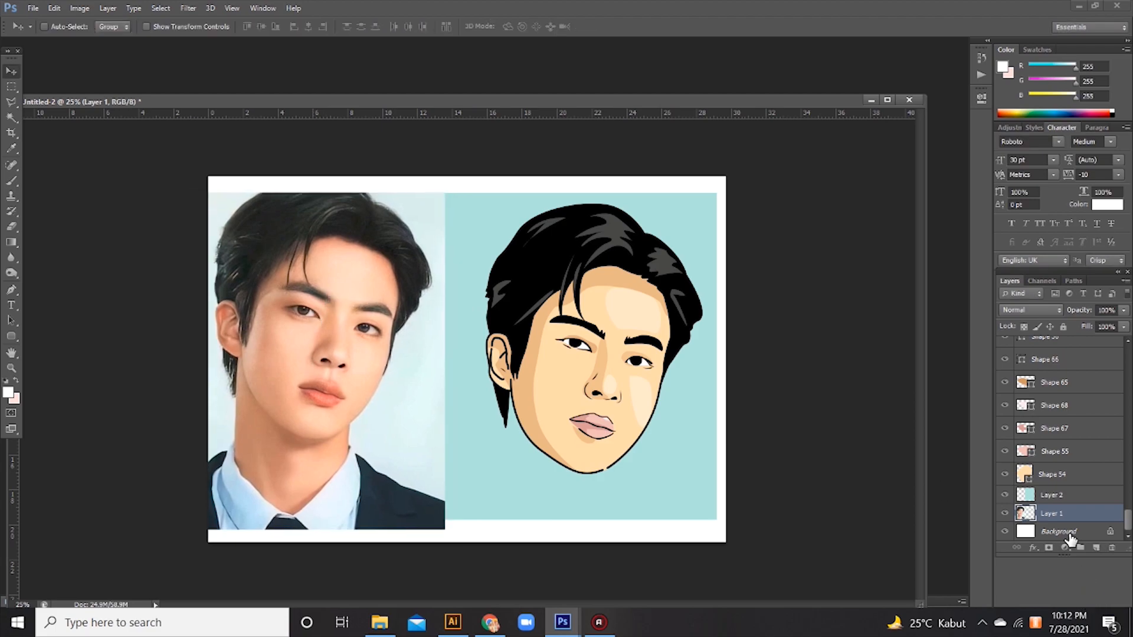
# Select the photo and all artwork layers together and move them right until the artwork meets the canvas edge
pyautogui.scroll(5, 1085, 512)
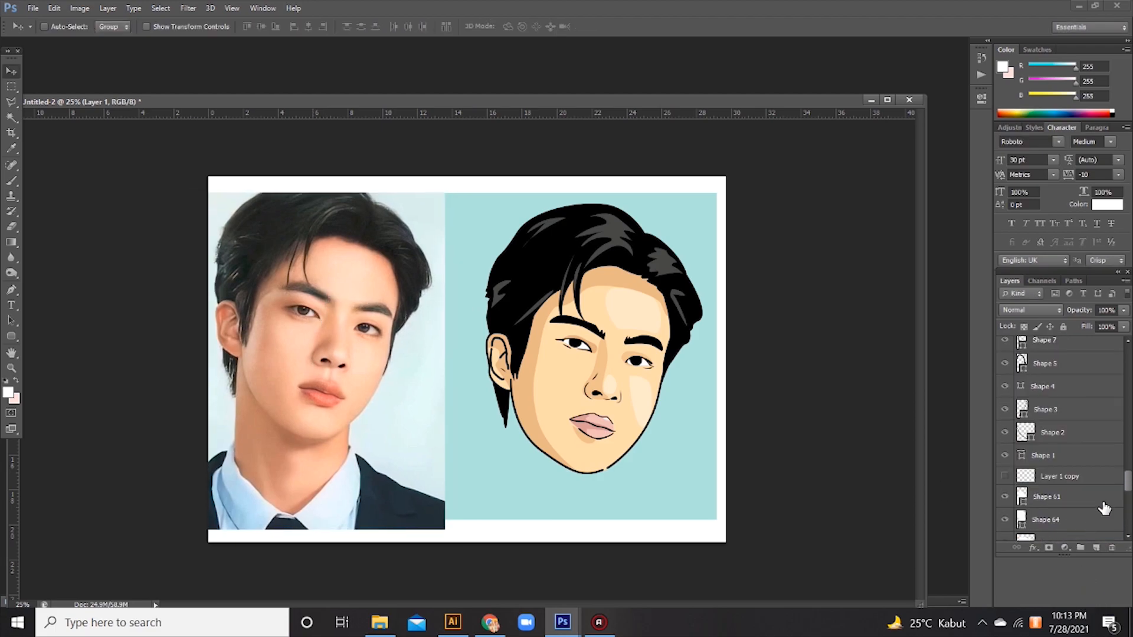
pyautogui.moveTo(1128, 487); pyautogui.dragTo(1128, 407)
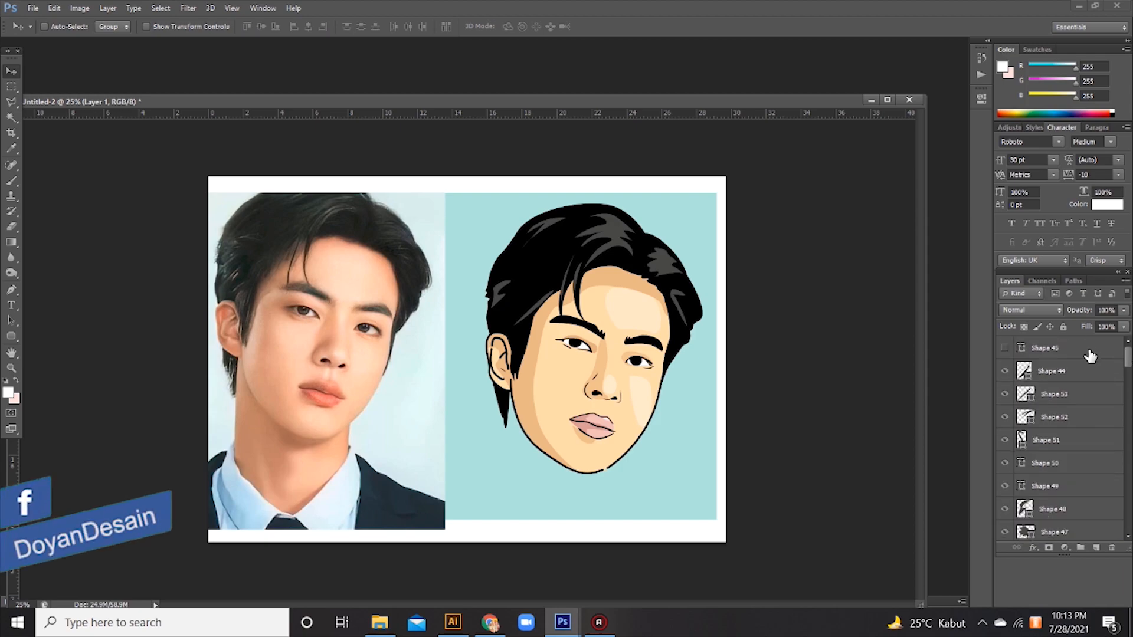
pyautogui.keyDown('shift'); pyautogui.click(1040, 356); pyautogui.keyUp('shift')
pyautogui.moveTo(445, 366); pyautogui.dragTo(454, 370)
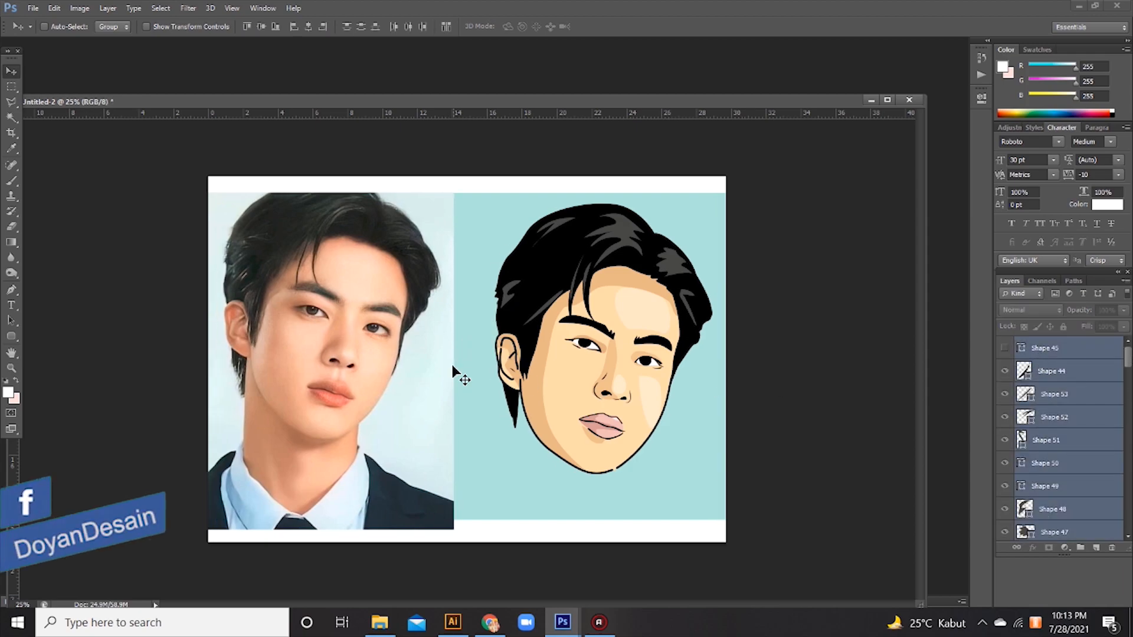
# Scale down the photo and artwork together and position them with a white margin on all sides
pyautogui.hotkey('ctrl', 't')
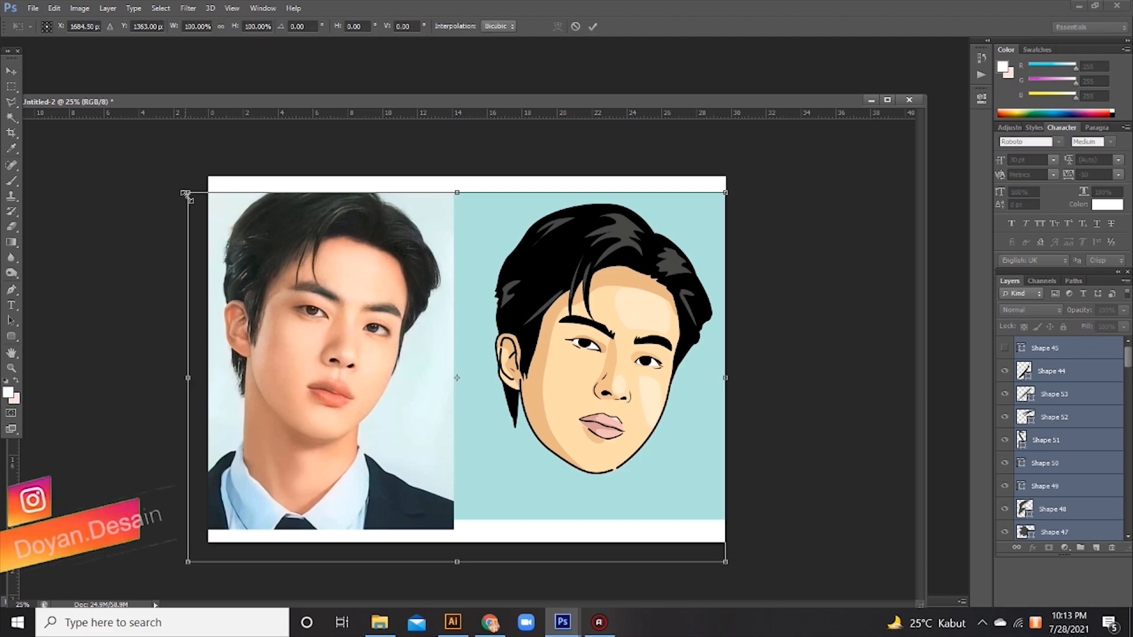
pyautogui.moveTo(186, 190); pyautogui.dragTo(210, 214)
pyautogui.moveTo(637, 377); pyautogui.dragTo(623, 367)
pyautogui.moveTo(197, 200); pyautogui.dragTo(216, 212)
pyautogui.moveTo(602, 346)
pyautogui.mouseDown()
pyautogui.moveTo(610, 334)
pyautogui.moveTo(587, 334)
pyautogui.mouseUp()
pyautogui.press('Return')
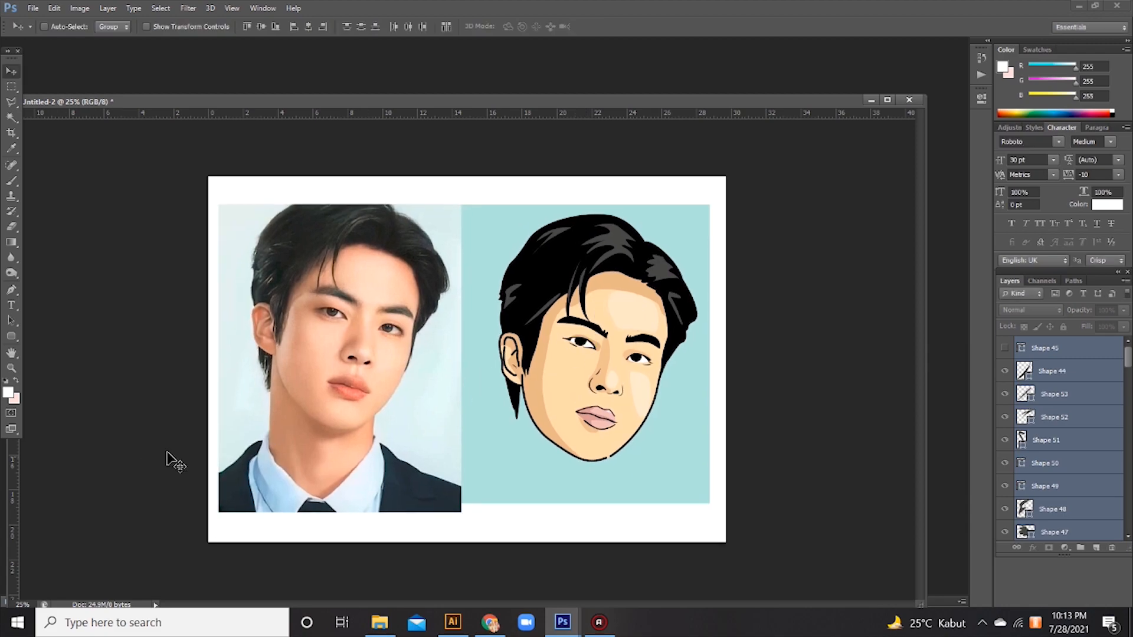
# Delete the strip of the photo that extends below the artwork's lower edge using a rectangular selection
pyautogui.rightClick(285, 412)
pyautogui.click(313, 419)
pyautogui.click(13, 89)
pyautogui.moveTo(555, 541); pyautogui.dragTo(85, 506)
pyautogui.press('Delete')
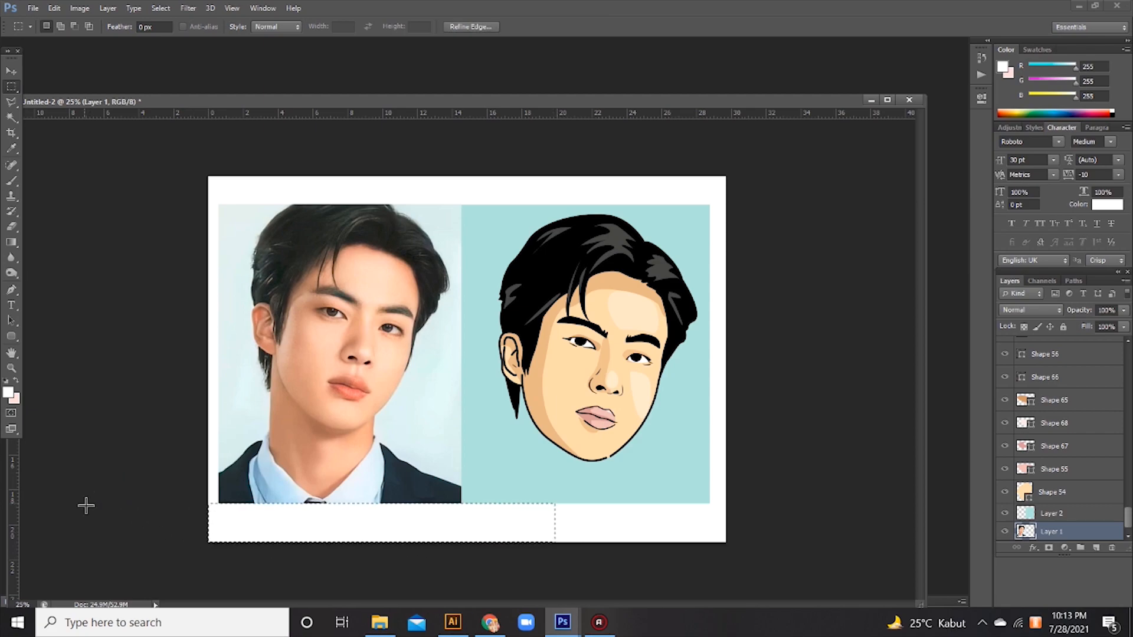